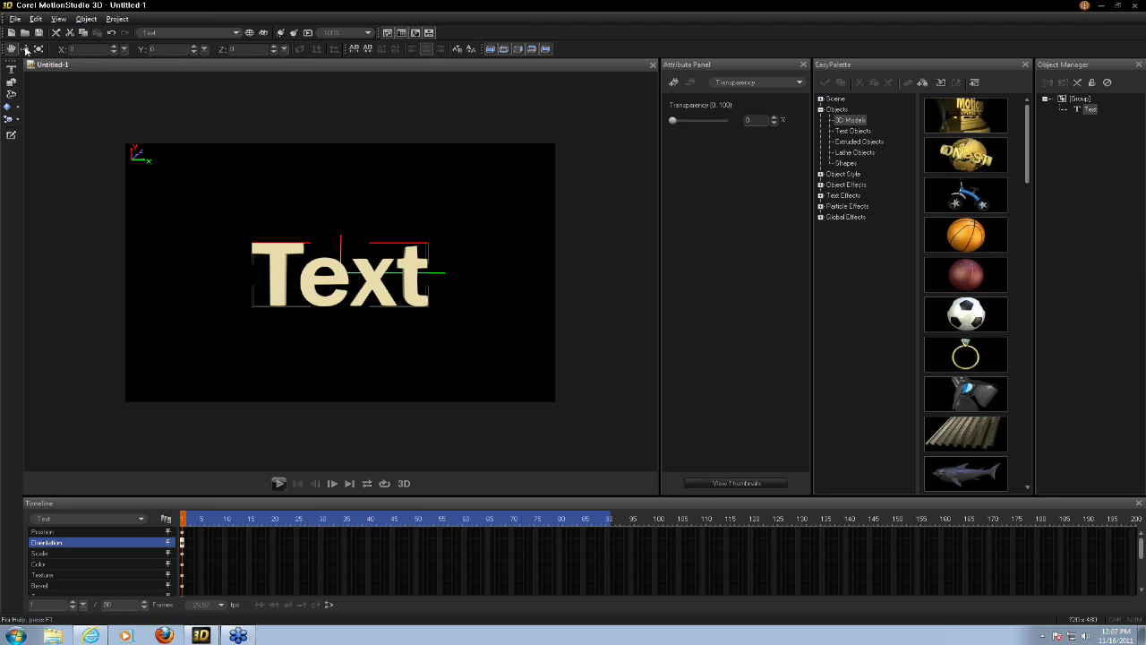
left_click(37, 50)
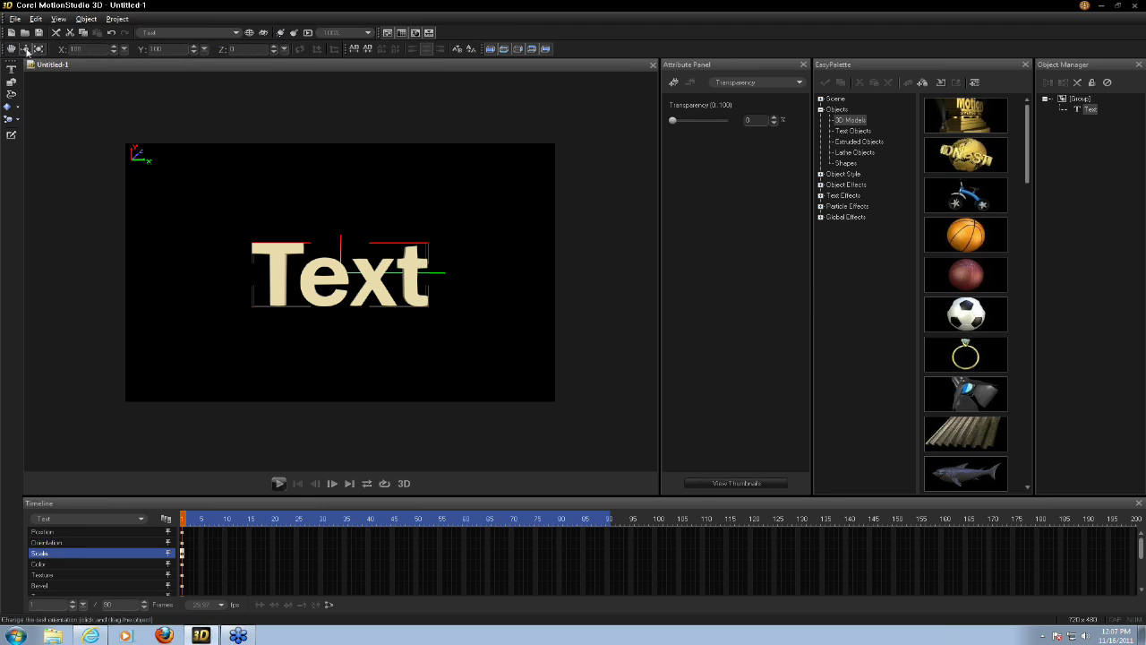
left_click(25, 49)
left_click(11, 49)
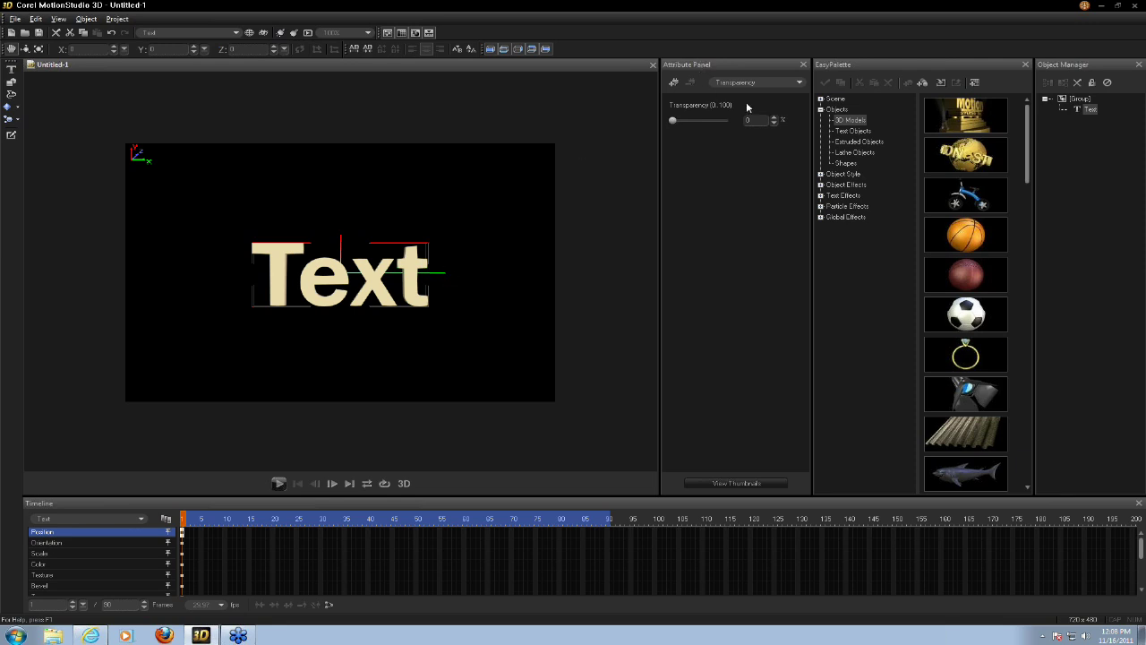
left_click(767, 84)
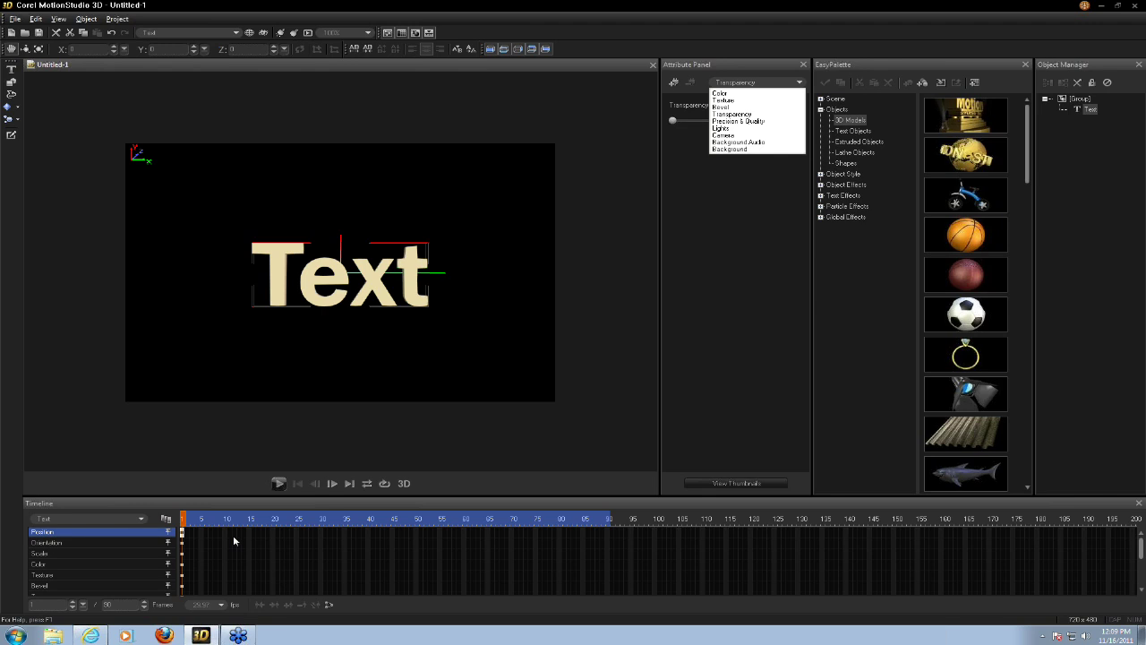
left_click(112, 611)
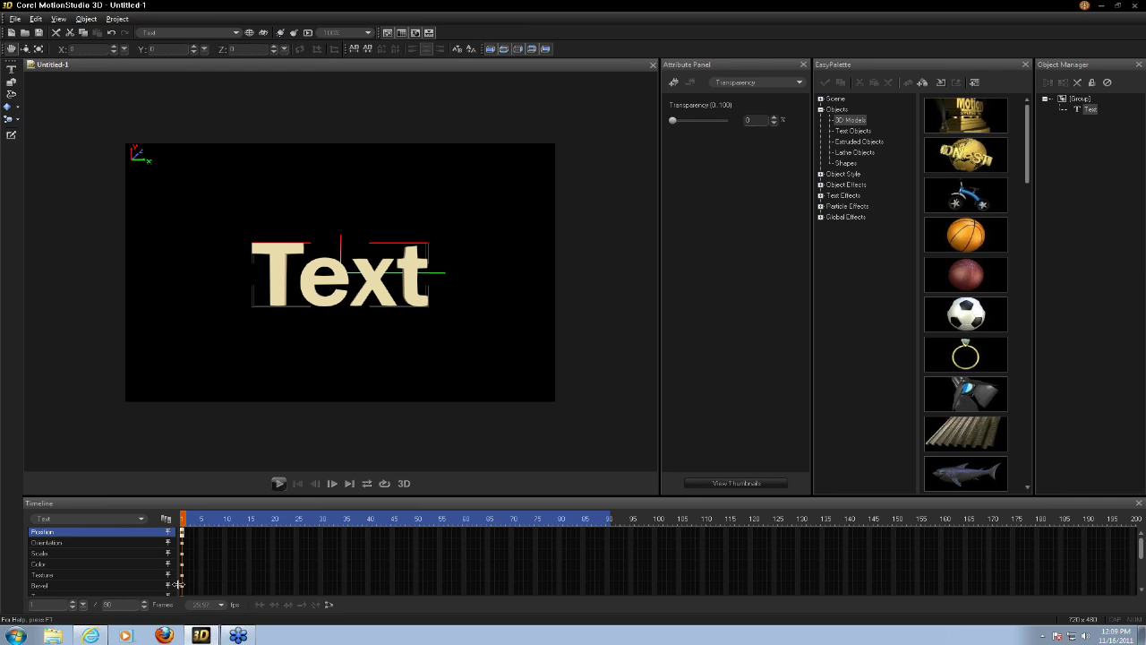
left_click(222, 606)
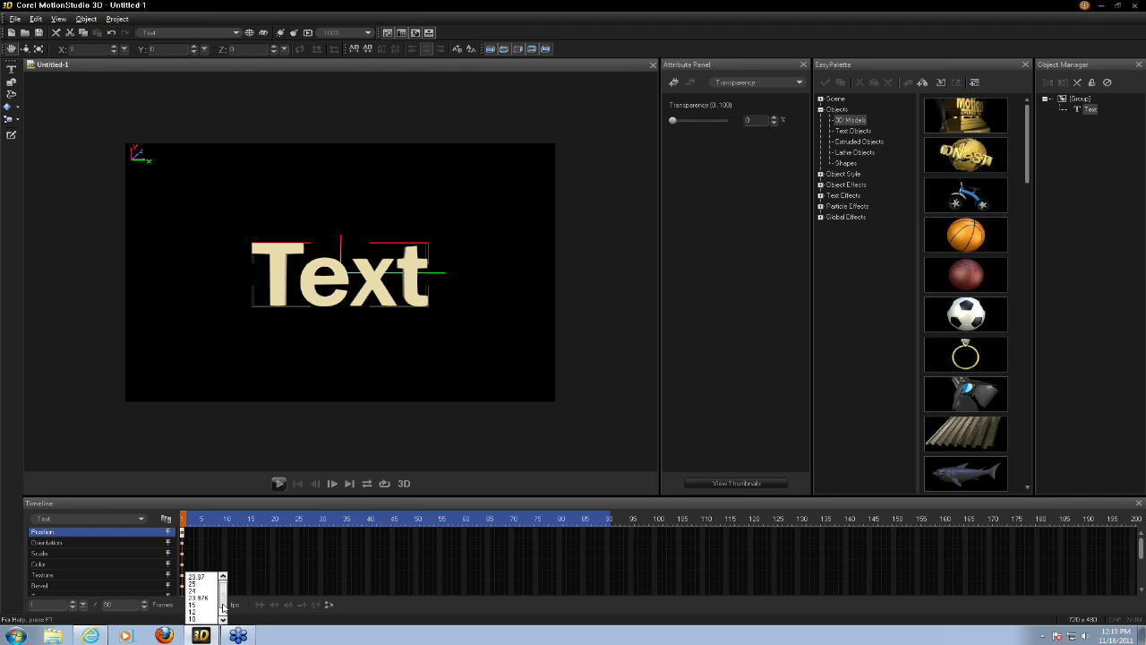
left_click(218, 566)
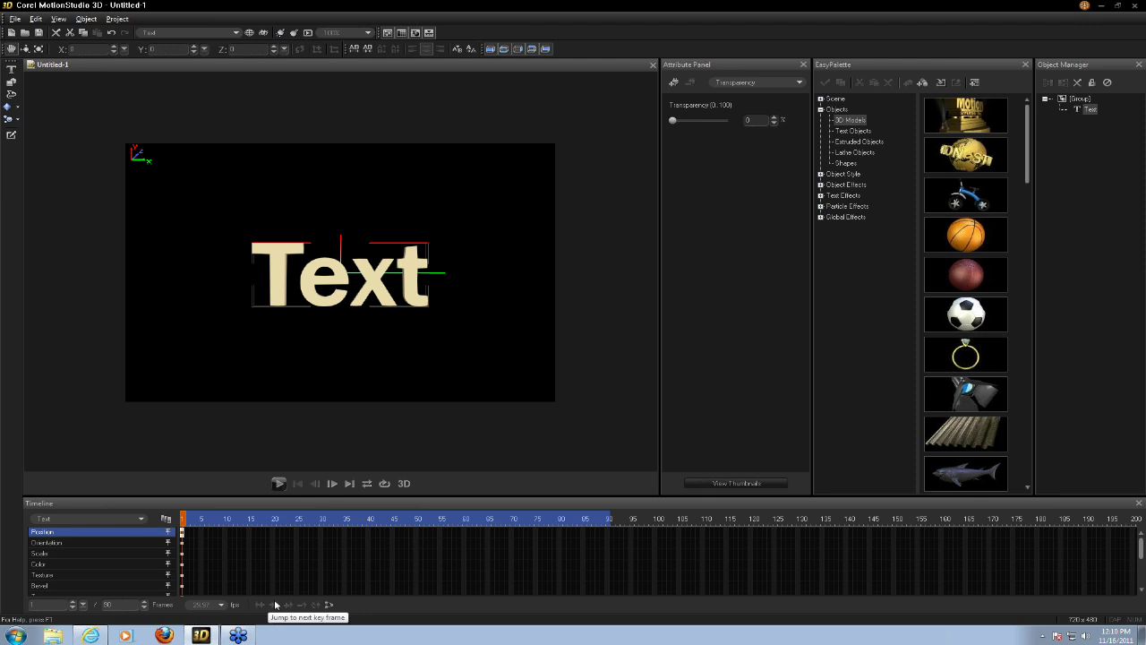
At frame 30, move the text object up and to the left, to about X -87 and Y 68
left_click(273, 532)
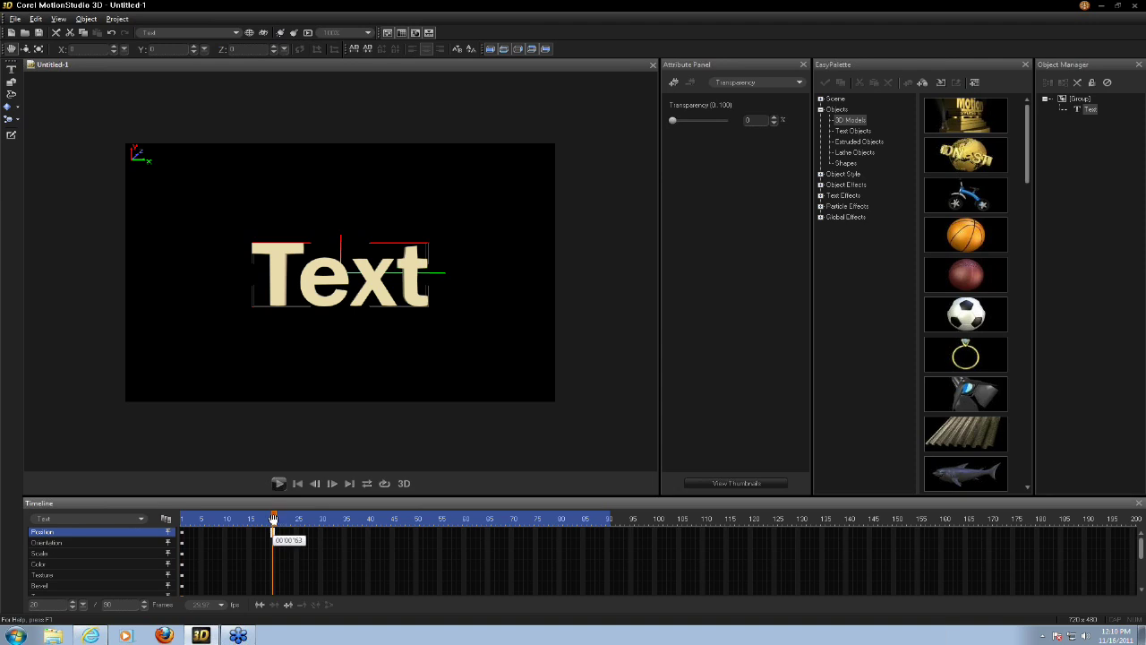
left_click_drag(273, 521, 322, 528)
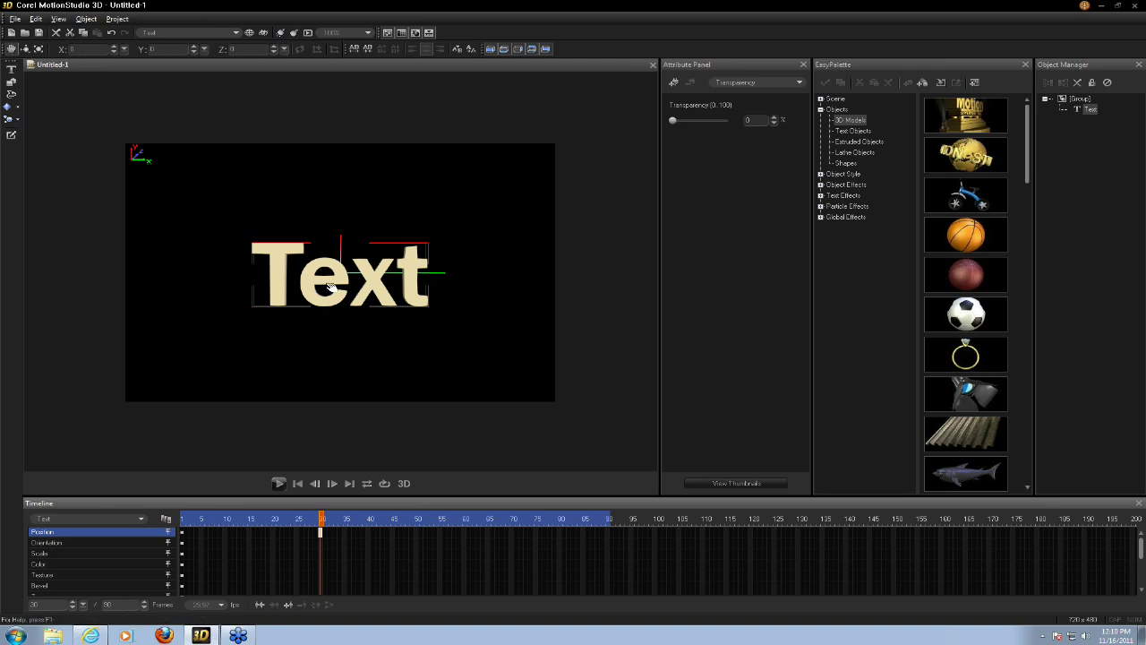
left_click_drag(328, 286, 294, 275)
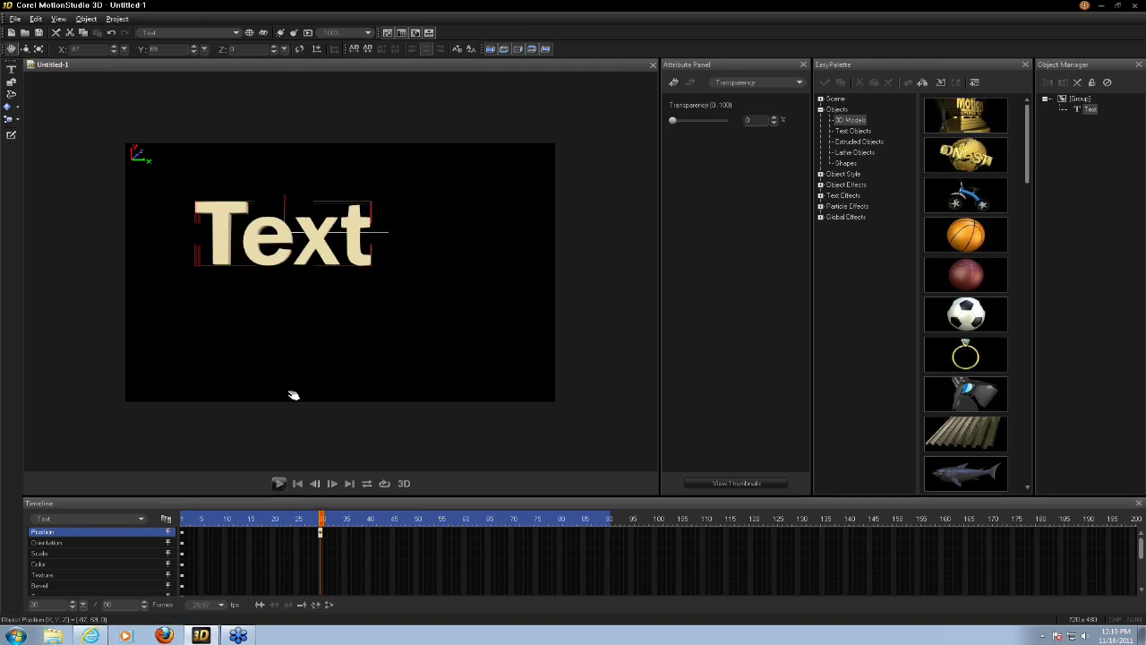
At frame 30, tilt the text to about 41 degrees on X and enlarge it to a scale of about 155
left_click(25, 48)
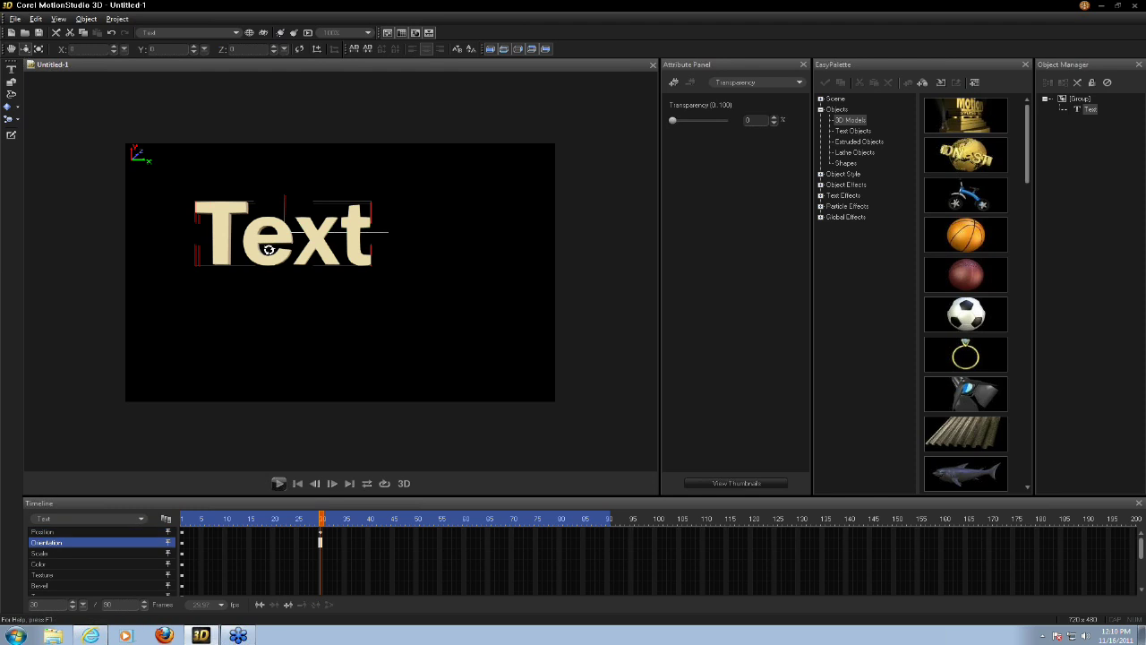
left_click_drag(269, 249, 274, 277)
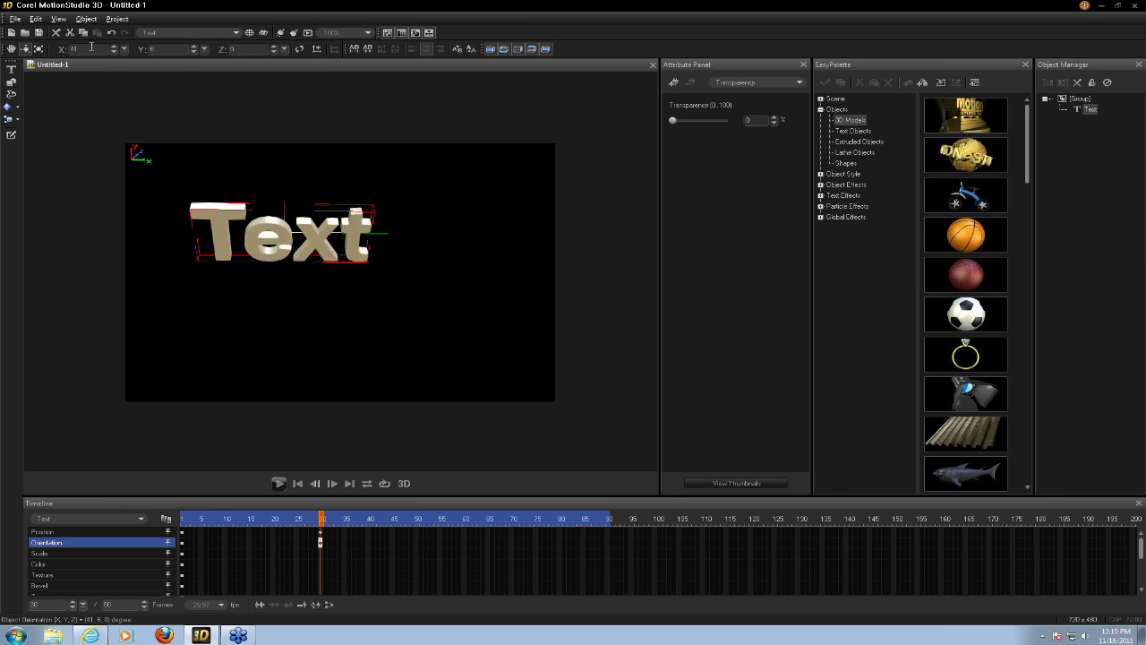
left_click(38, 49)
left_click_drag(263, 236, 358, 143)
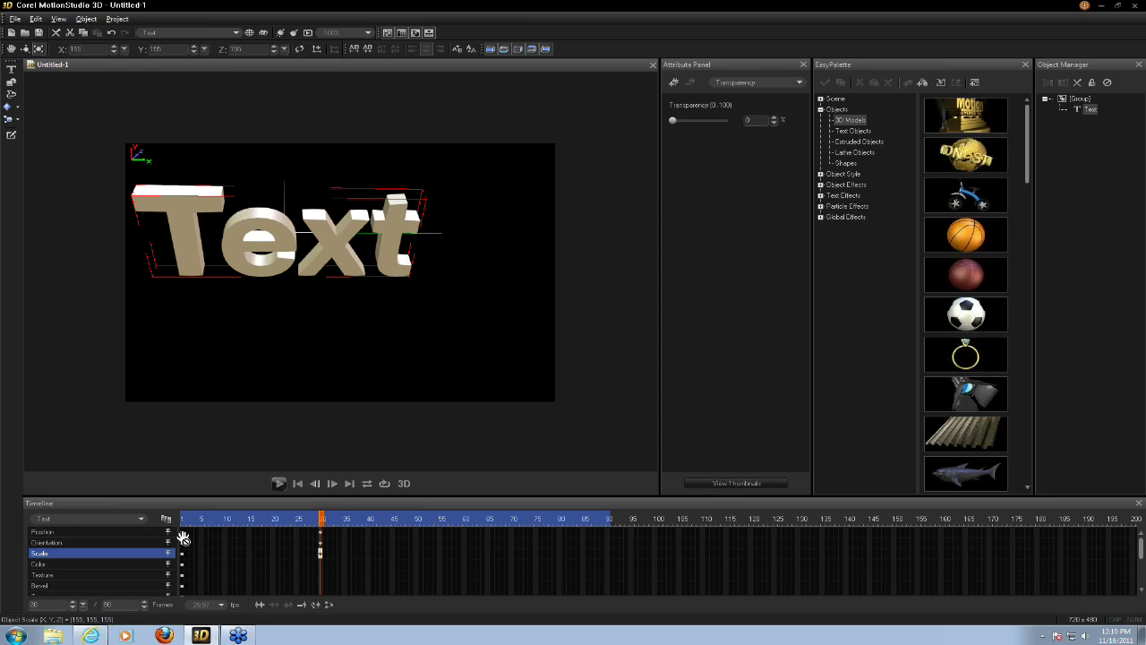
Return to the first frame and play the text animation
left_click_drag(320, 529, 181, 526)
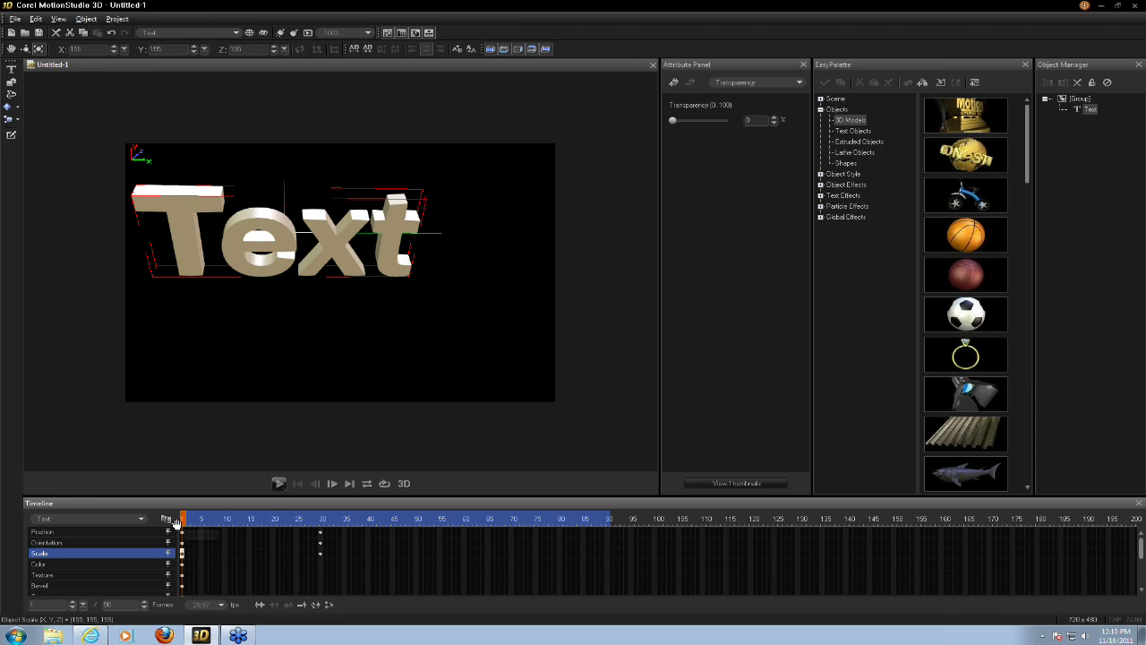
left_click(278, 484)
left_click(278, 481)
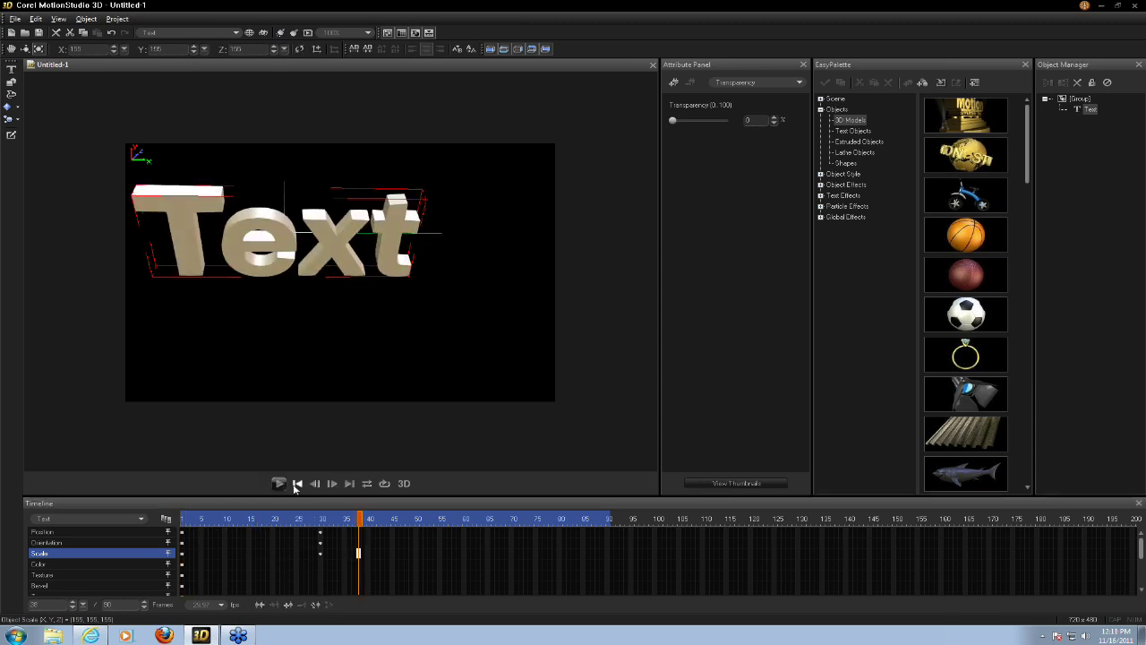
left_click(297, 483)
left_click(279, 484)
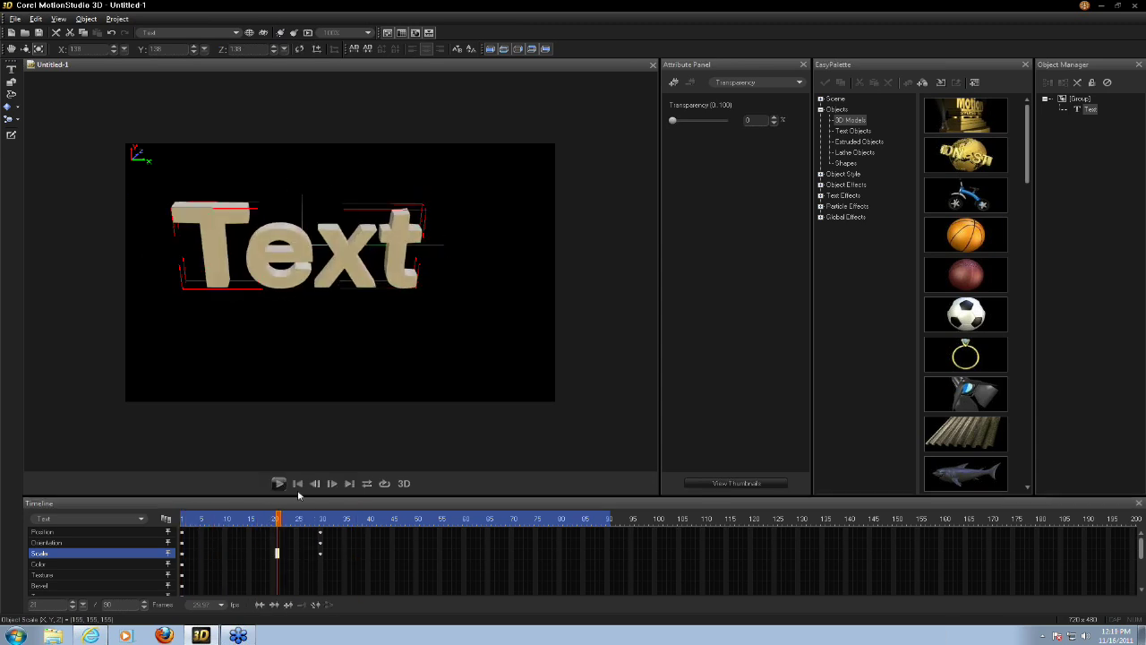
Retime the frame 30 keyframes, with Position at frame 16, Orientation at 37 and Scale at 24, and preview the animation
left_click(321, 524)
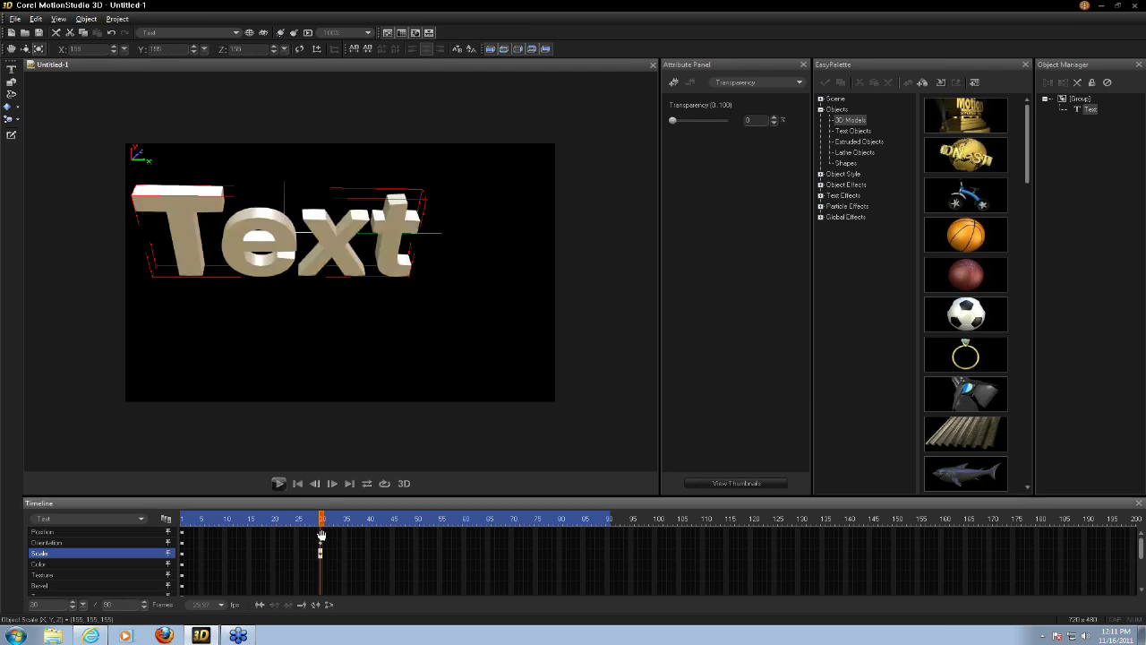
left_click(321, 535)
left_click(316, 535)
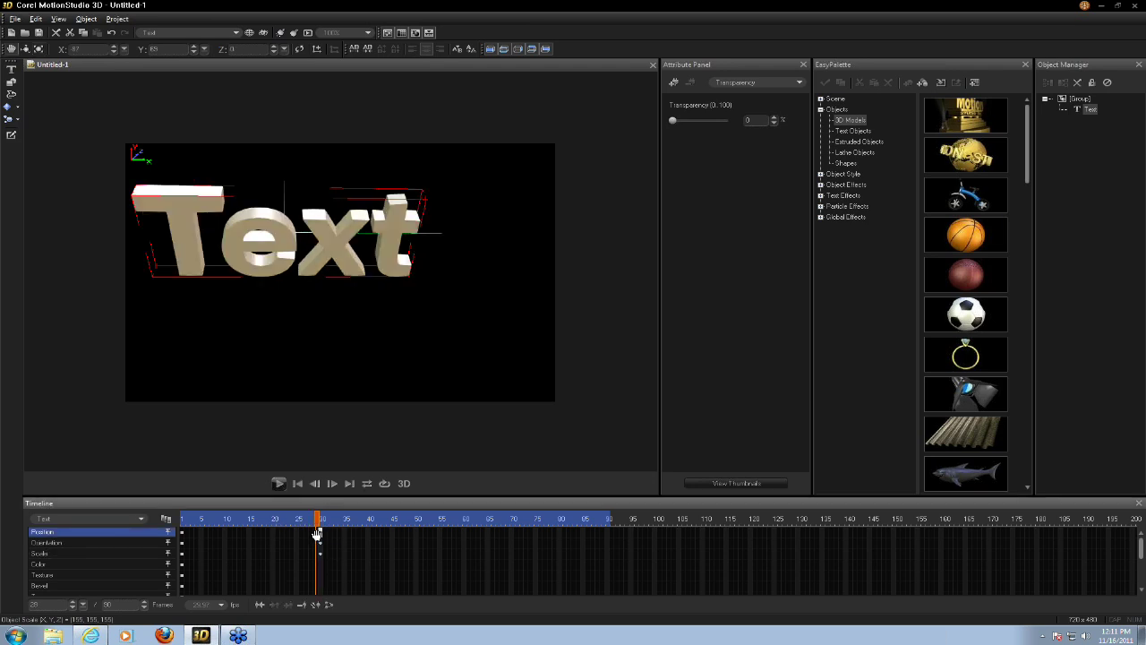
left_click_drag(316, 535, 355, 555)
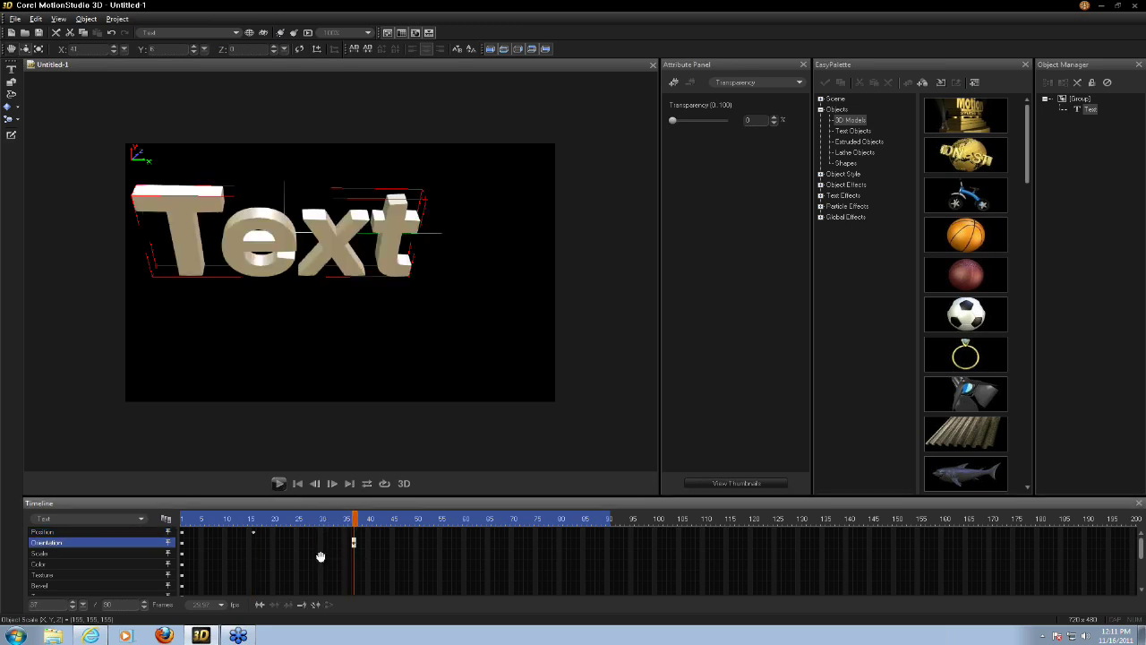
left_click(319, 553)
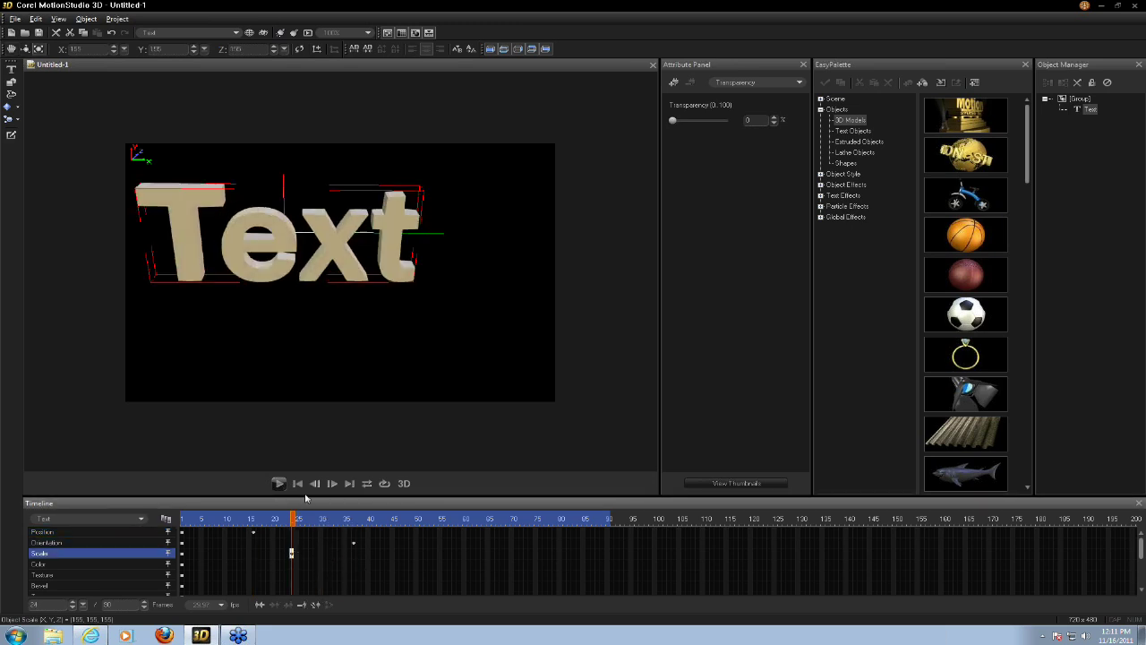
left_click(278, 483)
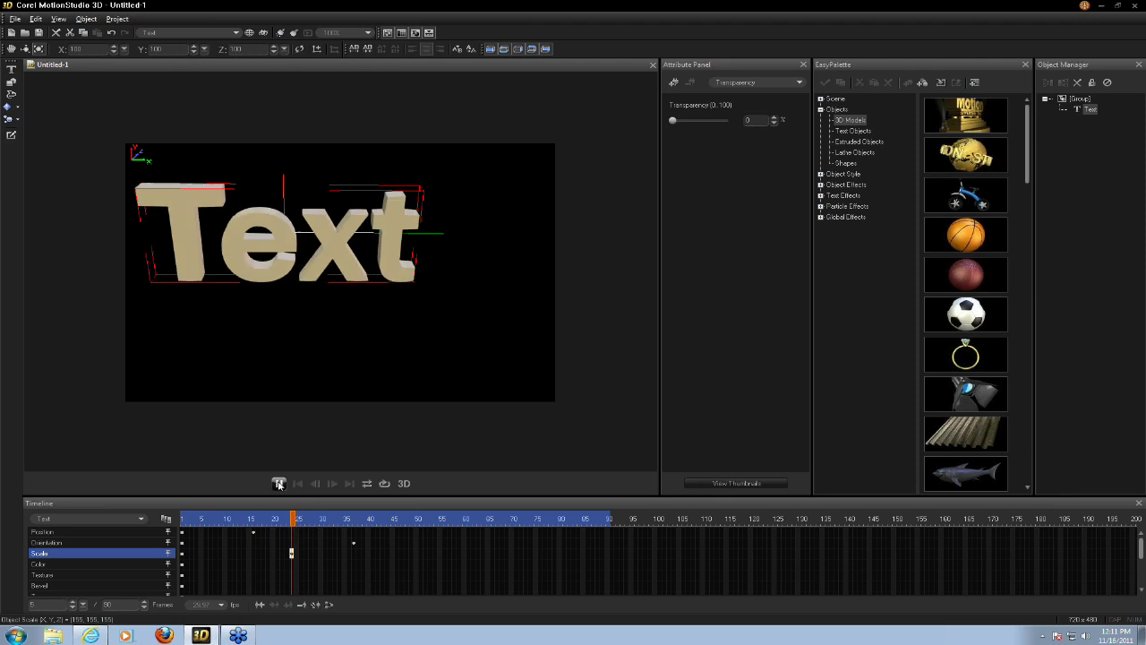
left_click(279, 484)
Delete the Scale keyframe at frame 24 and the Position keyframe at frame 16
left_click(302, 523)
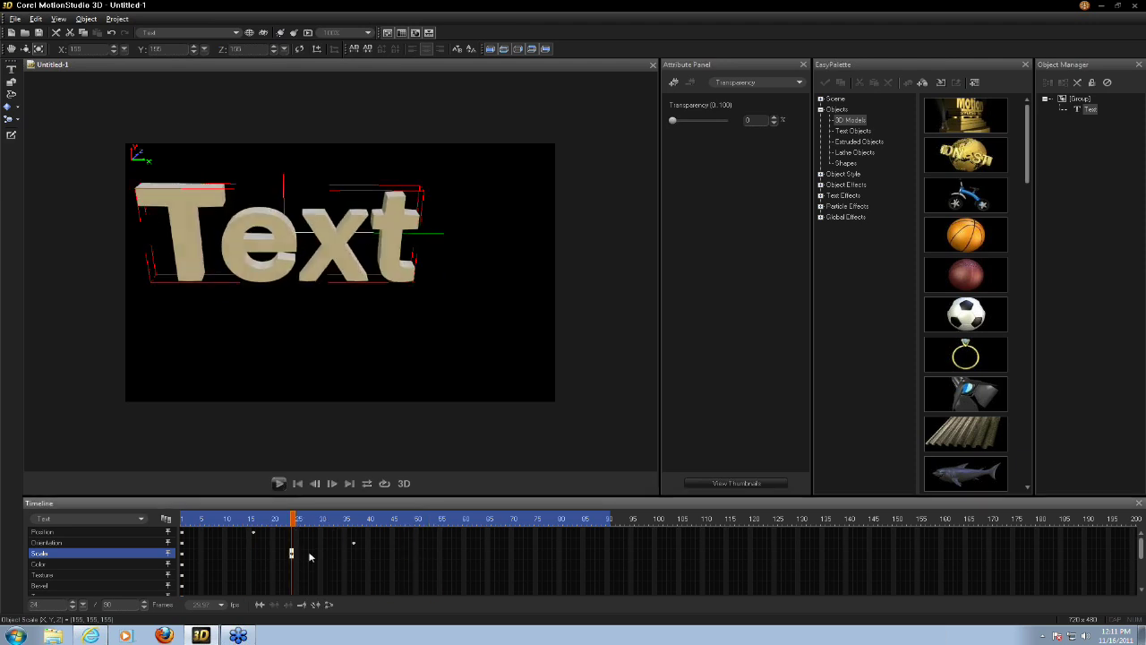
left_click(302, 605)
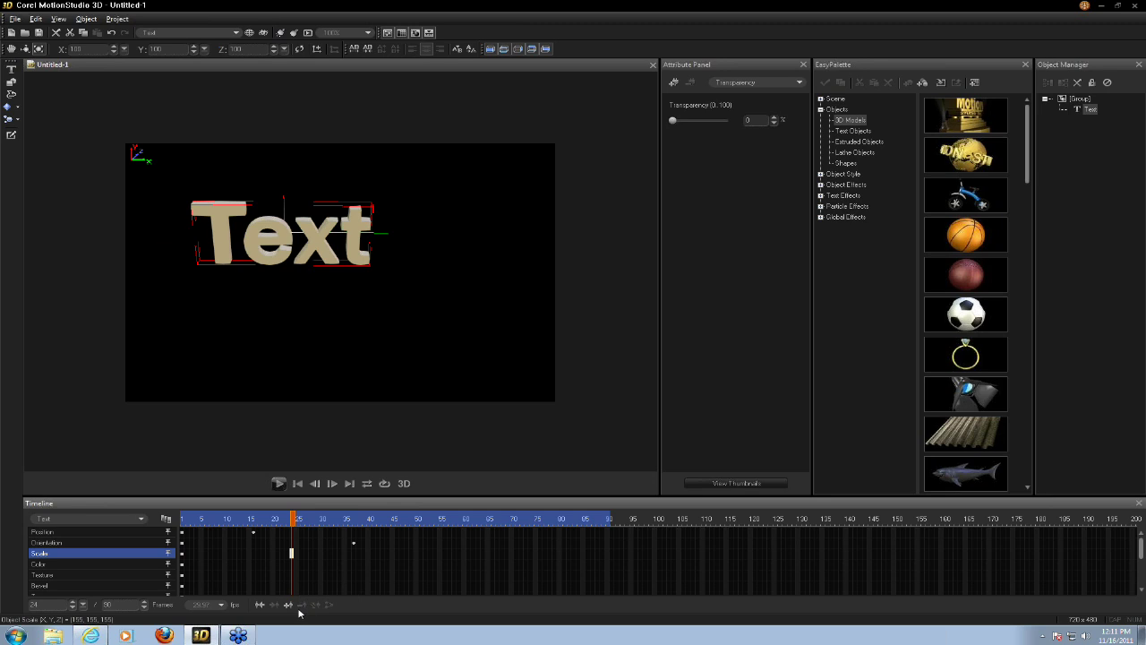
left_click_drag(279, 523, 254, 524)
left_click(42, 532)
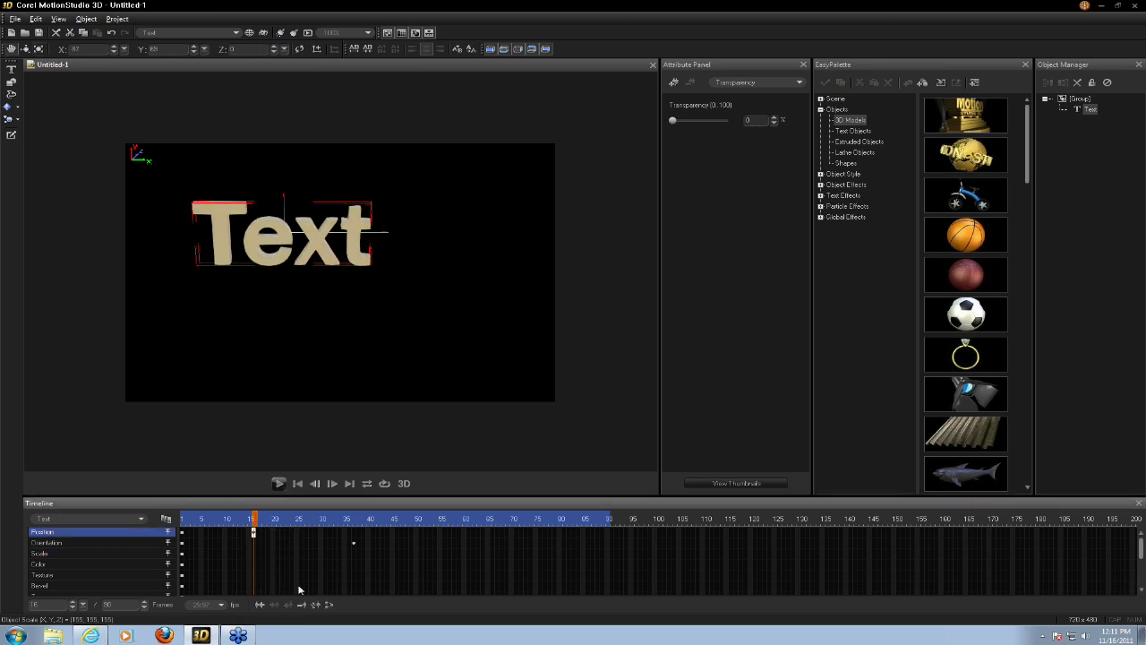
left_click(304, 606)
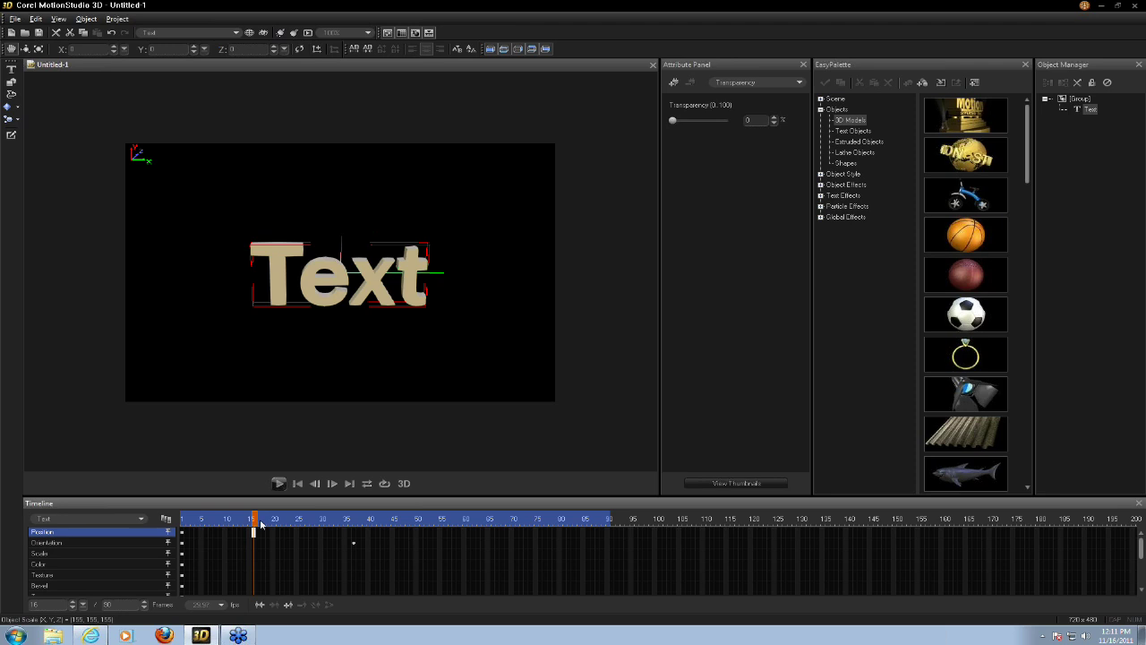
Add Position and Orientation keyframes for the text at frame 22
left_click_drag(256, 524, 285, 526)
left_click(290, 606)
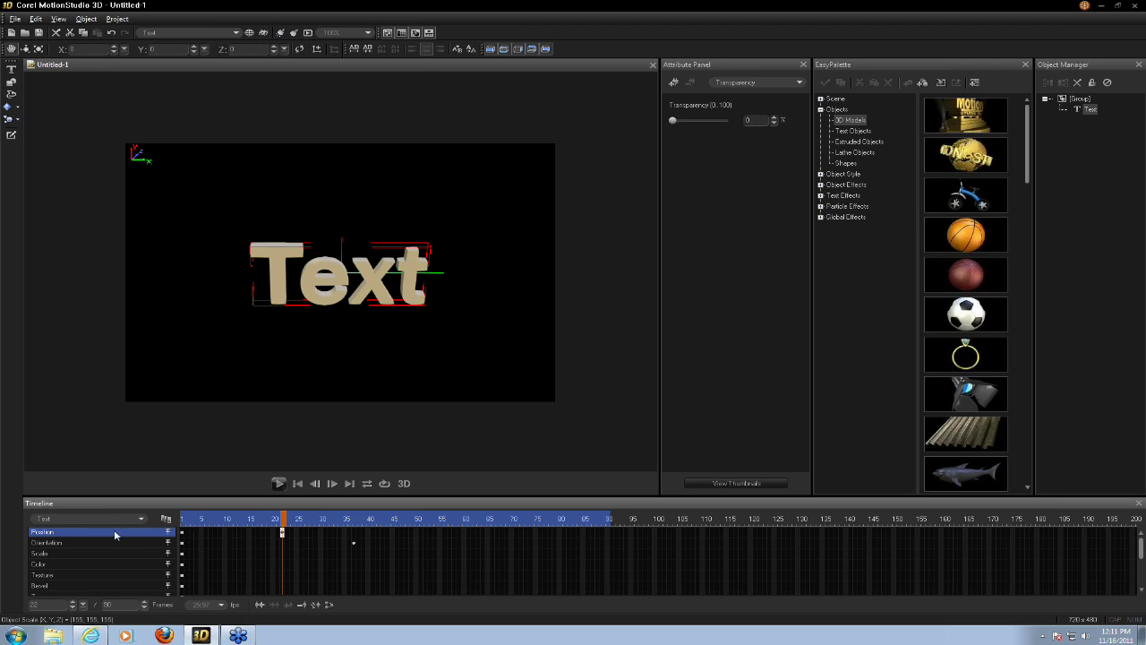
left_click(167, 543)
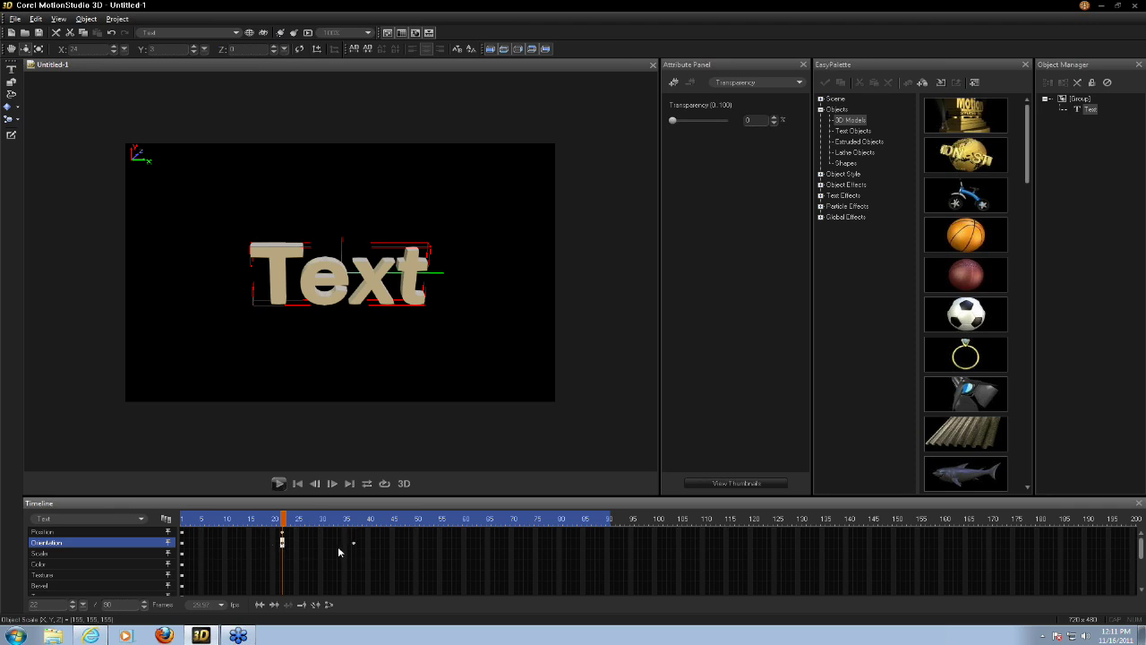
Play the edited text animation from the first frame
left_click(253, 520)
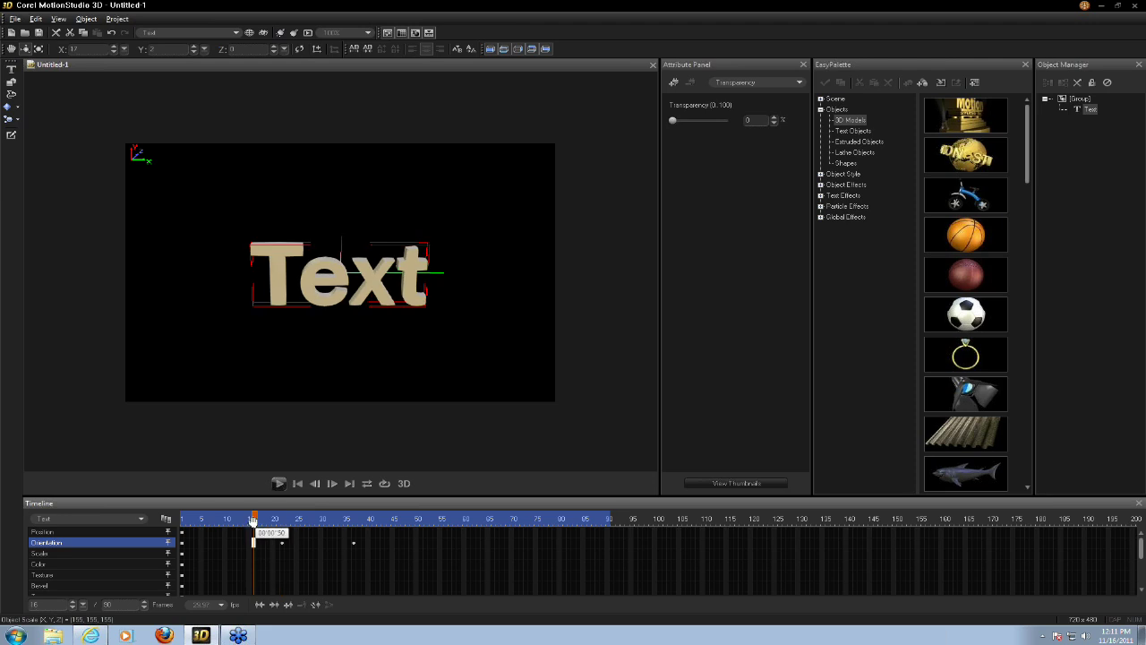
left_click_drag(253, 519, 182, 520)
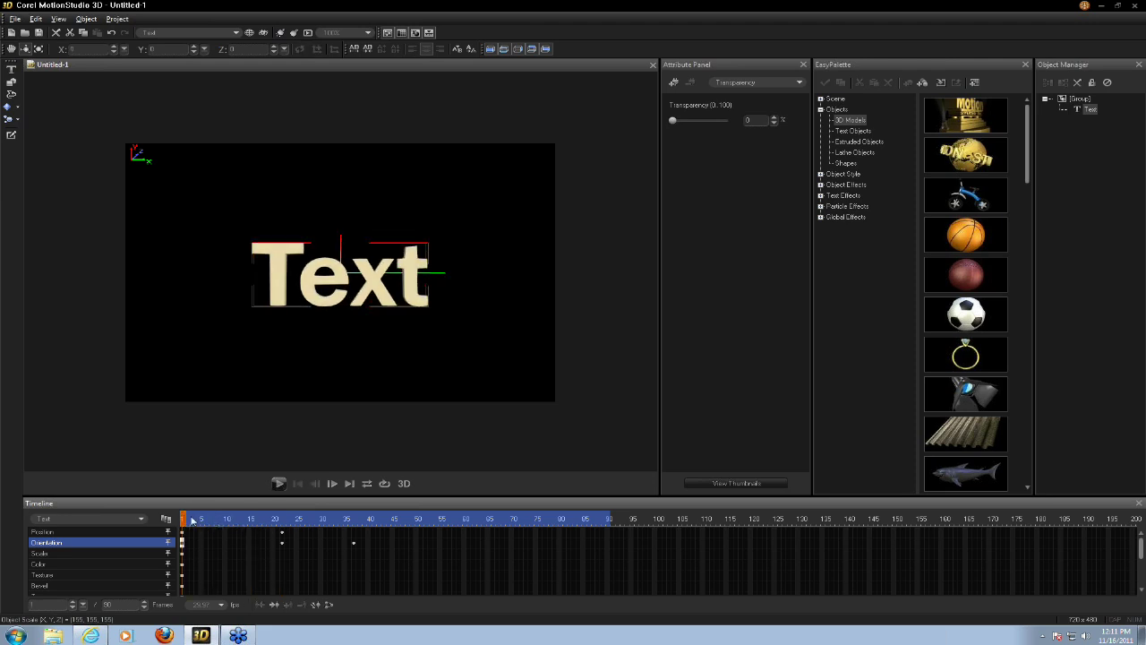
left_click(278, 484)
left_click(278, 484)
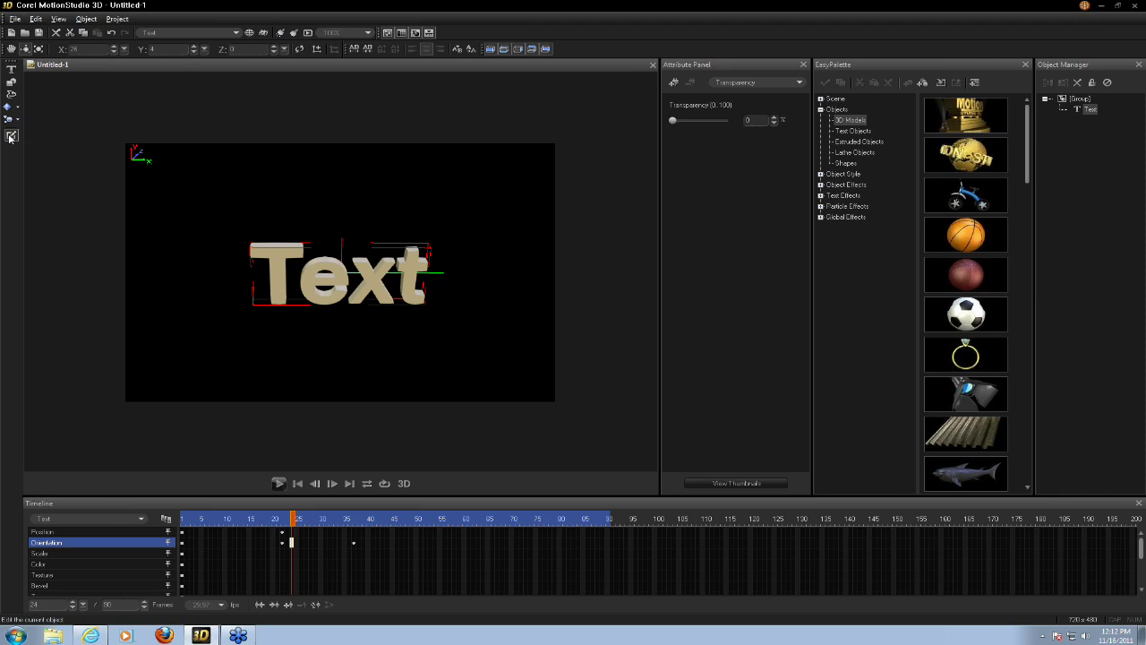
Change the selected text's wording to "Text1" with the Futura Bk BT font at size 45
left_click(11, 137)
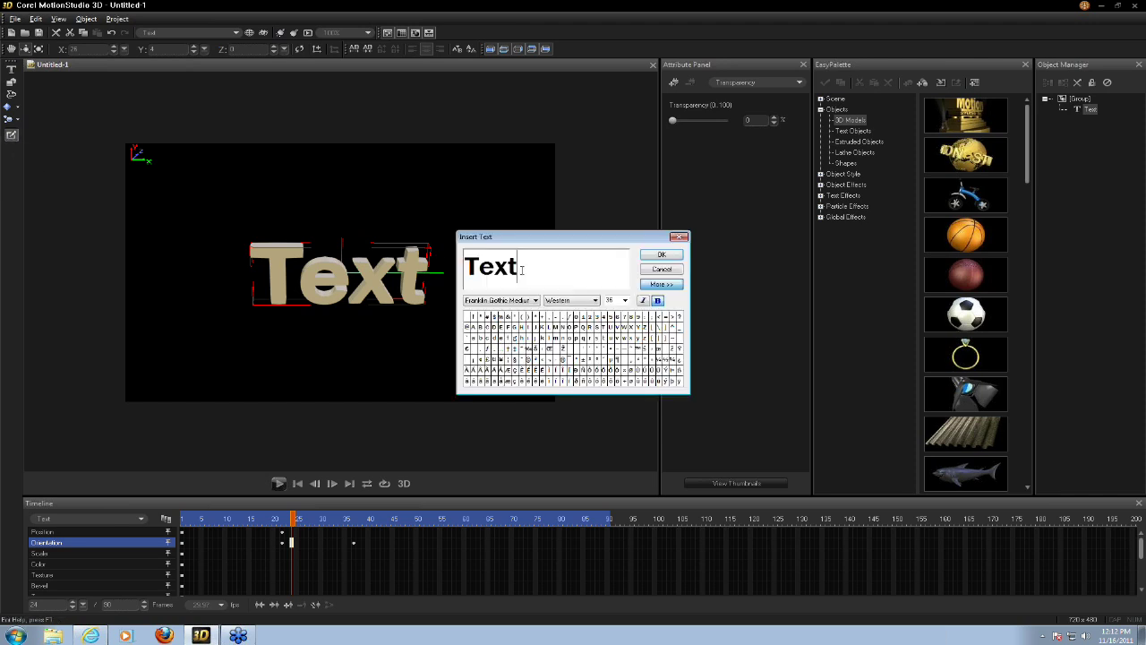
key("ctrl+a")
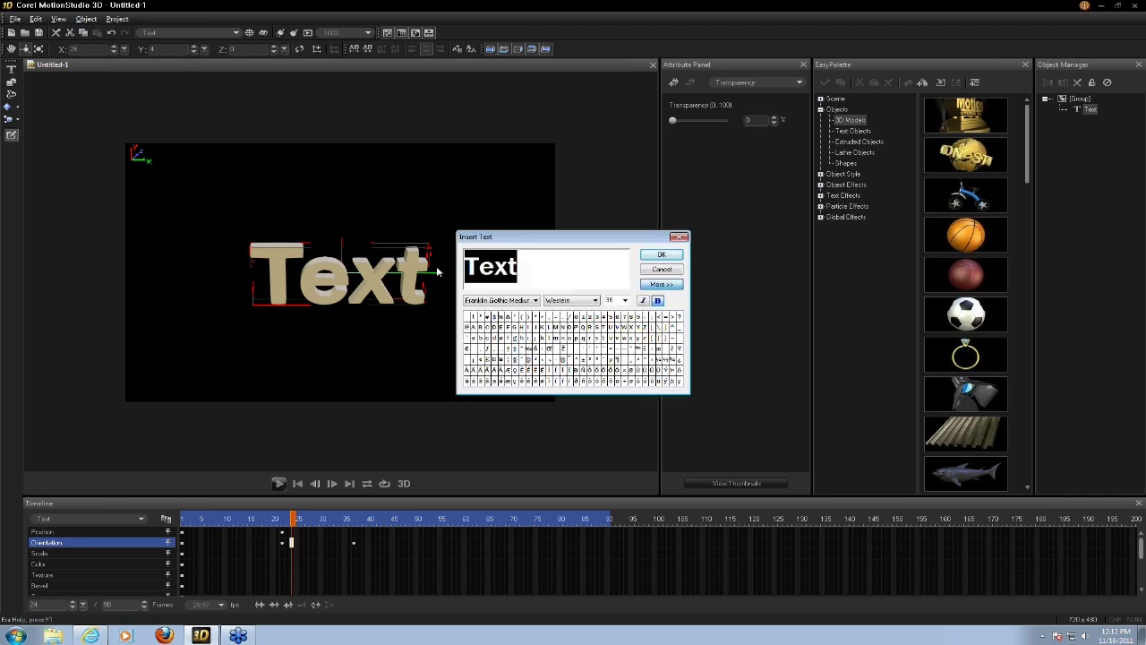
left_click(512, 301)
left_click(499, 339)
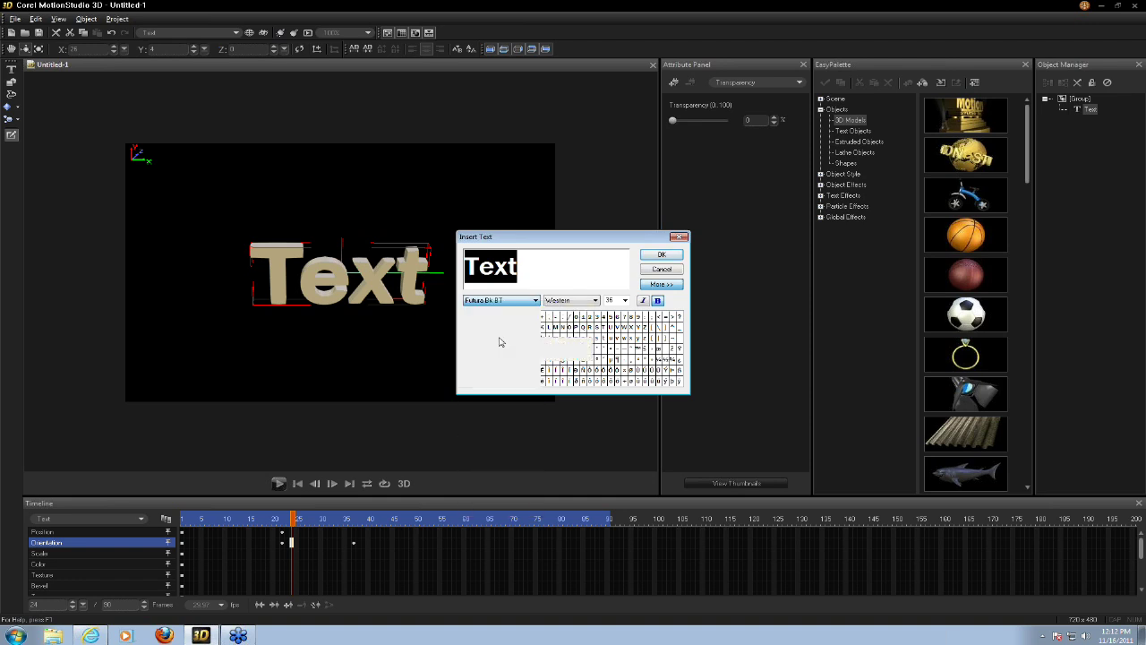
left_click(624, 300)
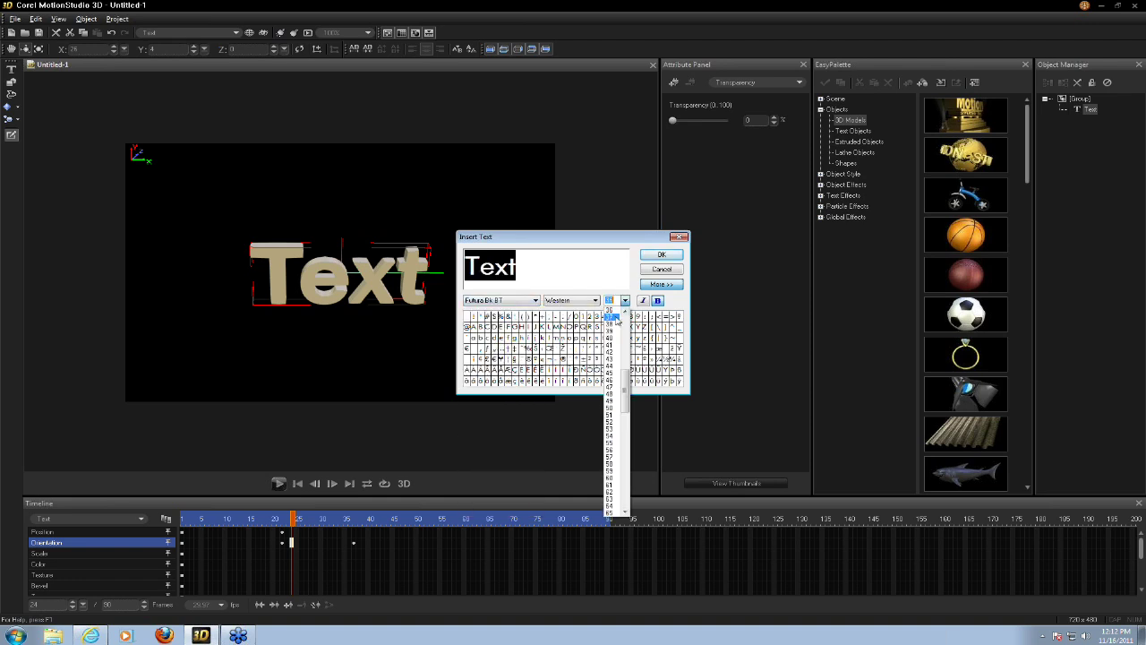
left_click(614, 374)
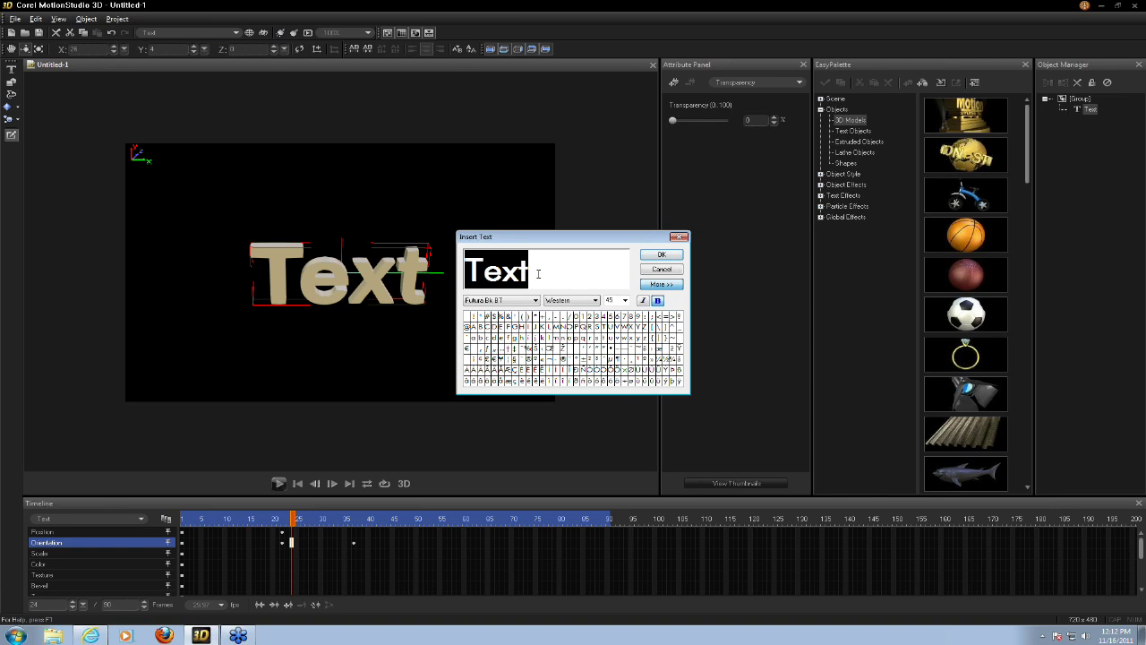
left_click(538, 273)
type("1")
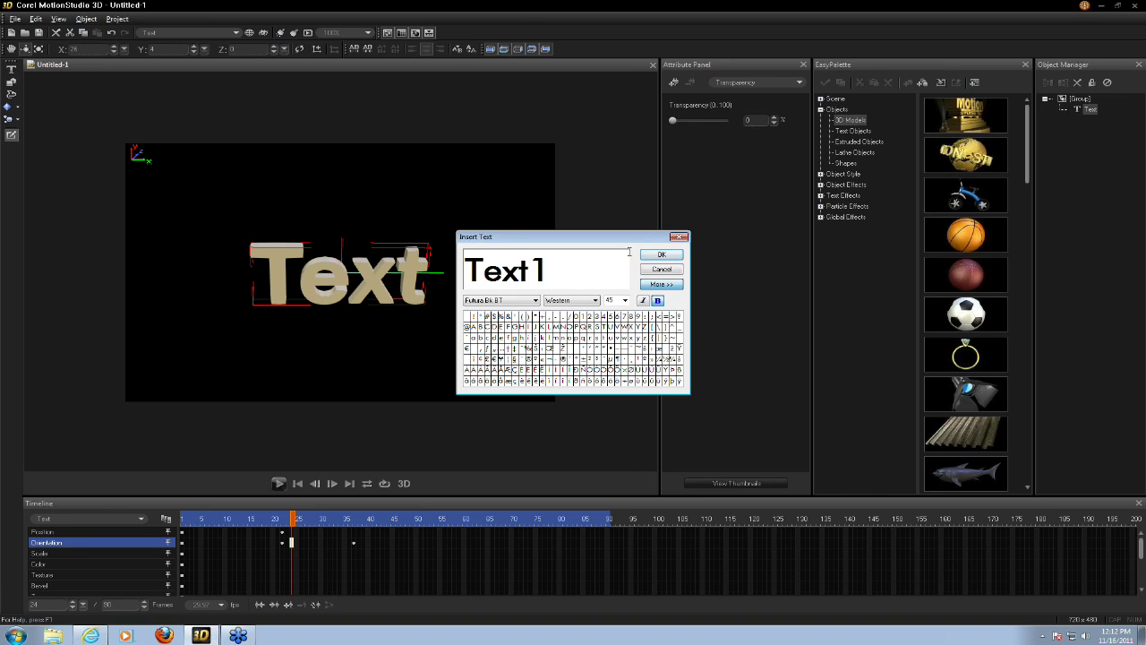
left_click(662, 255)
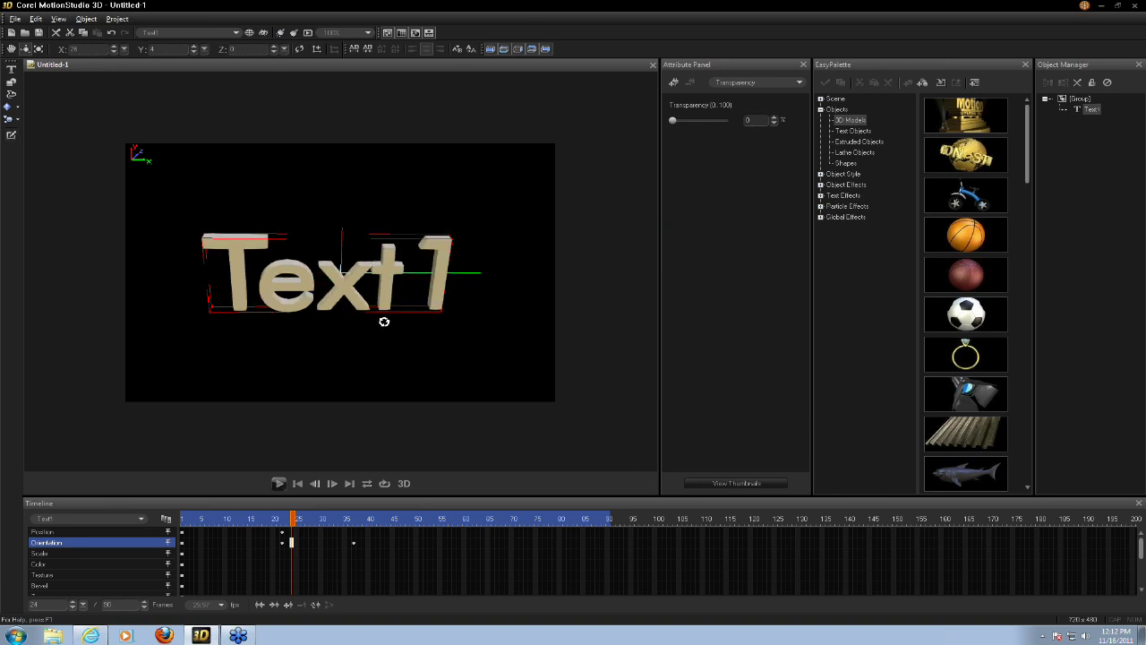
Preview the revised text animation, return to the first frame and scrub through the opening frames
left_click(278, 484)
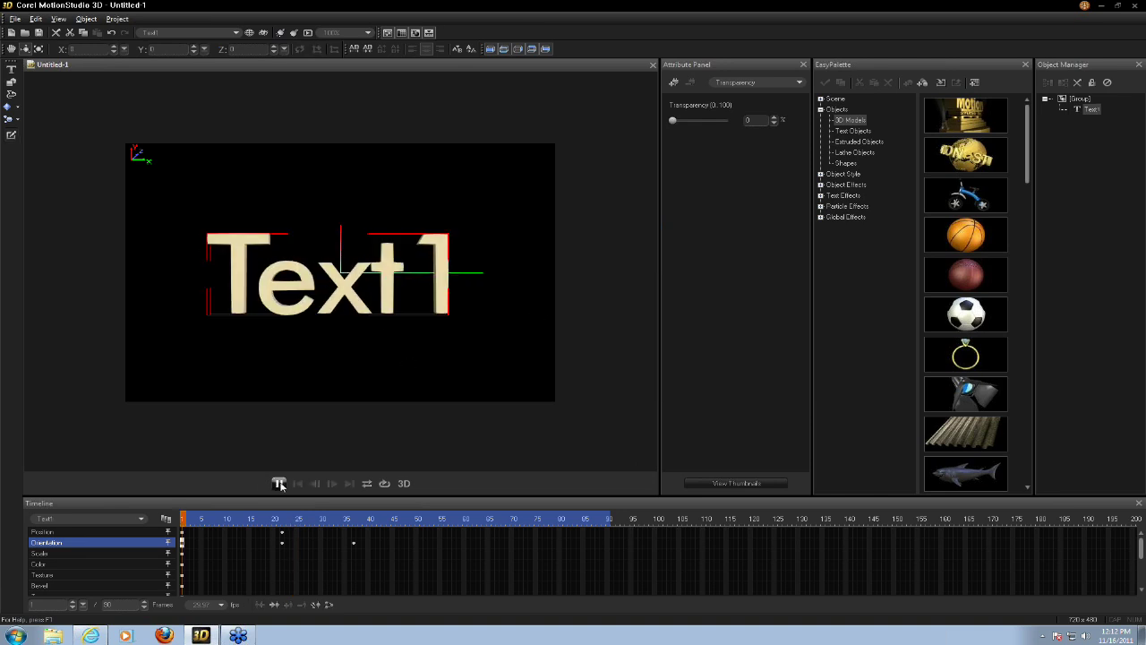
left_click(279, 484)
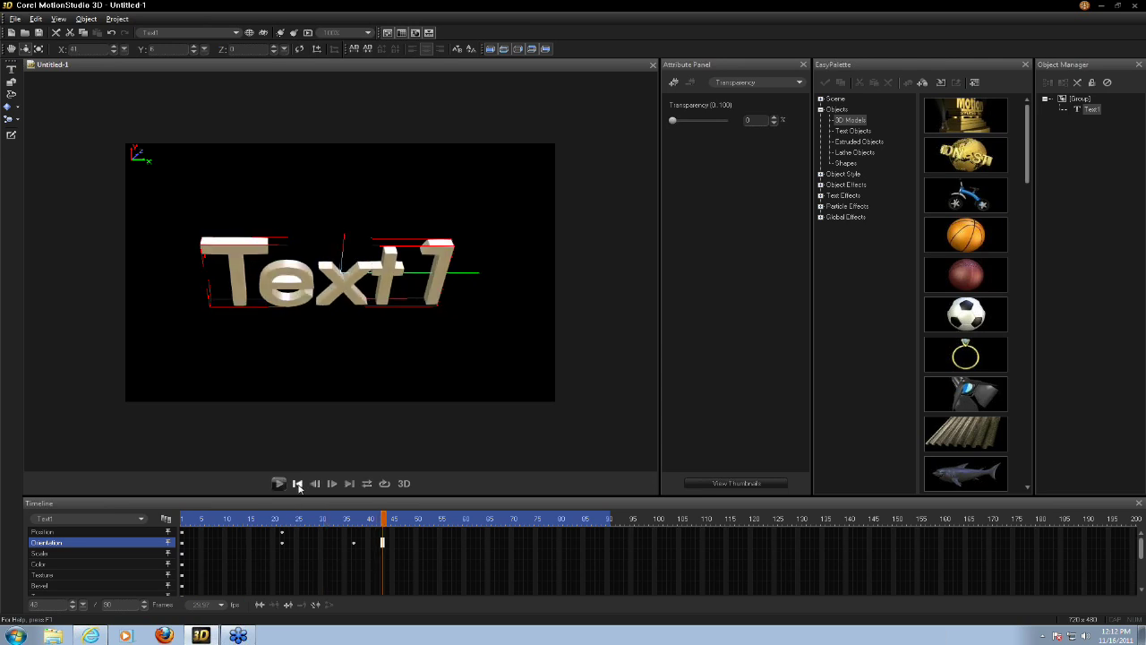
left_click(298, 485)
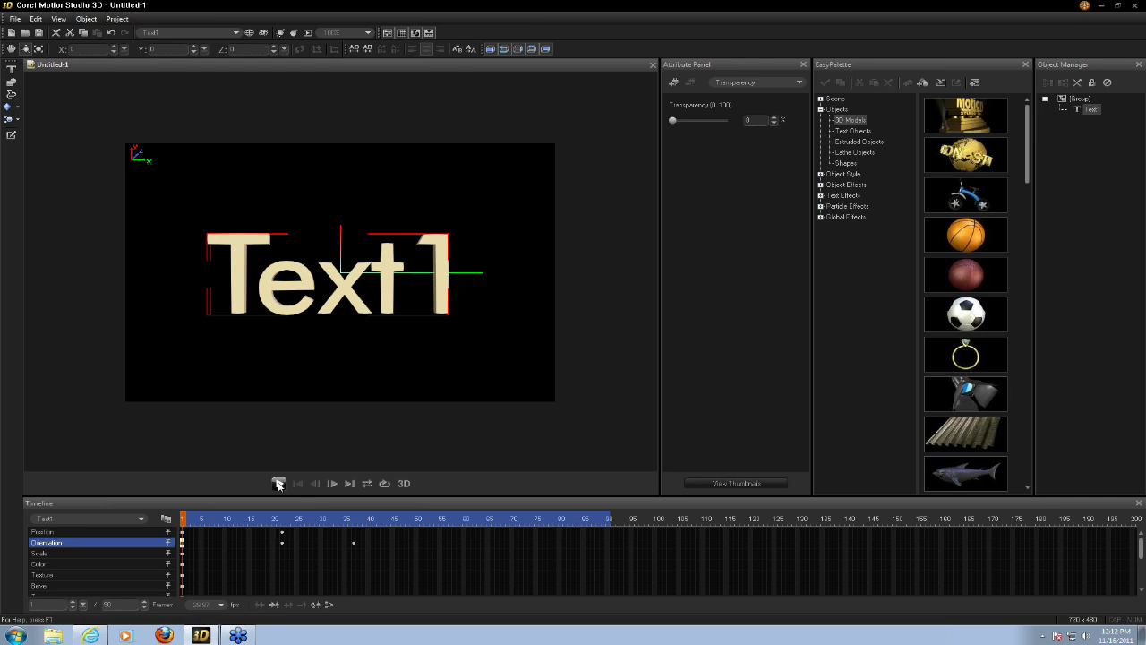
left_click(241, 520)
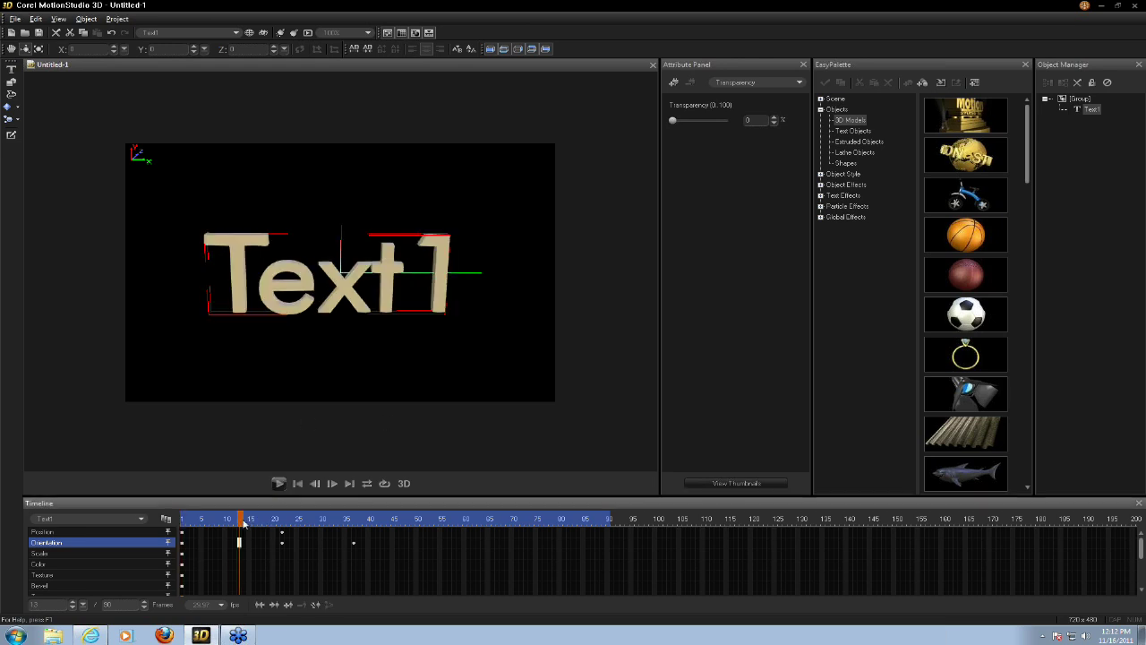
left_click_drag(241, 521, 198, 523)
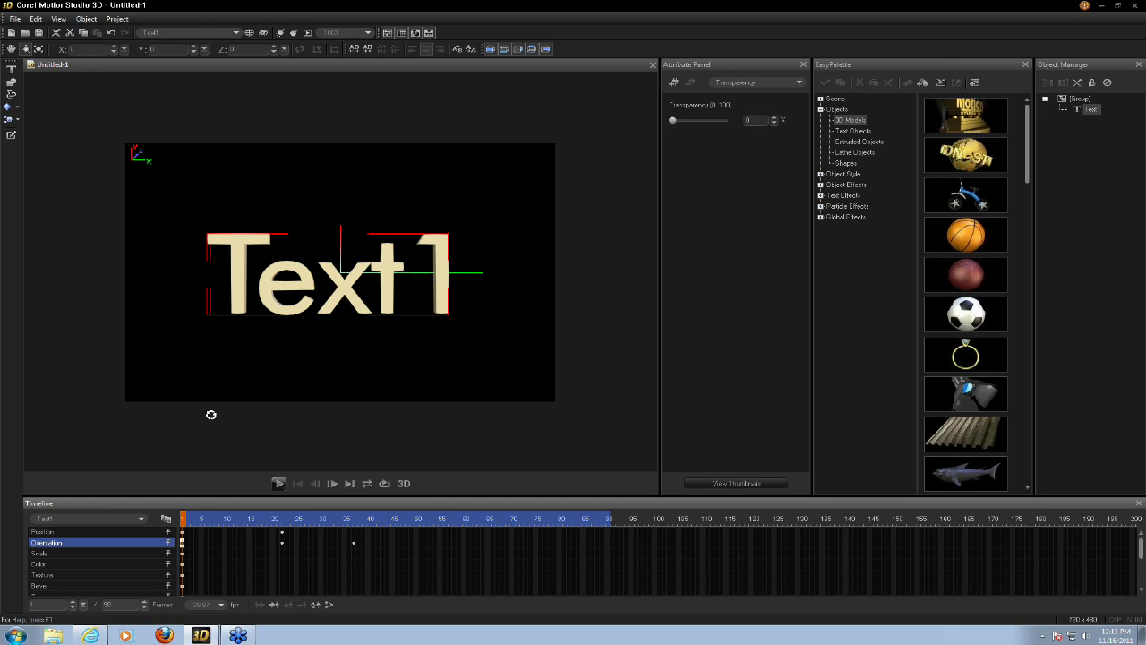
Examine the available export and file creation options, including video overlay, 3D model, animated GIF and Flash formats
left_click(15, 19)
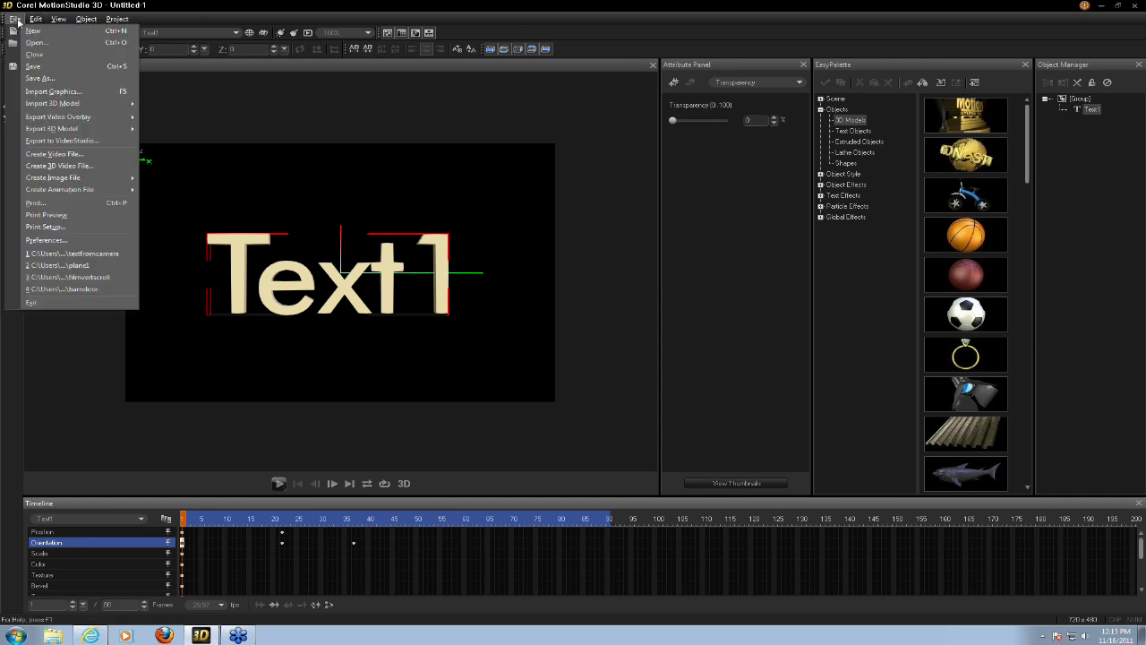
mouse_move(33, 119)
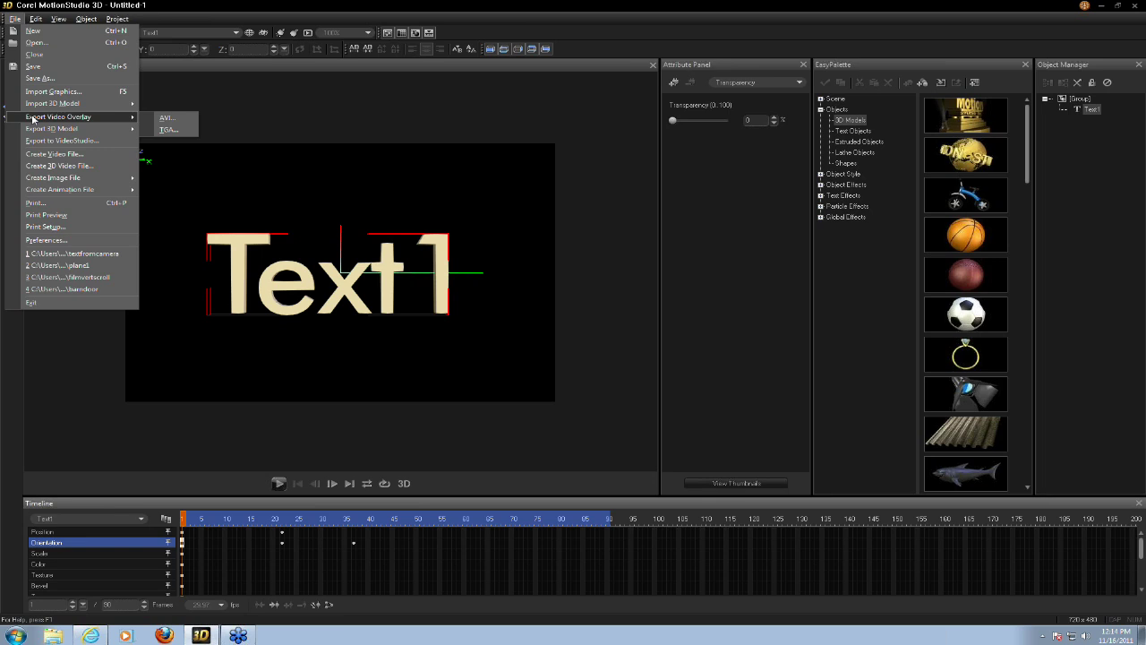
mouse_move(40, 130)
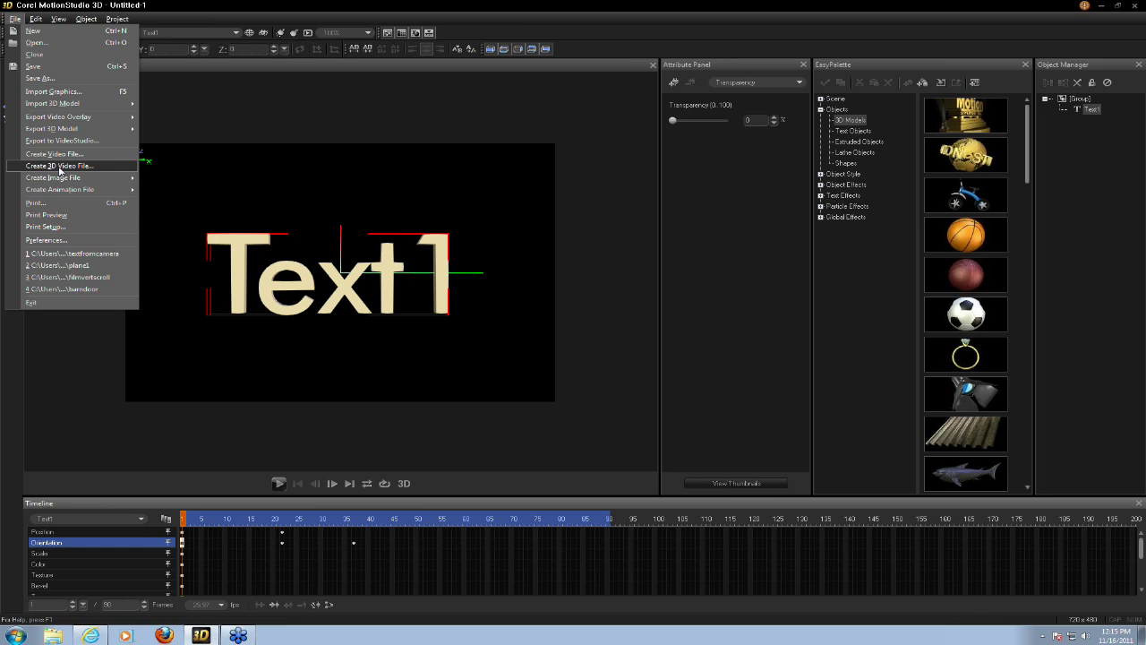
mouse_move(63, 179)
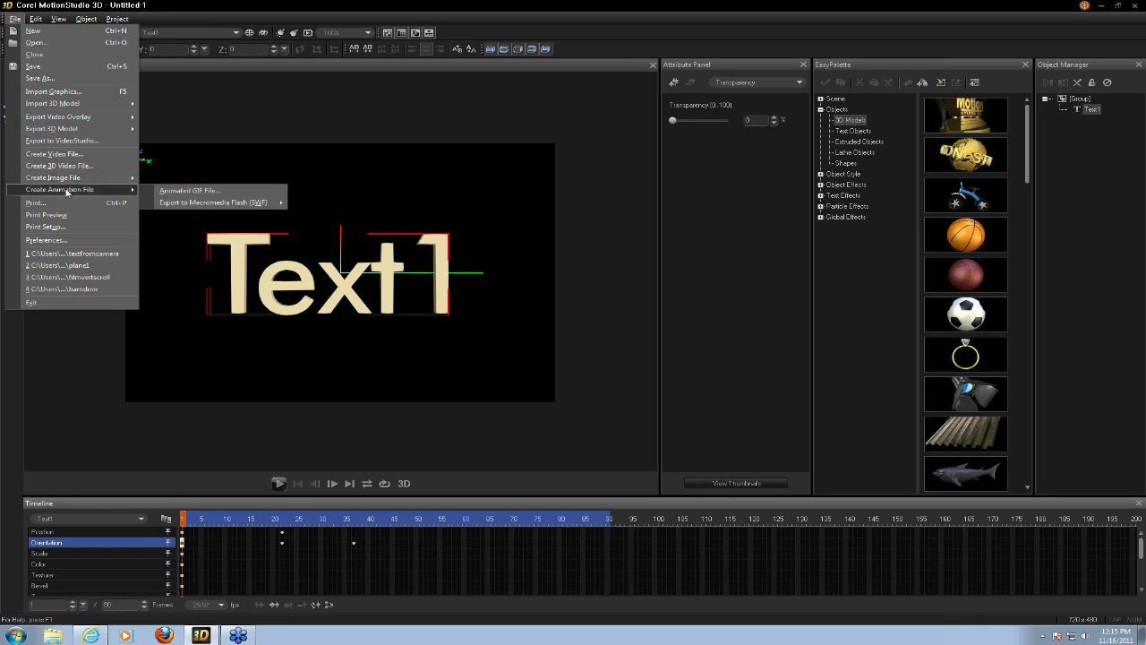
mouse_move(183, 206)
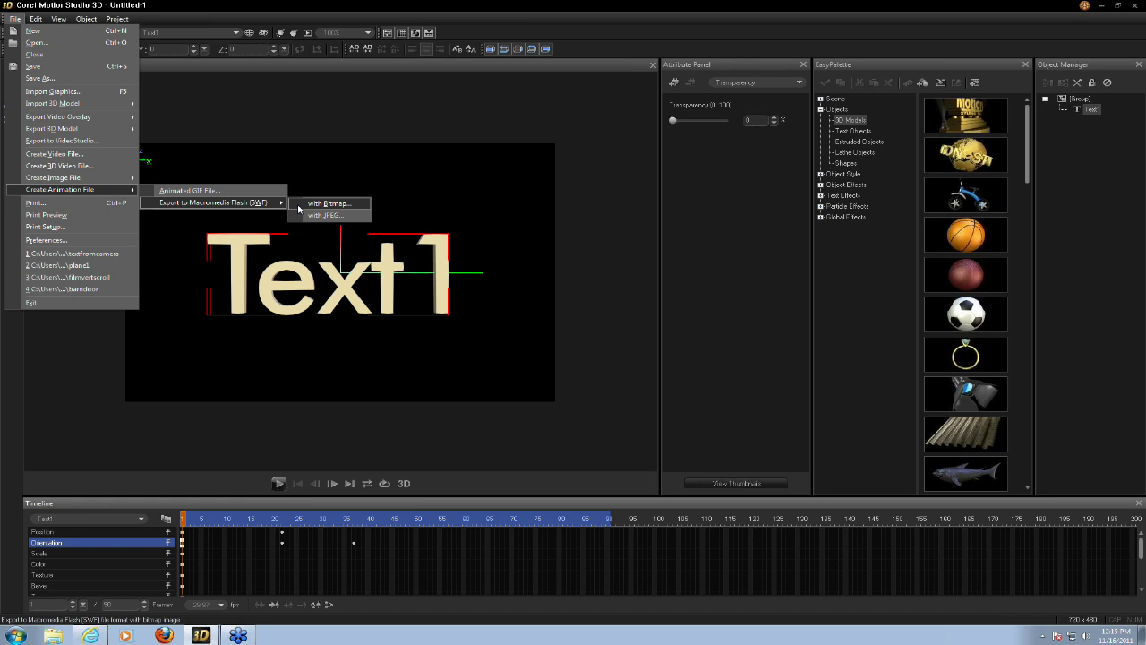
left_click(320, 150)
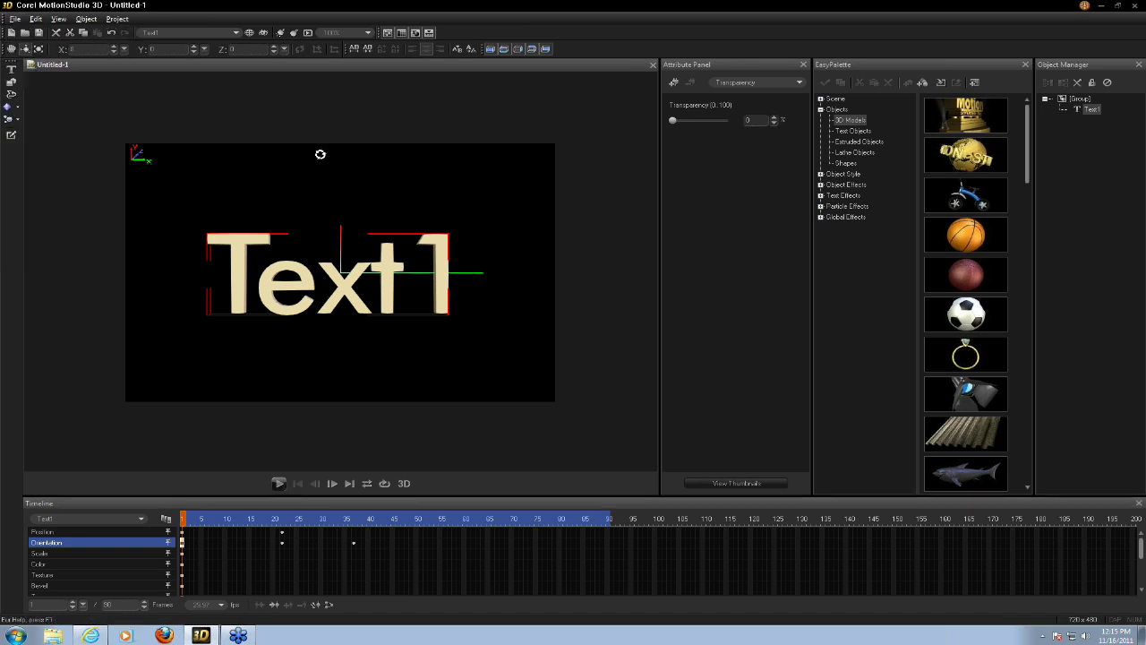
Apply the 3D effect to the animation and play it back
left_click(287, 530)
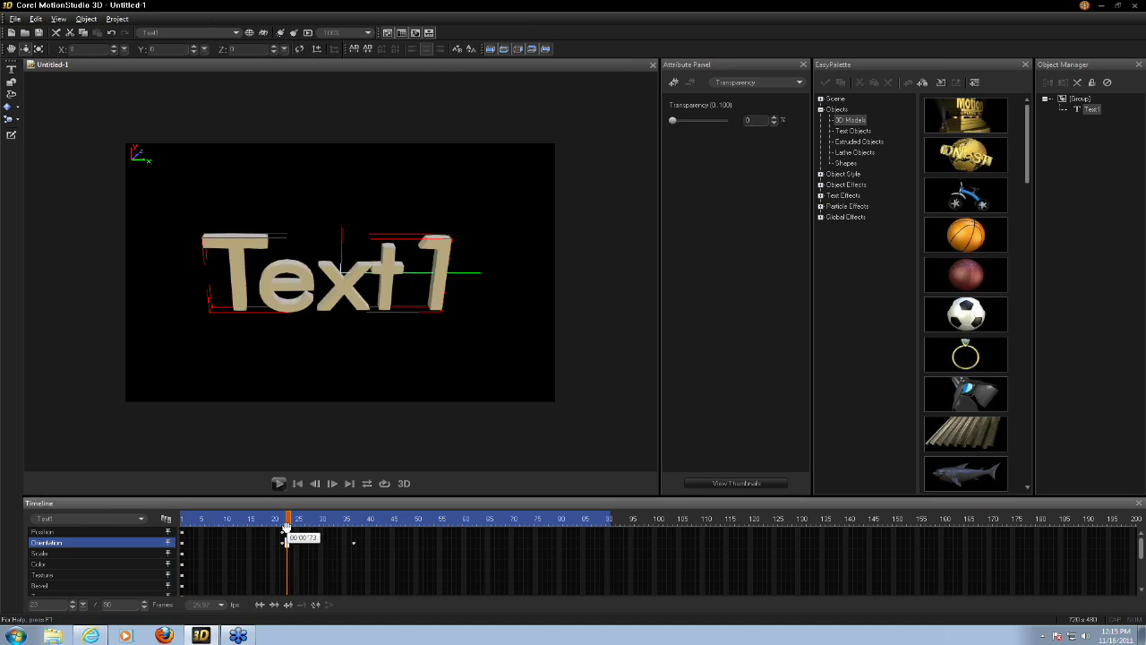
left_click(269, 530)
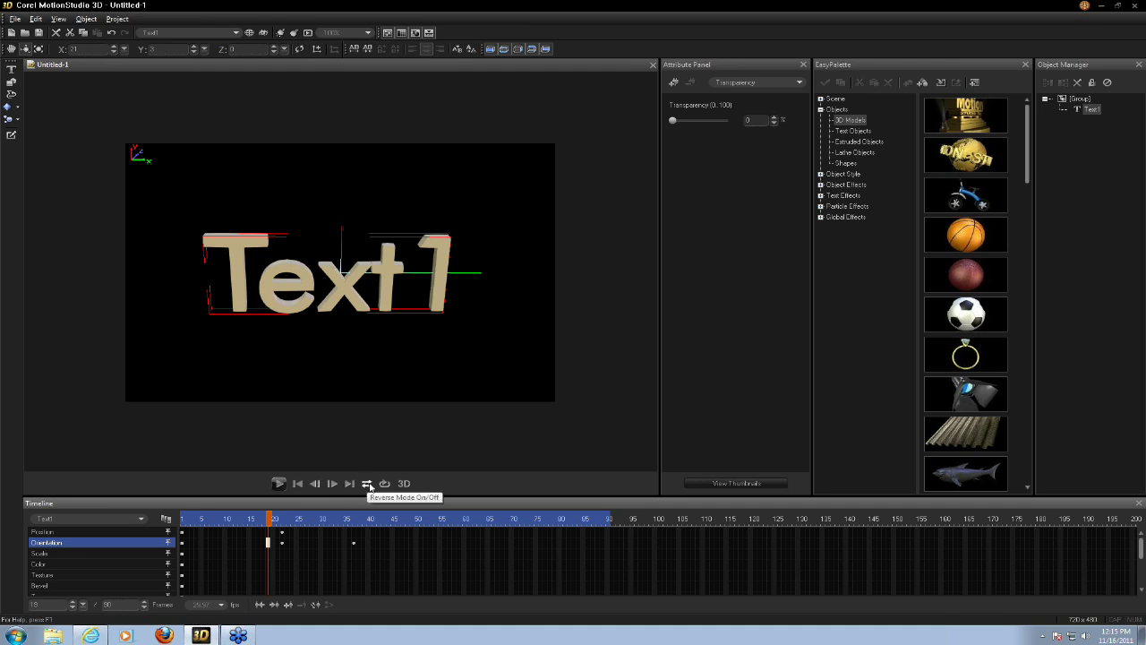
left_click(404, 484)
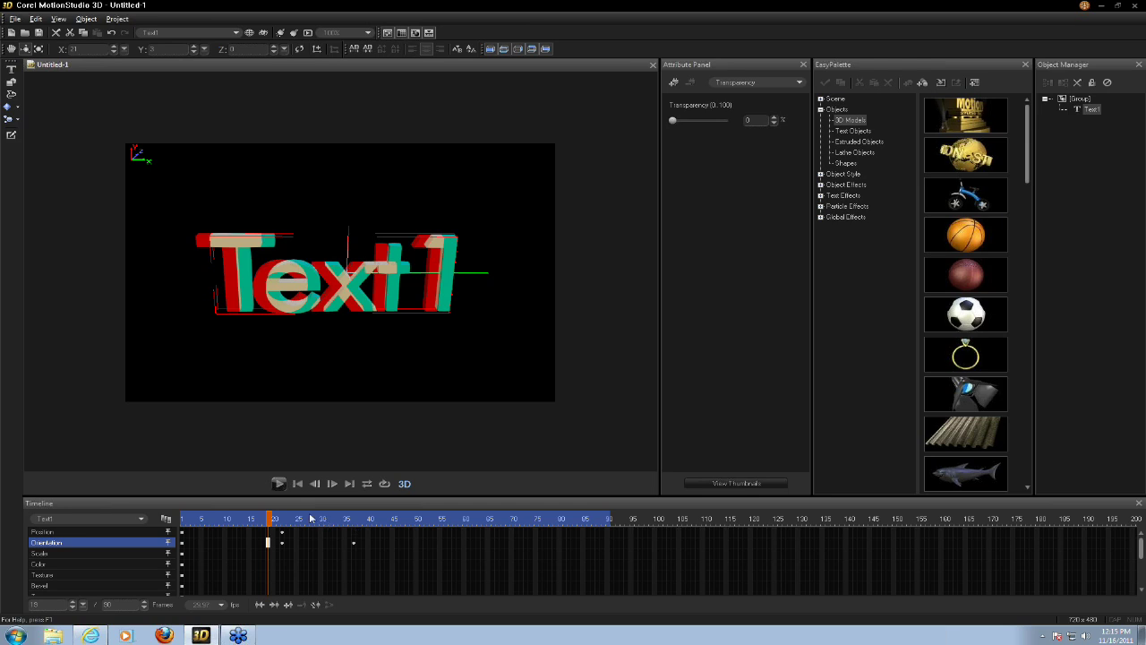
left_click(279, 484)
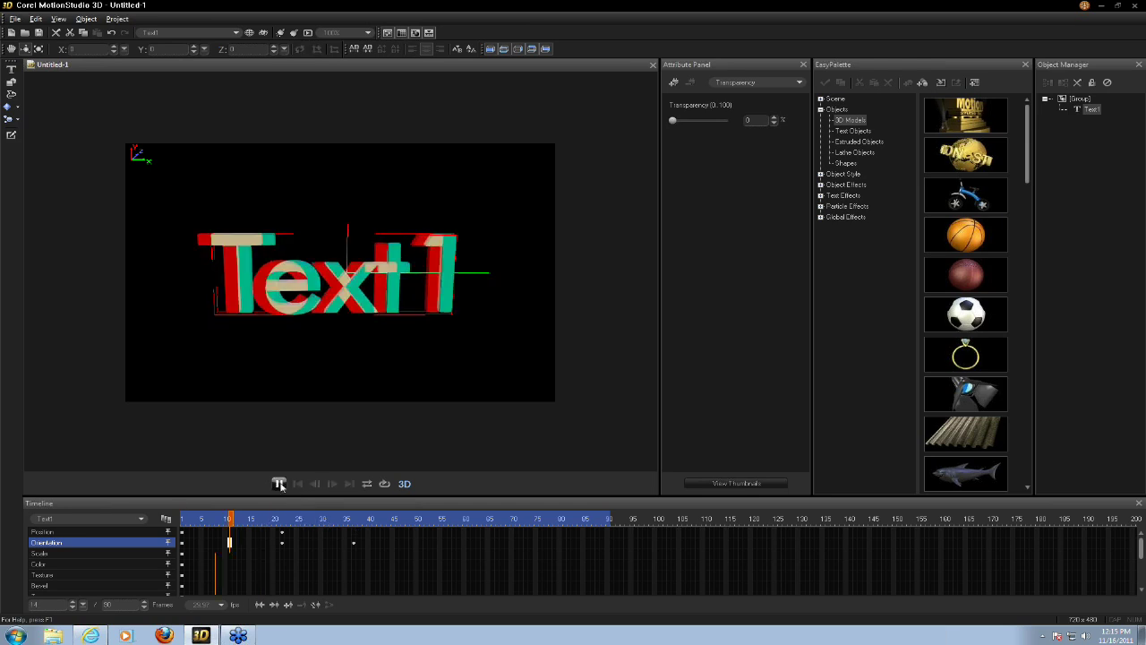
left_click(278, 484)
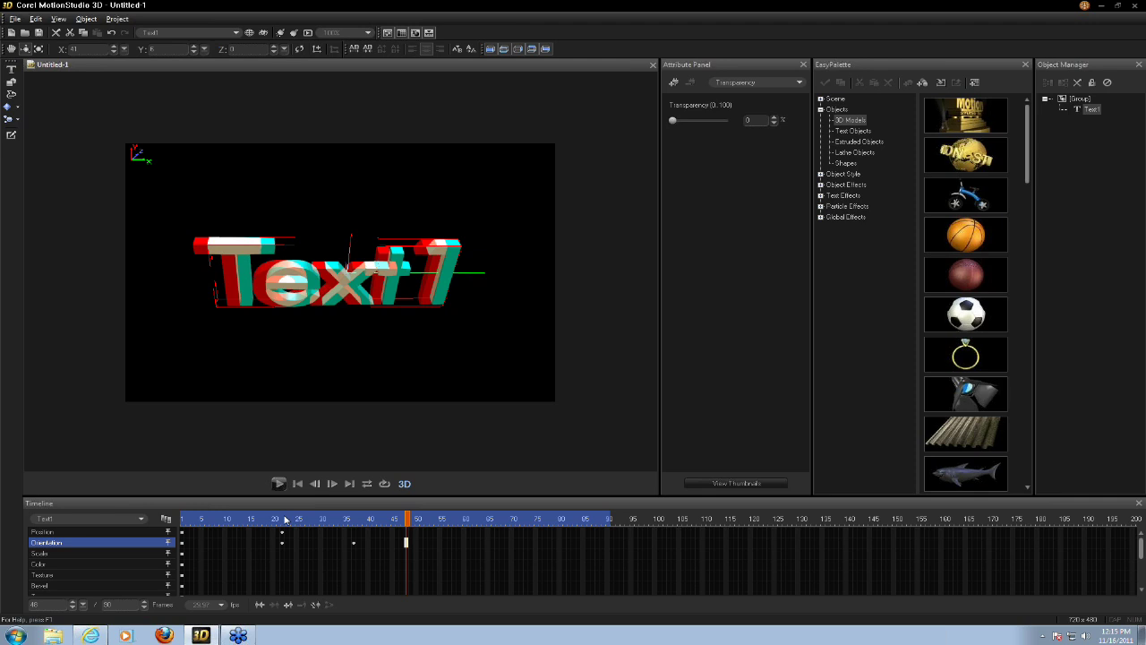
Scrub the 3D-effect animation back to frame 10 and turn the 3D effect off
left_click(282, 518)
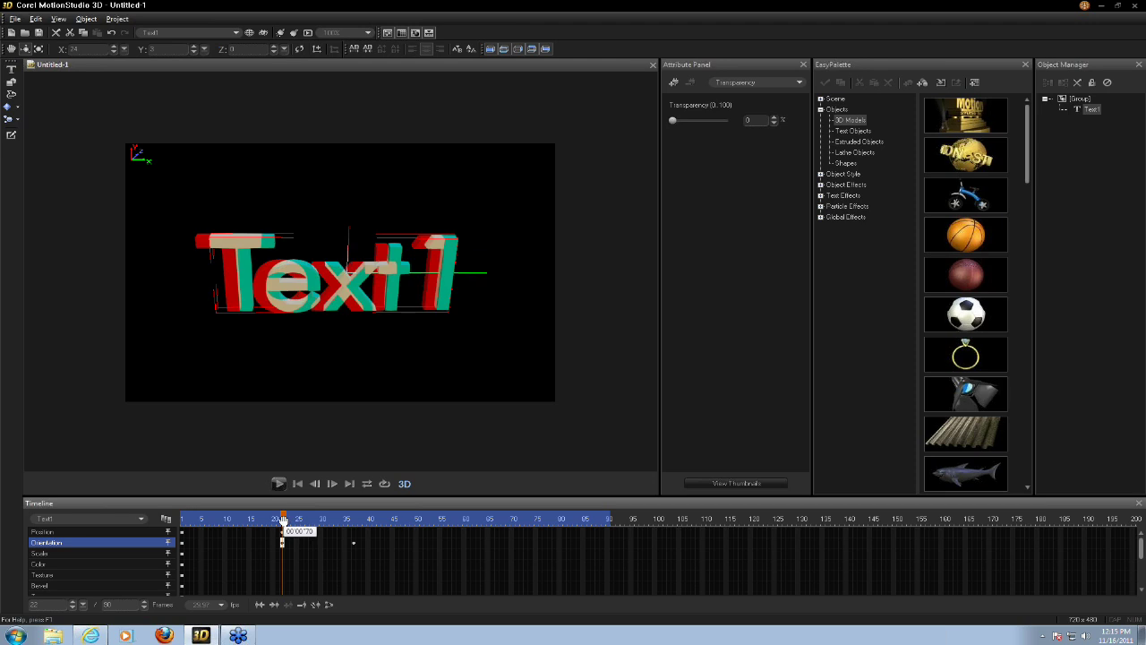
left_click_drag(283, 519, 225, 518)
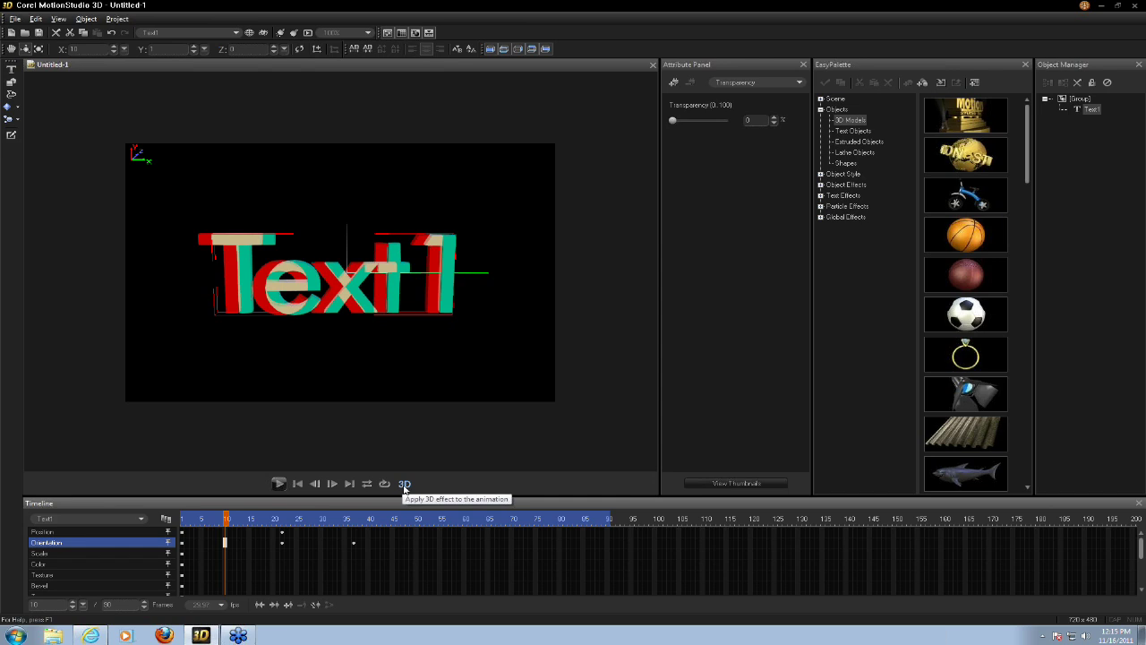
left_click(404, 485)
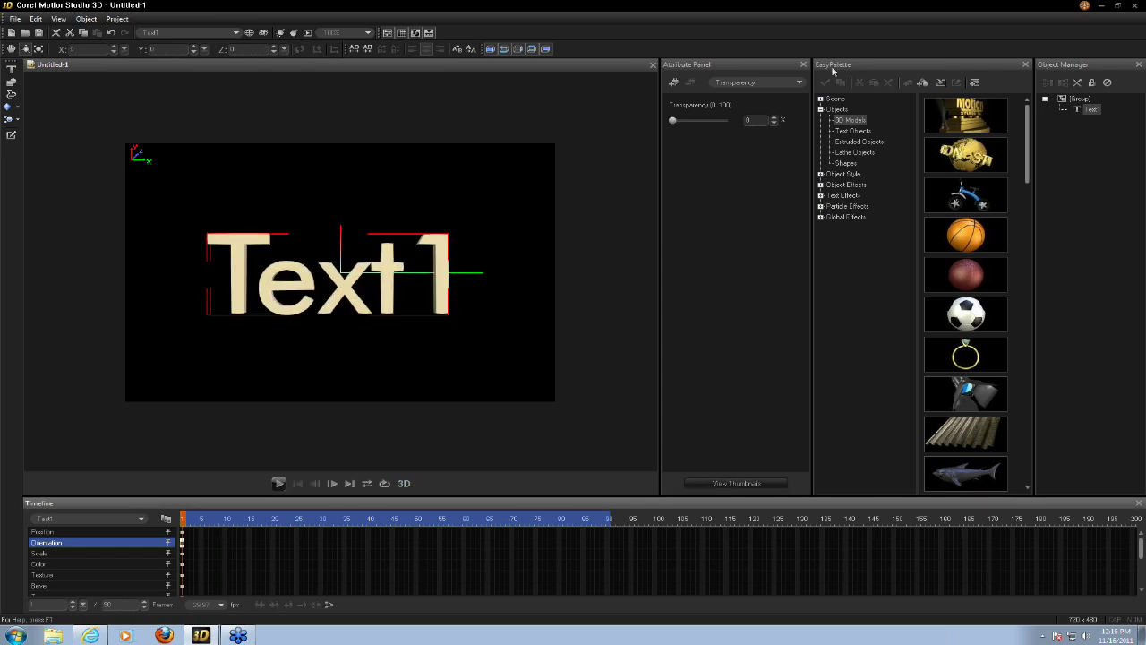
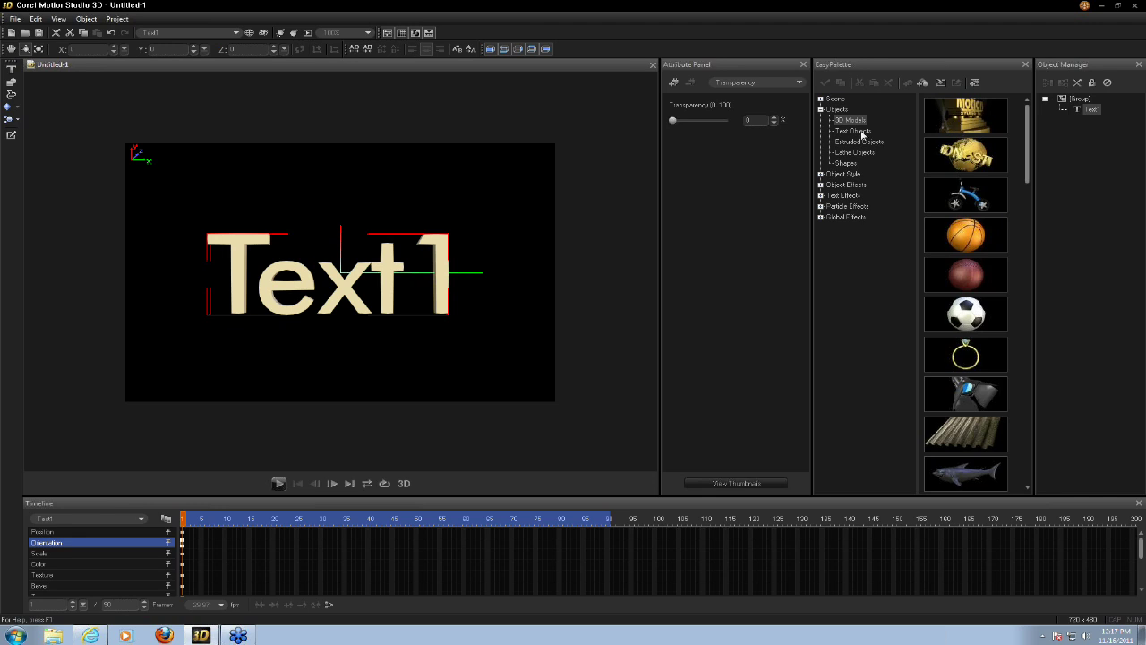
Try several General bevel presets on the text, finishing with the Chiseled preset in the fifth row
left_click(855, 131)
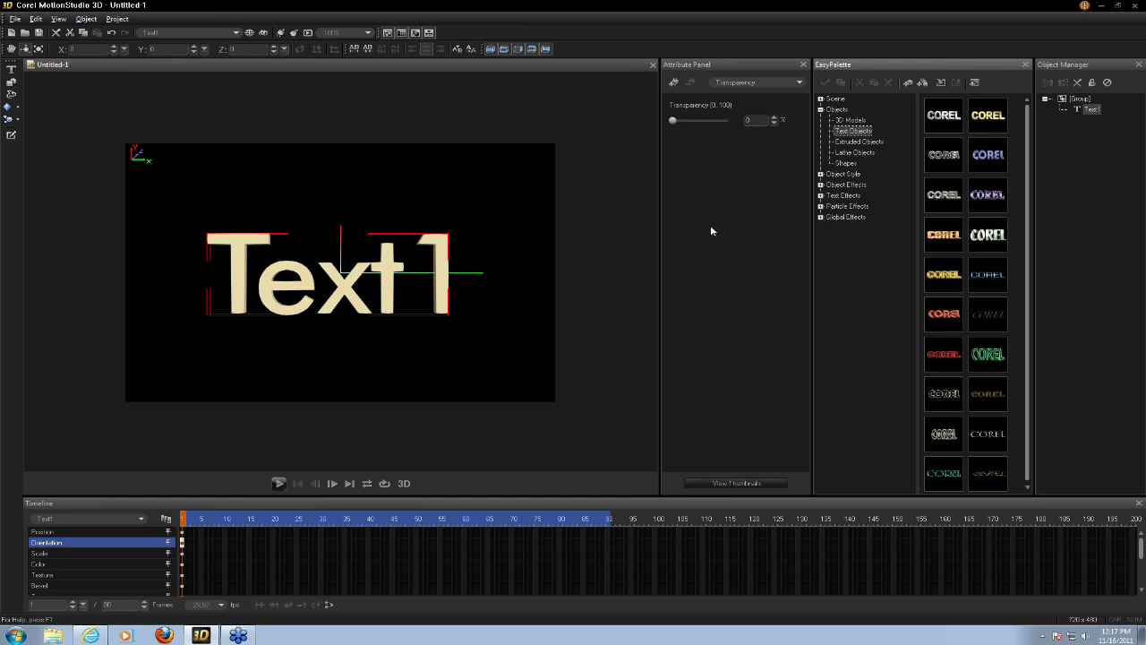
left_click(820, 175)
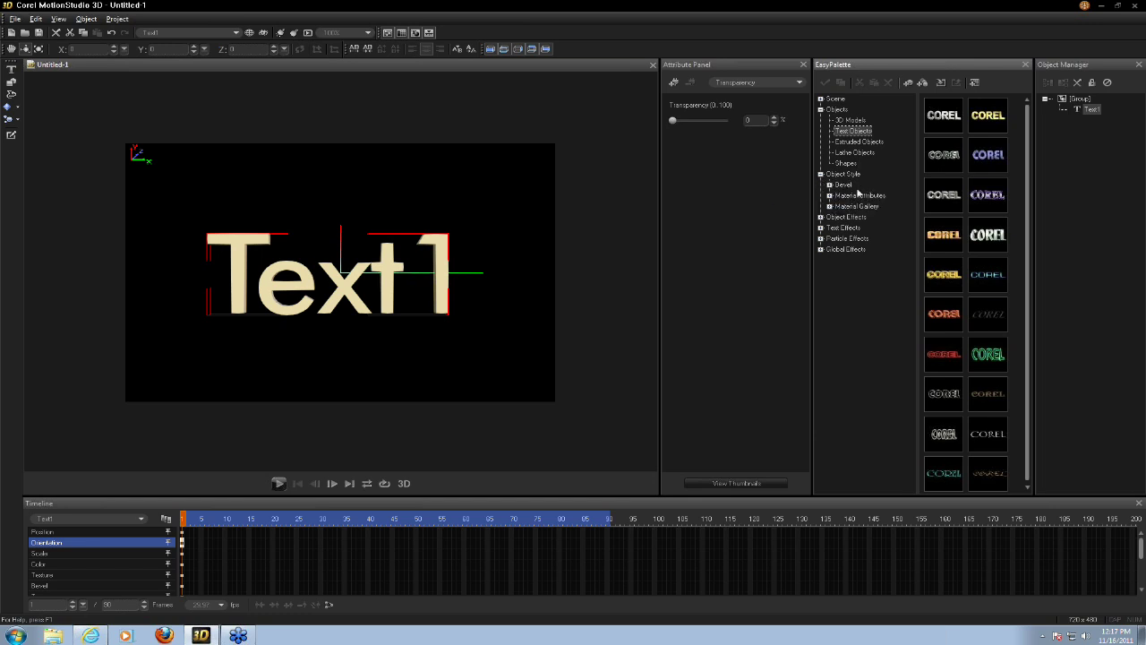
left_click(829, 184)
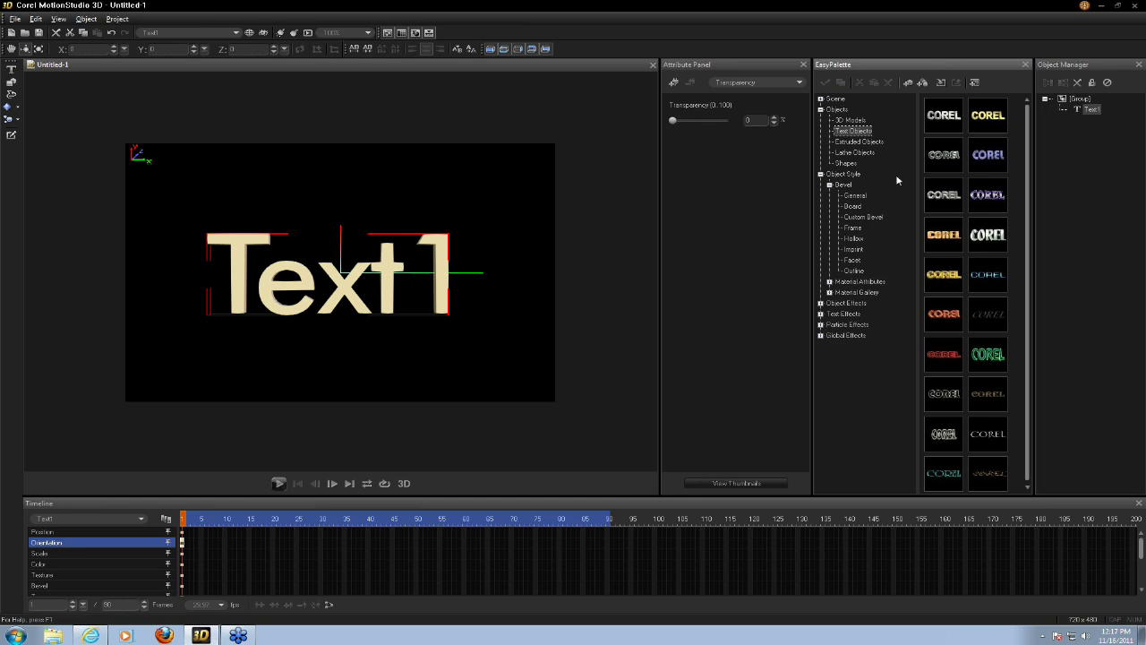
left_click(855, 196)
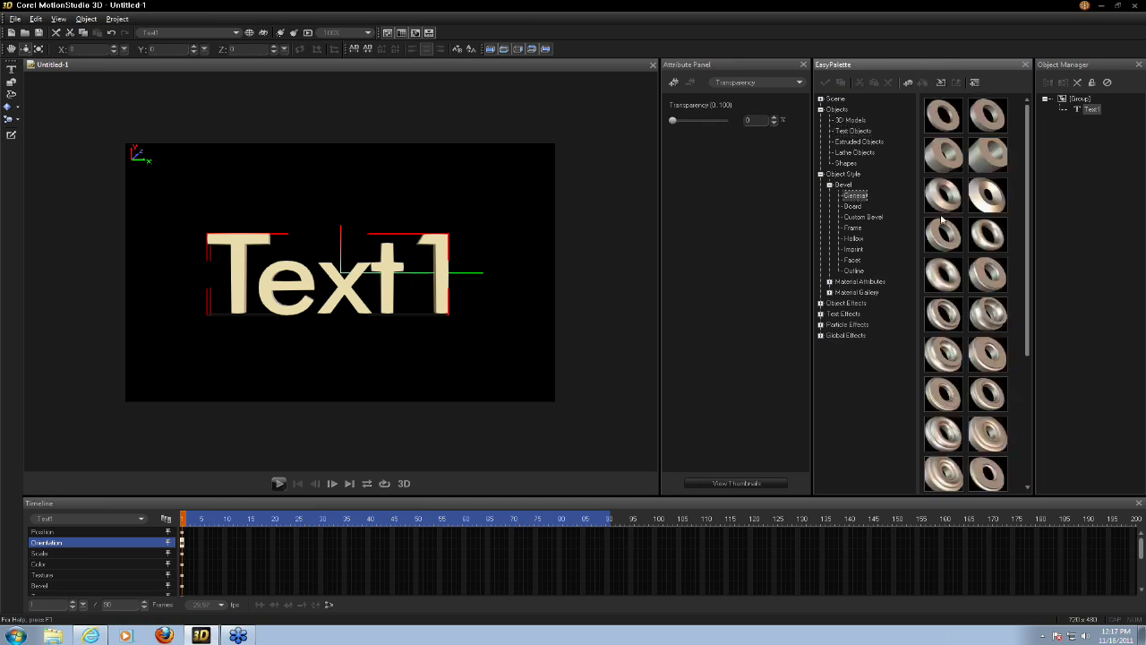
double_click(942, 274)
double_click(947, 315)
double_click(947, 351)
double_click(940, 269)
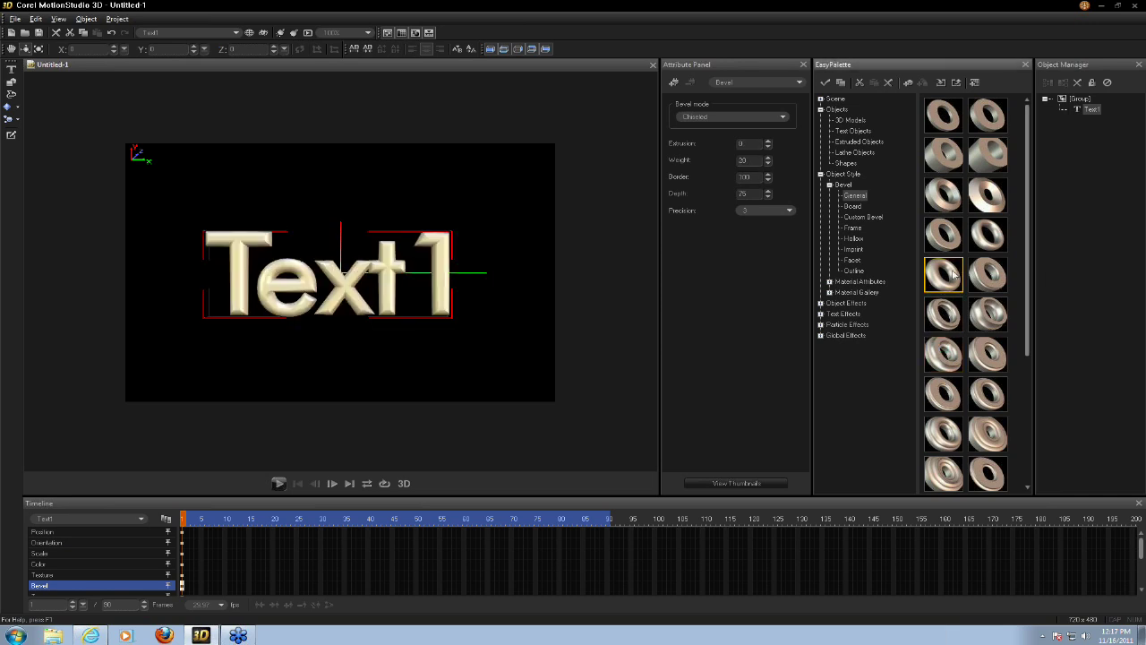
Try the flower-shaped Board bevel on the text, replacing it with the Custom7 preset from Custom Bevel
left_click(851, 207)
double_click(957, 238)
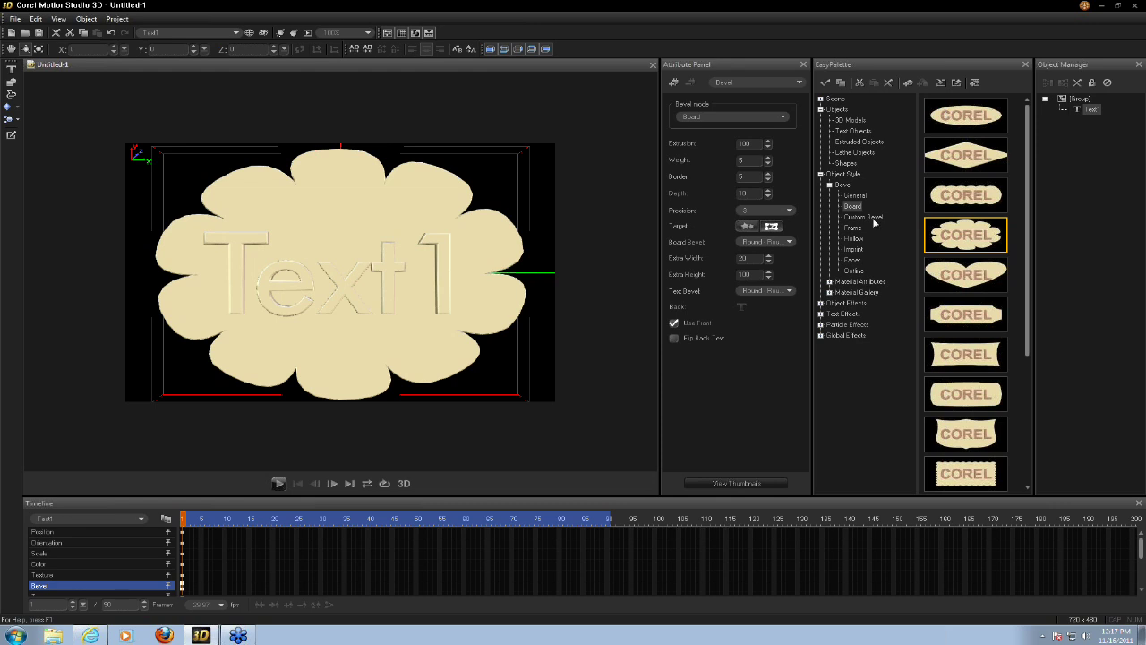
left_click(863, 217)
double_click(943, 236)
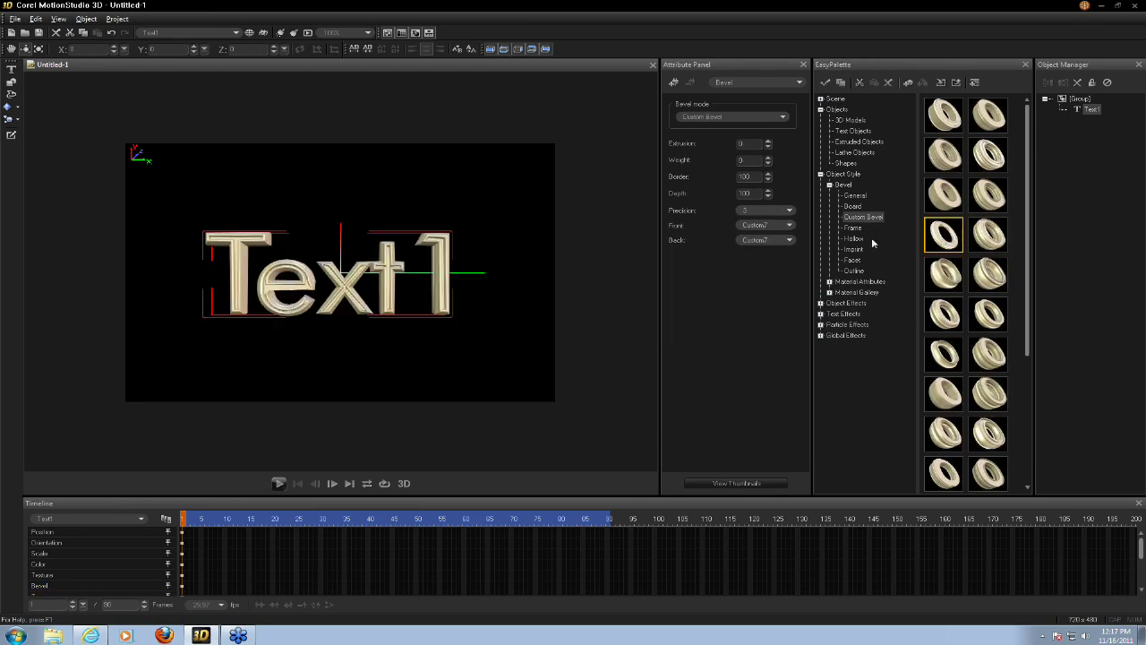
Try the heart-shaped Hollow bevel preset on the text
left_click(853, 228)
left_click(853, 238)
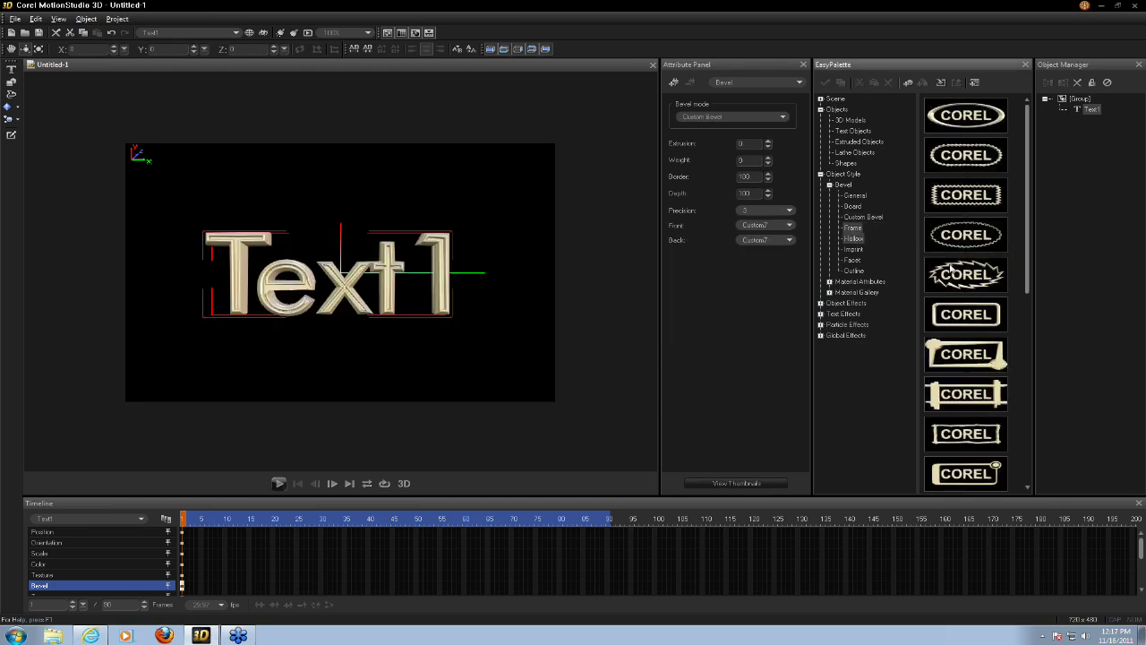
double_click(956, 274)
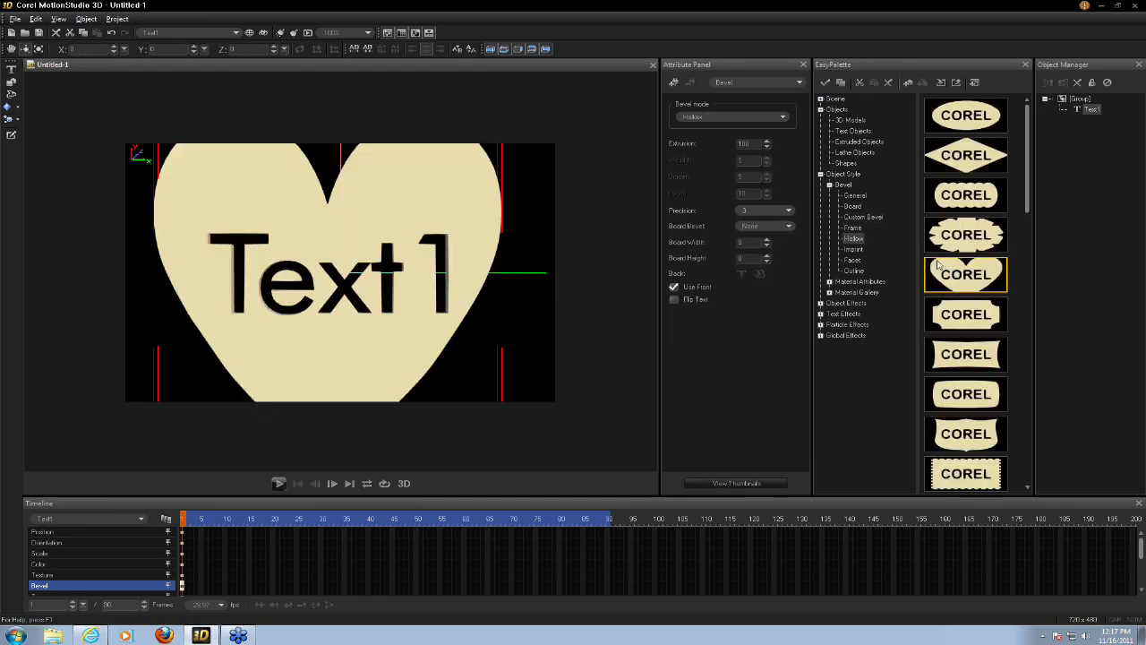
left_click(851, 250)
left_click(855, 239)
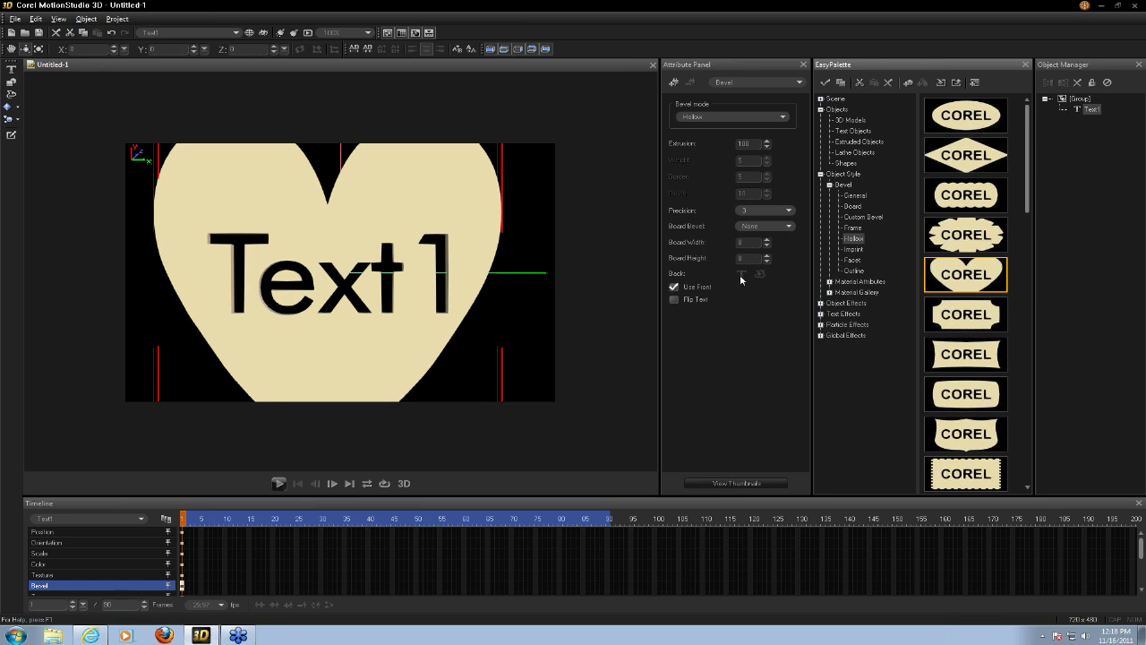
Try the Flip Text option and a larger board width on the hollow heart, reverting both changes
left_click(674, 299)
left_click(674, 299)
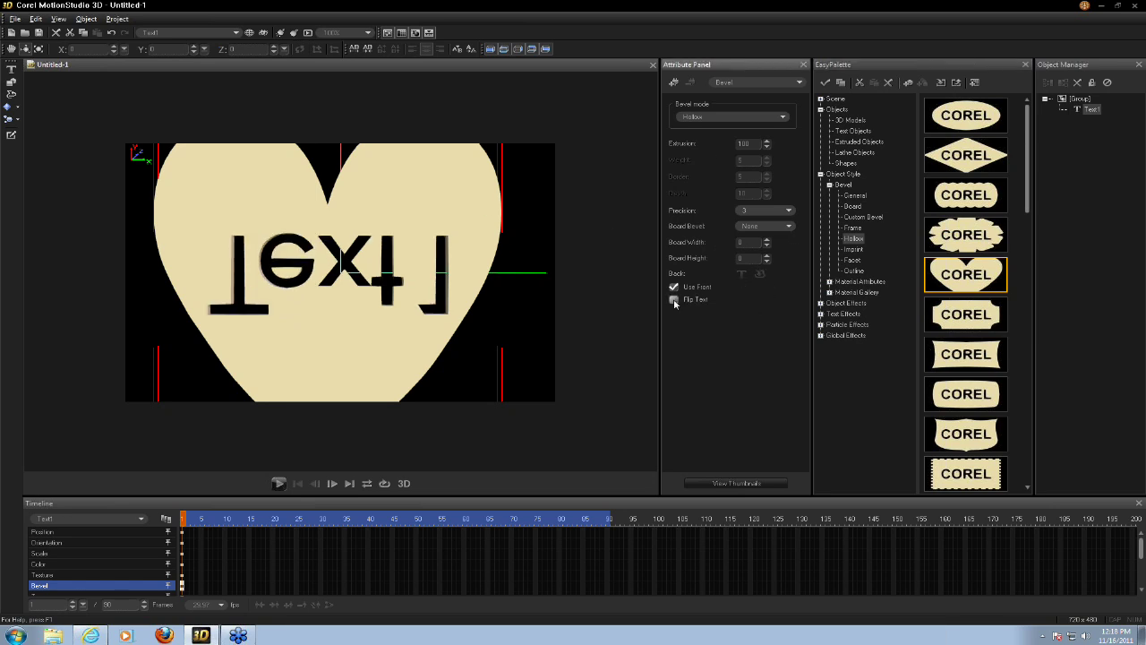
left_click(767, 240)
left_click(767, 240)
left_click(766, 240)
left_click(766, 249)
left_click(766, 249)
left_click(766, 249)
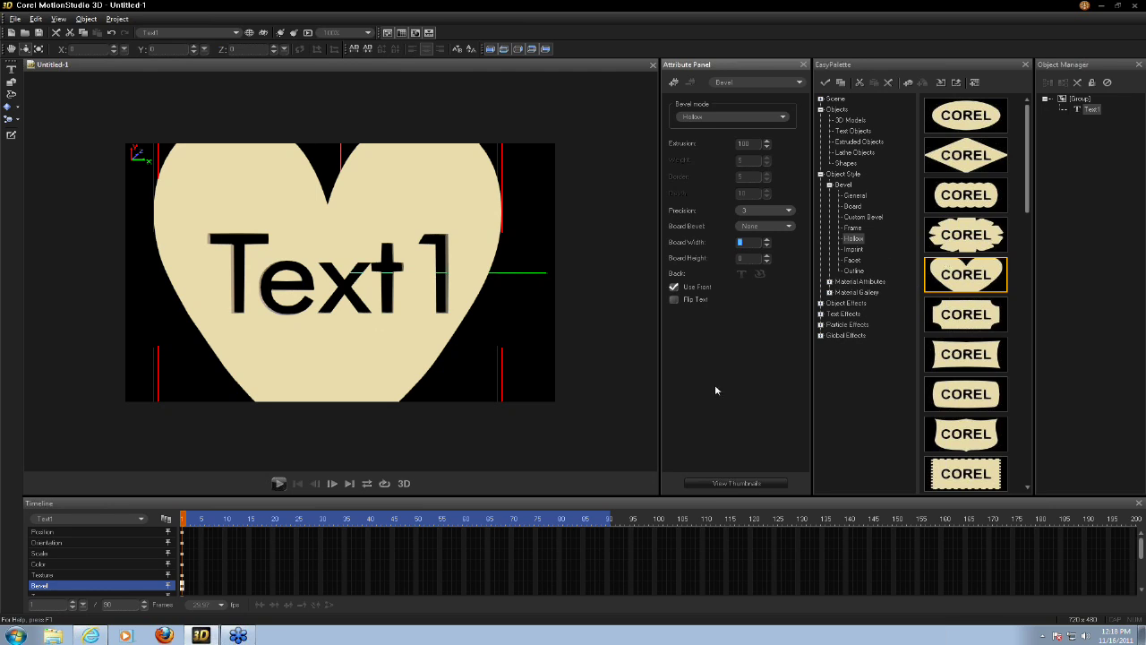
Set the text's bevel mode to None
left_click(781, 119)
scroll(786, 145, "up", 1)
left_click(767, 128)
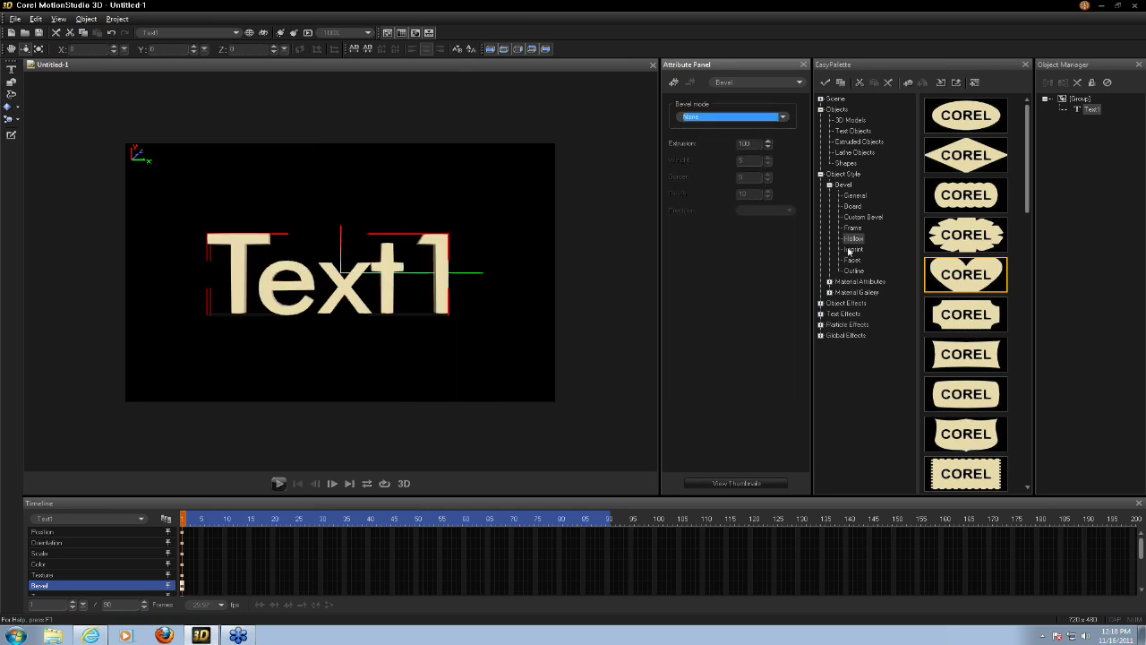
Try the seventh Text Motion preset from Text Effects on the text and play back the animation
left_click(850, 250)
left_click(852, 259)
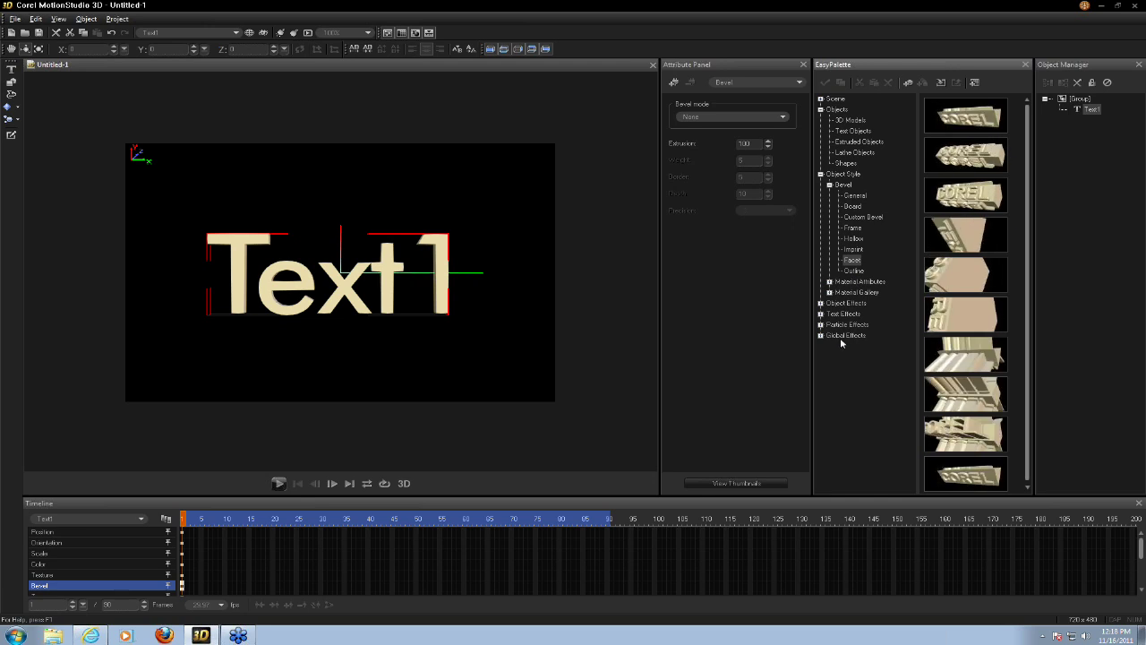
left_click(821, 313)
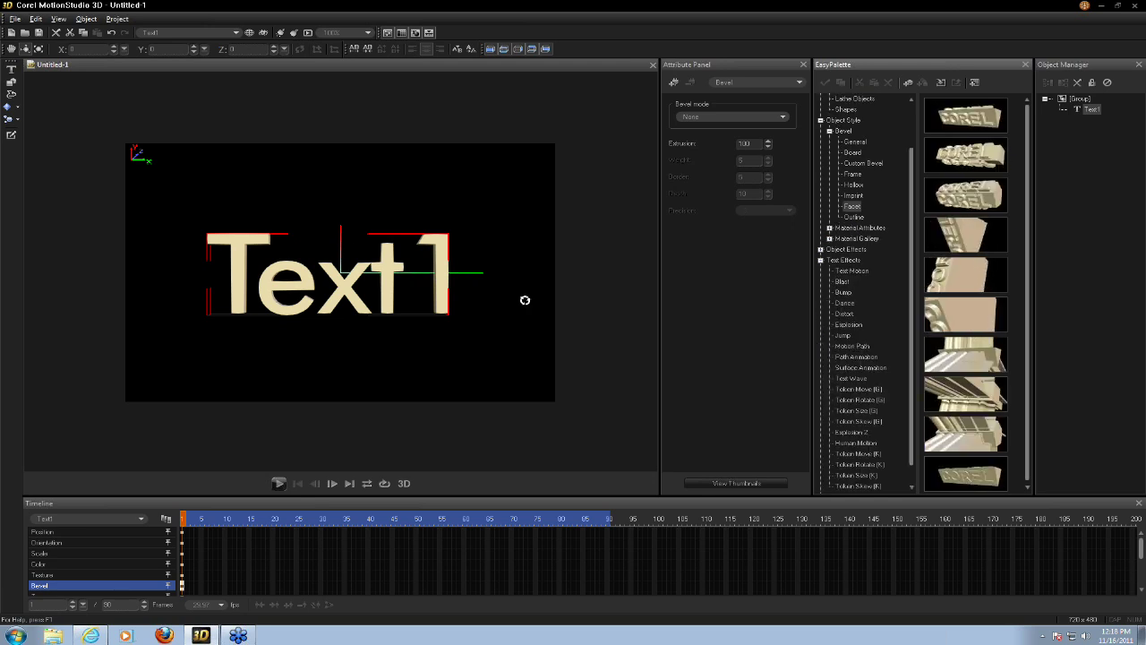
left_click(851, 271)
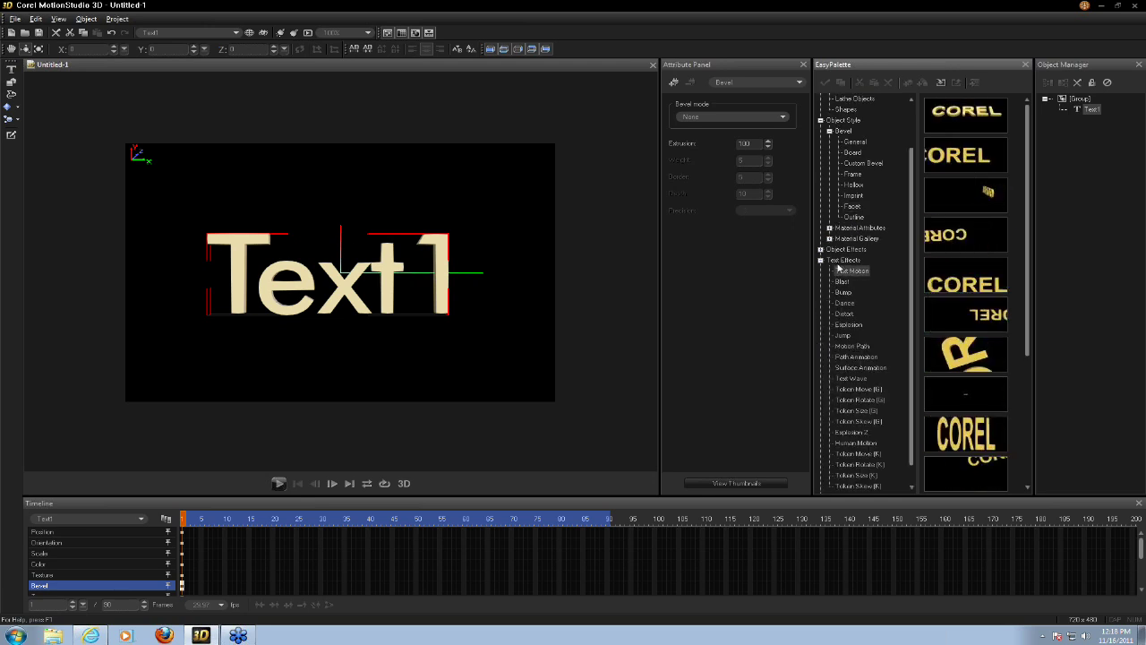
left_click(974, 283)
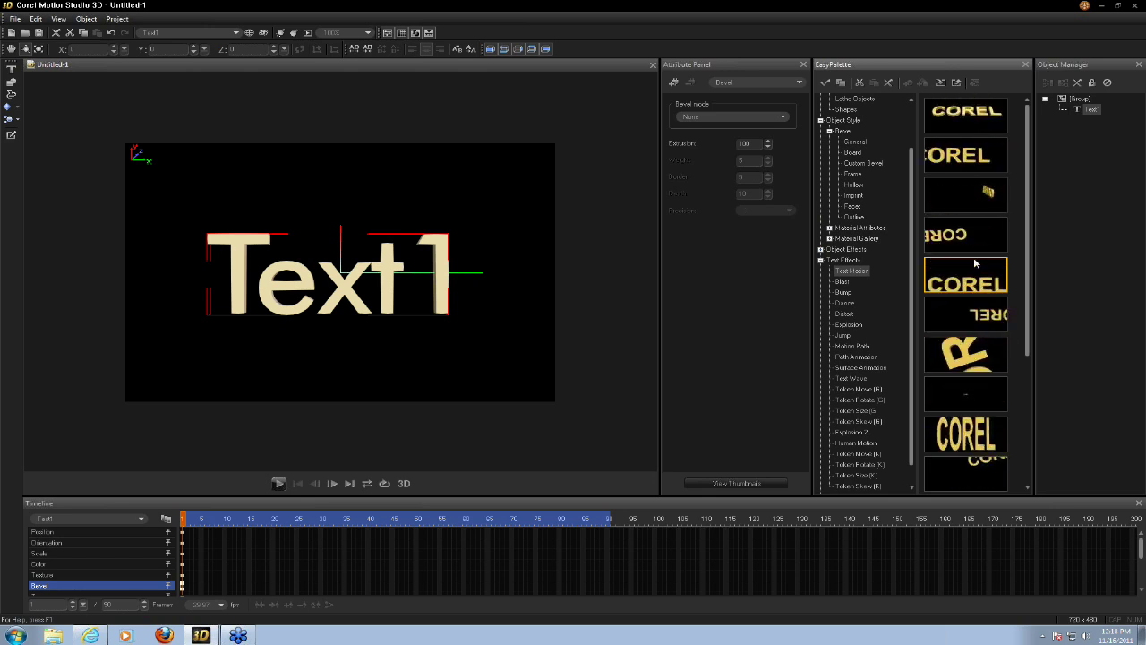
left_click(965, 367)
double_click(963, 375)
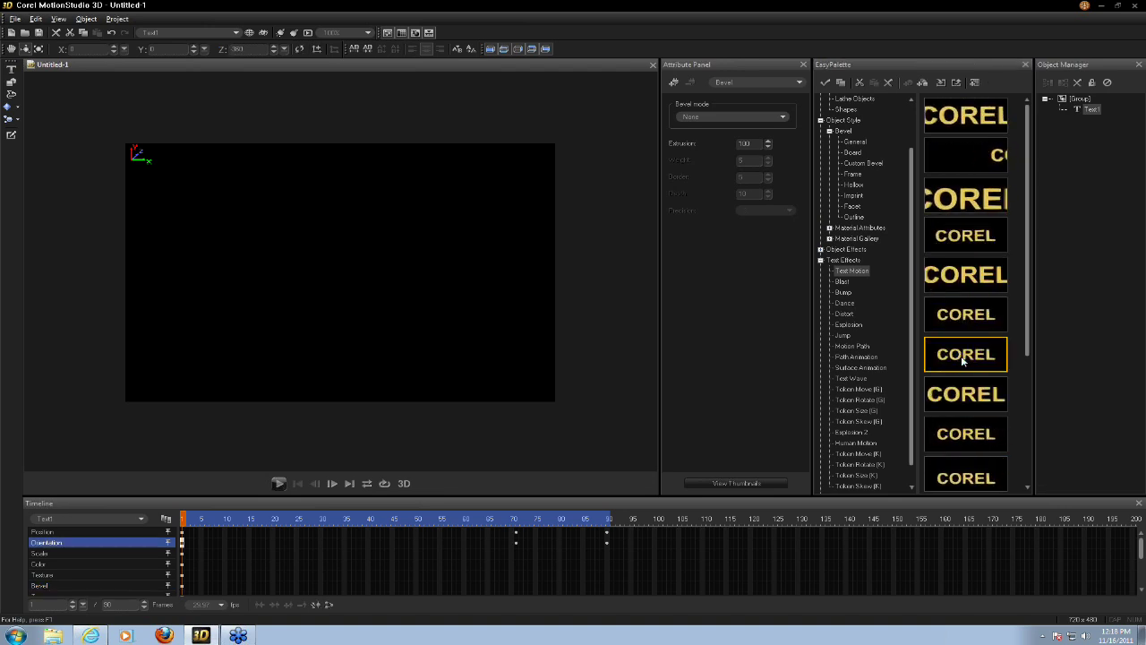
left_click(279, 483)
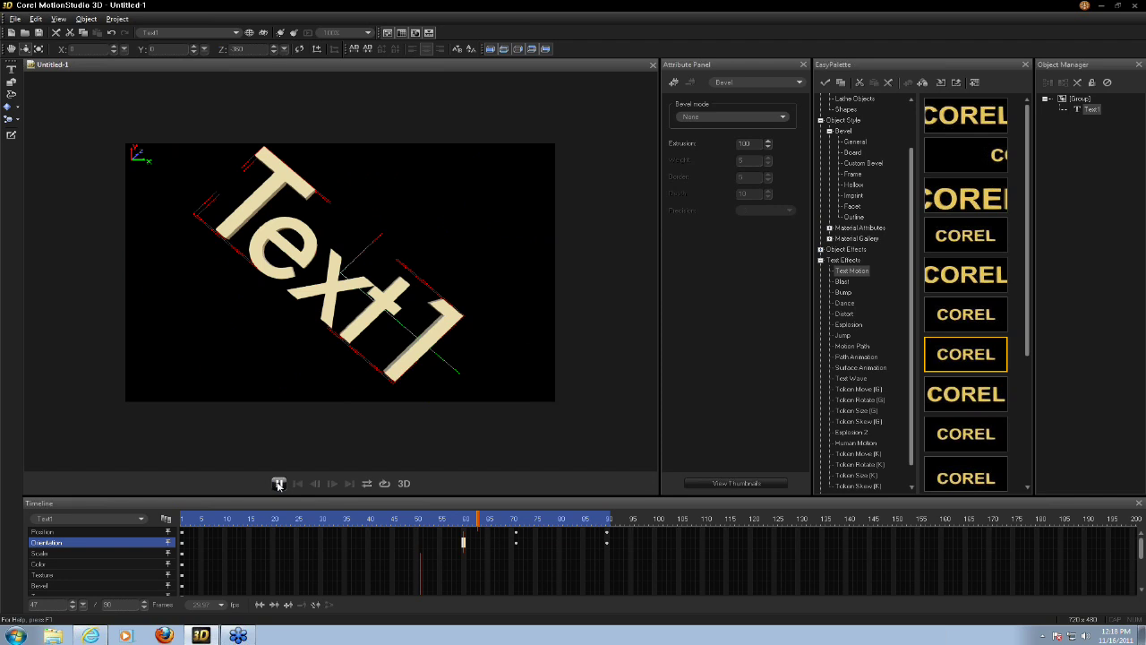
left_click(279, 483)
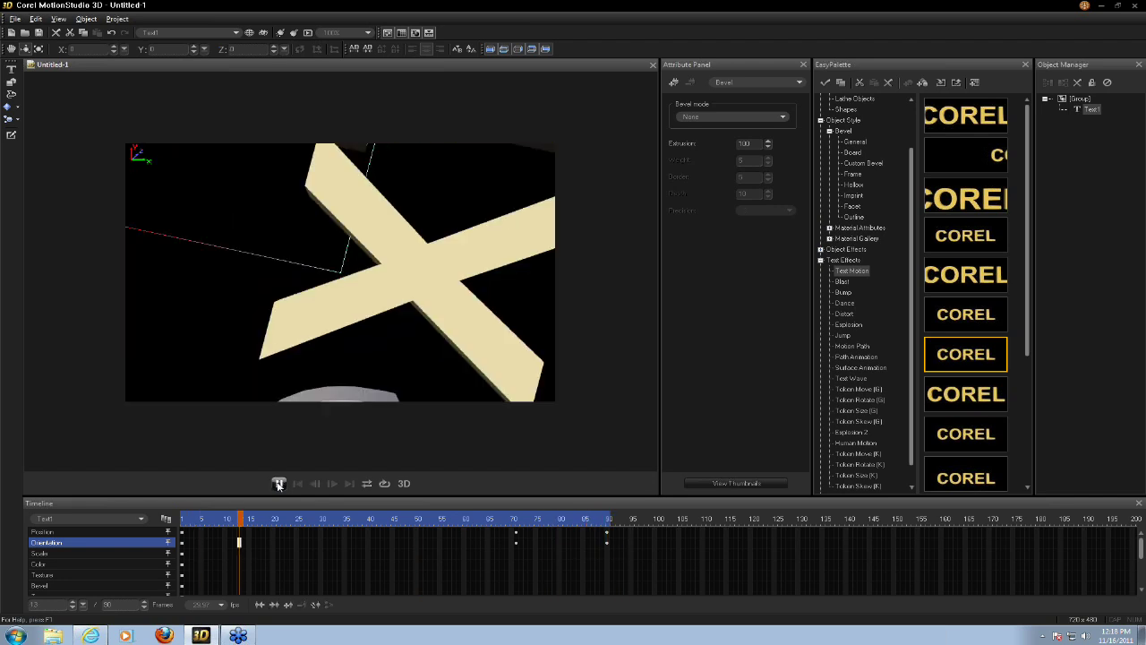
left_click(278, 484)
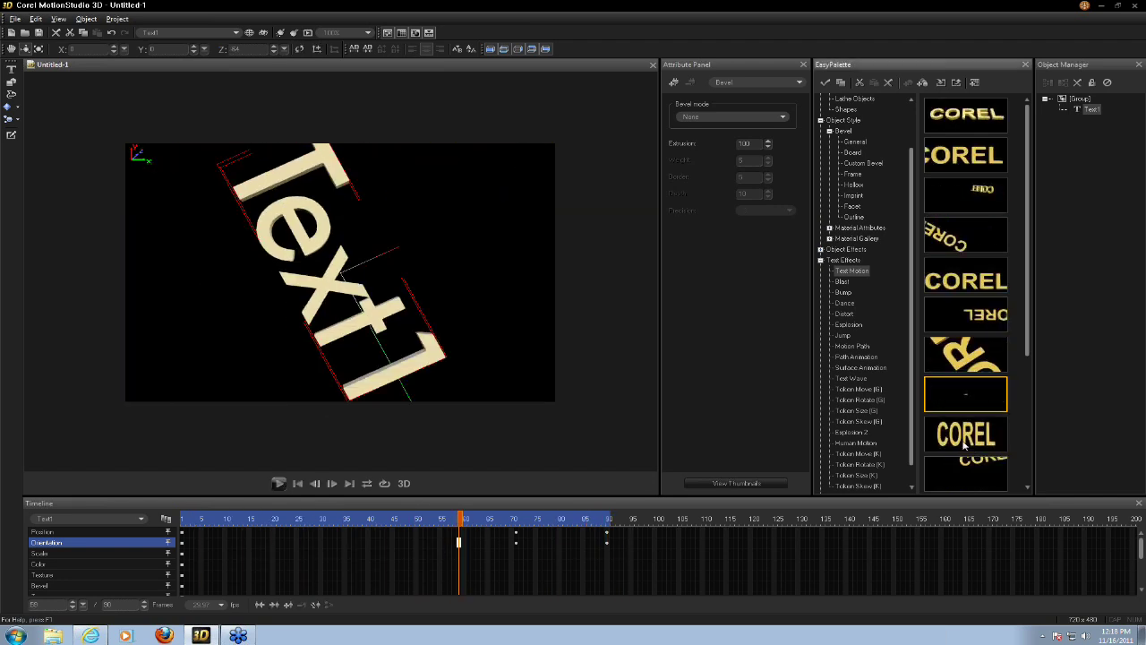
Try the ninth Text Motion preset on the text and play back the animation
double_click(965, 433)
left_click(281, 484)
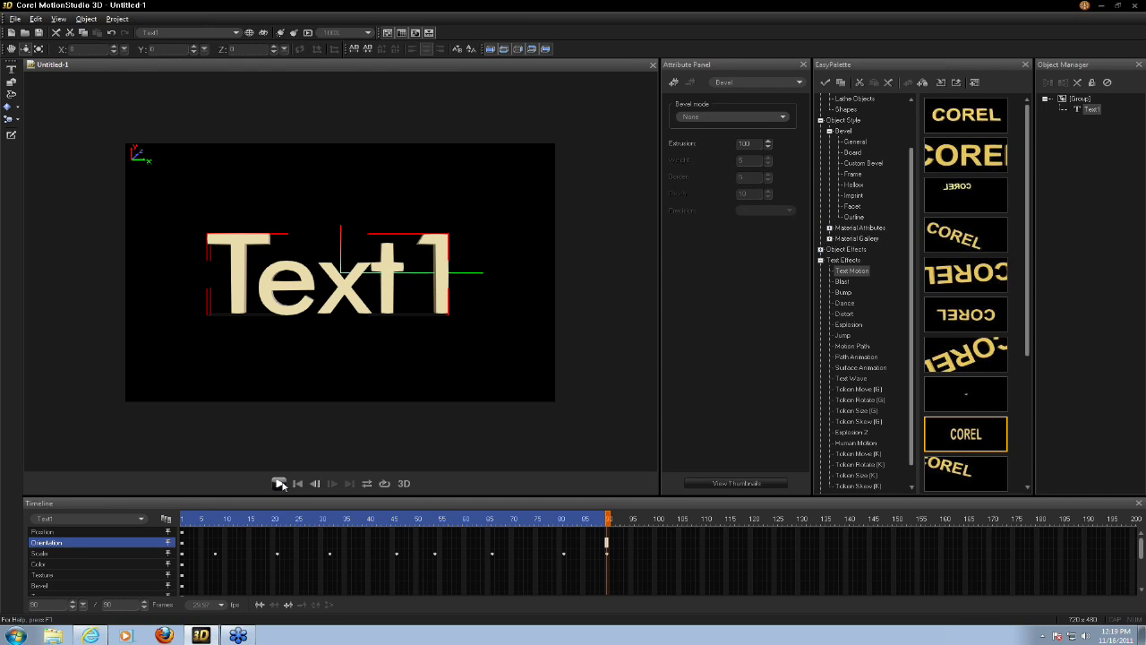
left_click(280, 483)
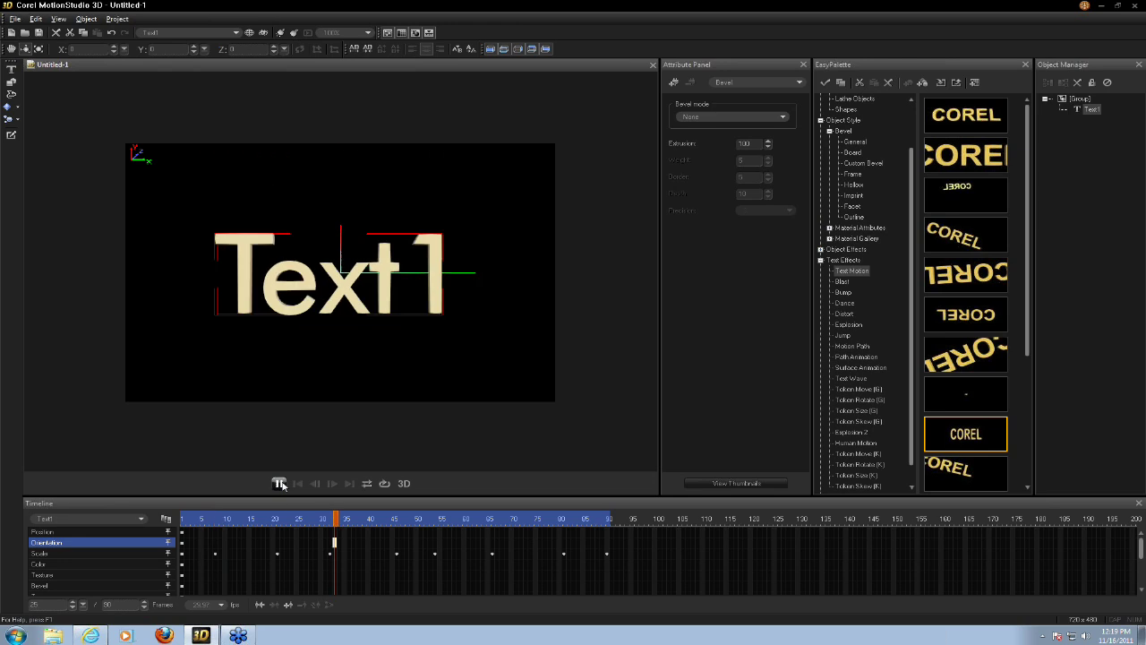
left_click(279, 483)
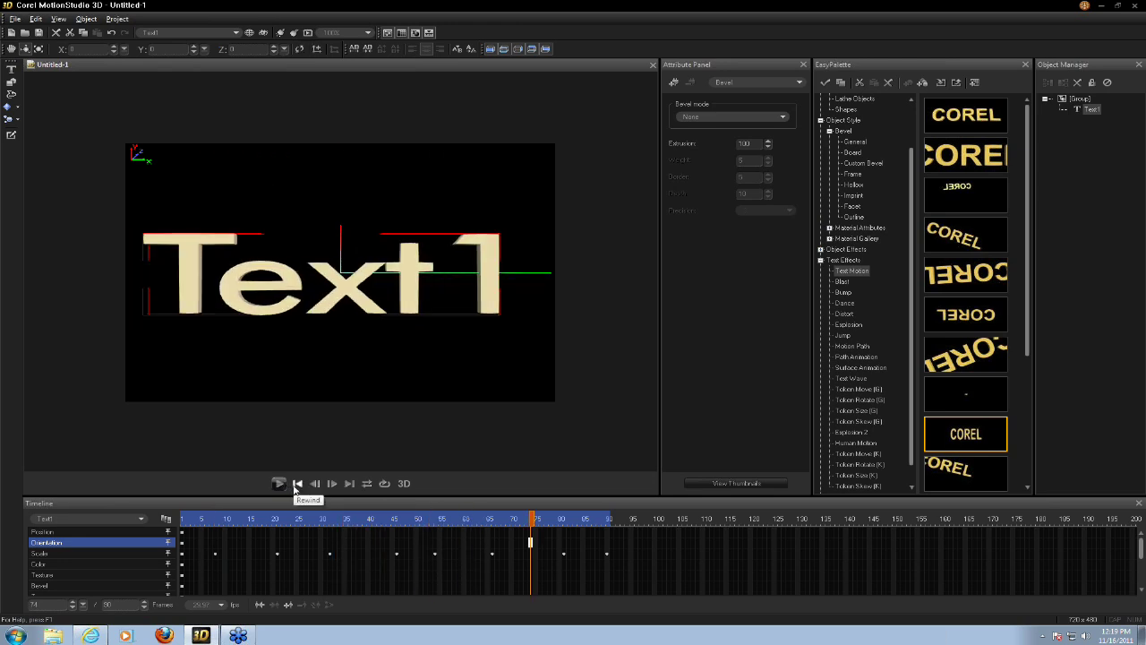
Rewind to the first frame and undo both Text Motion presets applied to the text
left_click(296, 484)
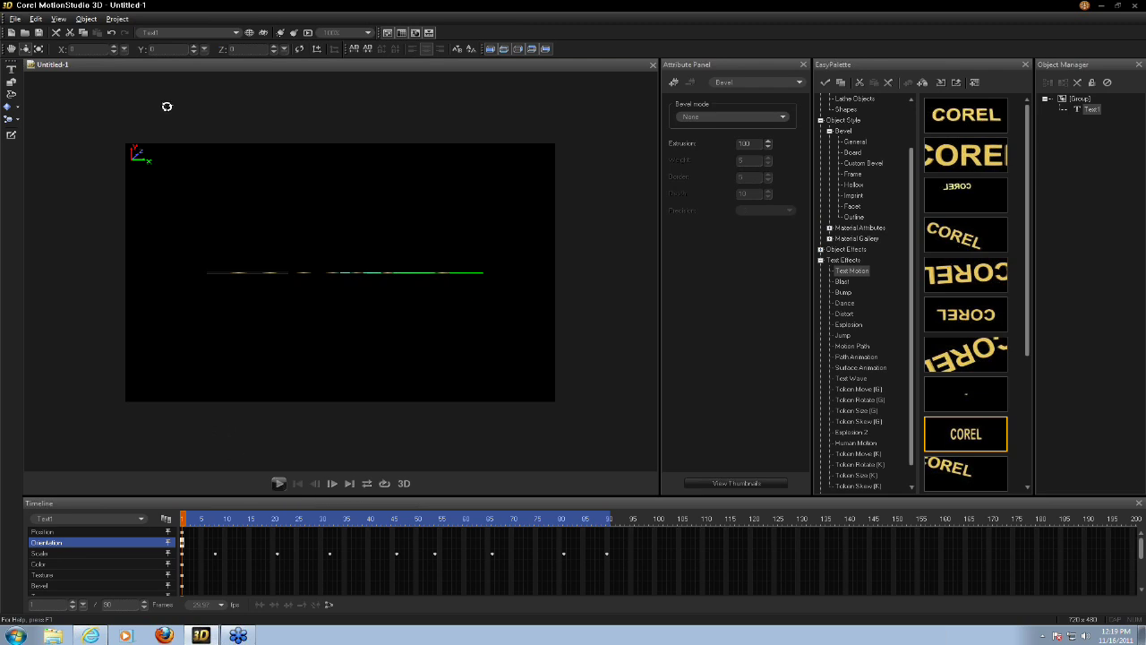
left_click(112, 34)
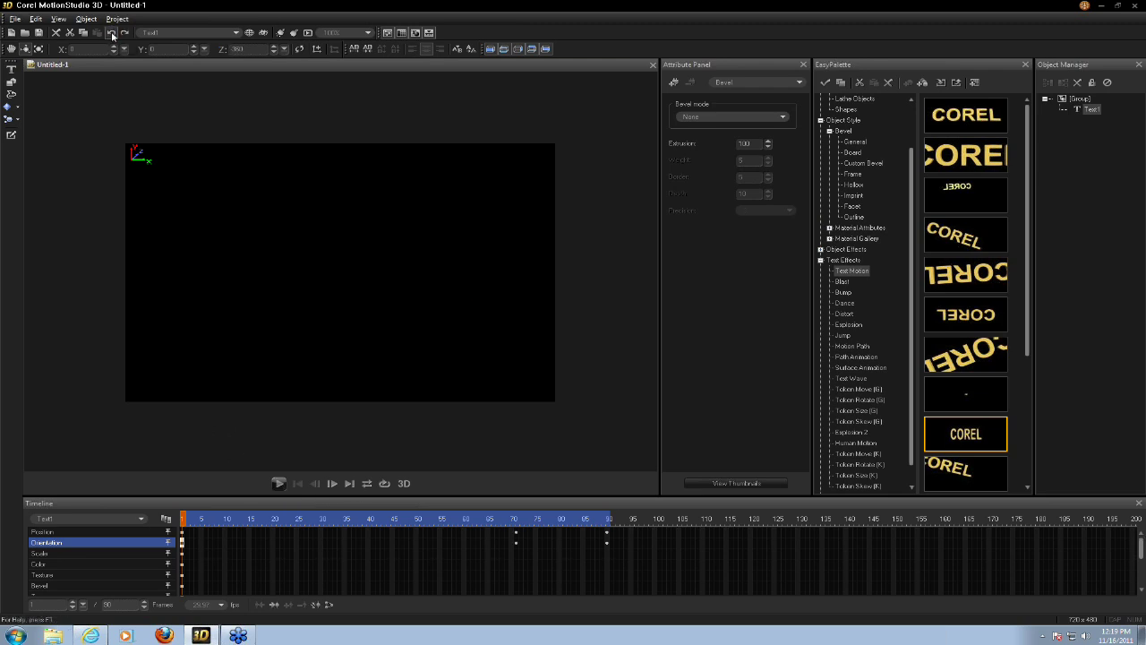
left_click(112, 34)
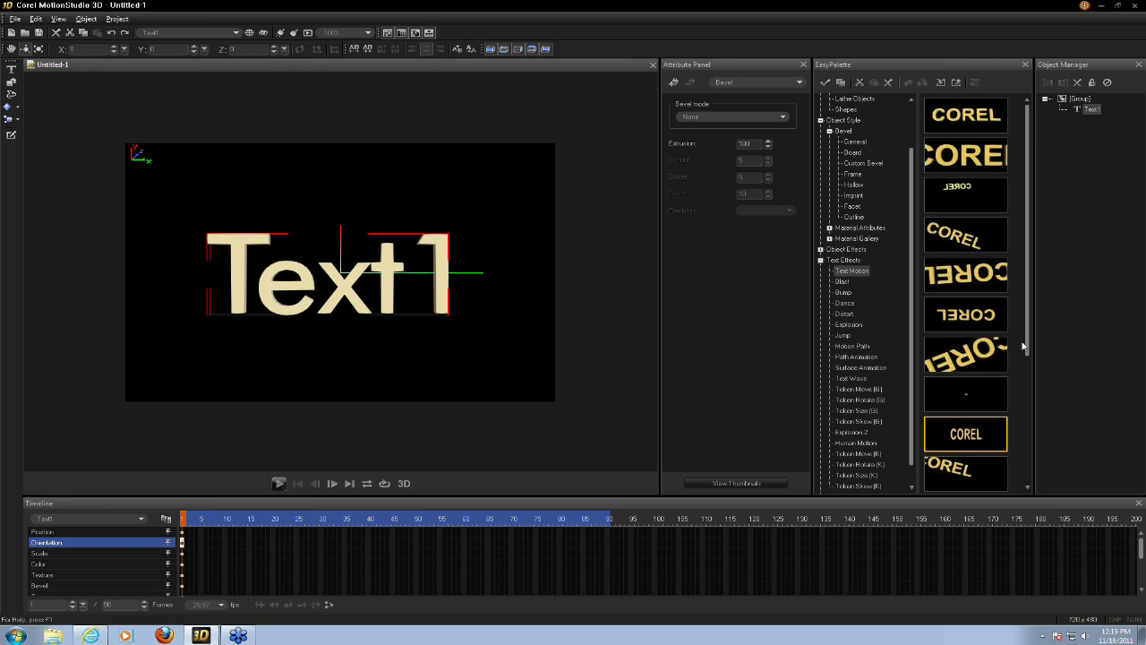
Try the seventh Blast text effect preset on the text and play back the shattering animation
left_click(842, 283)
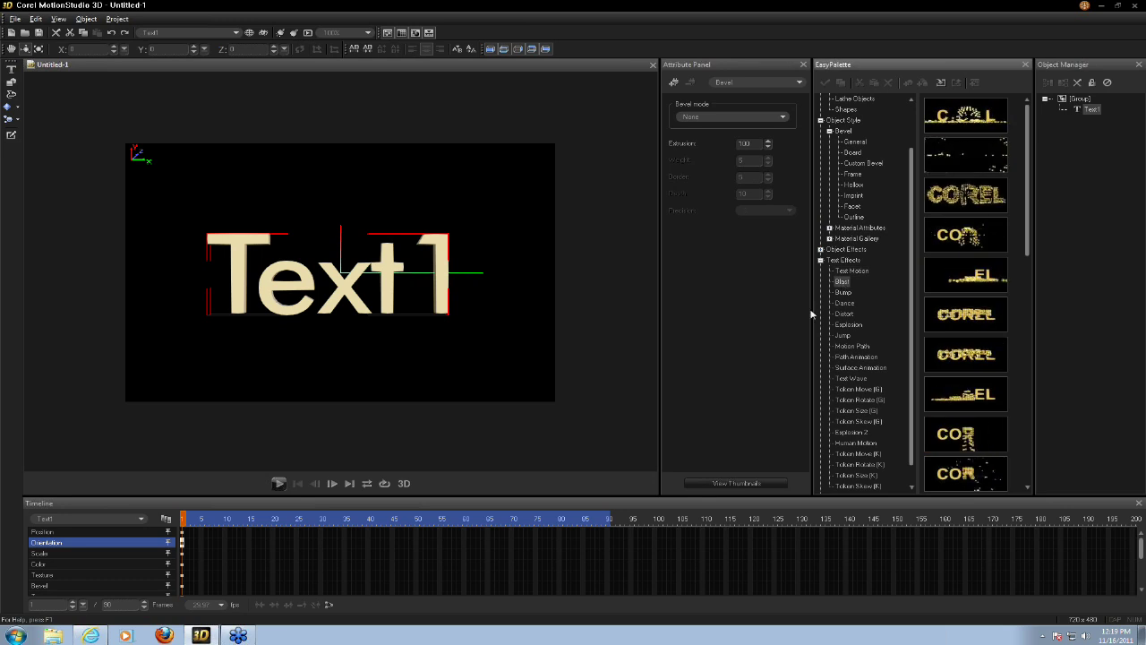
double_click(967, 359)
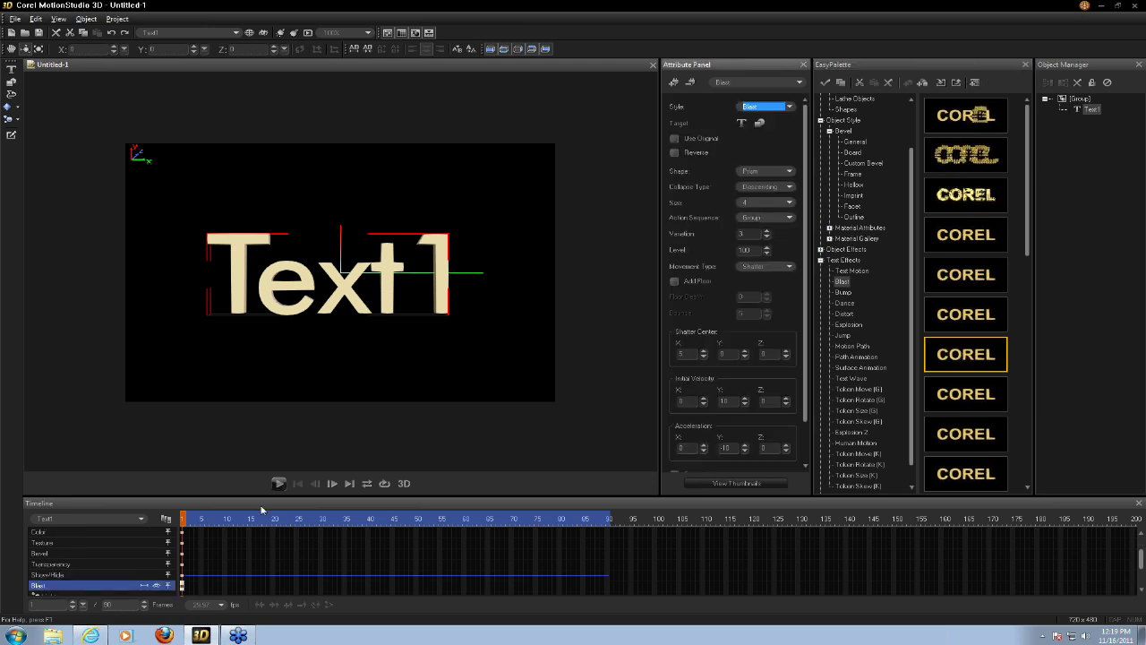
left_click(279, 483)
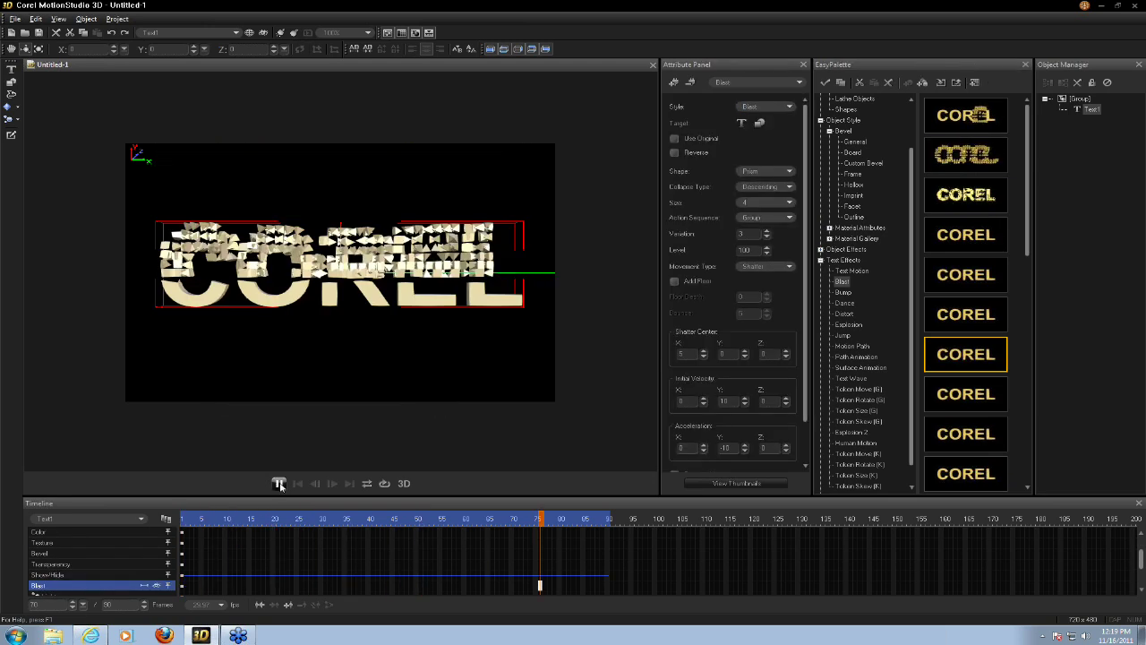
left_click(279, 483)
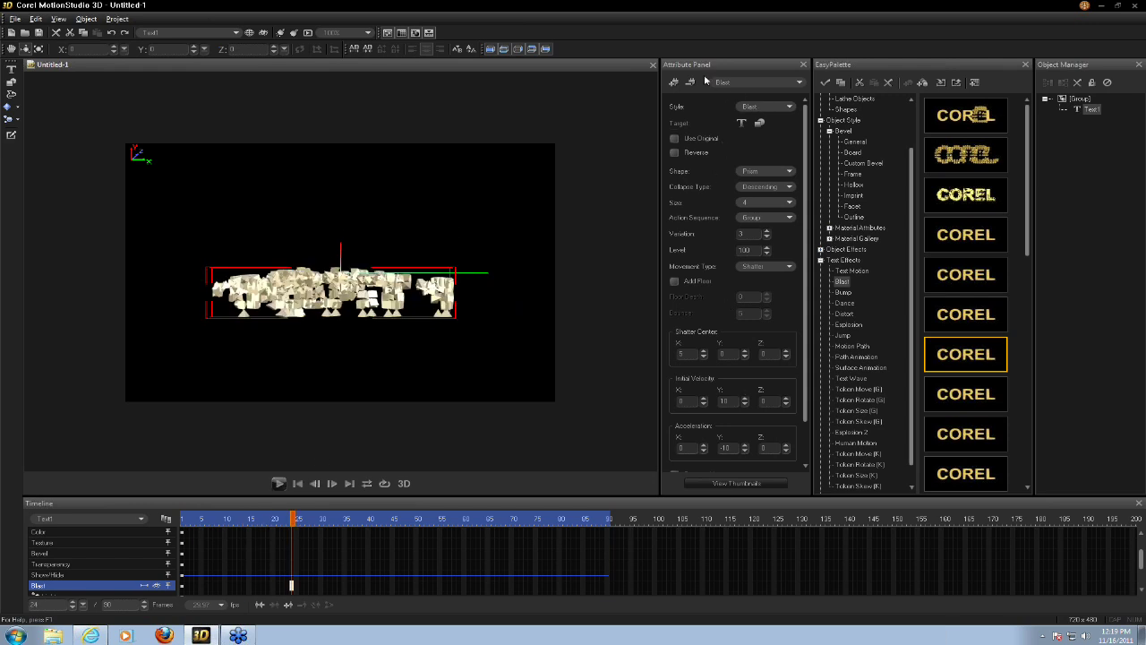
Set the Blast effect's movement type to Swirl and play the animation from the start
left_click(740, 83)
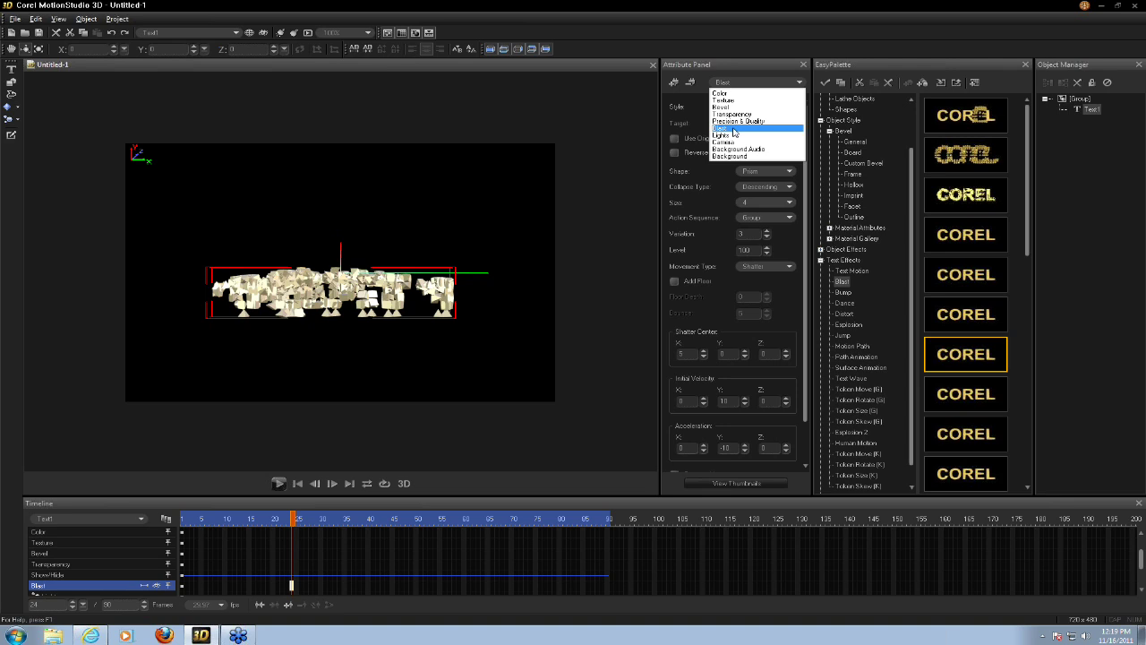
left_click(734, 128)
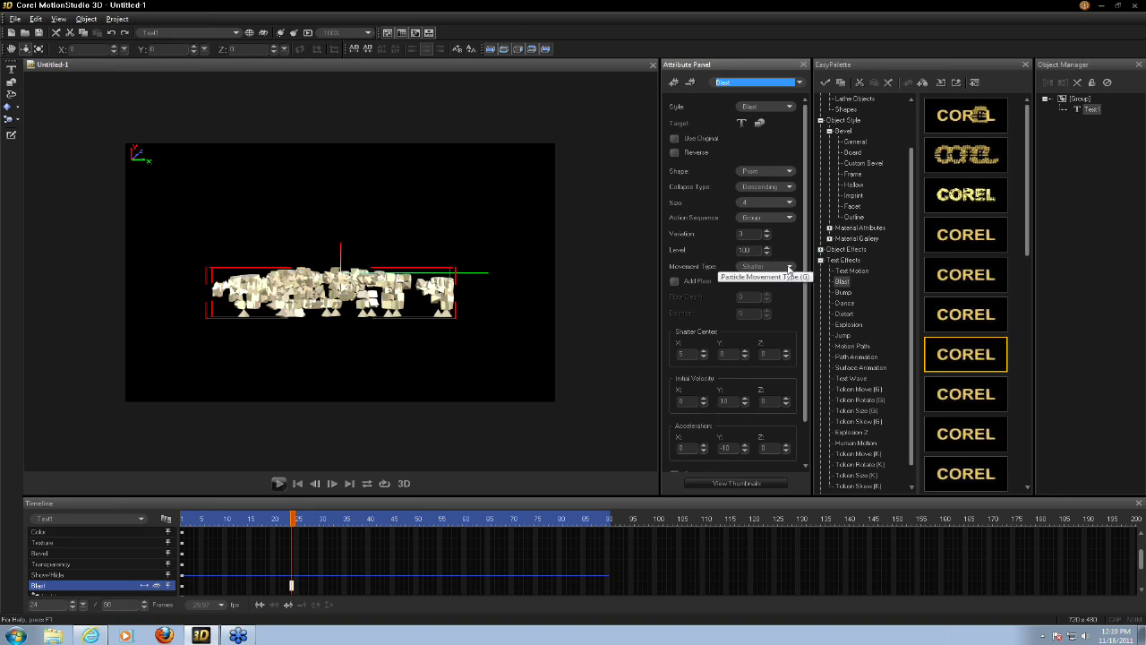
left_click(789, 268)
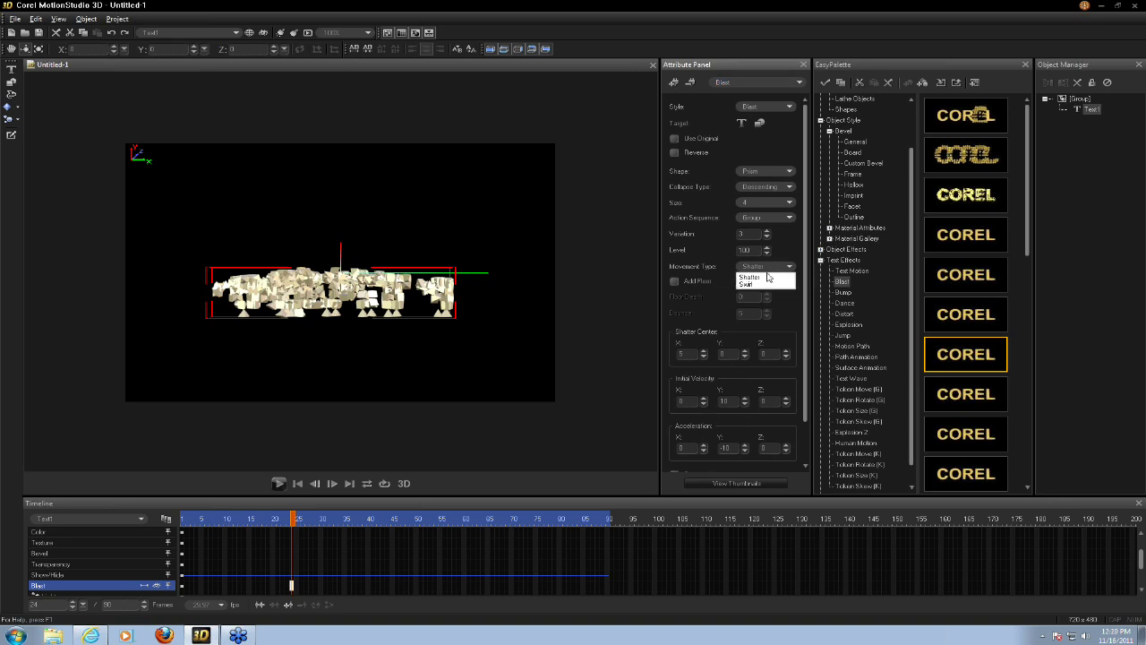
left_click(761, 289)
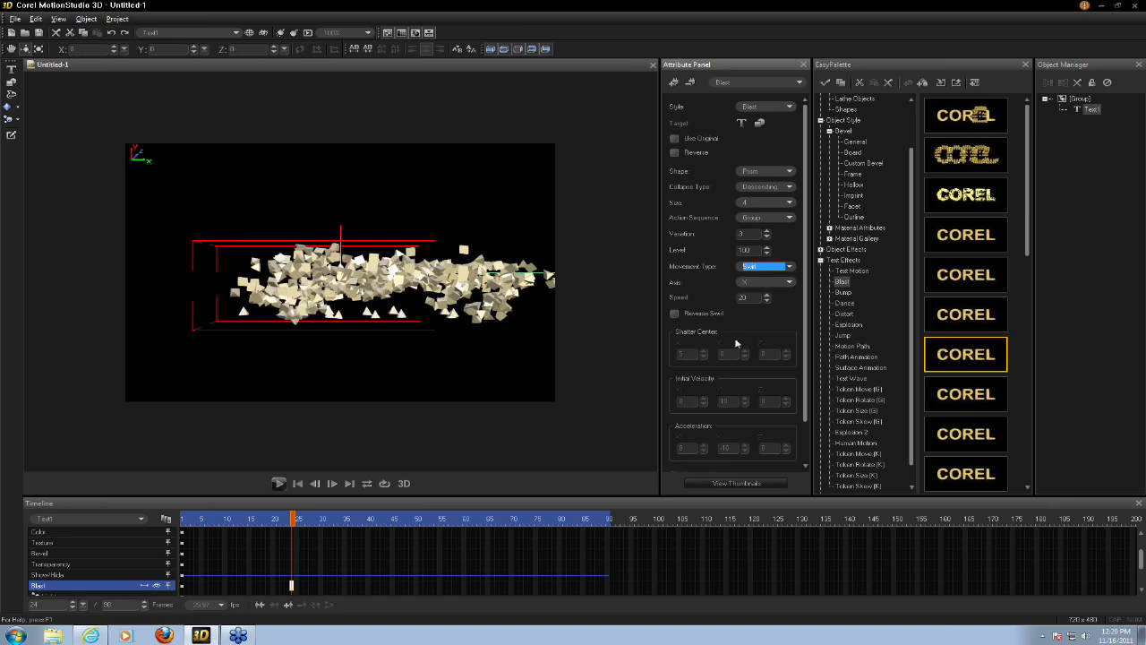
left_click(296, 483)
left_click(279, 483)
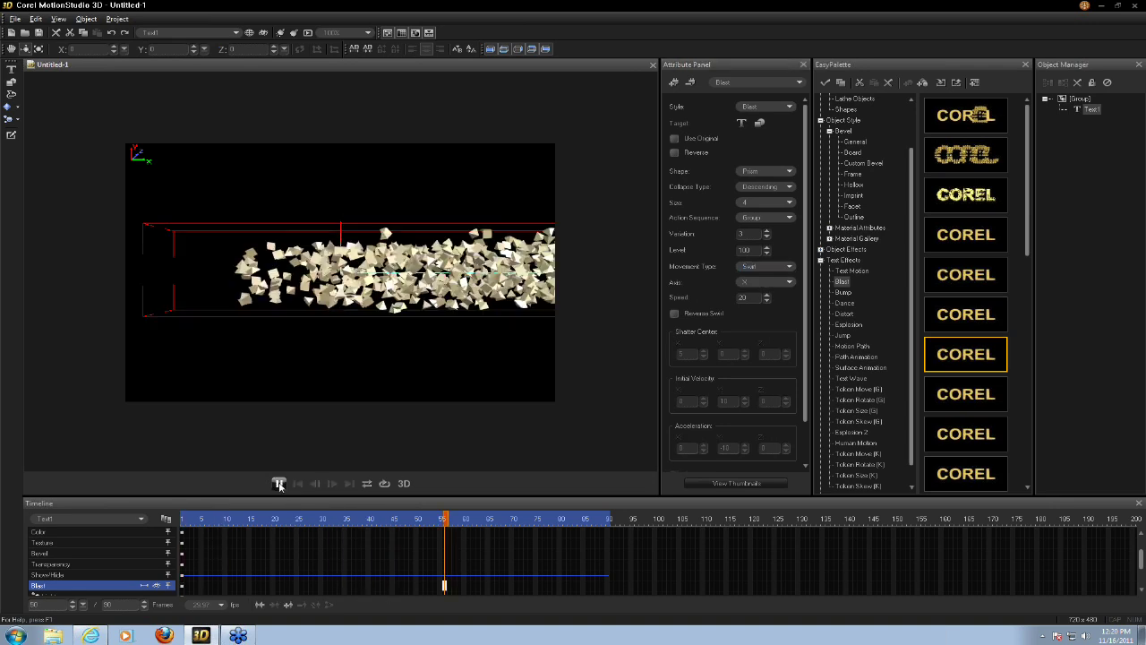
left_click(278, 484)
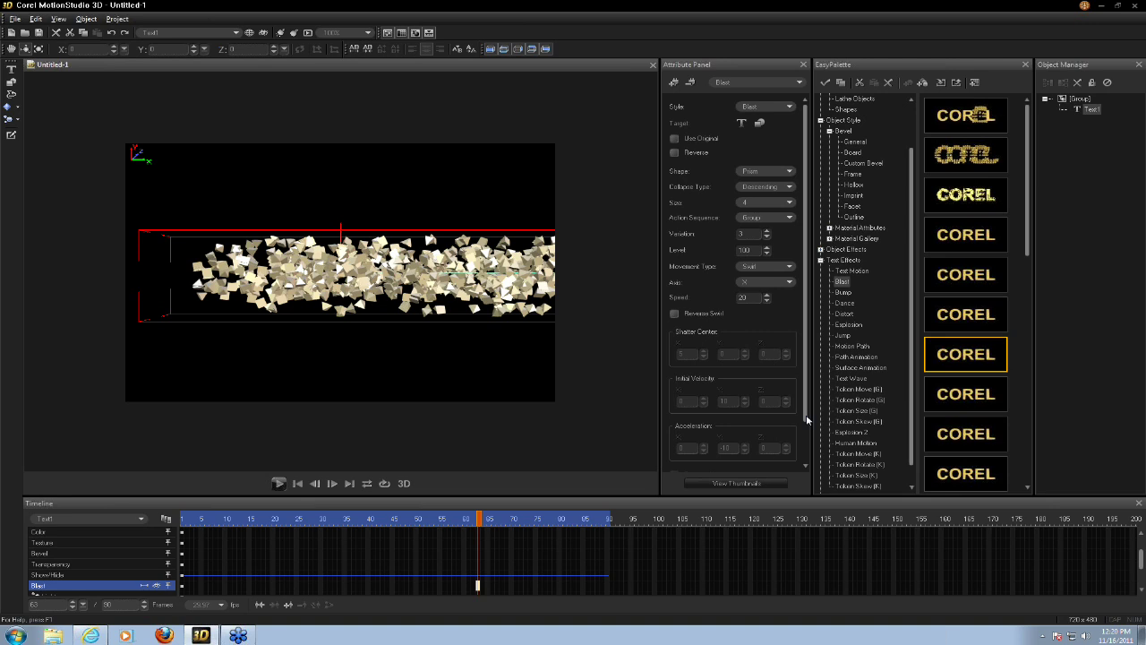
Remove the Blast effect from the text and rewind the animation to the first frame
left_click(690, 85)
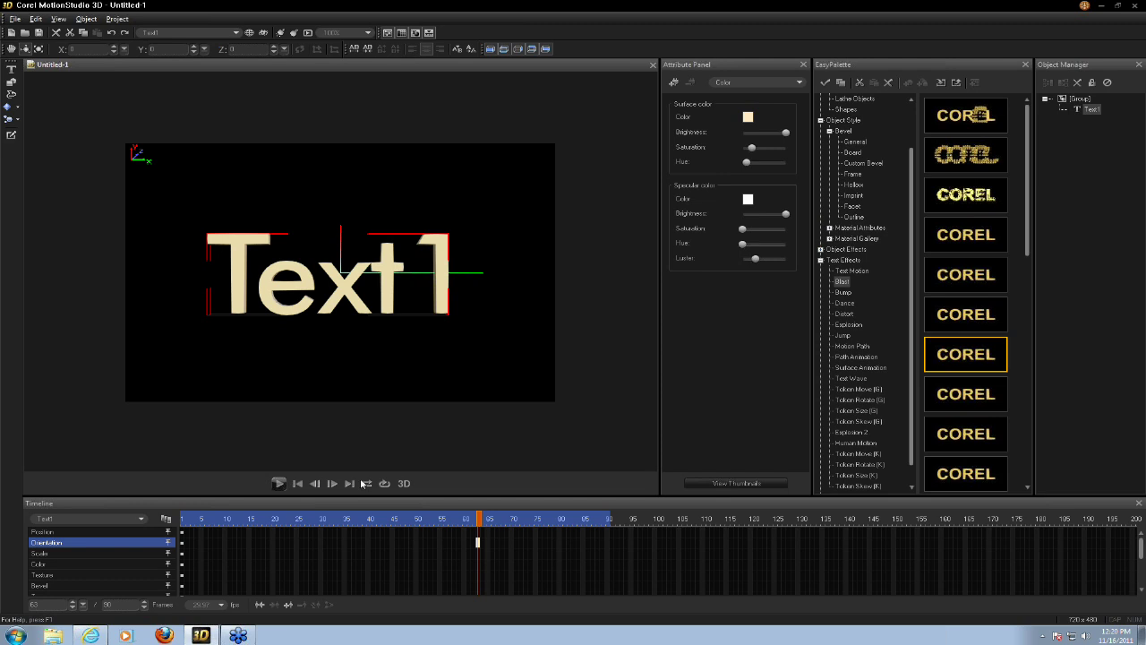
left_click(298, 483)
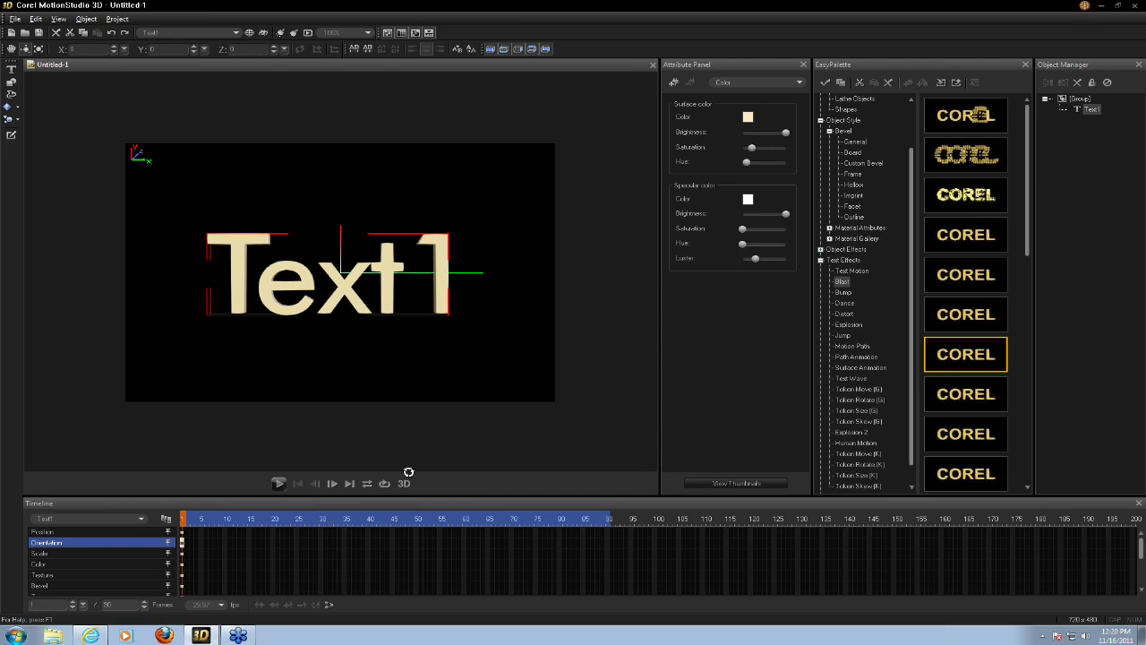
Try the eighth Motion Path text effect preset on the text and play back the animation
left_click(843, 292)
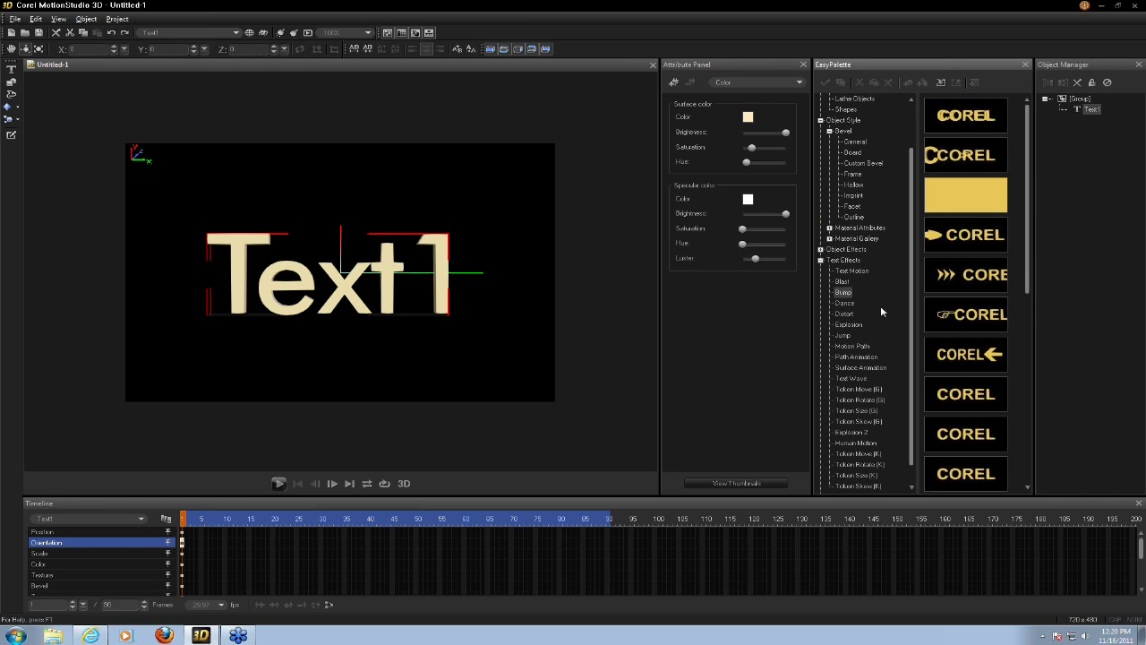
left_click(845, 313)
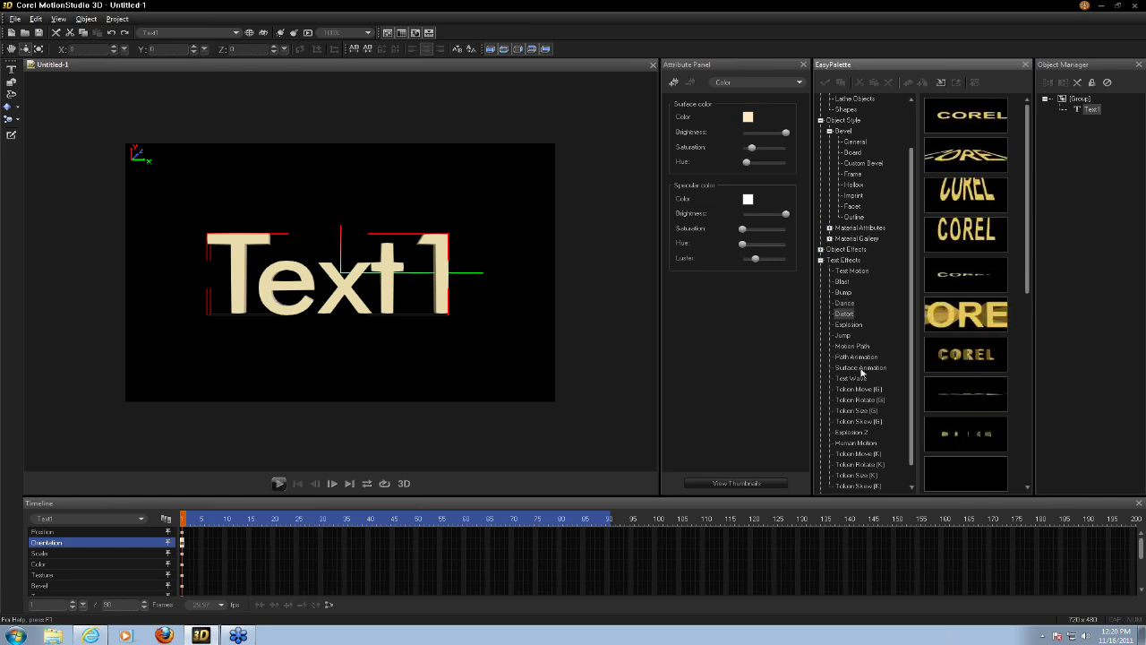
left_click(853, 346)
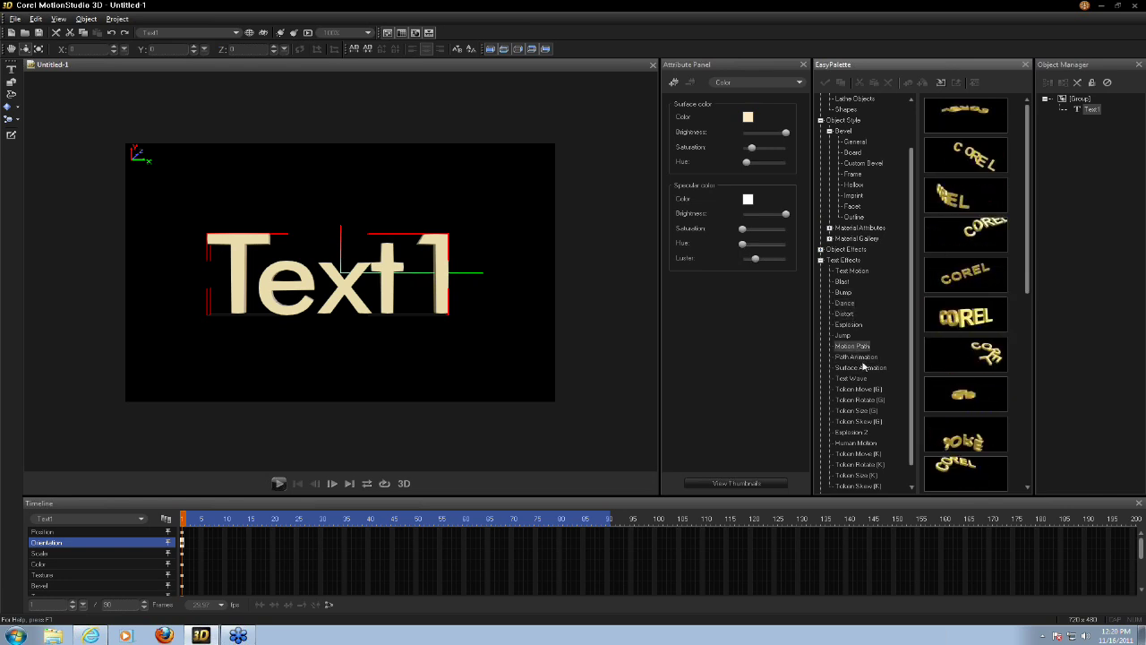
double_click(961, 395)
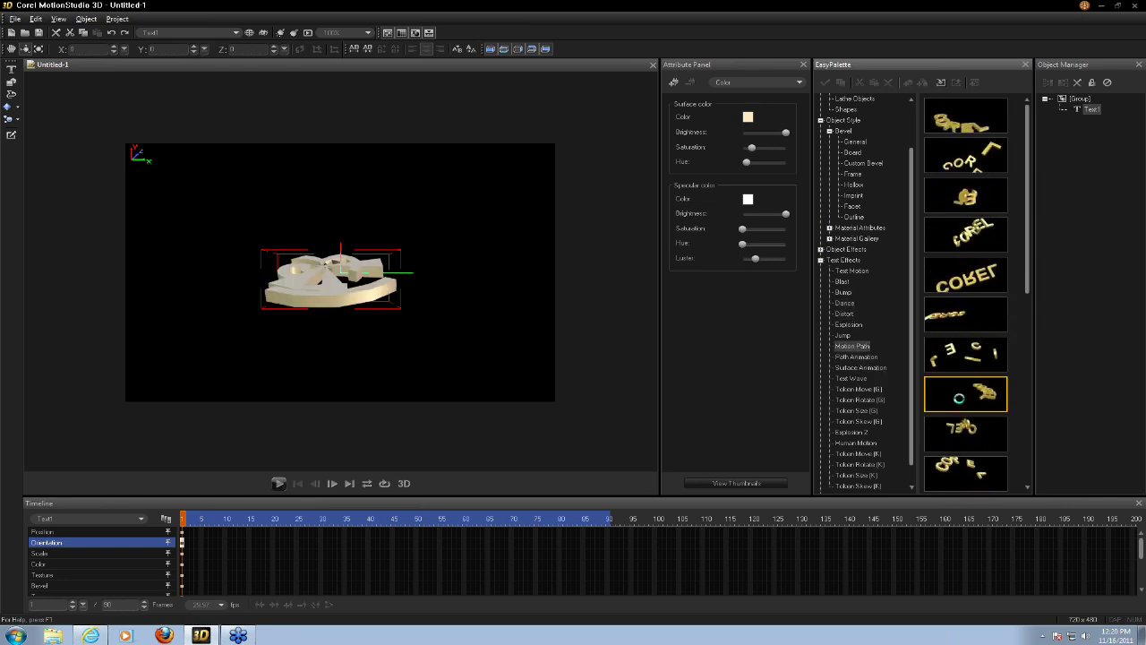
left_click(279, 484)
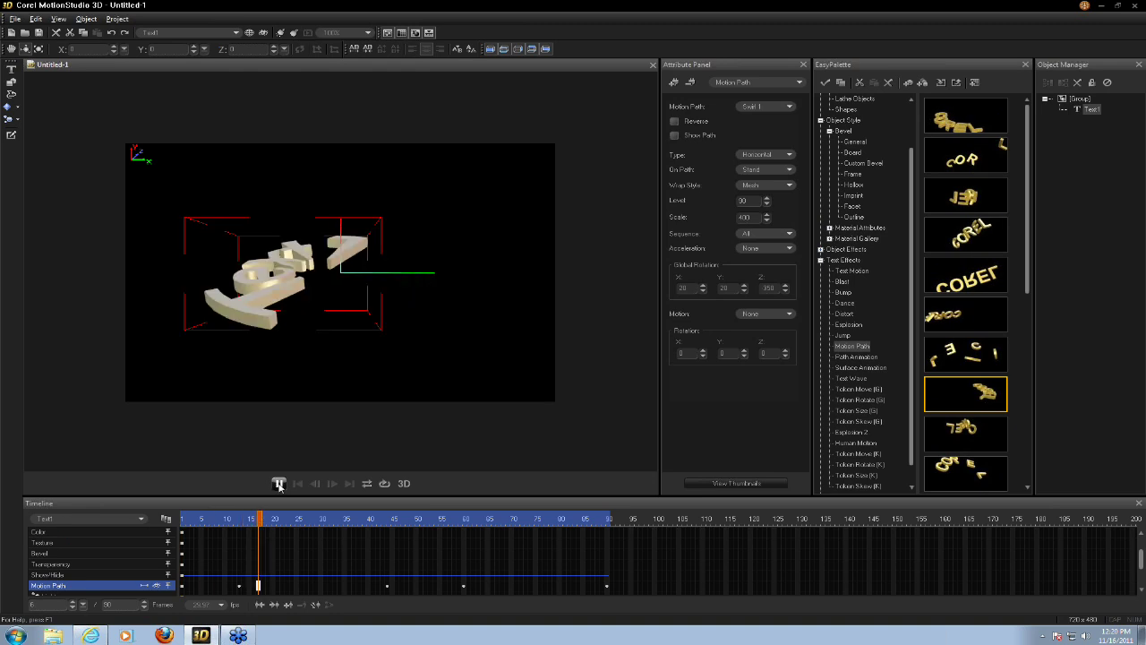
left_click(278, 484)
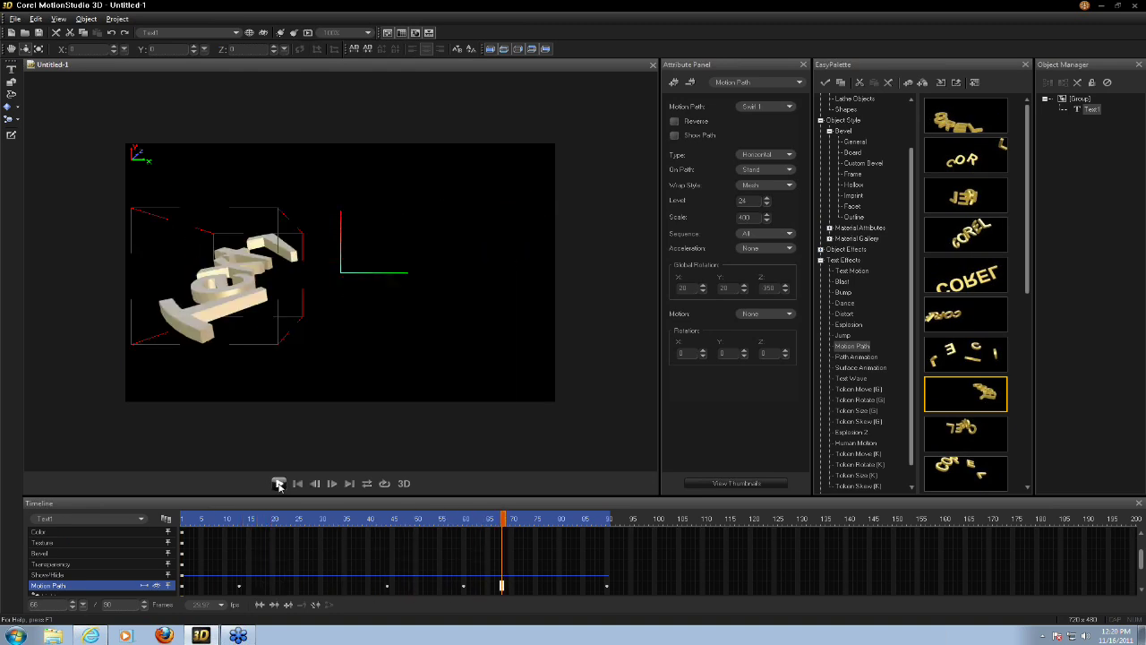
Rotate the text's orientation at frame 44 and play the resulting motion
left_click(388, 523)
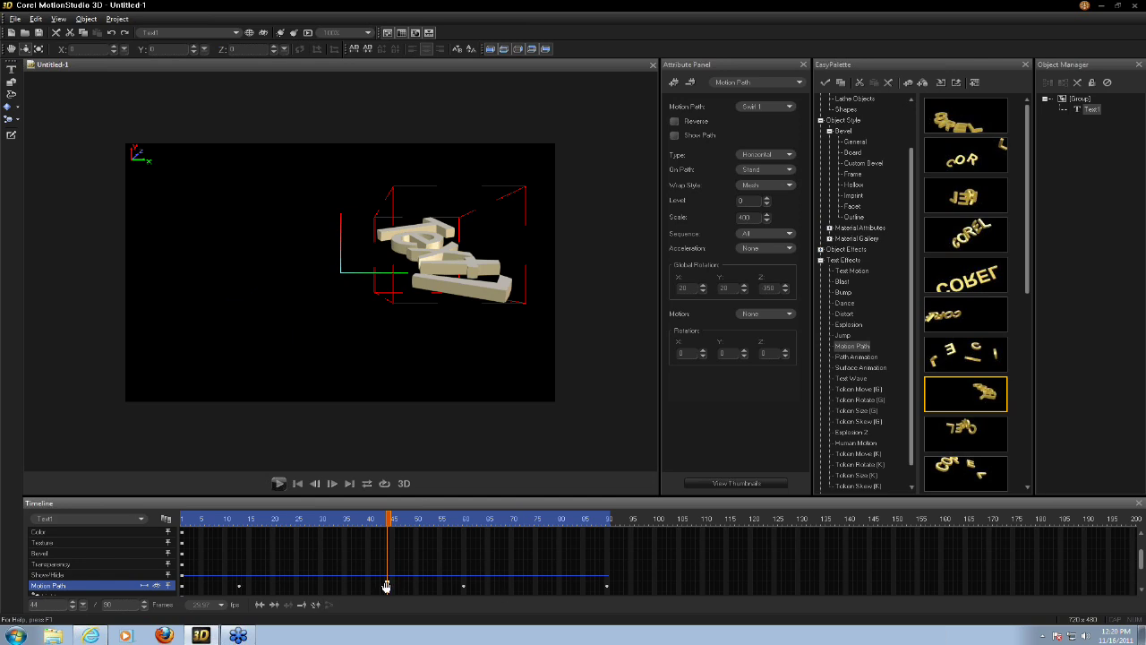
mouse_move(430, 275)
left_mouse_down()
mouse_move(419, 262)
mouse_move(460, 260)
mouse_move(430, 266)
left_mouse_up()
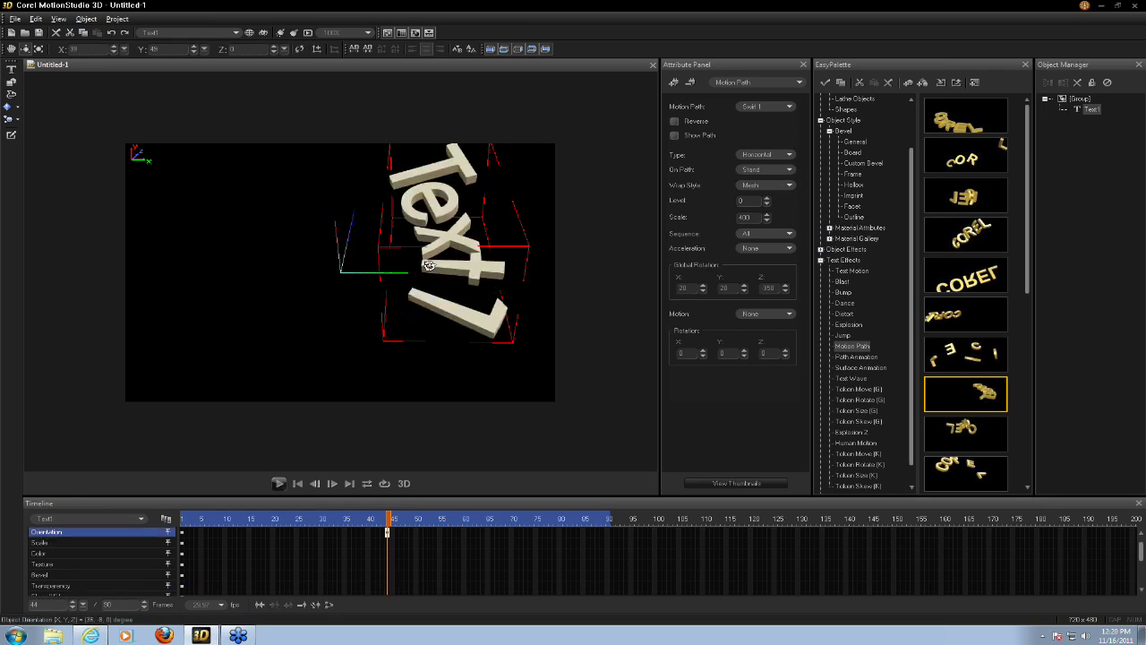
left_click(278, 484)
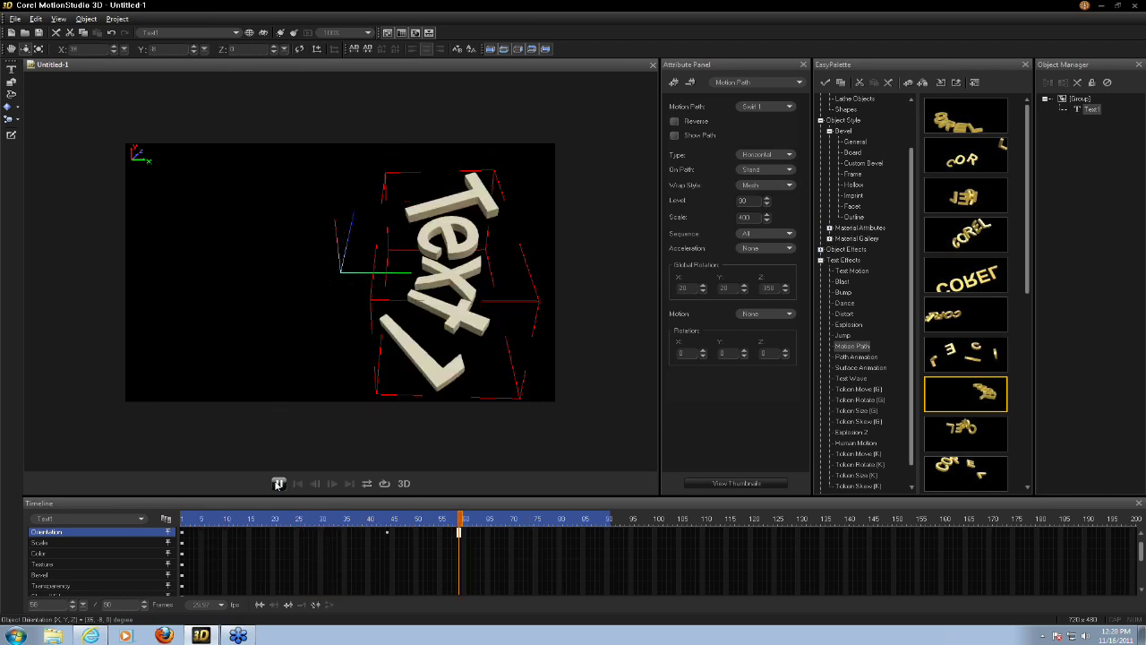
Stop playback and undo both the text rotation and the Motion Path preset
left_click(278, 483)
key("ctrl+z")
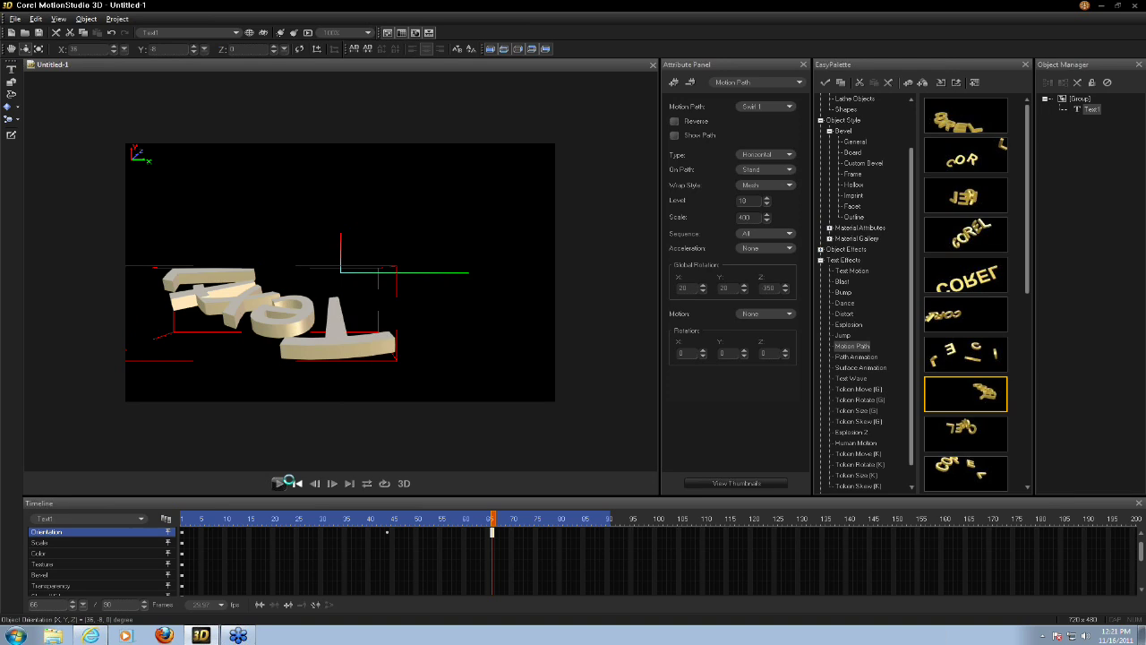
key("ctrl+z")
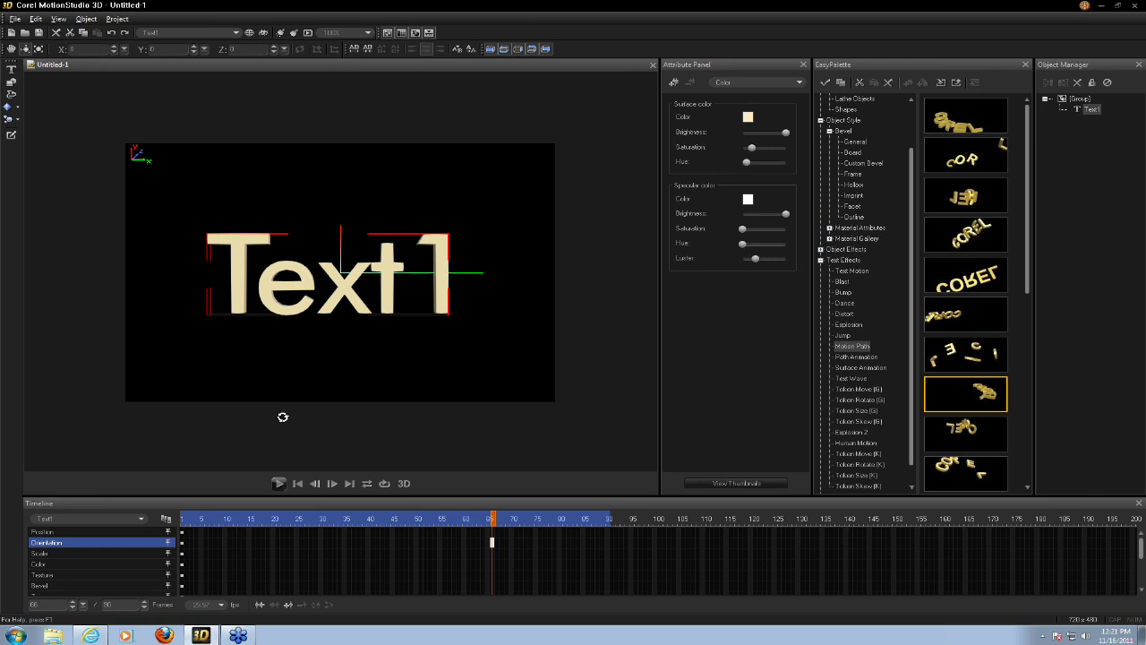
Create a new project, switch briefly to Untitled-1 and return to the new empty project
left_click(56, 34)
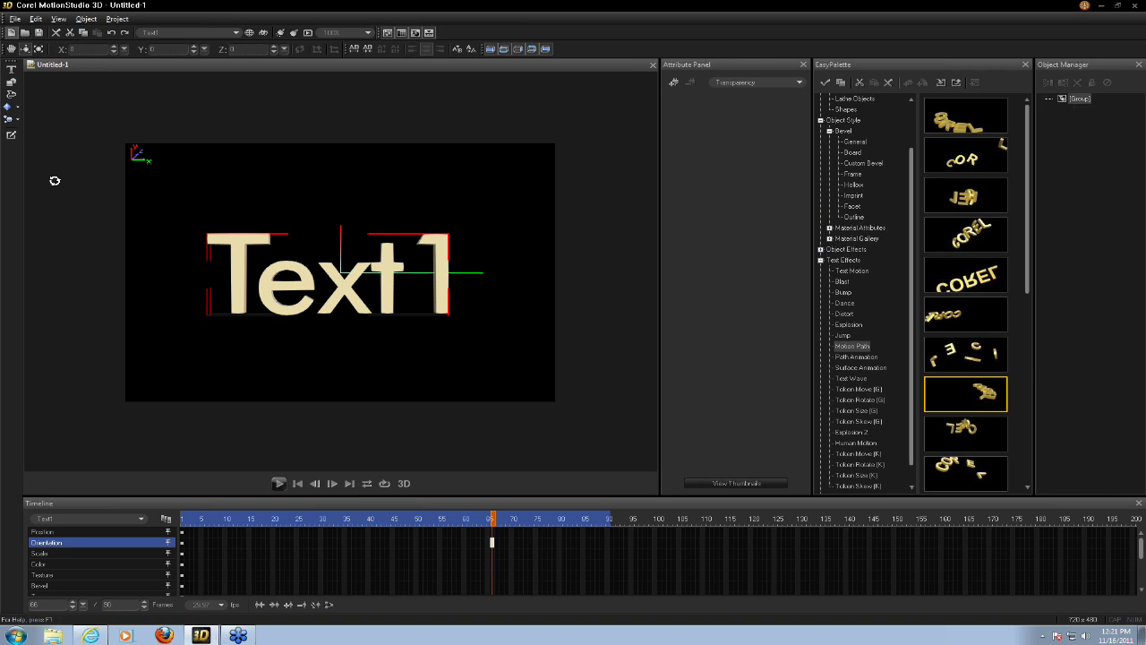
key("ctrl+n")
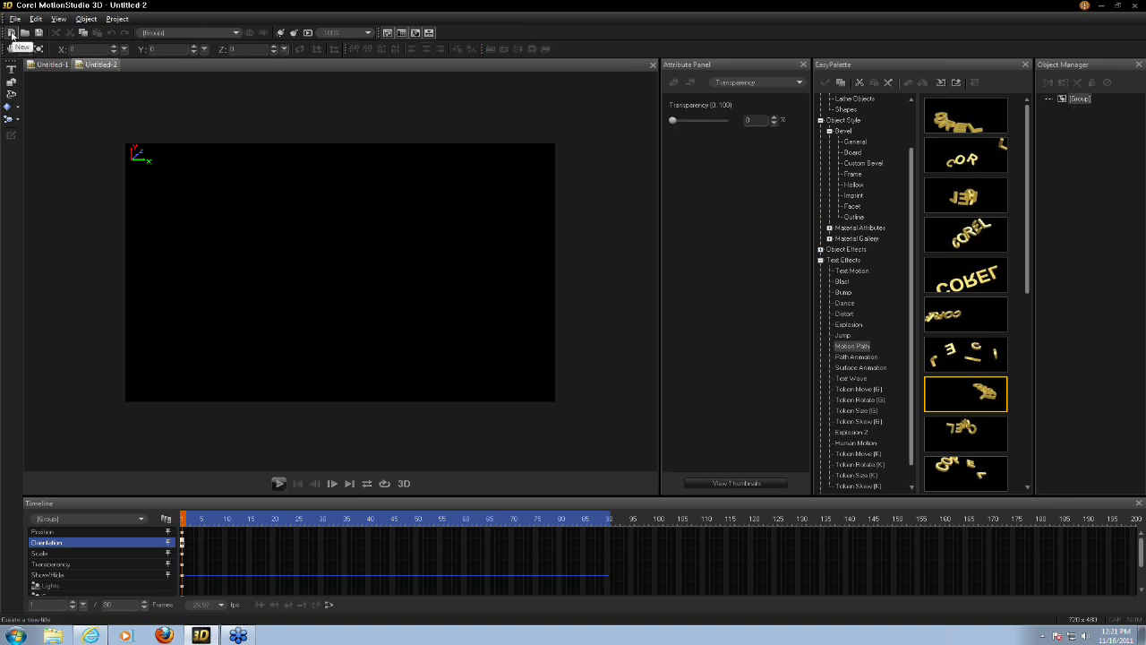
left_click(57, 65)
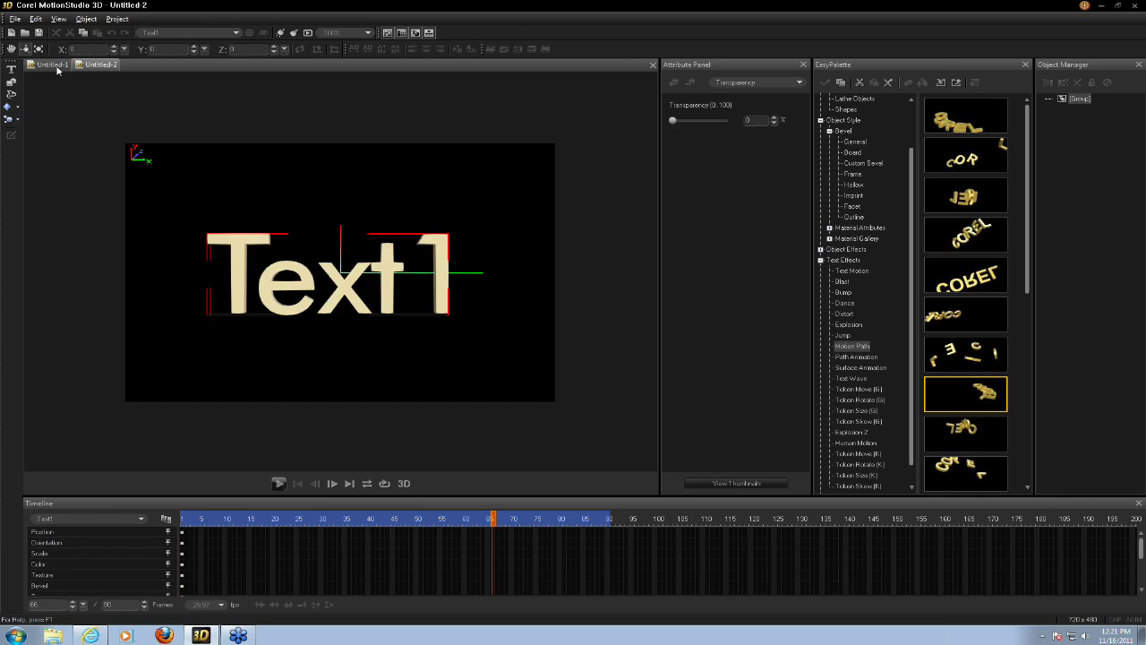
left_click(94, 65)
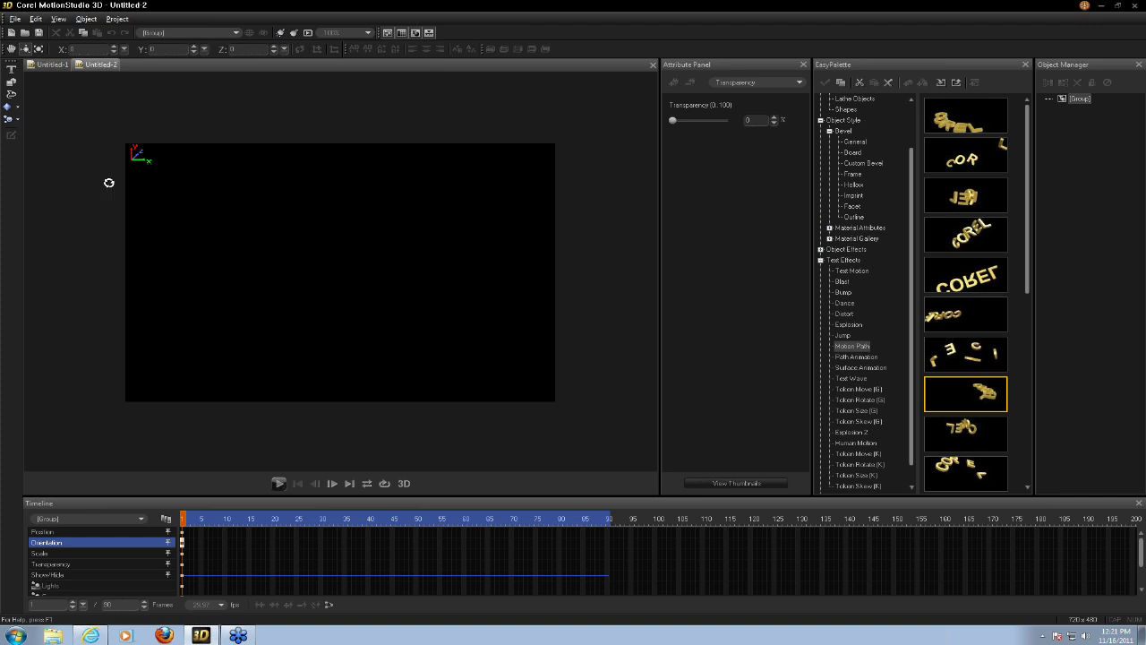
Insert a cube into the new project and add the FreeForm plug-in to it
left_click(18, 108)
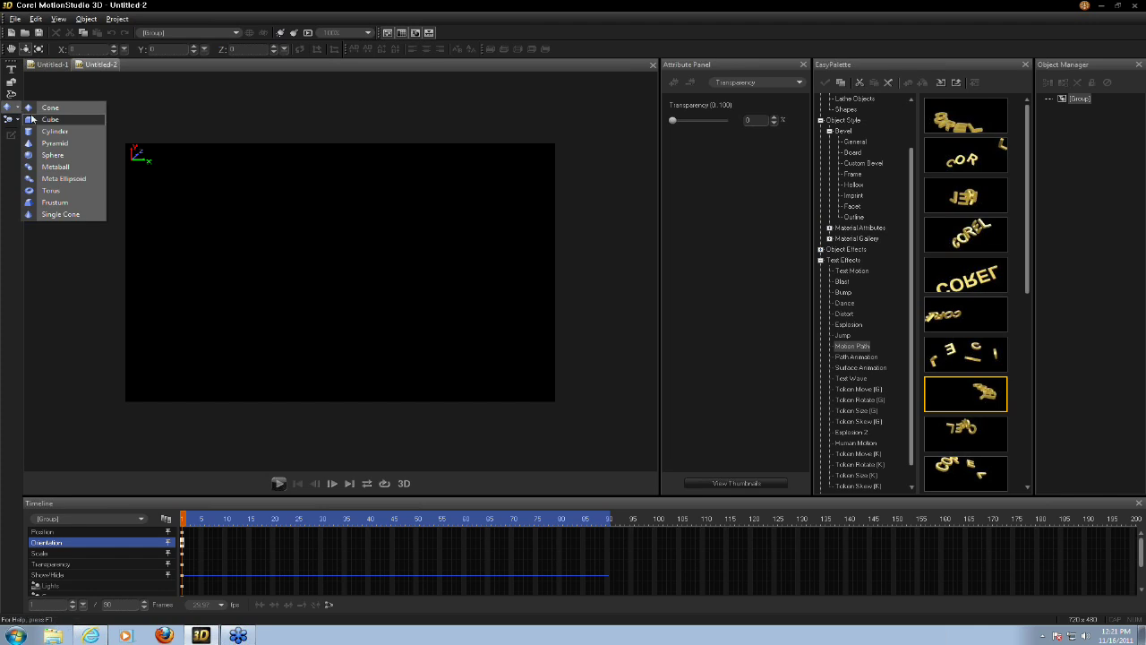
left_click(46, 120)
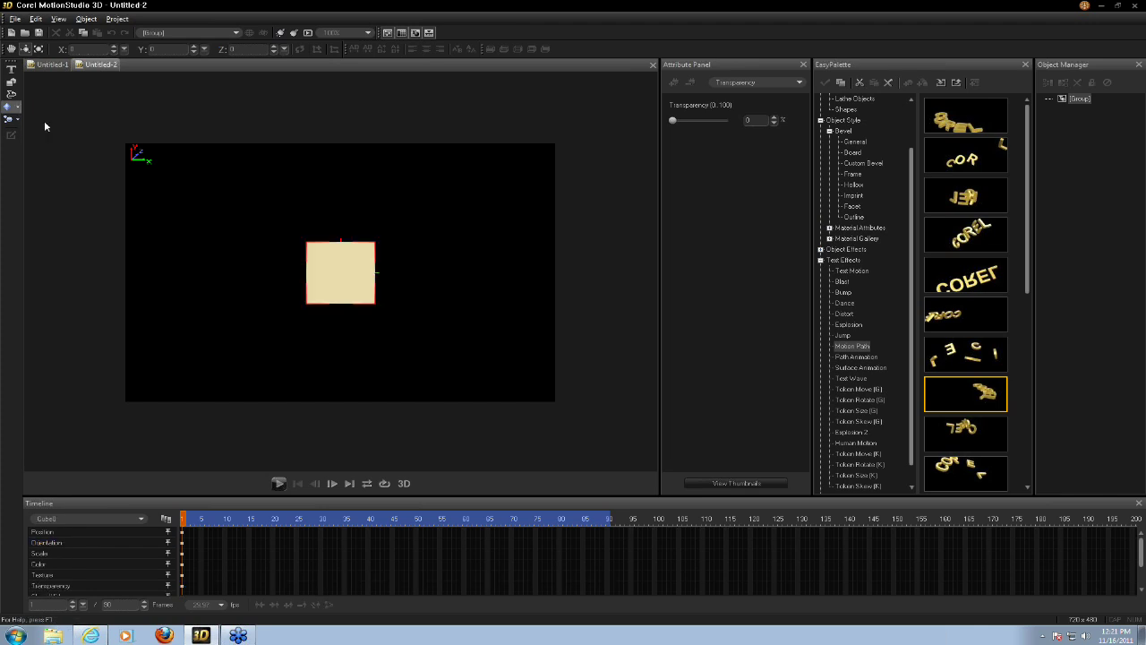
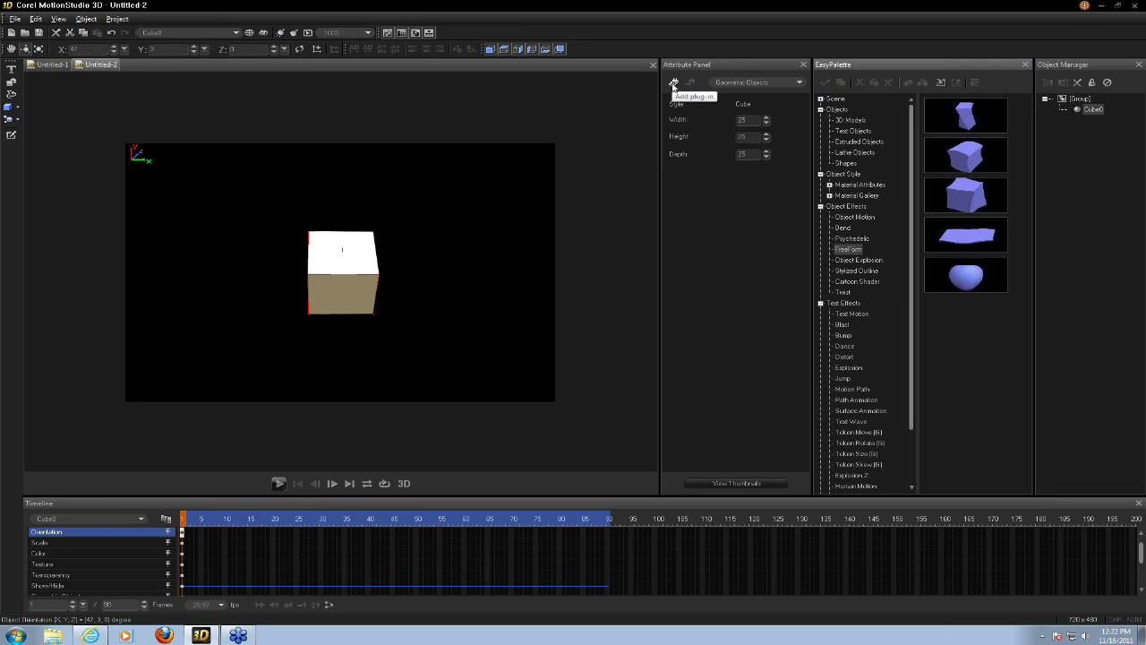
left_click(673, 84)
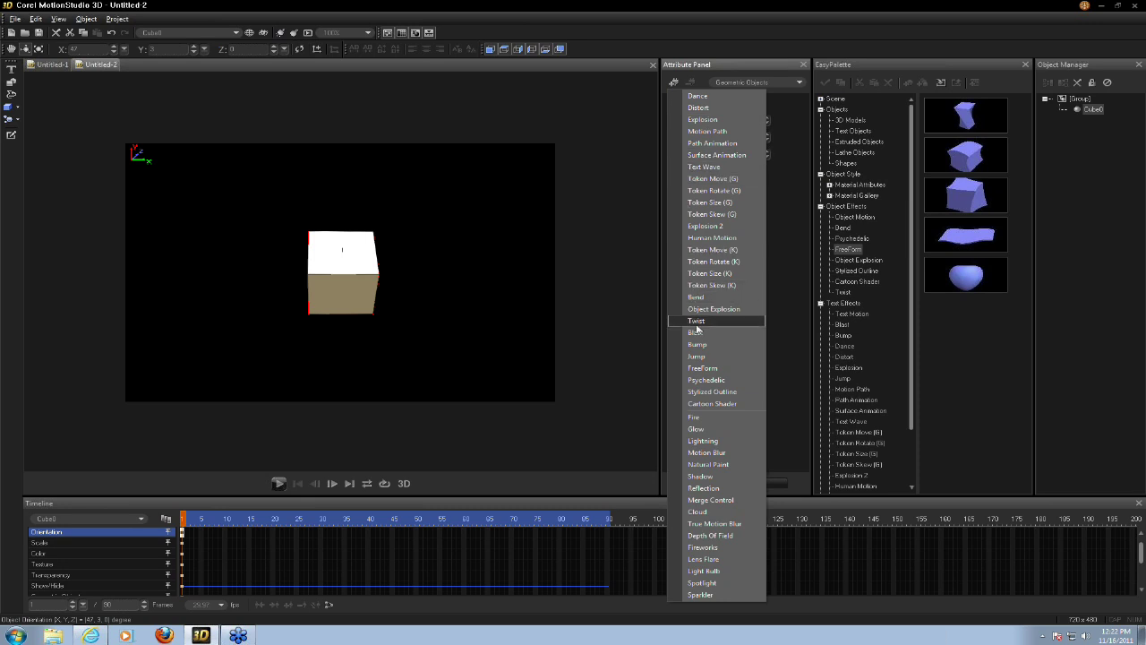
left_click(712, 367)
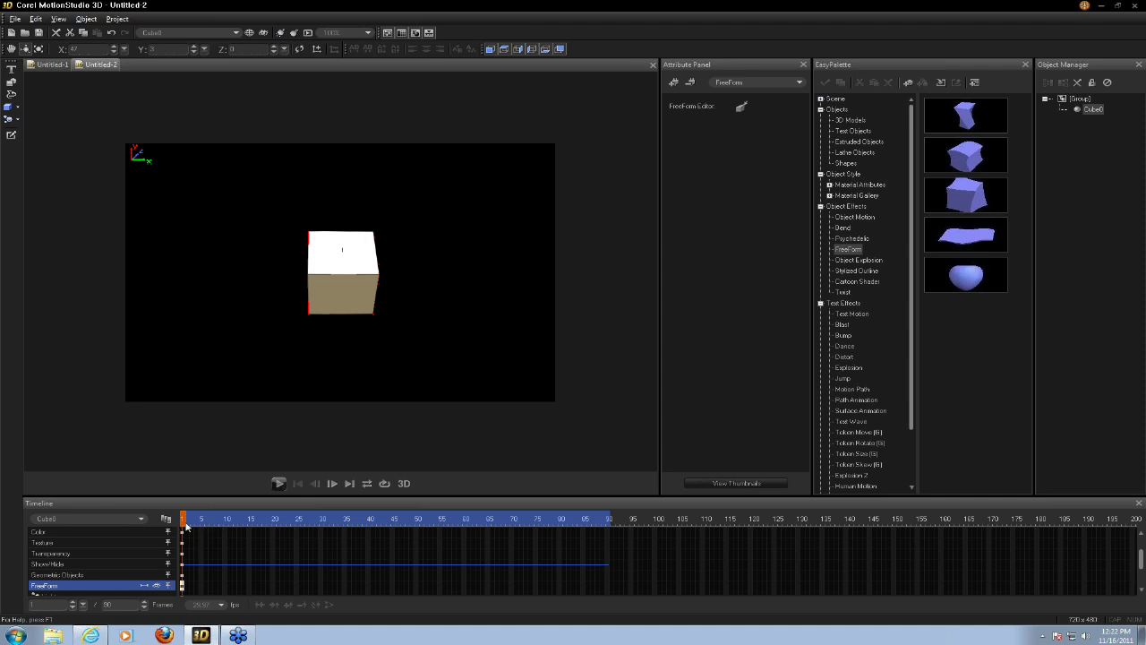
Open the cube's FreeForm Editor at frame 30 and set the deformation grid to 3 in X, Y and Z
left_click(322, 527)
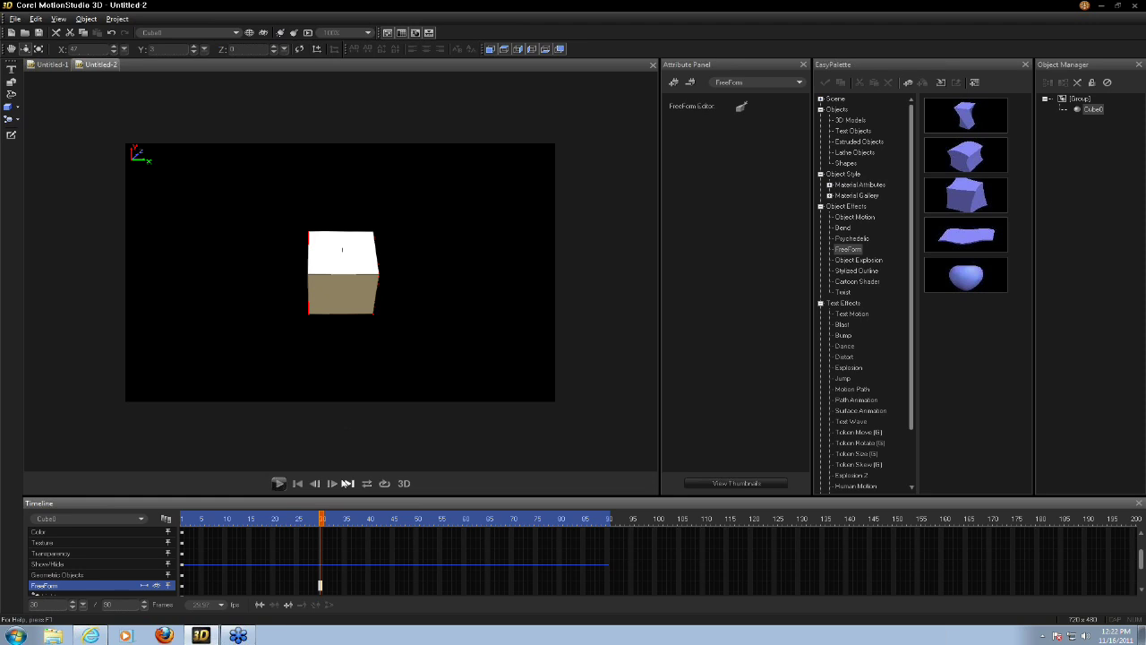
left_click(741, 107)
left_click_drag(534, 314, 519, 334)
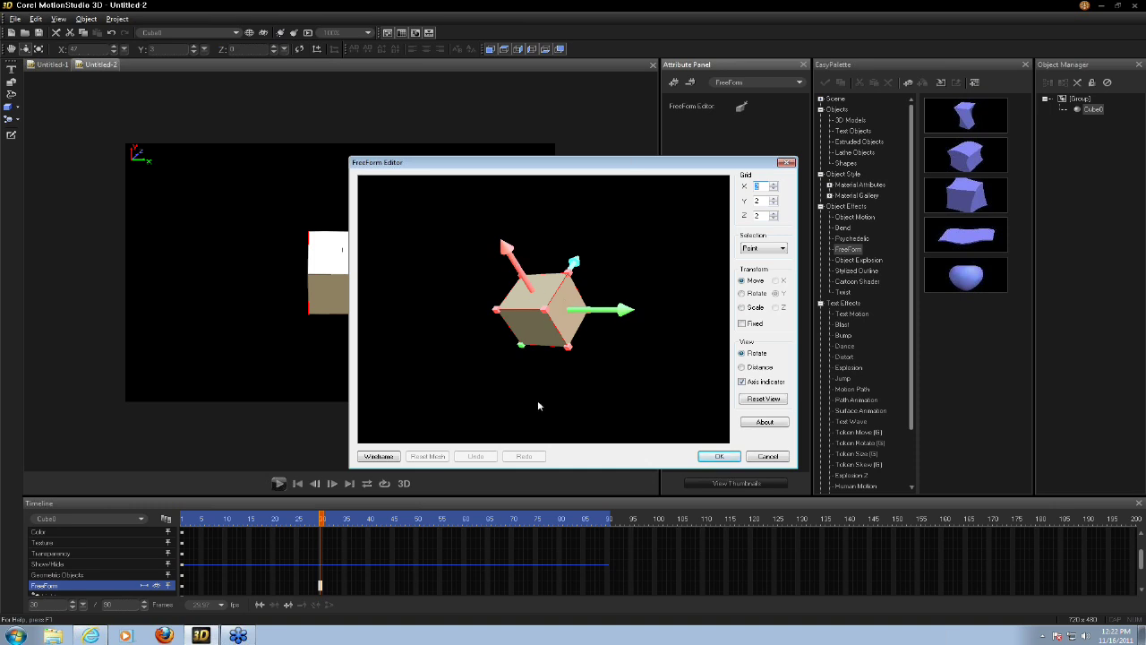
left_click_drag(548, 344, 574, 319)
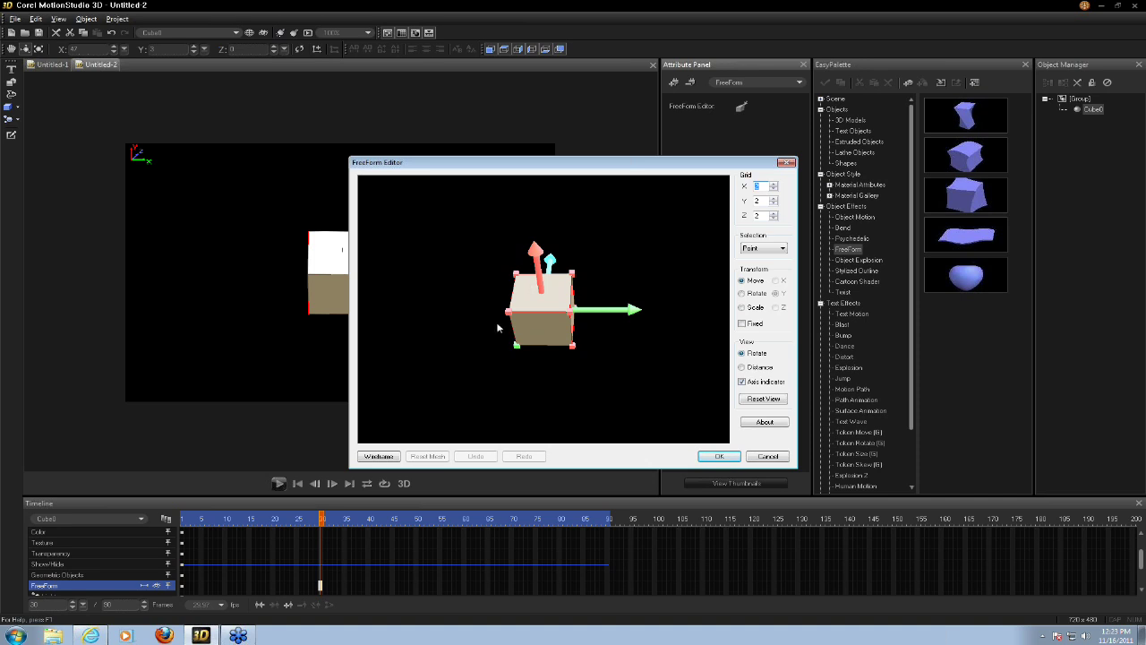
left_click(774, 199)
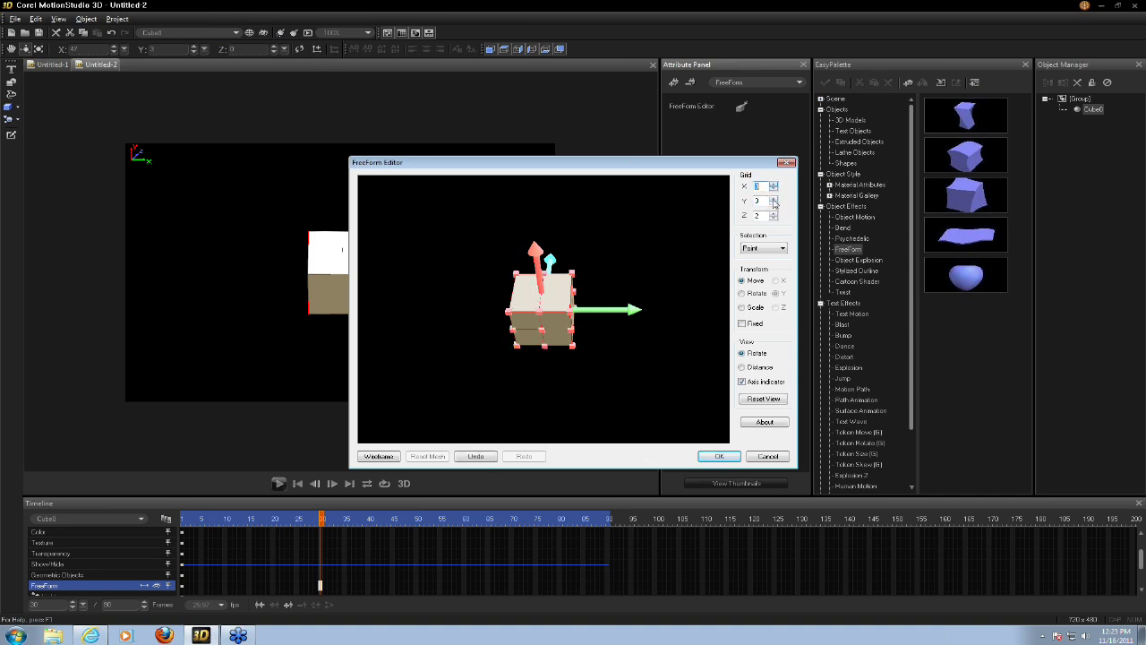
left_click(774, 214)
left_click(1035, 64)
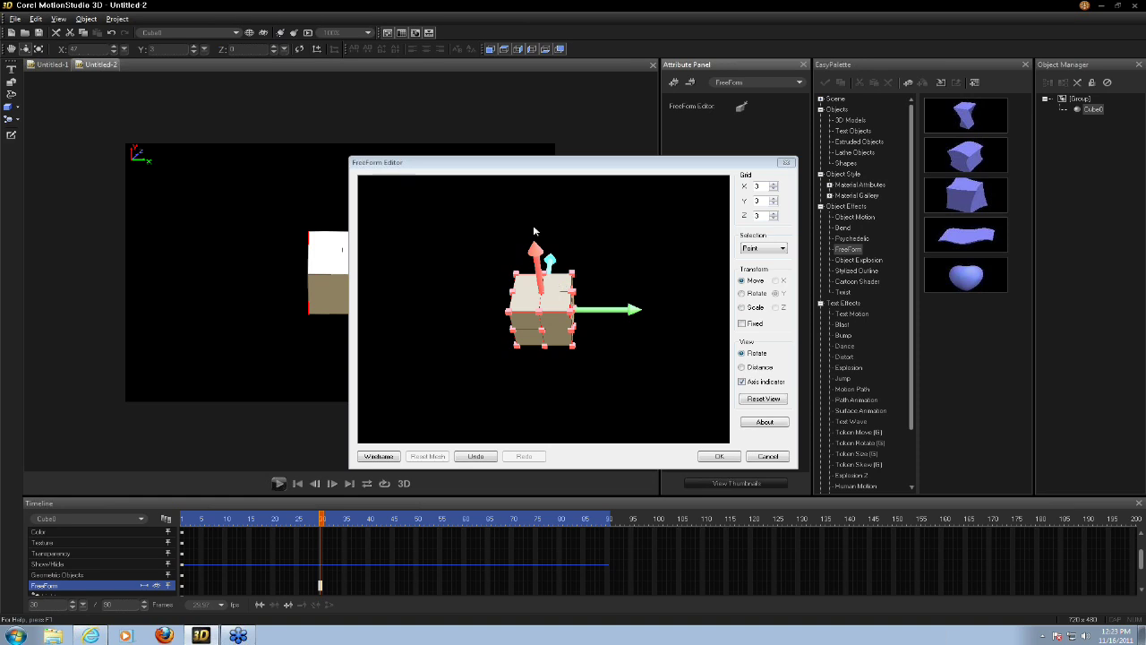
mouse_move(531, 165)
left_mouse_down()
mouse_move(532, 148)
mouse_move(567, 143)
mouse_move(529, 147)
left_mouse_up()
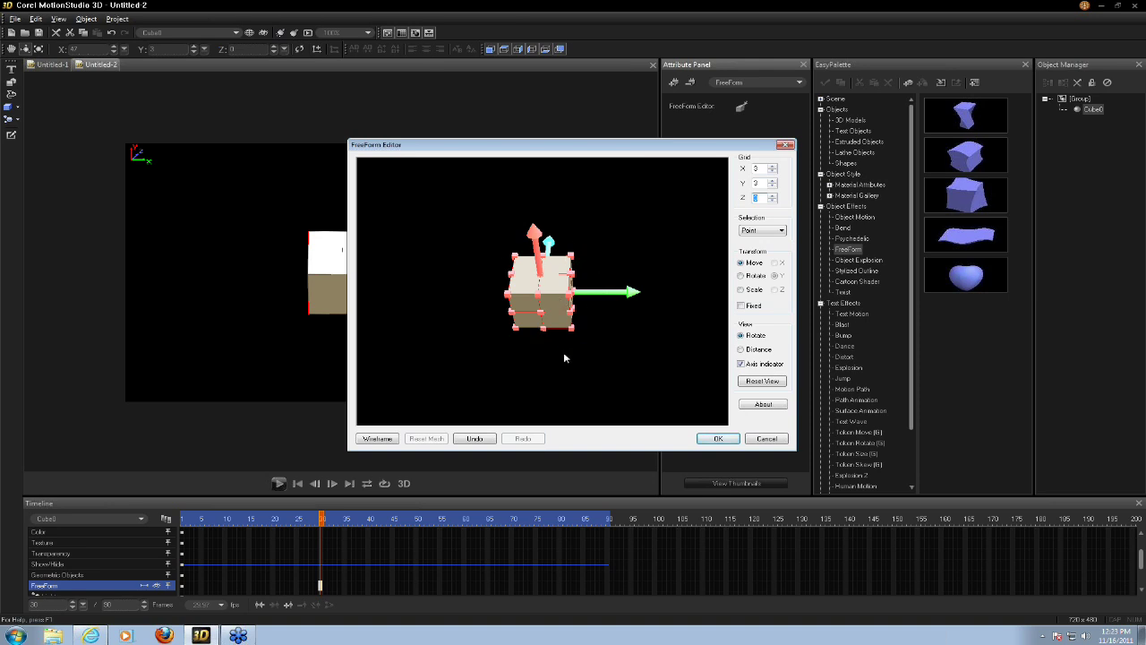
Pull several mesh points of the cube outward into an irregular, spiky shape and apply the FreeForm deformation
left_click_drag(562, 305, 673, 254)
left_click(548, 305)
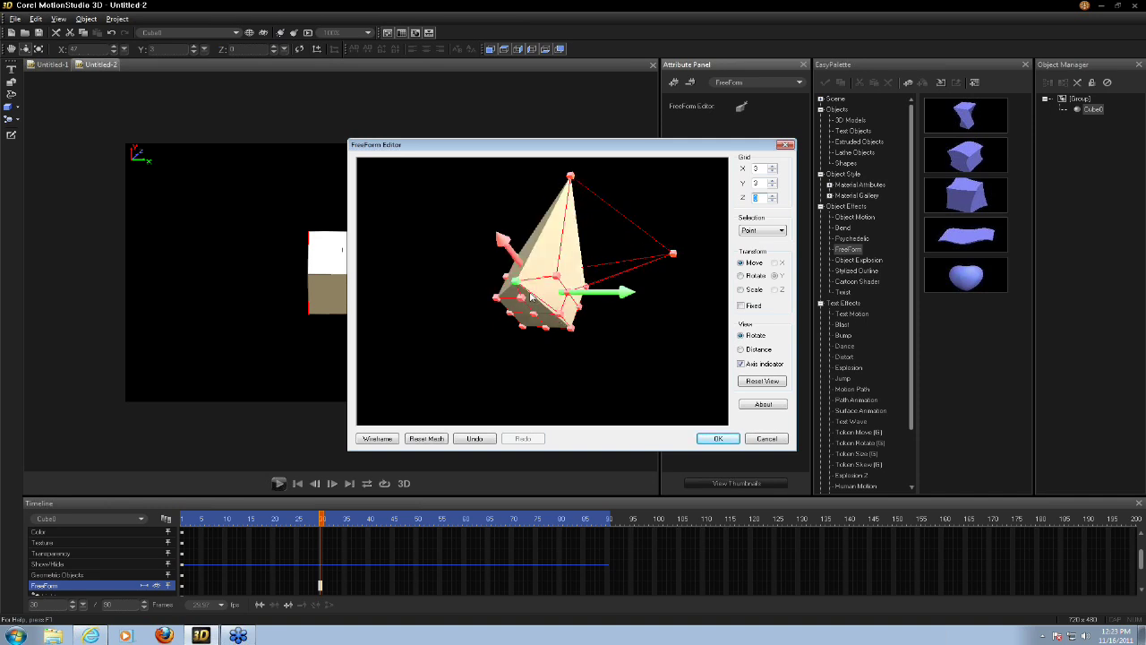
left_click_drag(557, 292, 564, 369)
left_click_drag(604, 311, 568, 314)
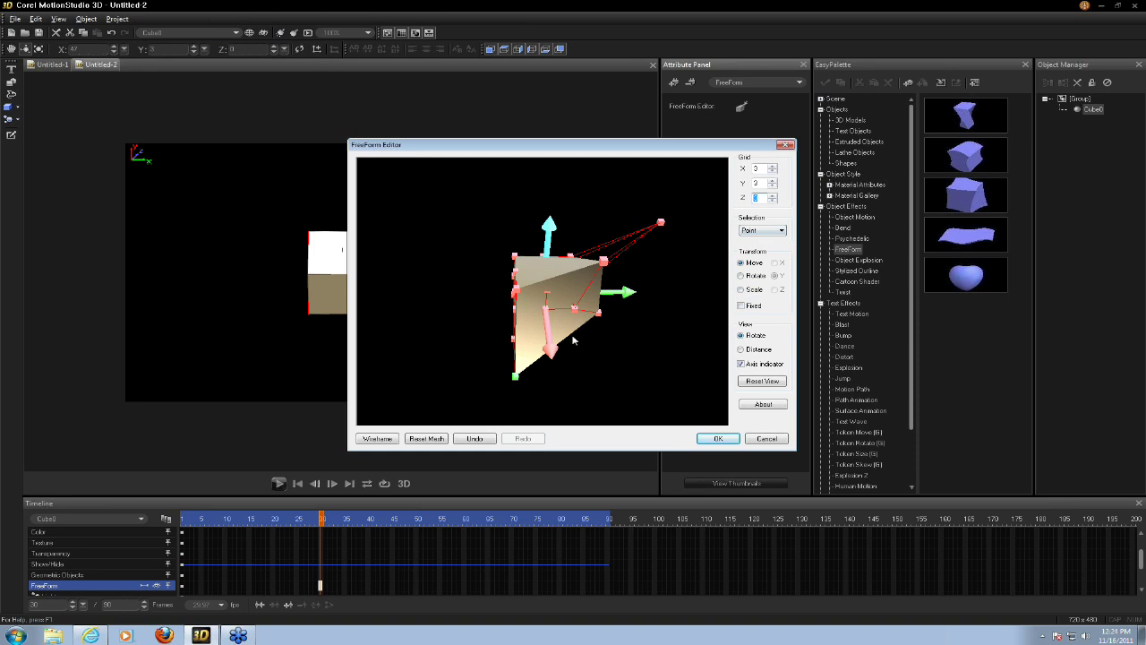
left_click_drag(557, 282, 616, 361)
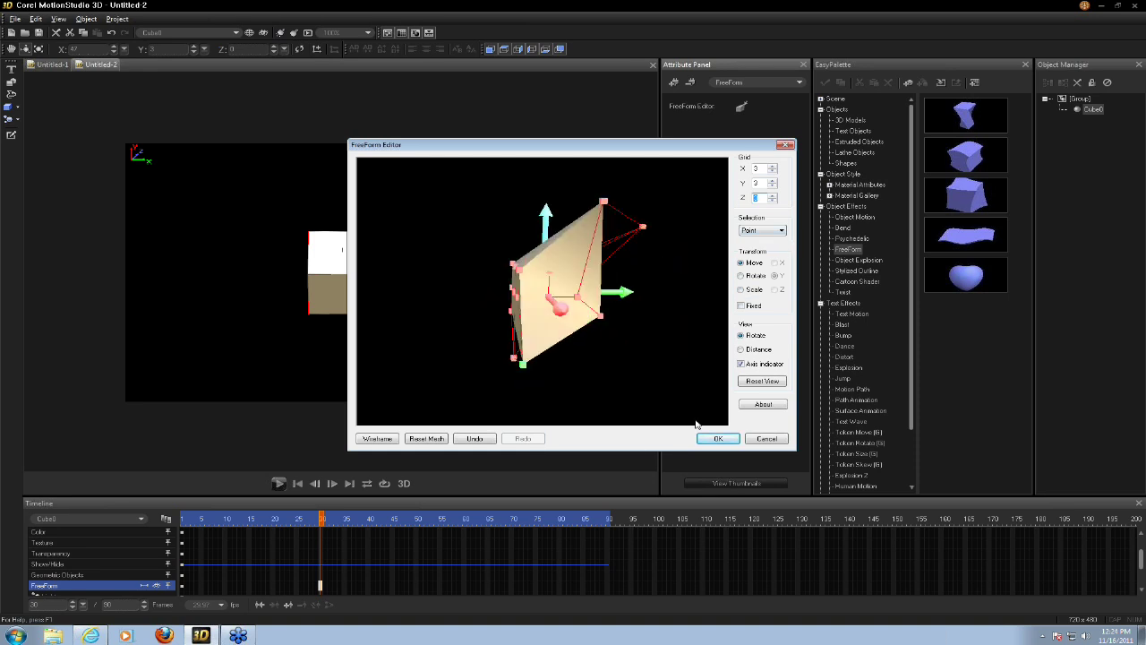
left_click(717, 439)
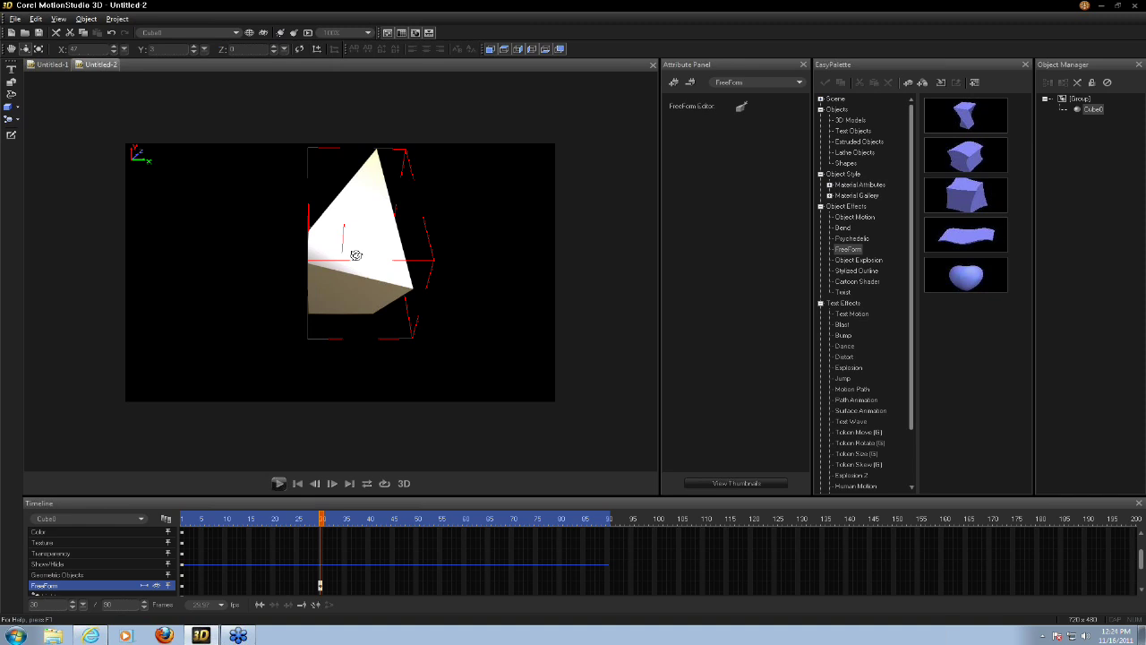
Rotate the deformed cube at frame 30 and play the morphing animation from the start twice
left_click_drag(350, 255, 408, 335)
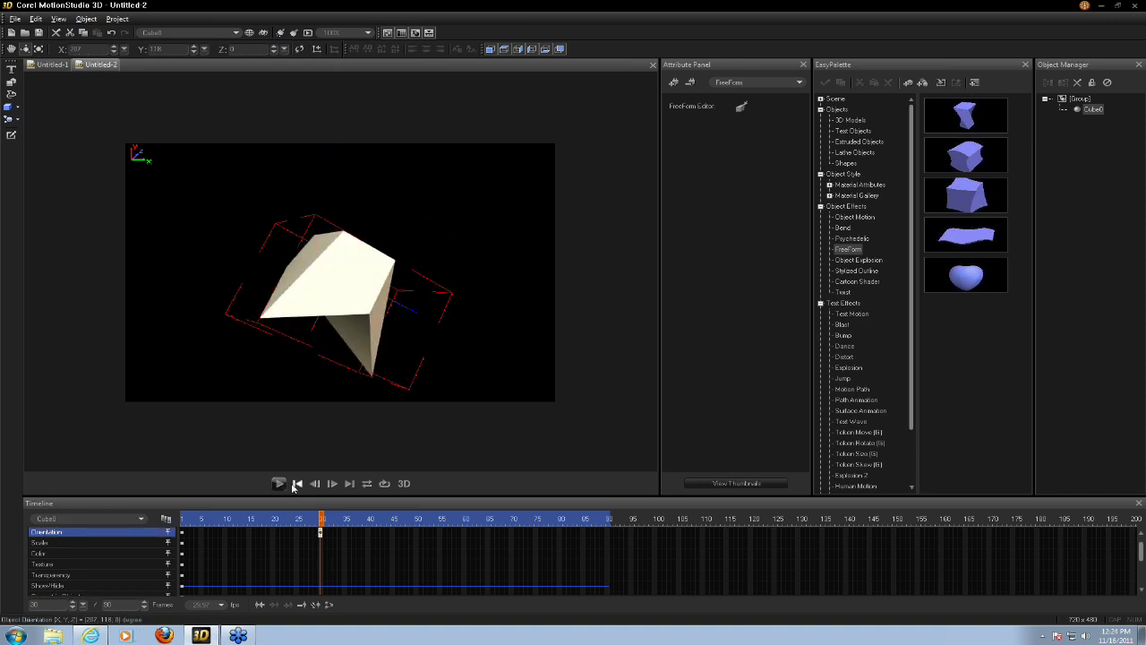
left_click(298, 483)
left_click(278, 483)
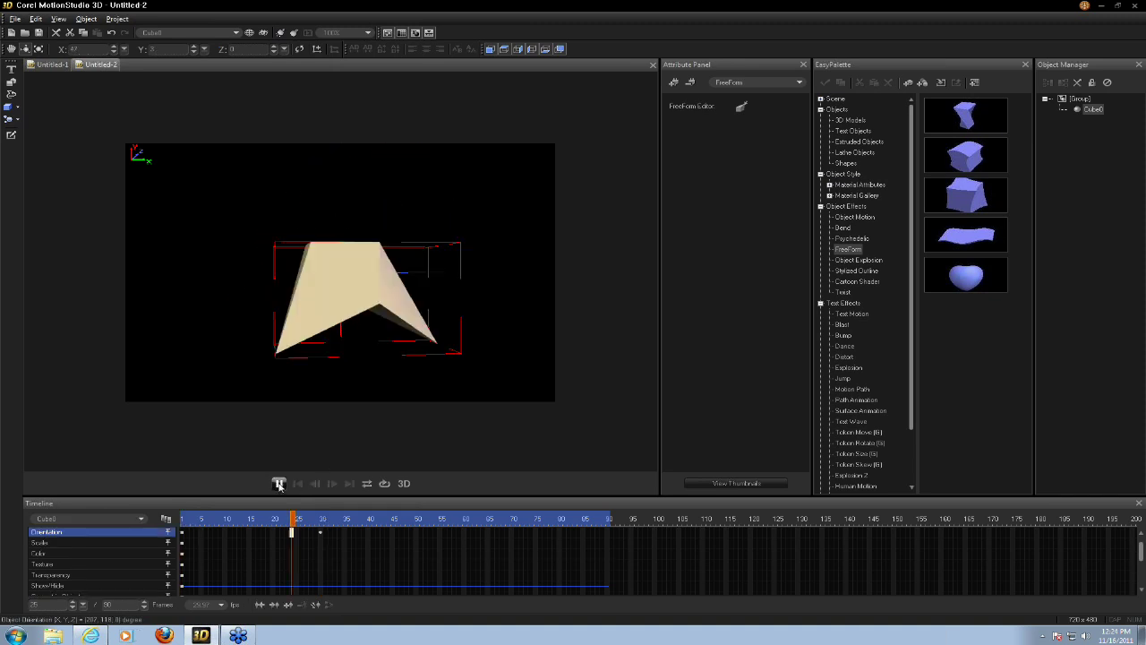
left_click(279, 483)
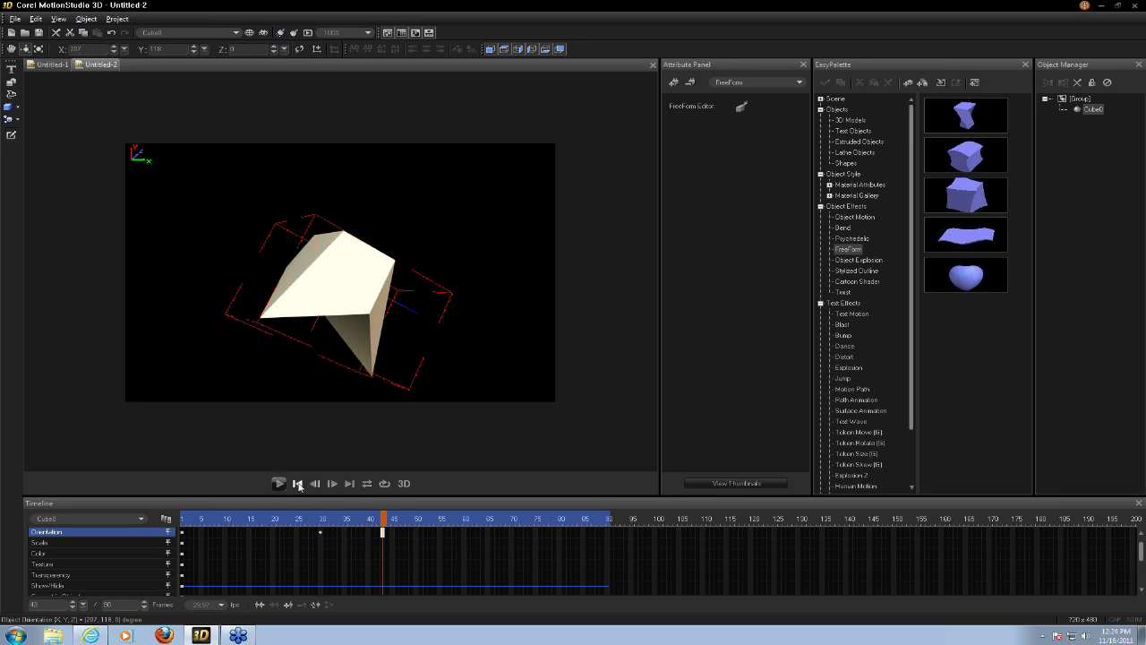
left_click(298, 483)
left_click(279, 483)
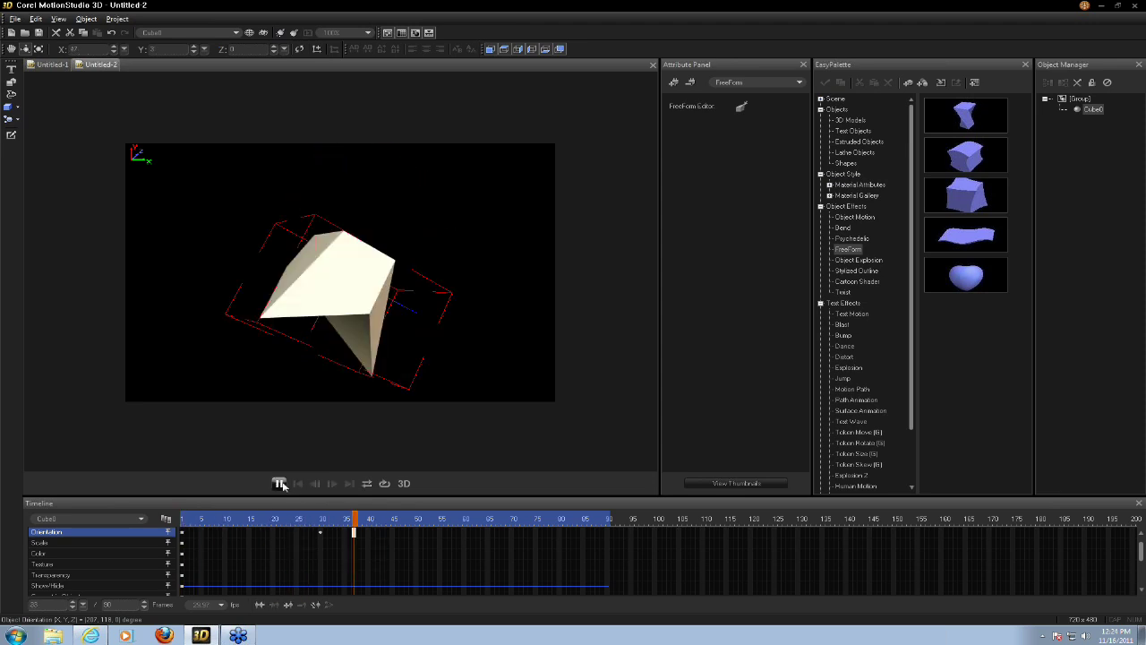
left_click(278, 483)
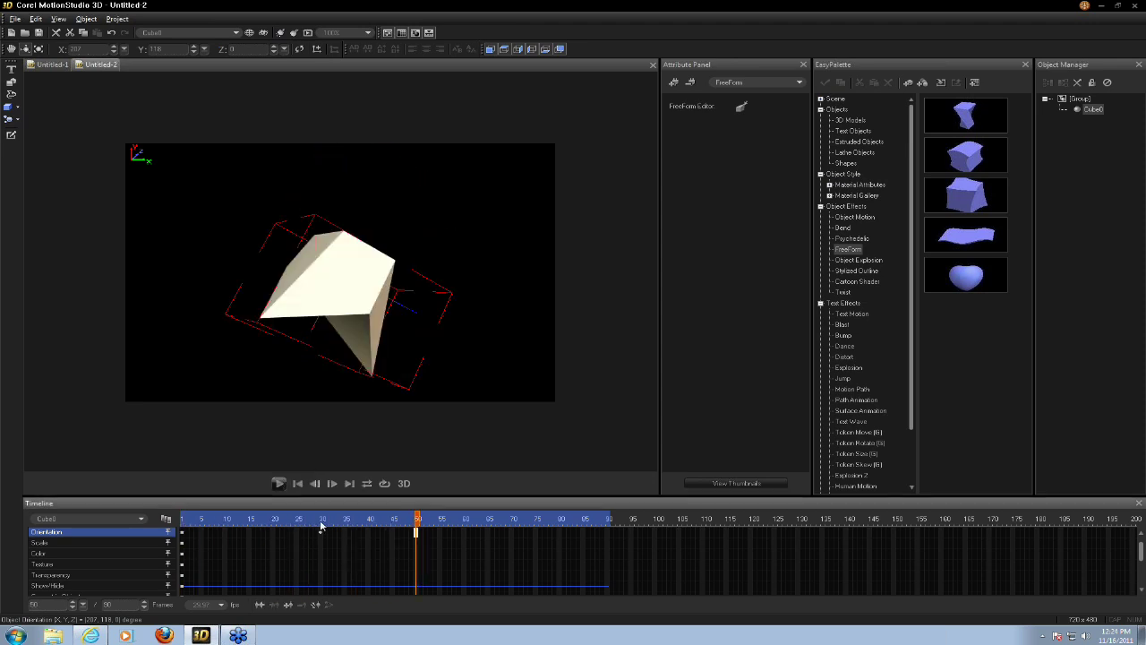
Delete the deformed cube at frame 30, insert a new cube in its place and tilt it
left_click(321, 523)
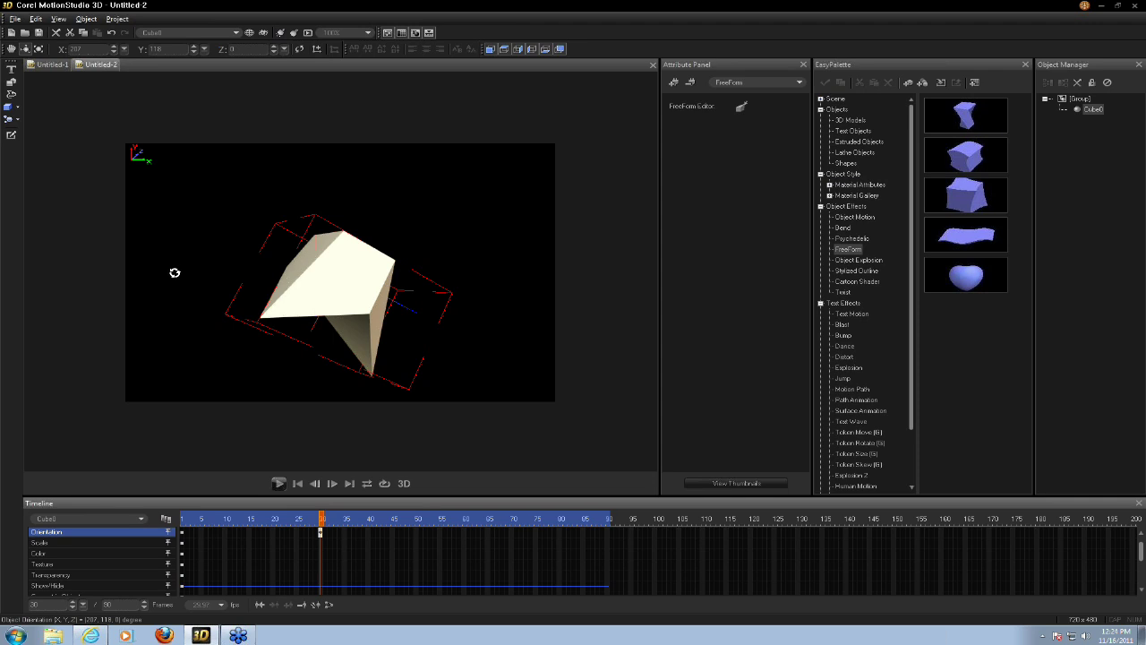
left_click(56, 34)
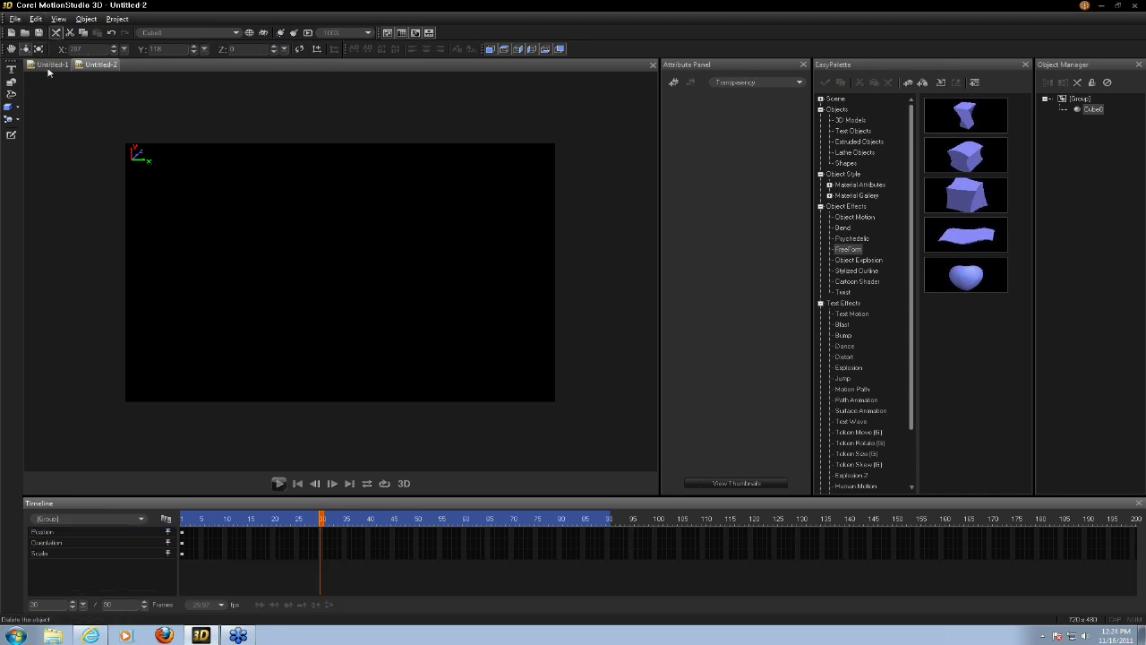
left_click(16, 109)
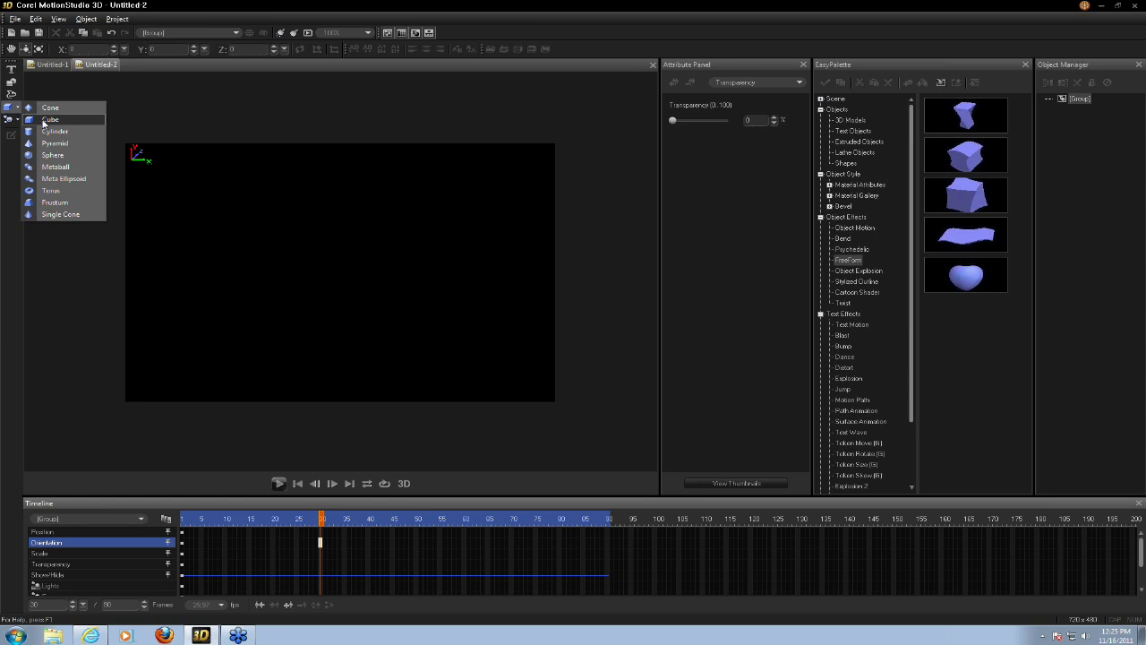
left_click(43, 120)
left_click(343, 274)
left_click_drag(343, 274, 356, 288)
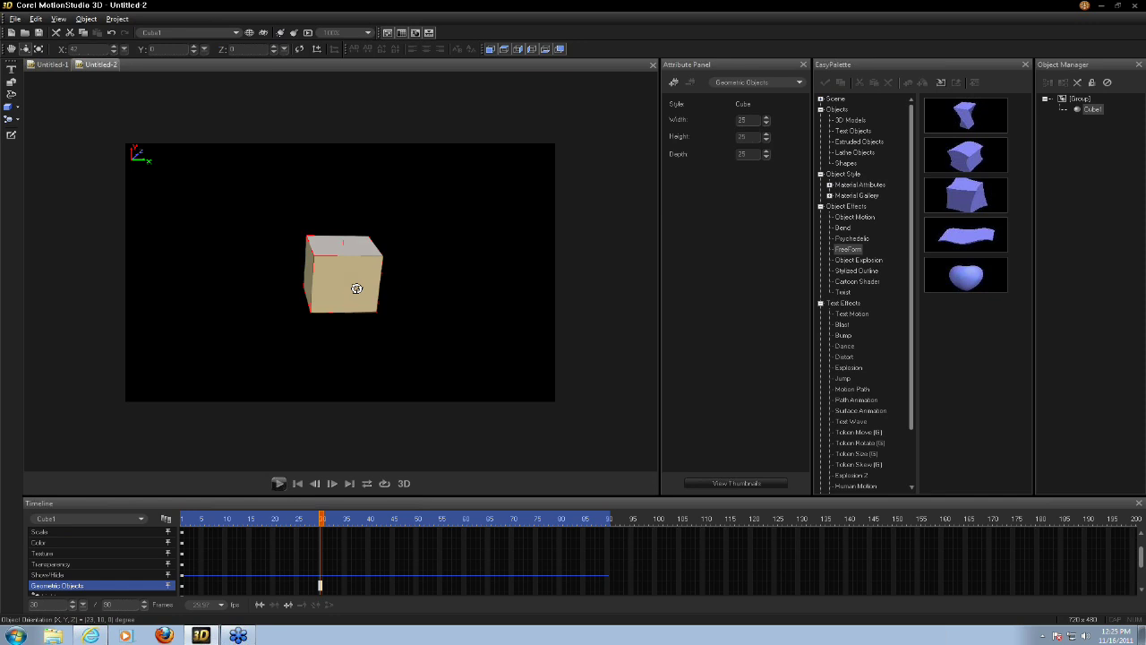
At frame 1, stretch the cube vertically to a Y scale of about 277 and rotate it about 28 degrees around Y
left_click(297, 483)
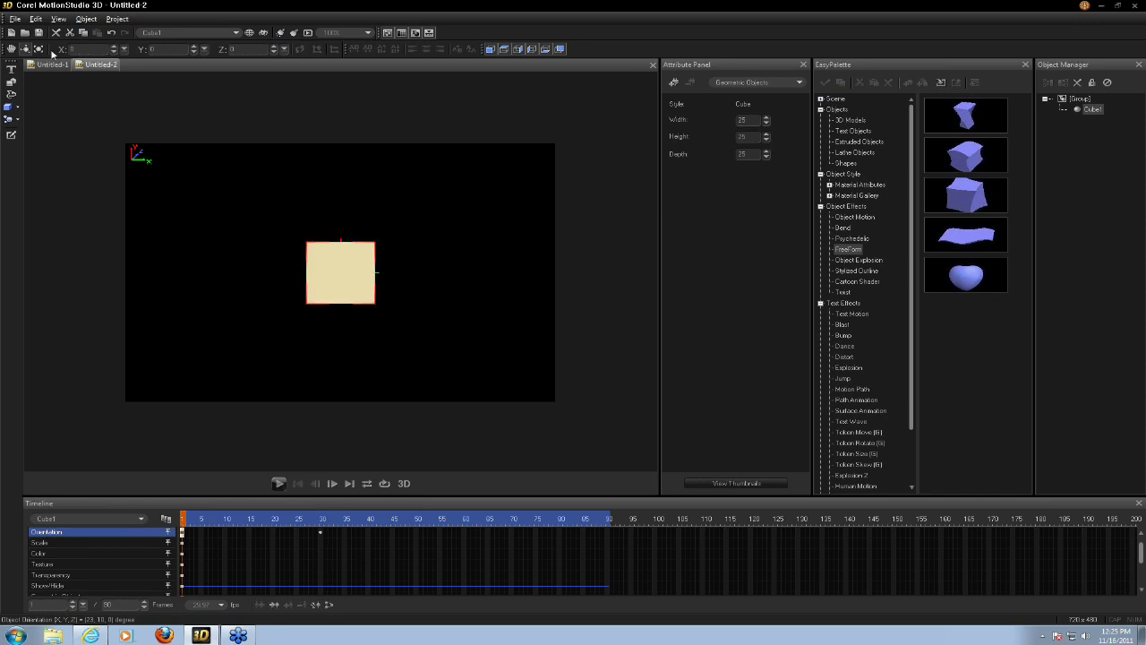
left_click(38, 49)
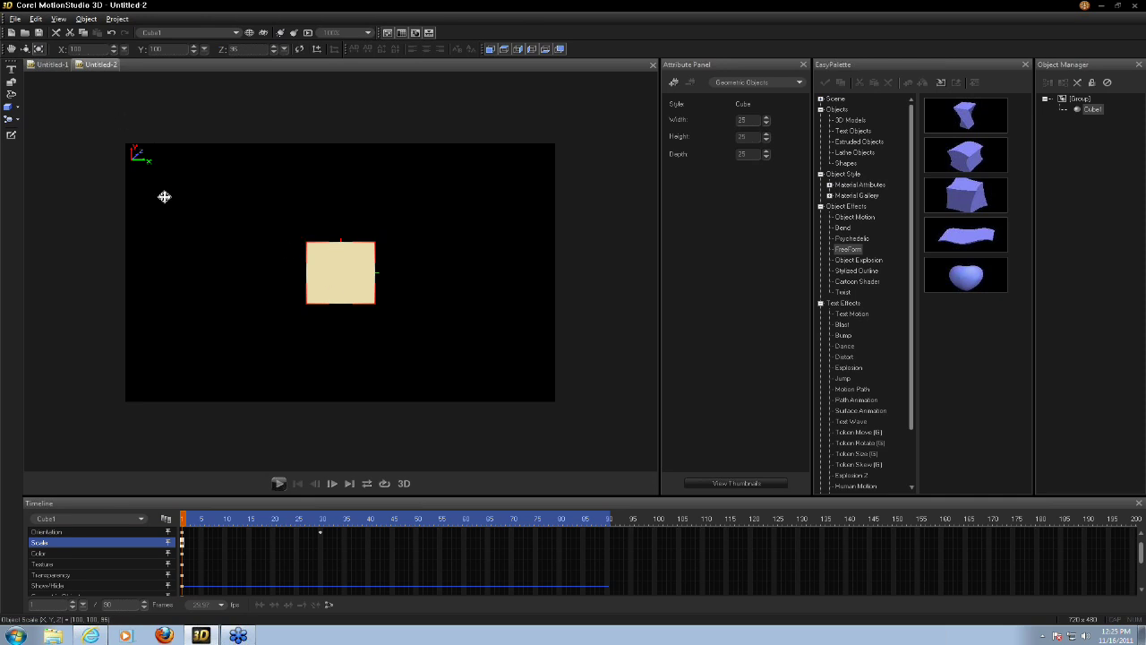
left_click_drag(304, 253, 353, 562)
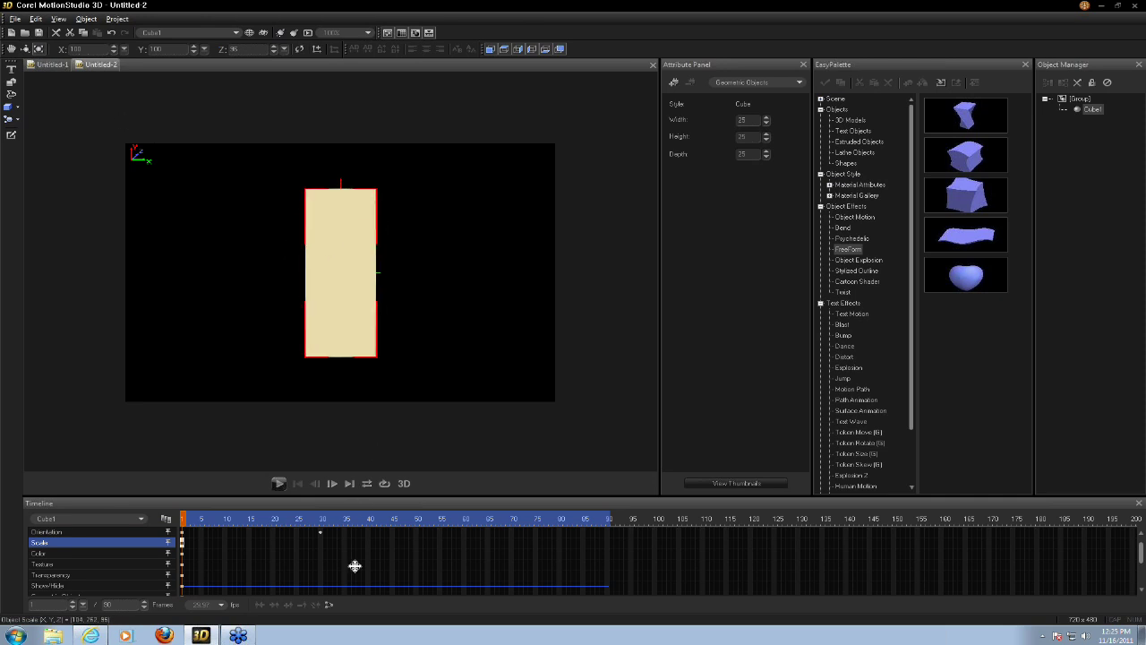
double_click(233, 49)
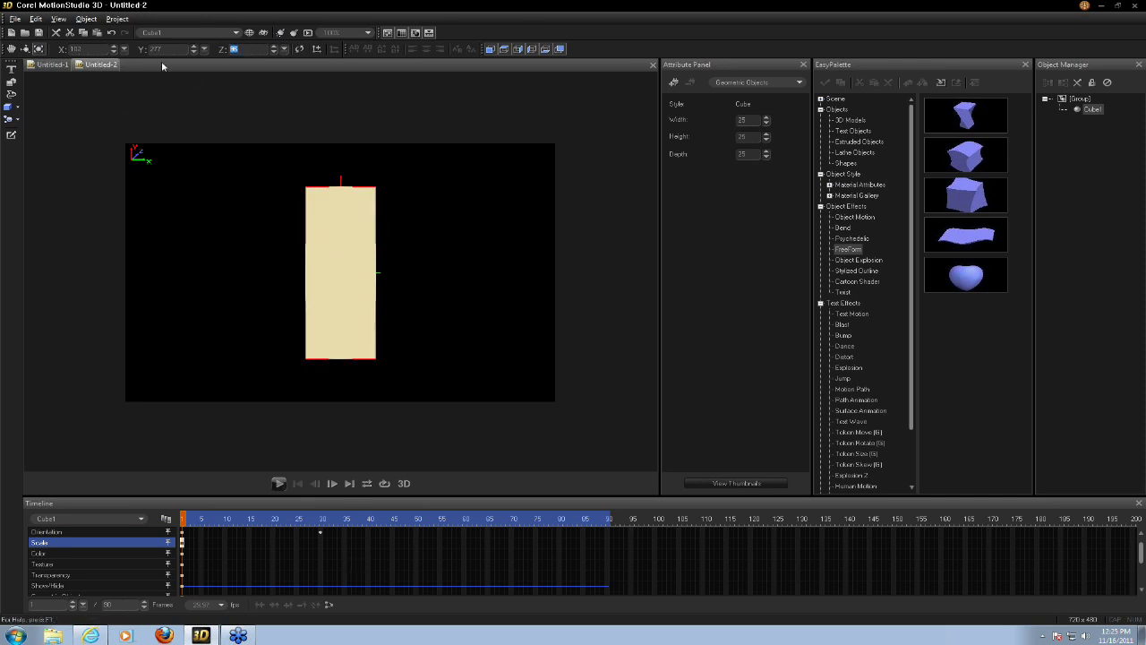
left_click(25, 48)
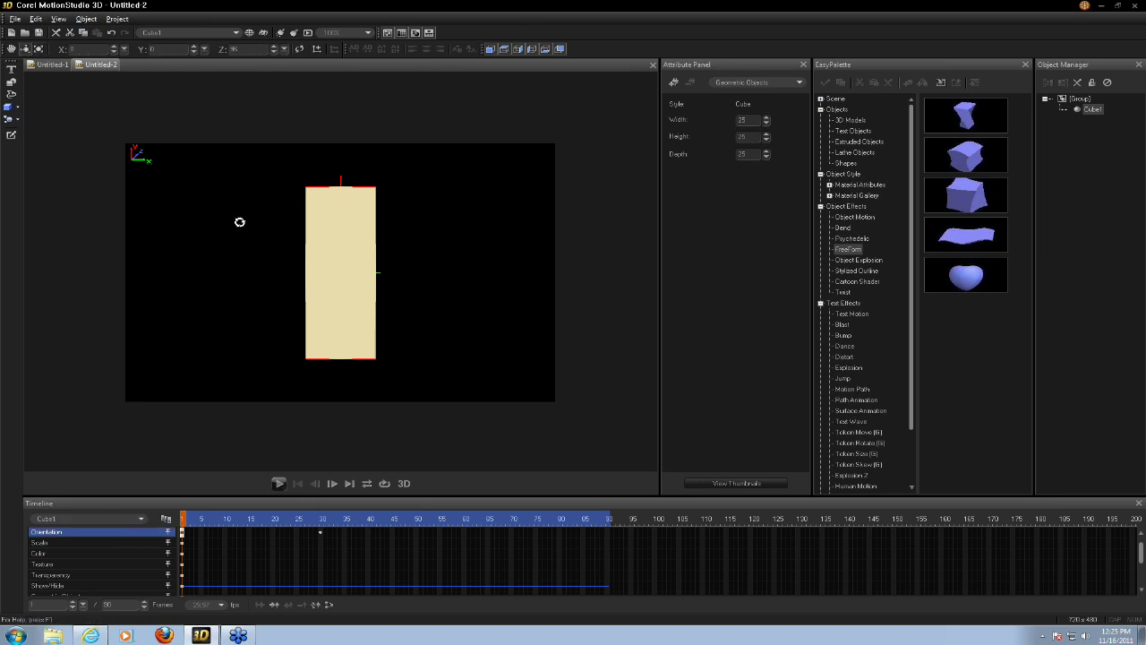
left_click_drag(335, 245, 350, 246)
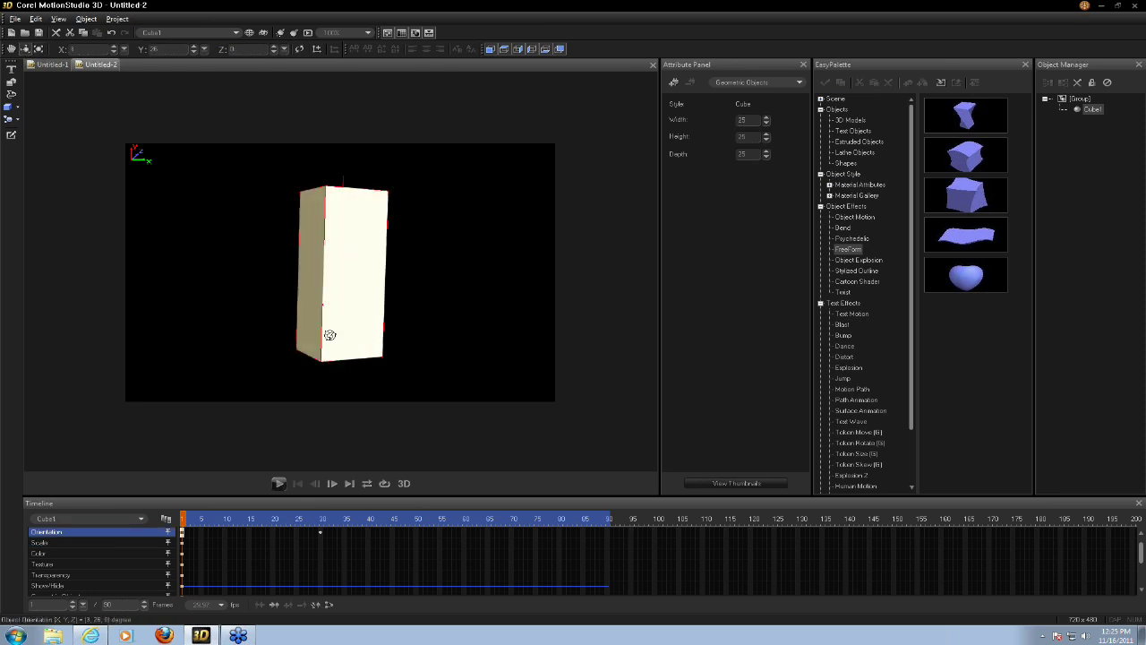
Stretch the cube into a long block with a Z scale of about 681 and rotate it to about 14 degrees around Y
left_click(37, 48)
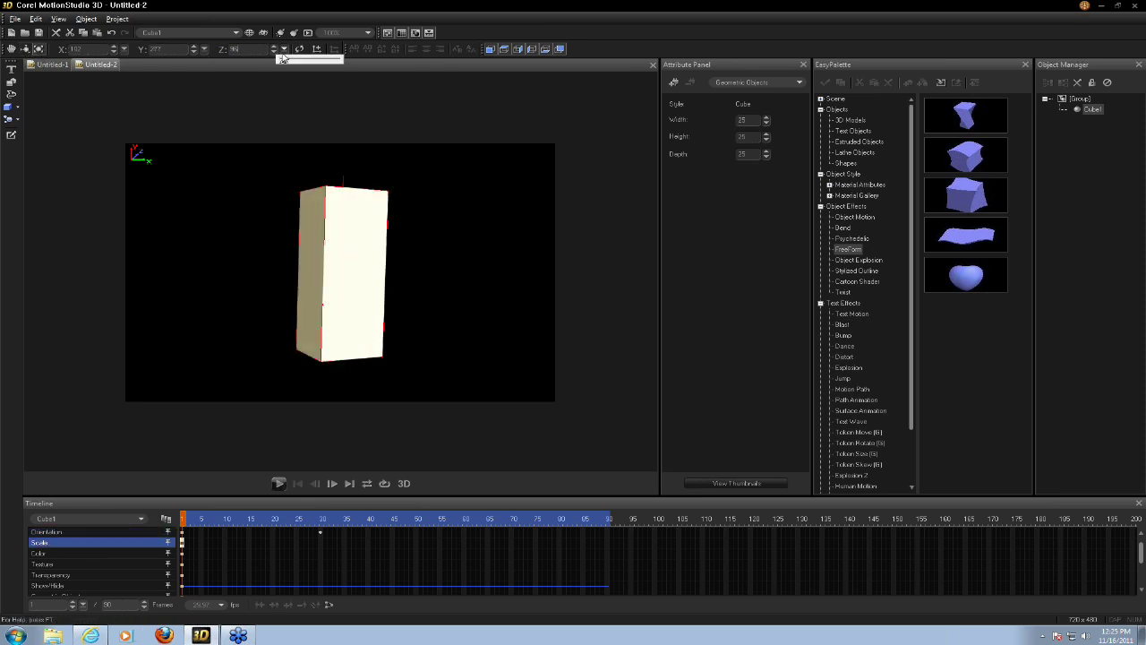
left_click_drag(300, 63, 309, 182)
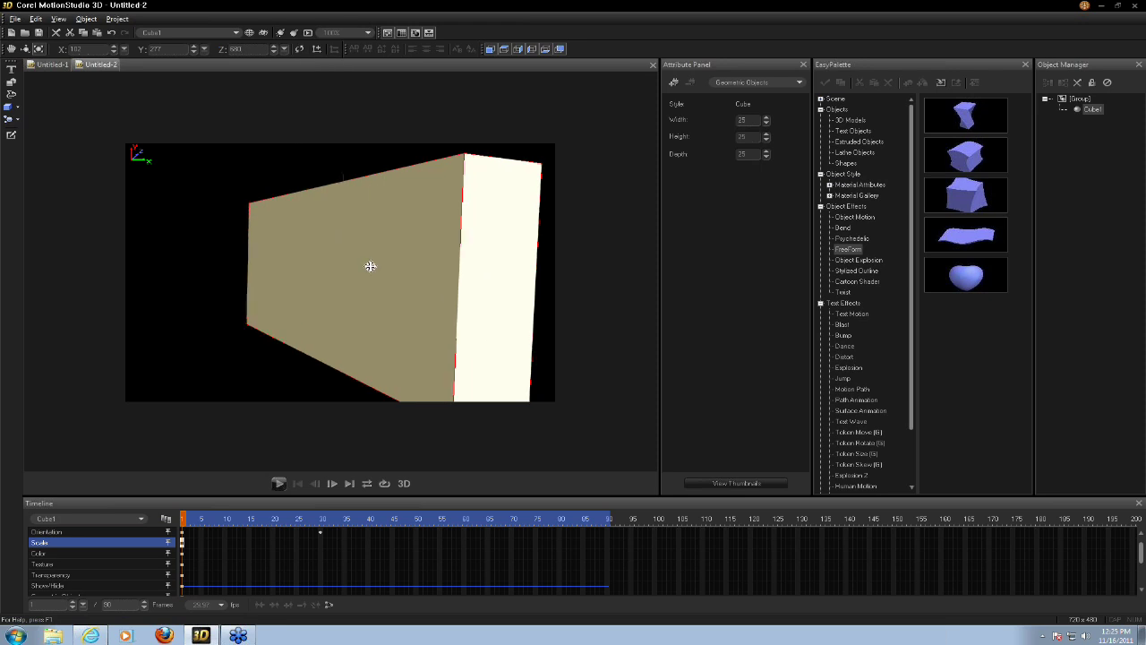
left_click_drag(413, 225, 361, 120)
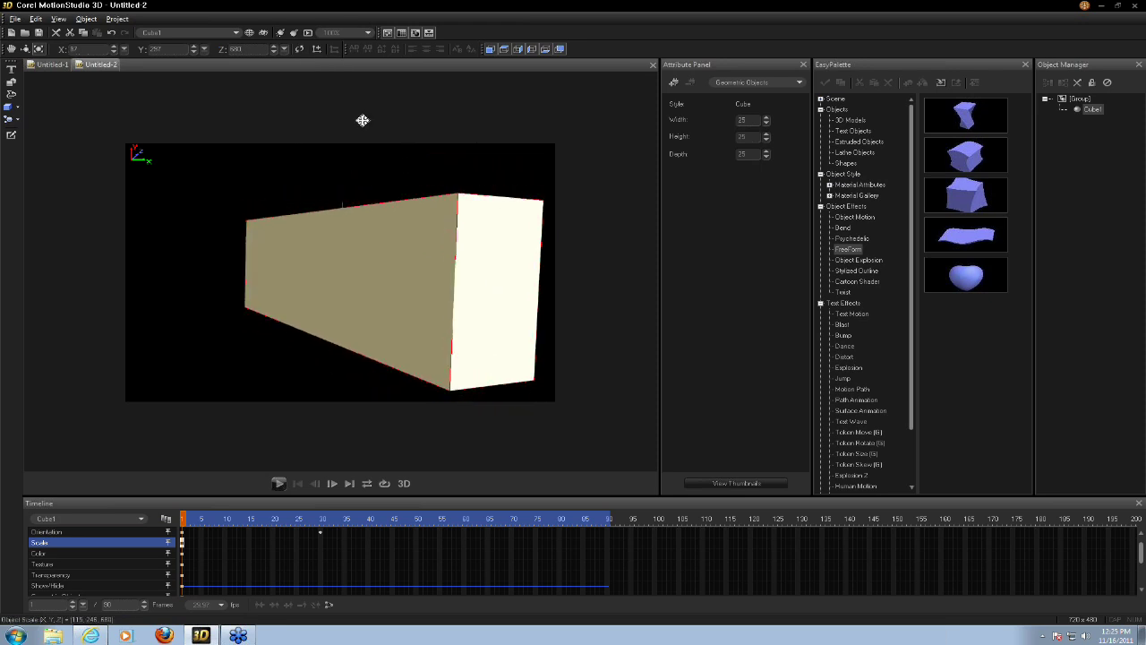
left_click(25, 48)
mouse_move(431, 326)
left_mouse_down()
mouse_move(415, 325)
mouse_move(424, 310)
mouse_move(422, 323)
left_mouse_up()
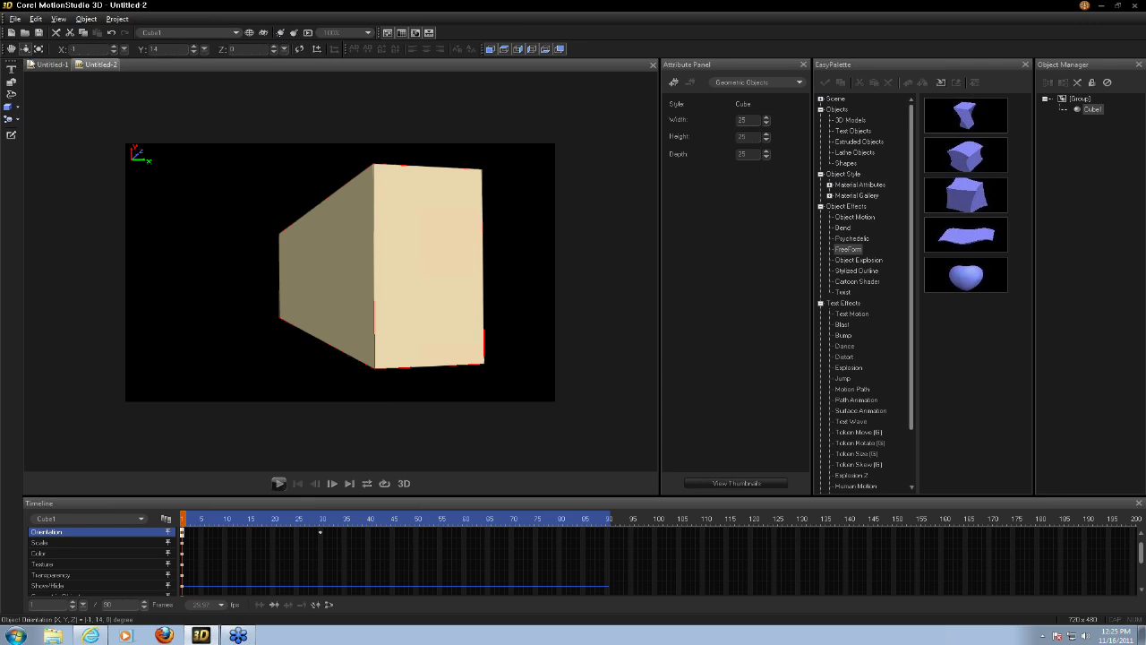
Move the block to about X 95, Y -12 at frame 1 and preview its animation from the start
left_click(12, 48)
left_click_drag(315, 245, 356, 291)
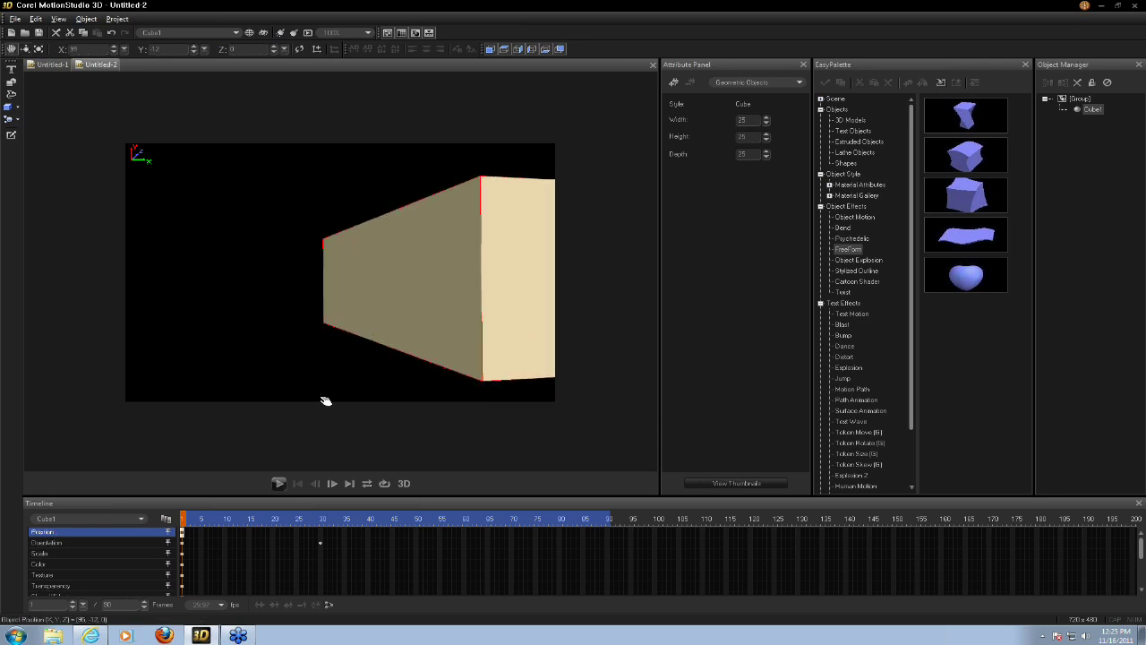
left_click(320, 517)
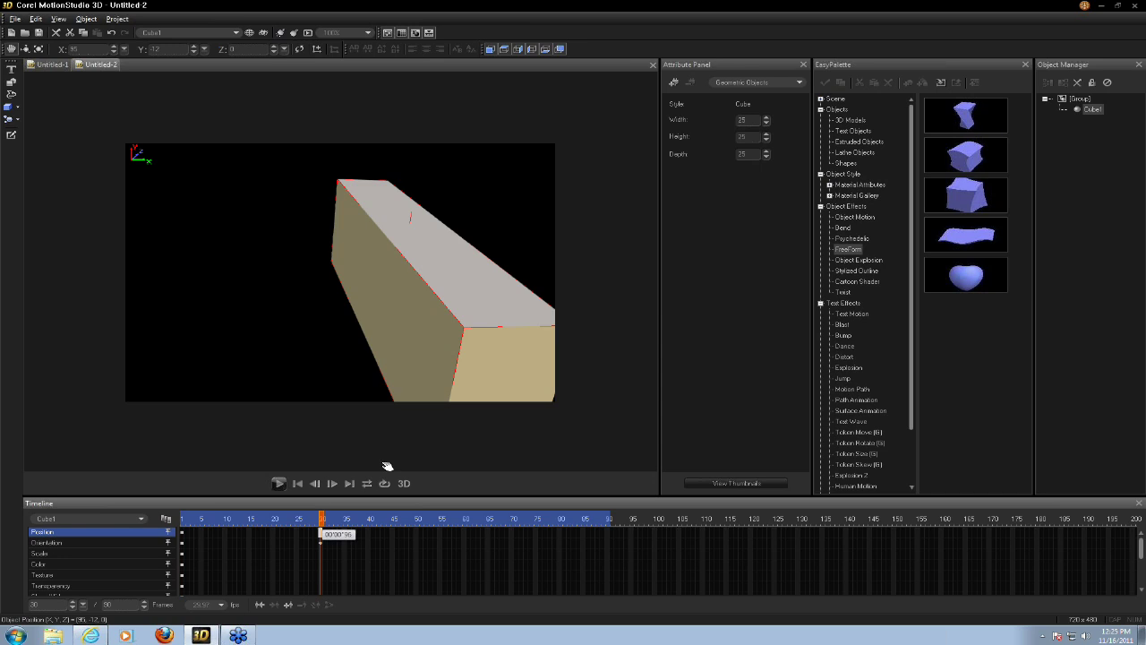
left_click(298, 485)
left_click(278, 483)
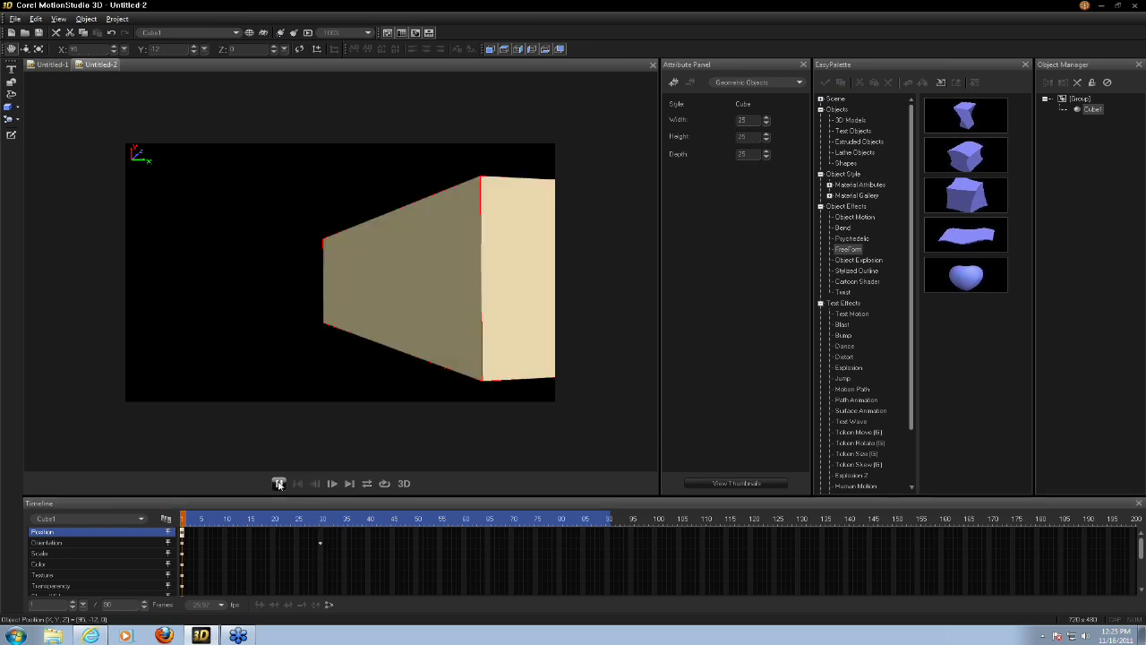
left_click(296, 484)
Browse the particle effect presets in the Custom, Bubble, Smoke, Snow and Fire categories
left_click(18, 122)
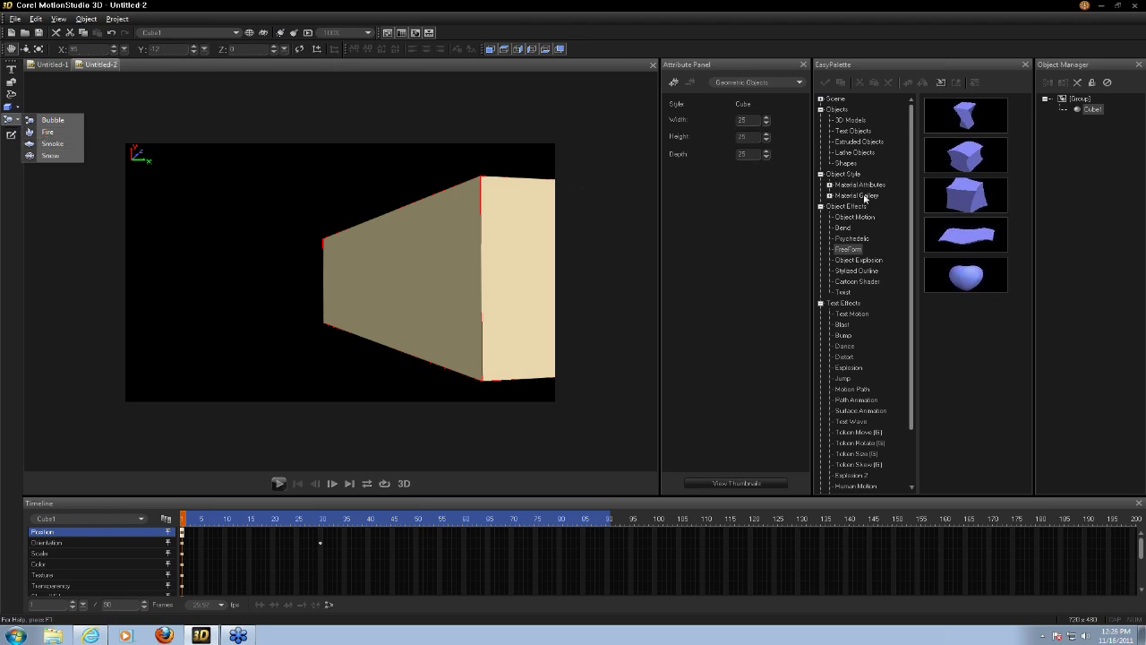
left_click(821, 305)
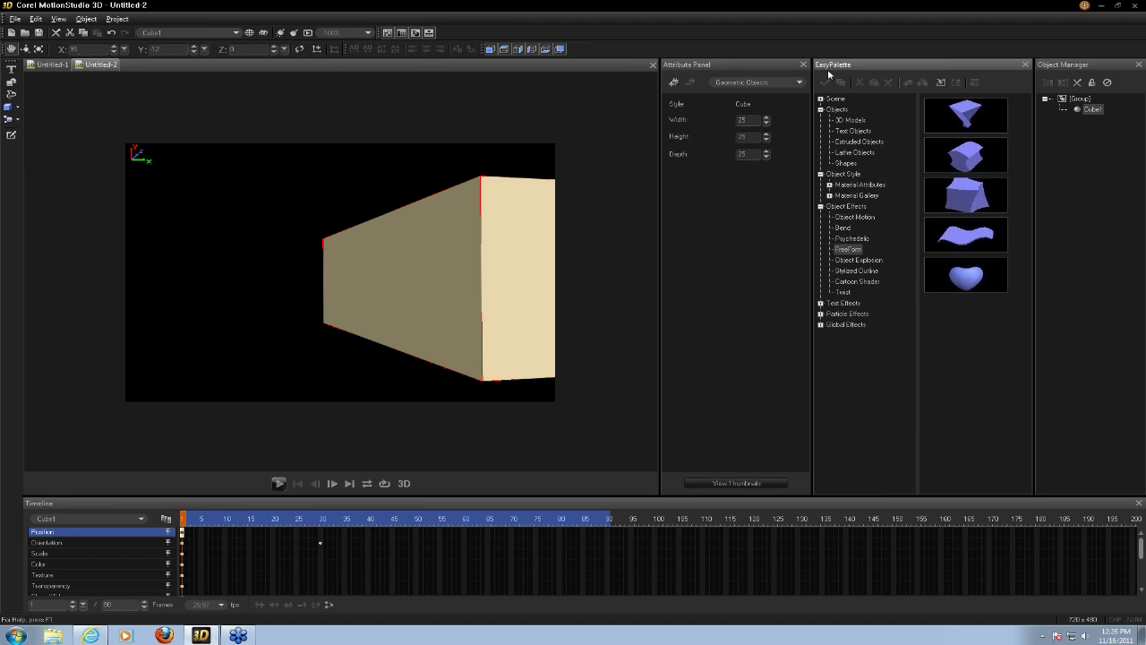
left_click(820, 313)
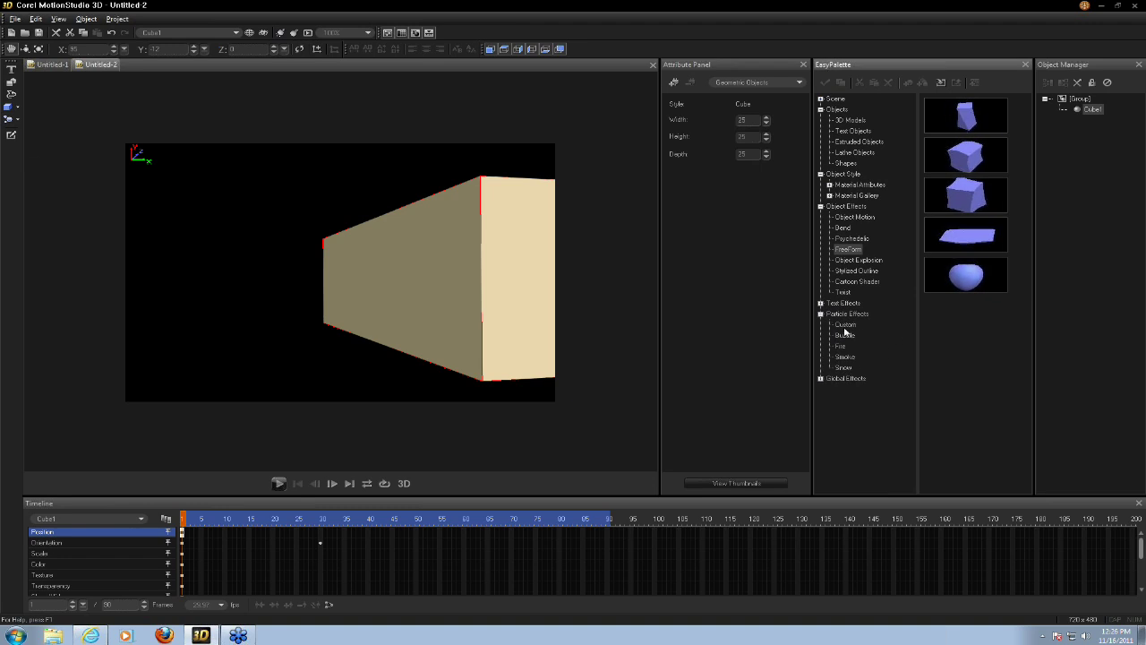
left_click(845, 325)
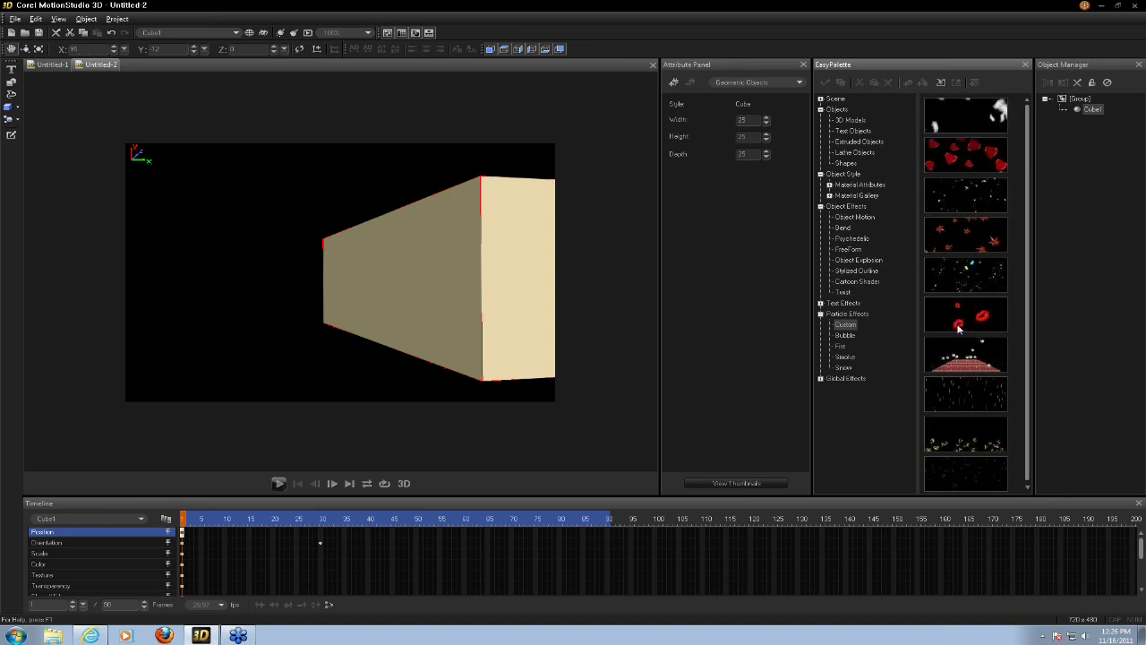
left_click(850, 337)
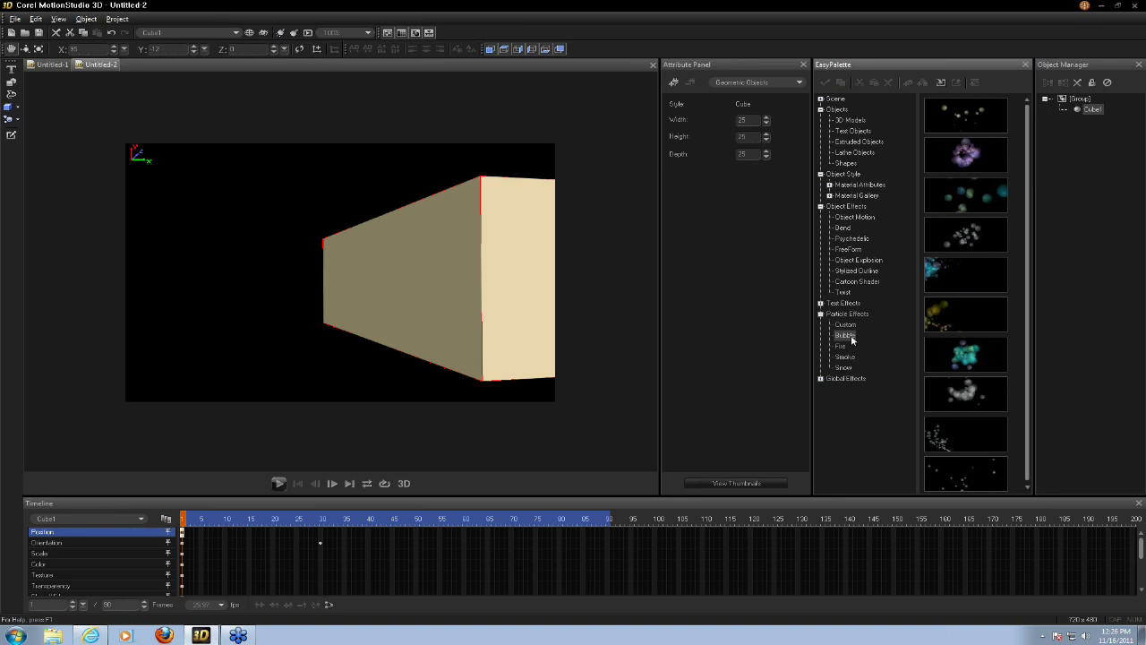
left_click(845, 357)
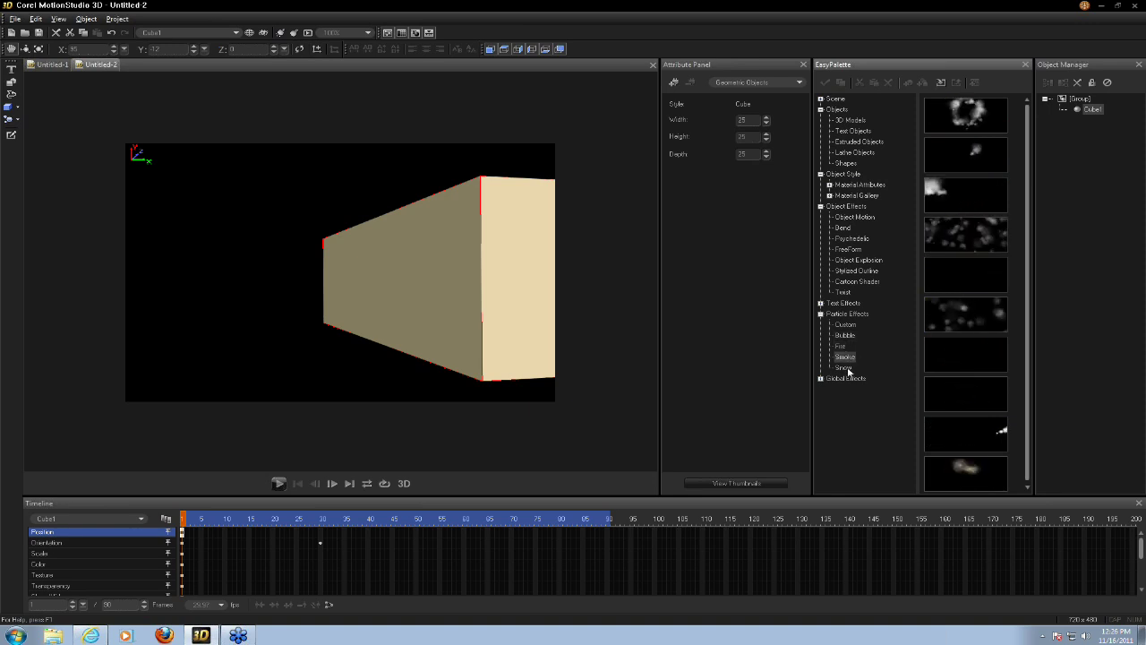
left_click(845, 368)
left_click(841, 346)
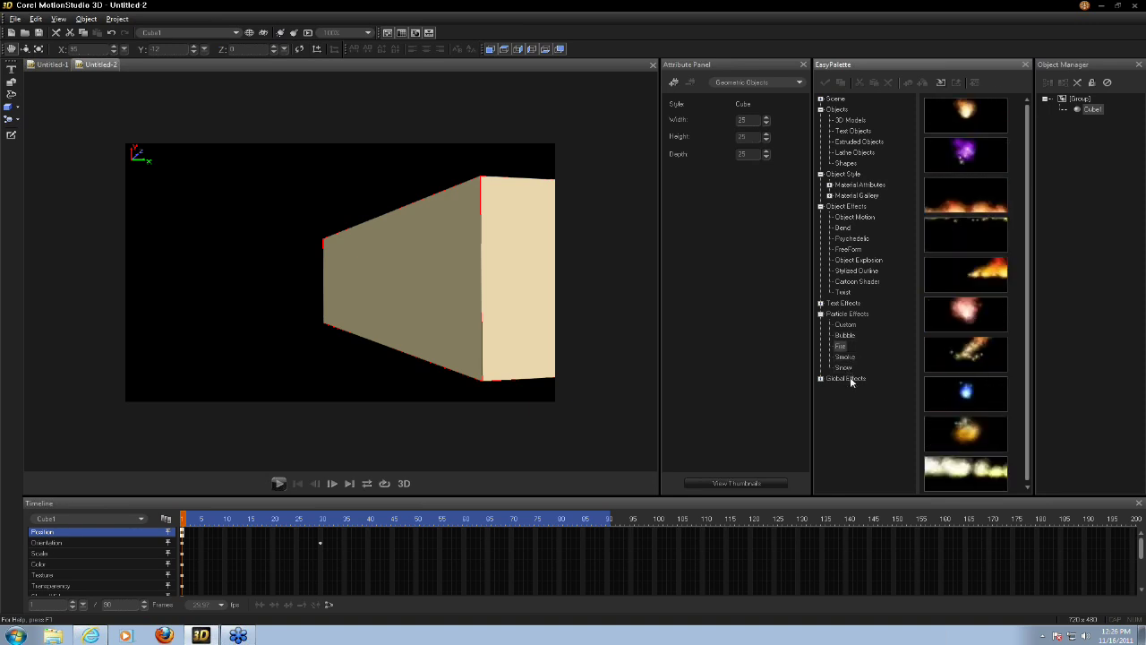
Add the blue Fire particle preset to the scene and play its animation several times
double_click(956, 397)
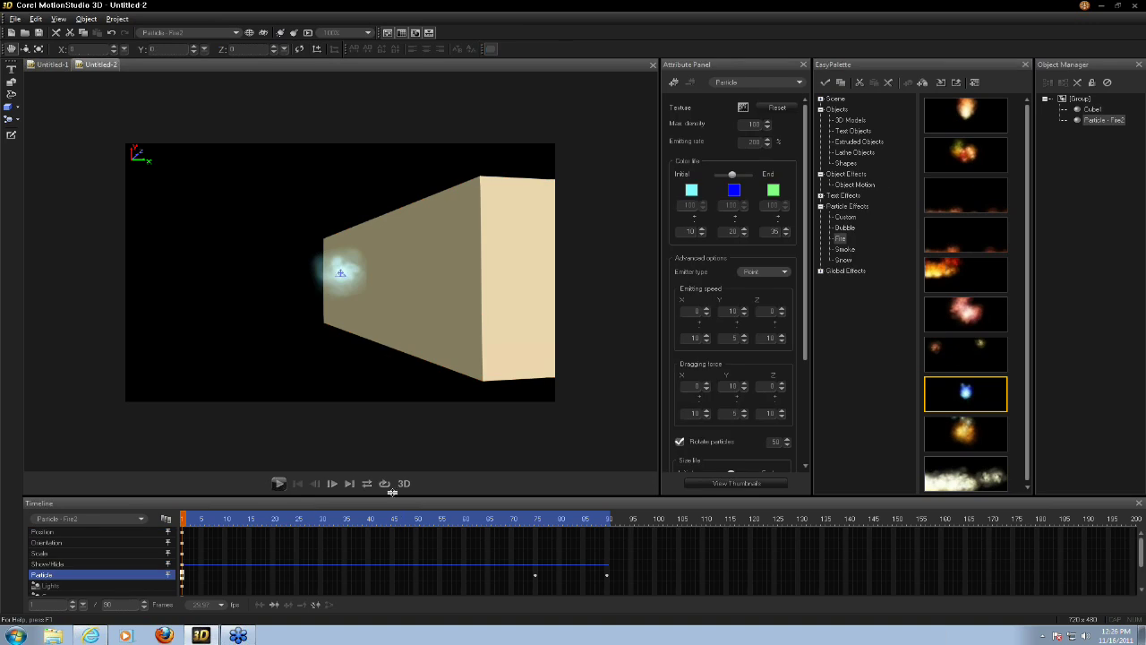
left_click(278, 484)
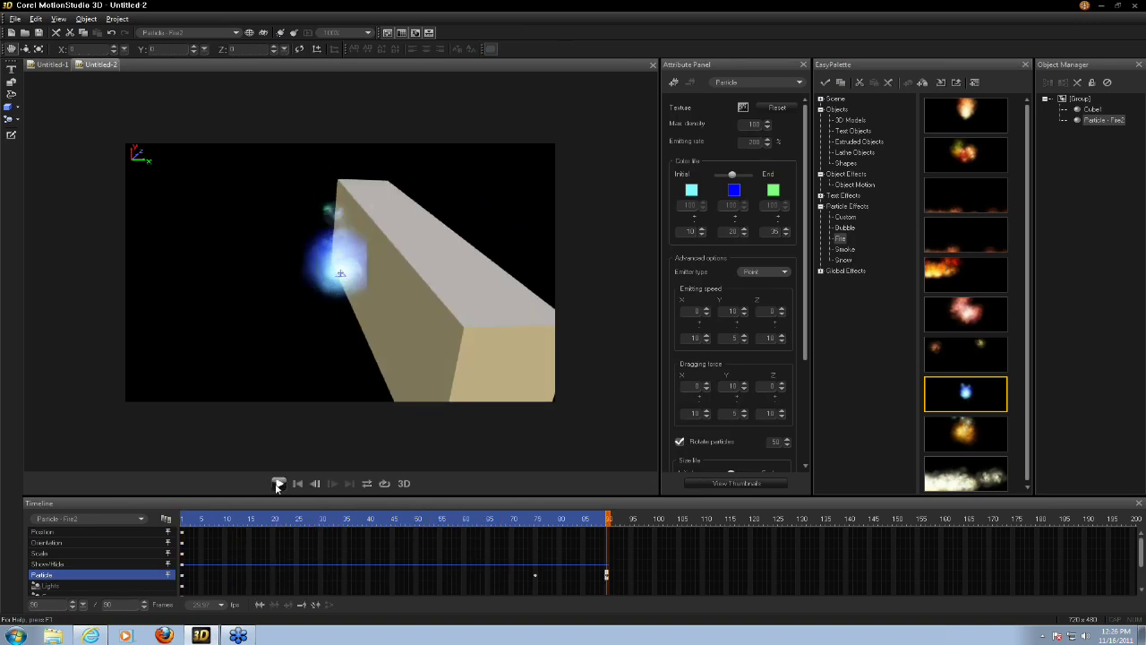
left_click(278, 484)
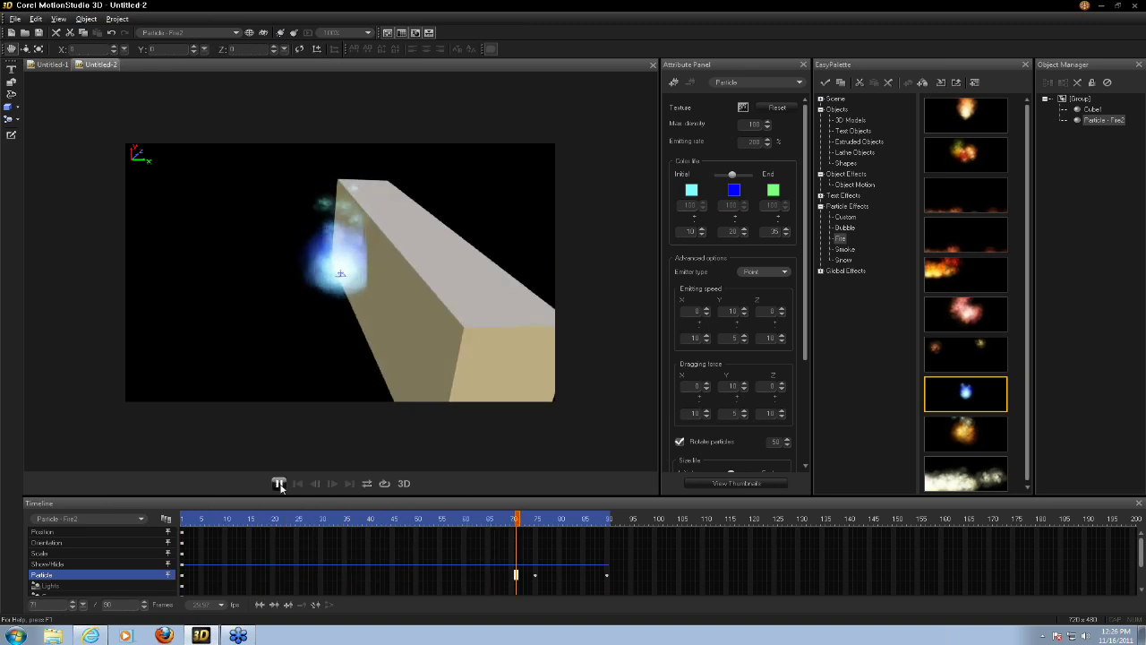
left_click(278, 483)
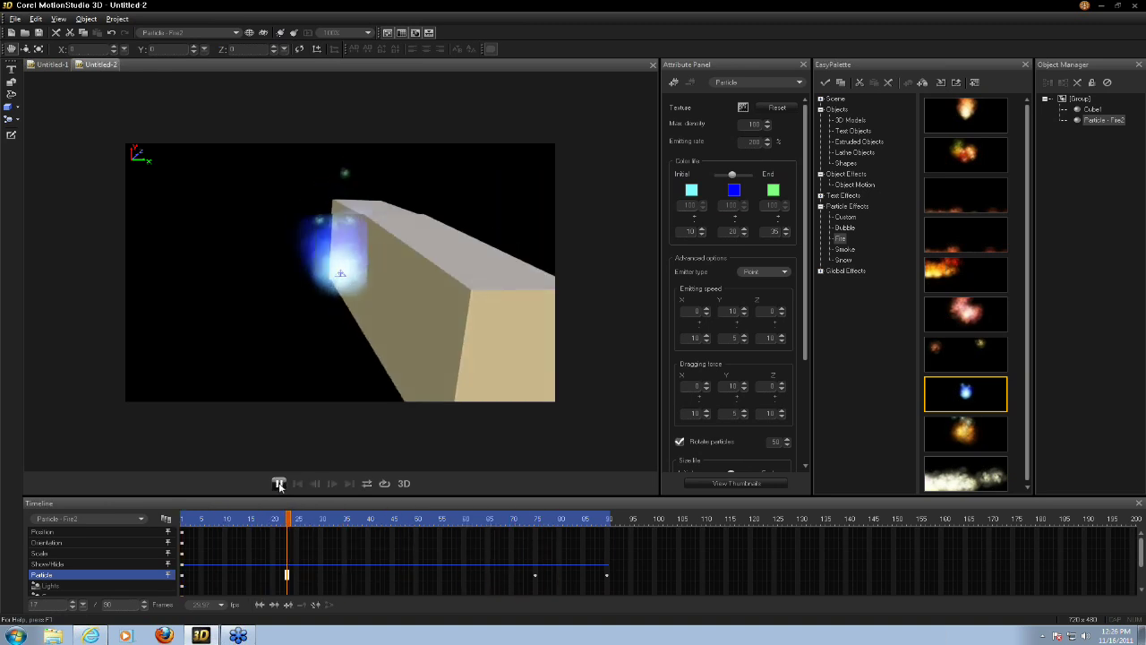
left_click(297, 484)
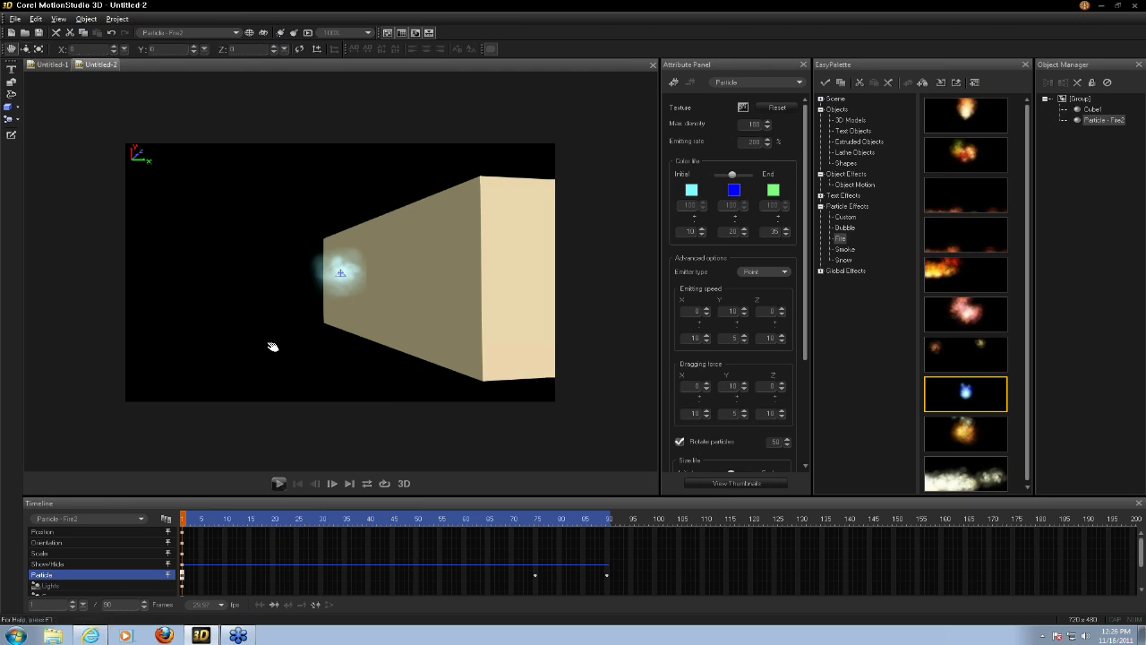
Move the fire particle away from the block to about X -189, Y -9 and play the animation
left_click_drag(272, 342, 186, 351)
left_click(279, 483)
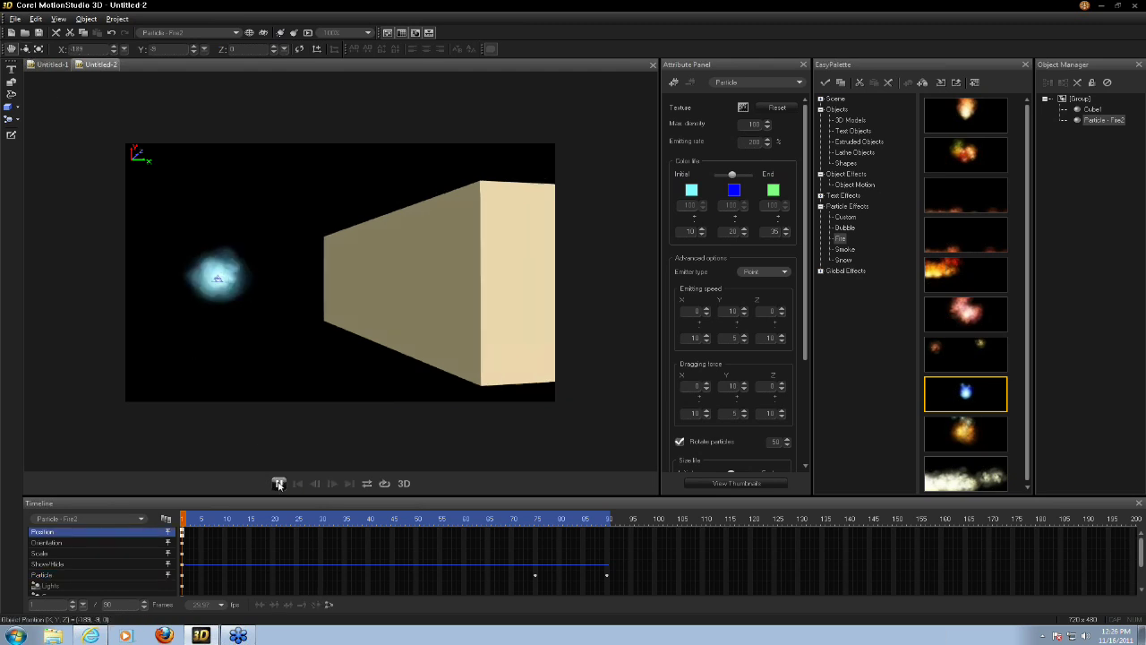
left_click(297, 484)
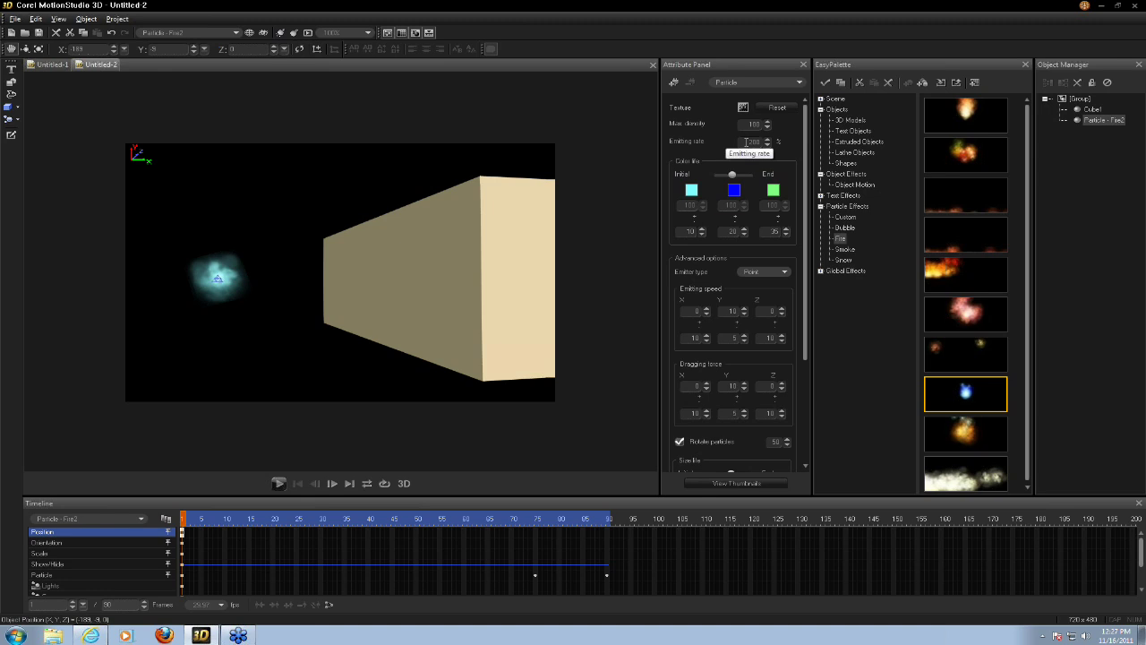
Set the fire particle's X dragging force variation to 55 and play the animation
left_click_drag(805, 206, 806, 269)
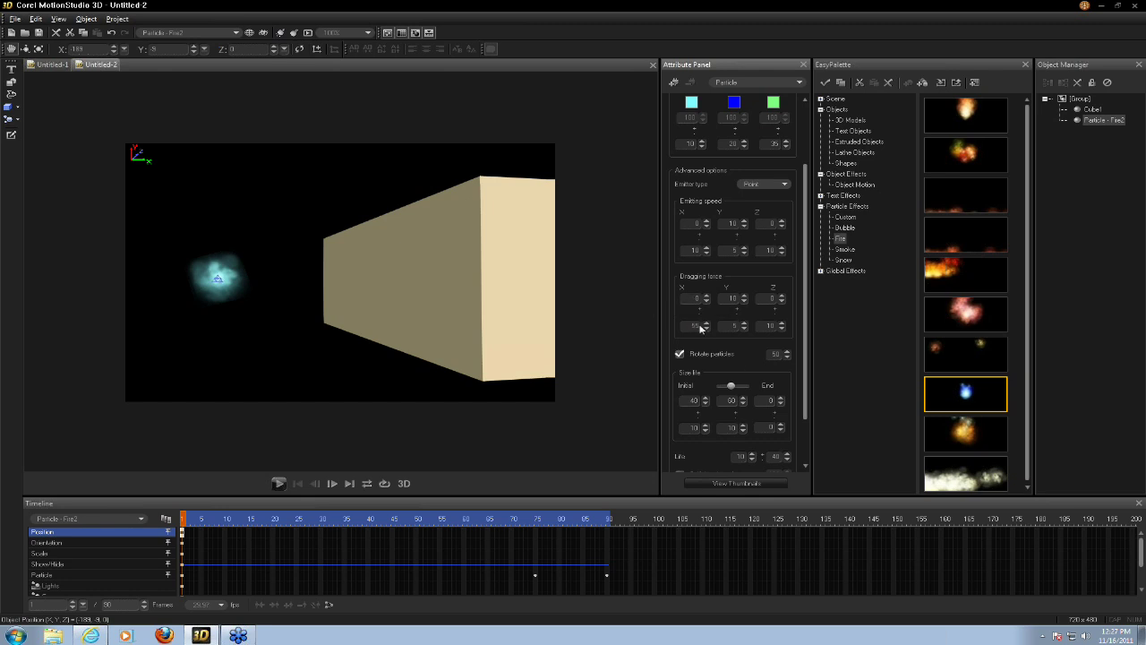
left_click(279, 484)
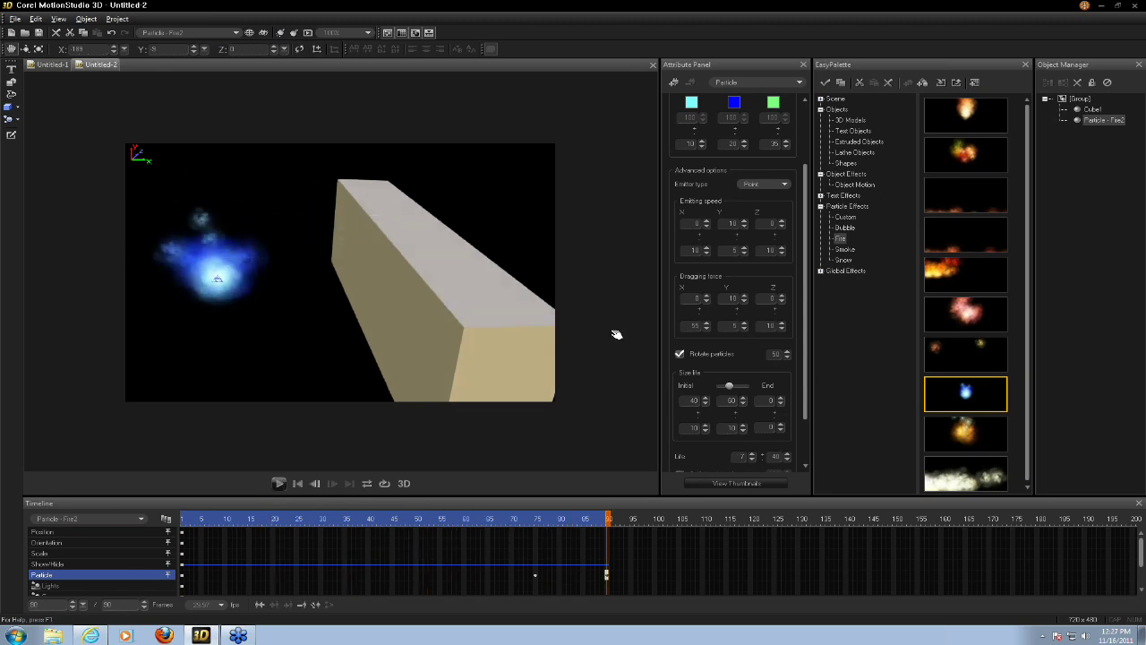
left_click(297, 483)
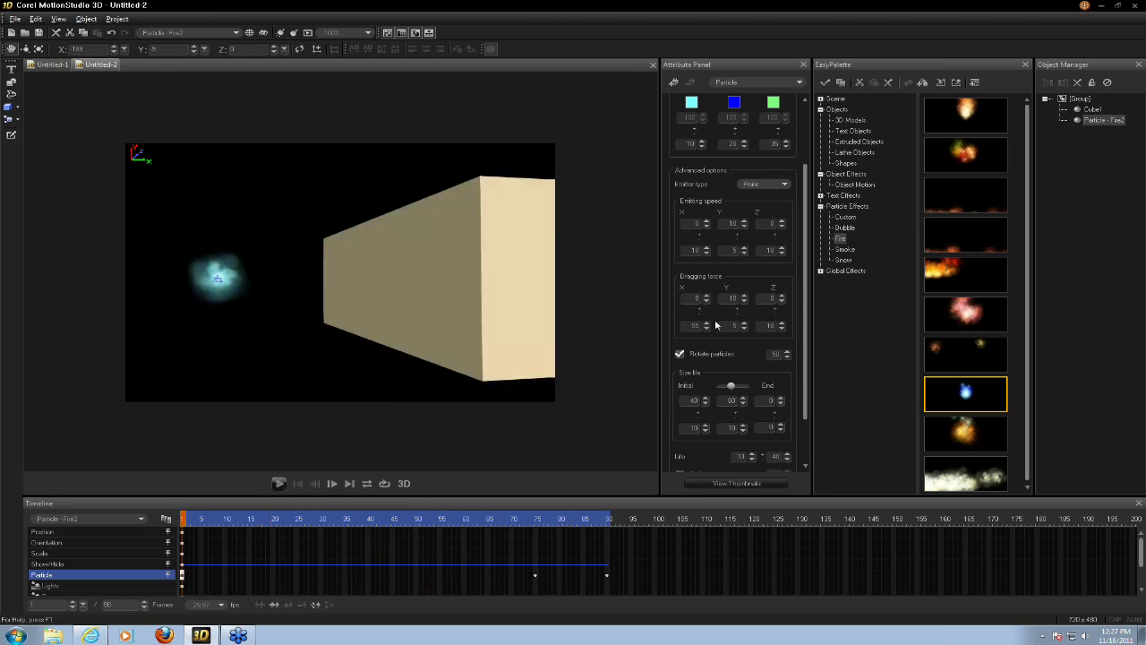
Set the fire particle's X dragging force to 55 with a variation of 0, play the animation and return to the first frame
double_click(695, 299)
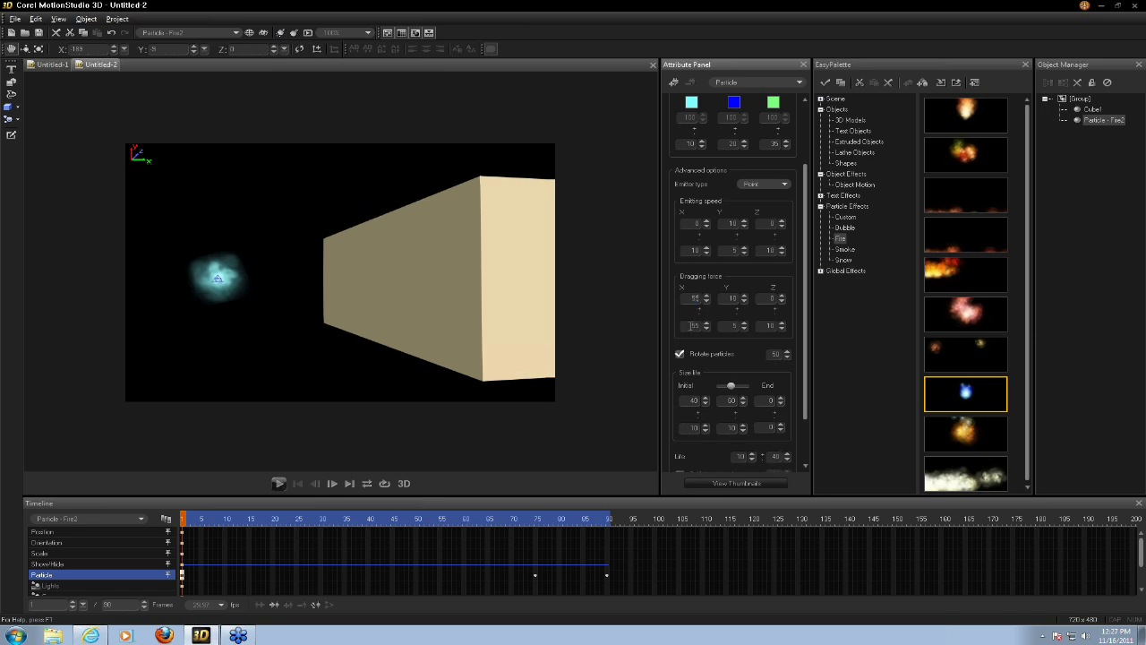
double_click(689, 325)
left_click(705, 329)
left_click(279, 483)
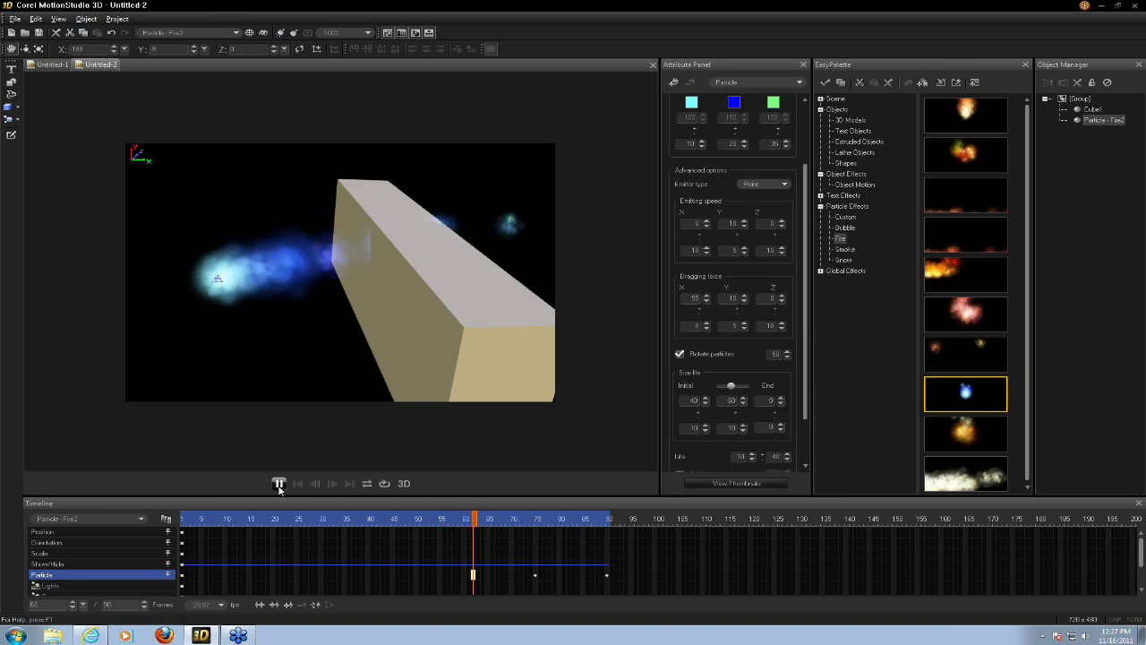
left_click(279, 484)
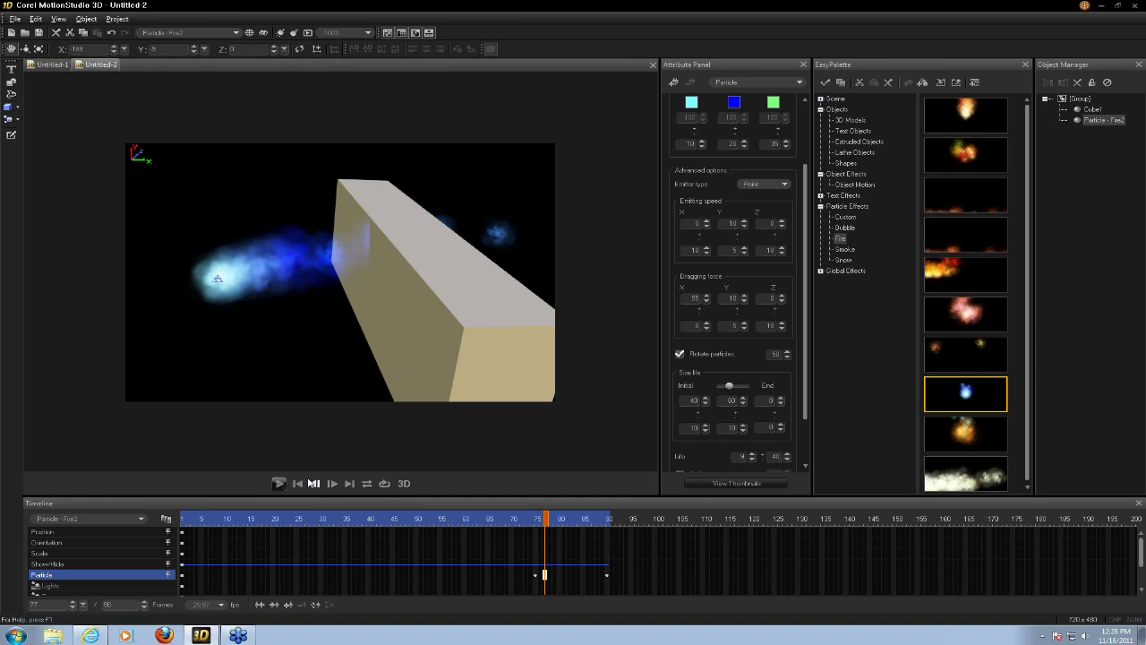
left_click(299, 483)
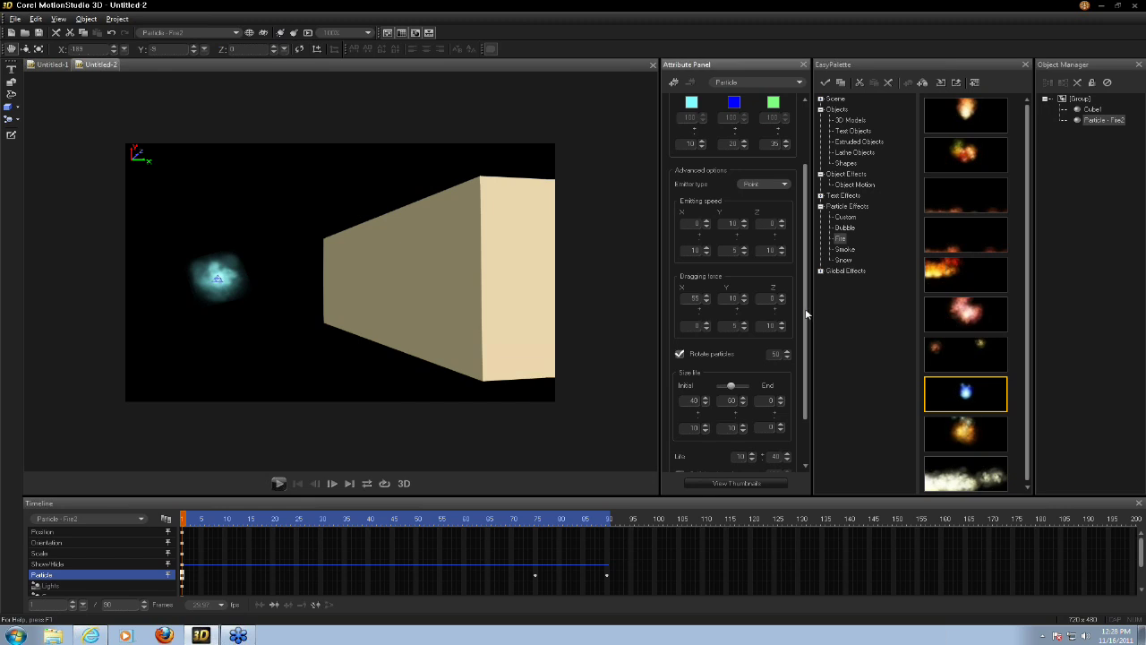
Enable collision detection for the fire particle and preview the animation against the block
scroll(804, 407, "down", 2)
left_click(680, 414)
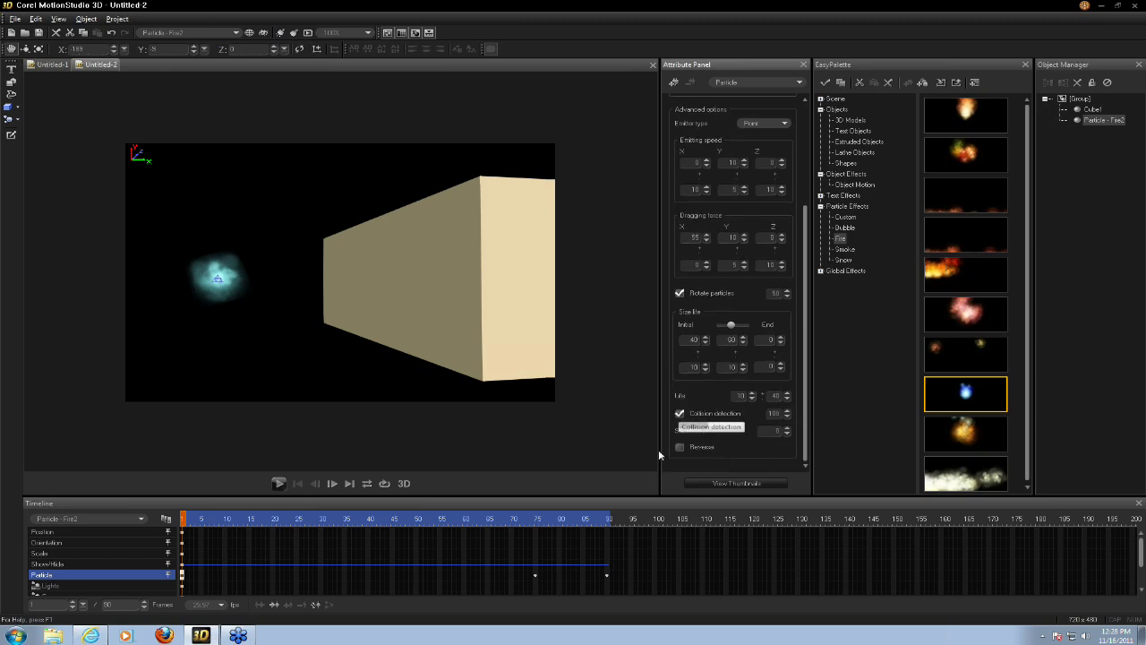
left_click(278, 484)
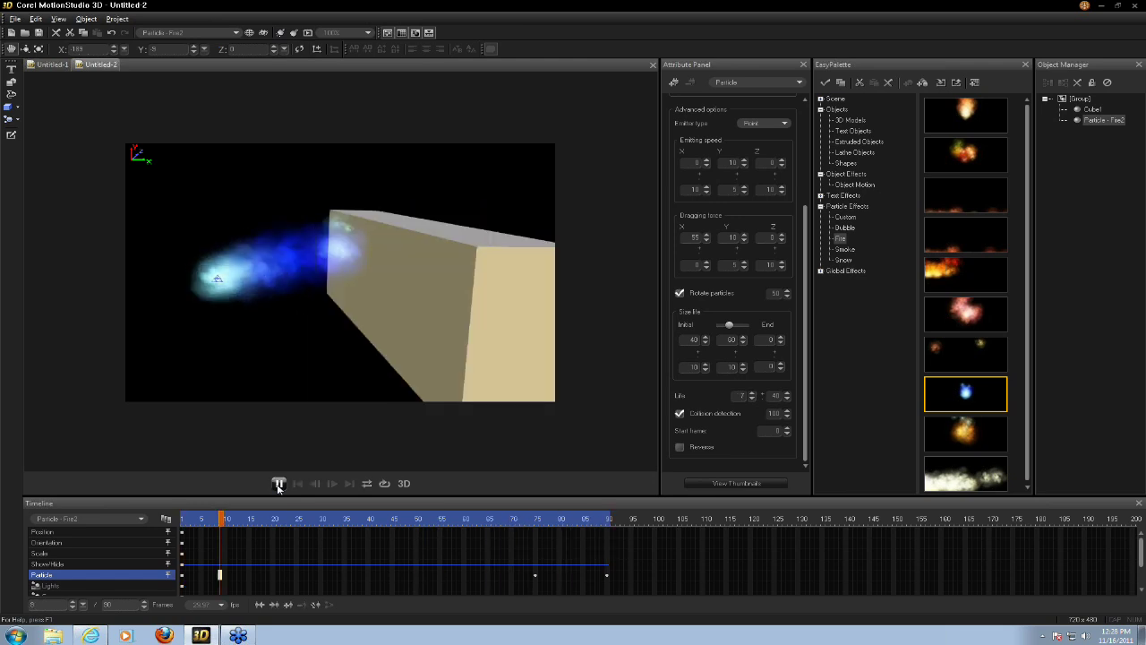
left_click(278, 484)
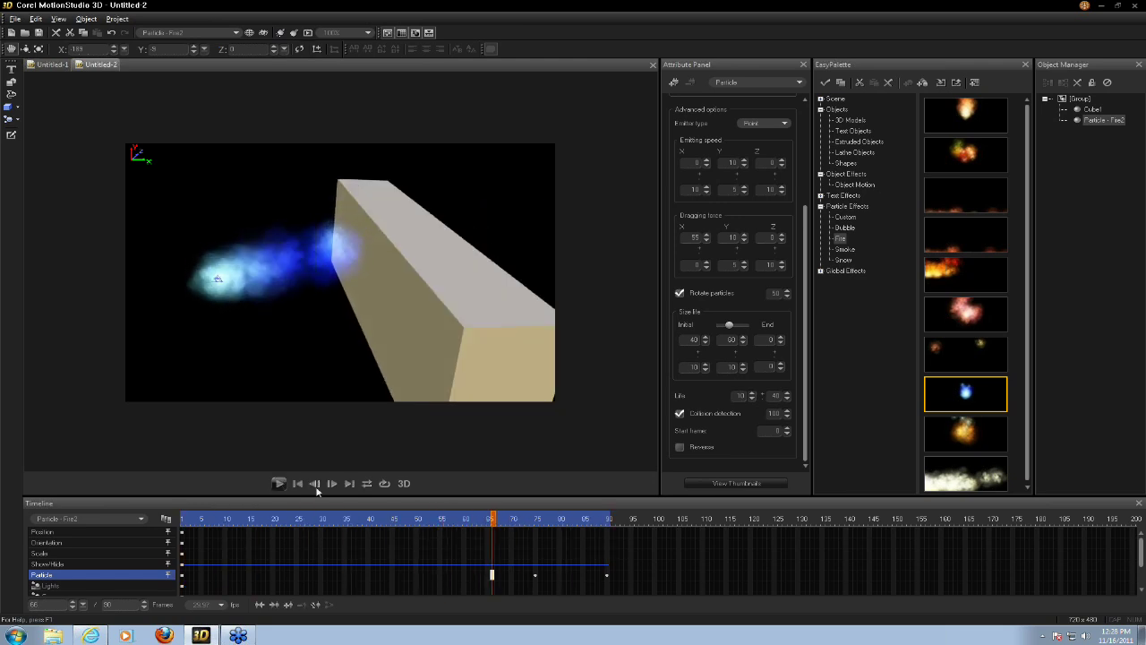
Move the block toward the flame to about X -4, Y 31 at frame 36
left_click(349, 518)
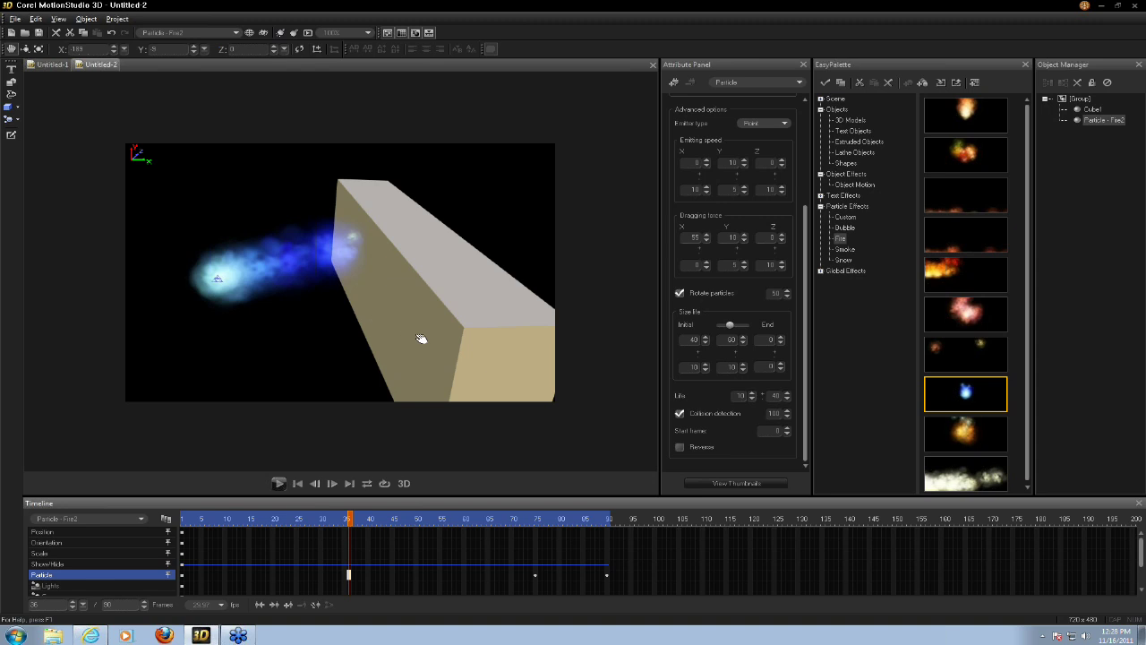
left_click(493, 354)
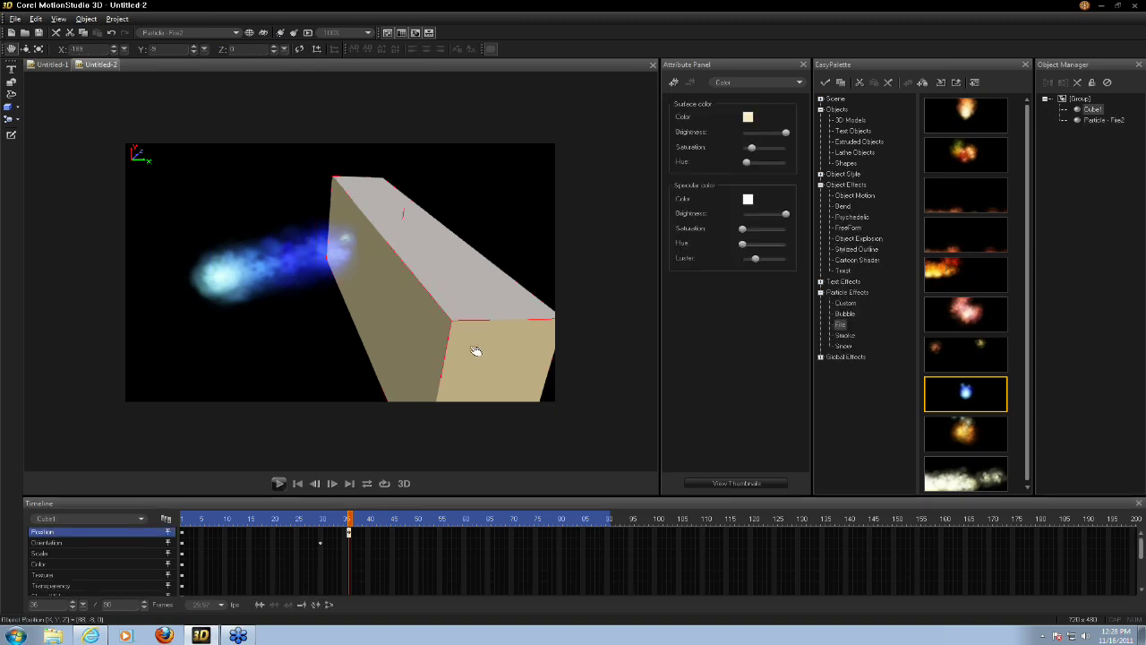
left_click_drag(475, 351, 376, 320)
mouse_move(430, 341)
left_mouse_down()
mouse_move(450, 343)
mouse_move(438, 337)
left_mouse_up()
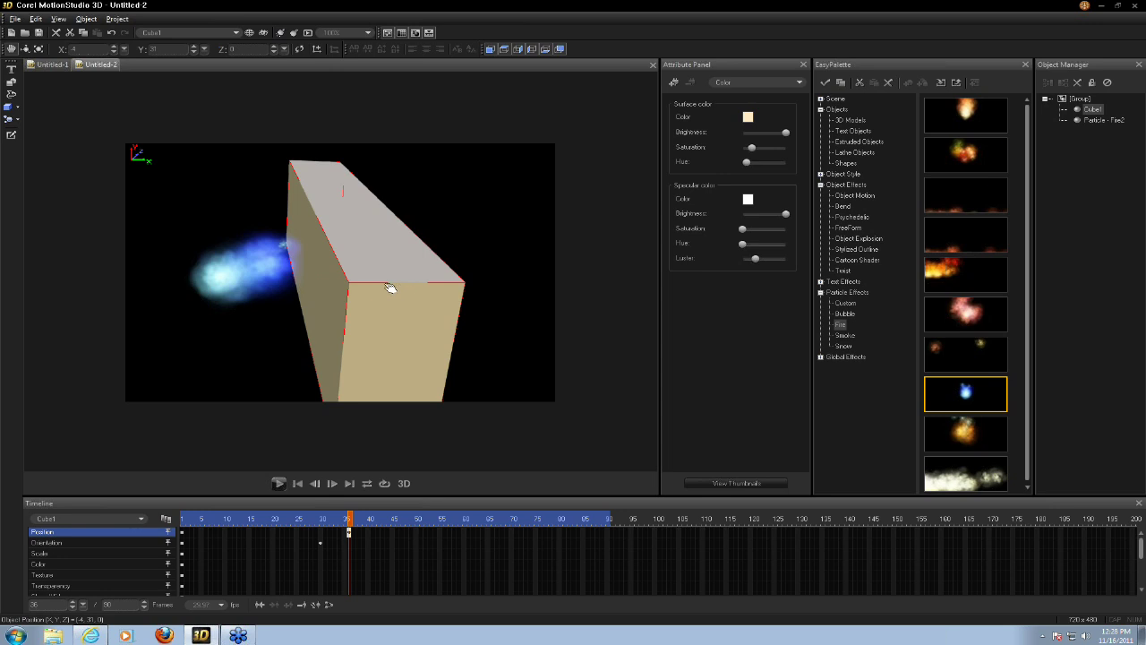
Create a new project and insert a cube into the scene
left_click(12, 33)
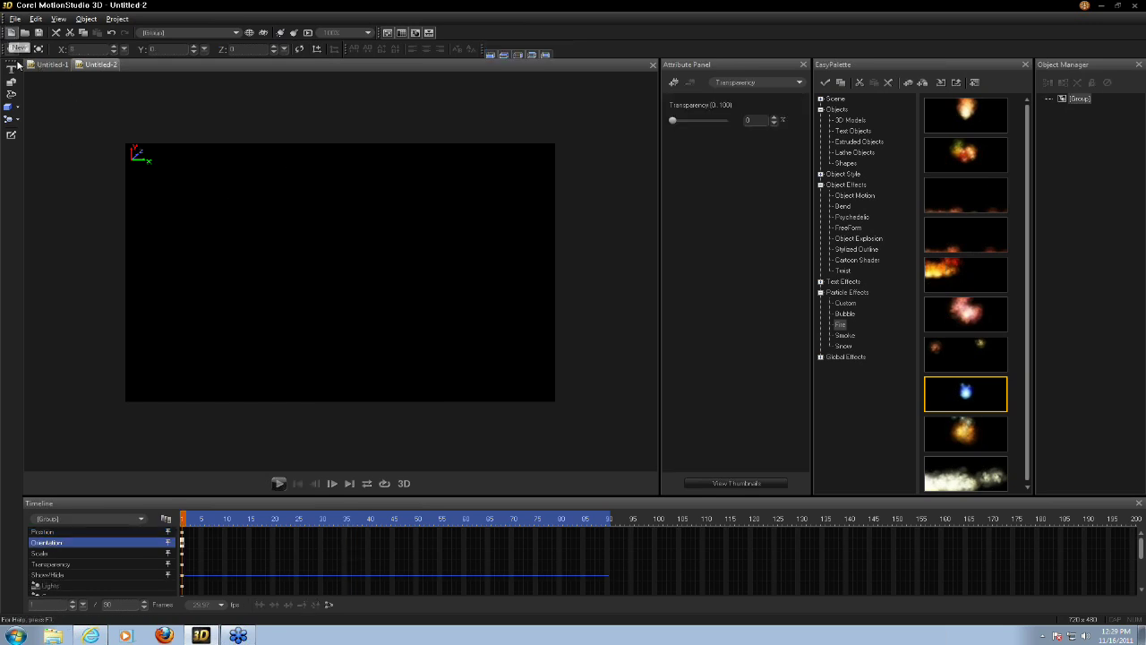
left_click(16, 107)
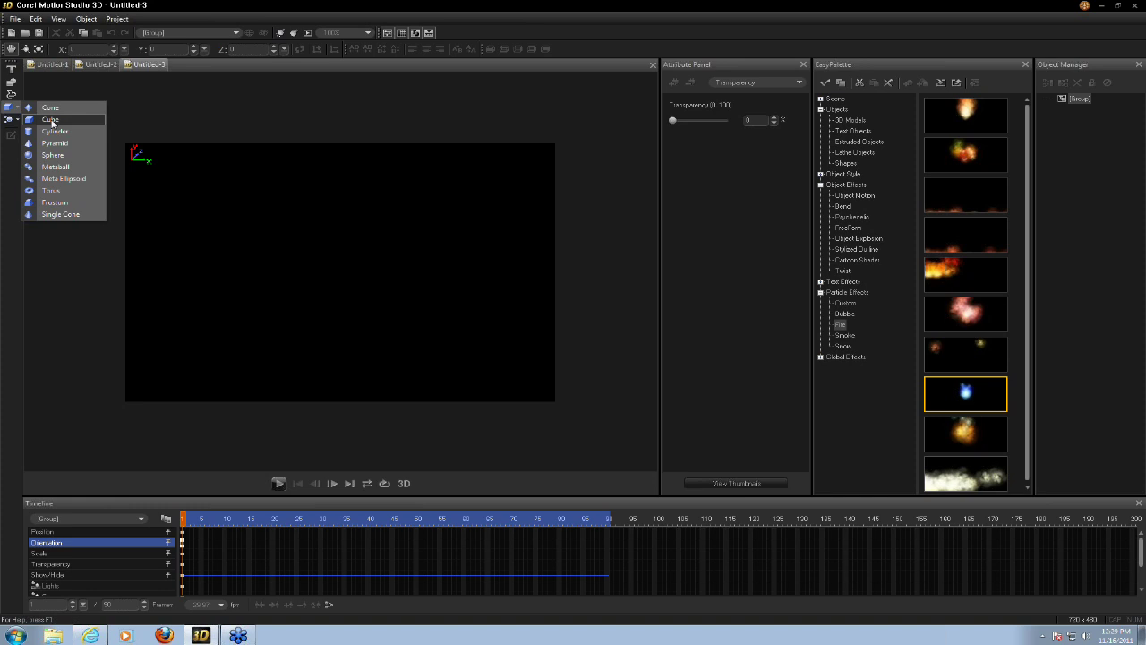
left_click(40, 108)
left_click(335, 269)
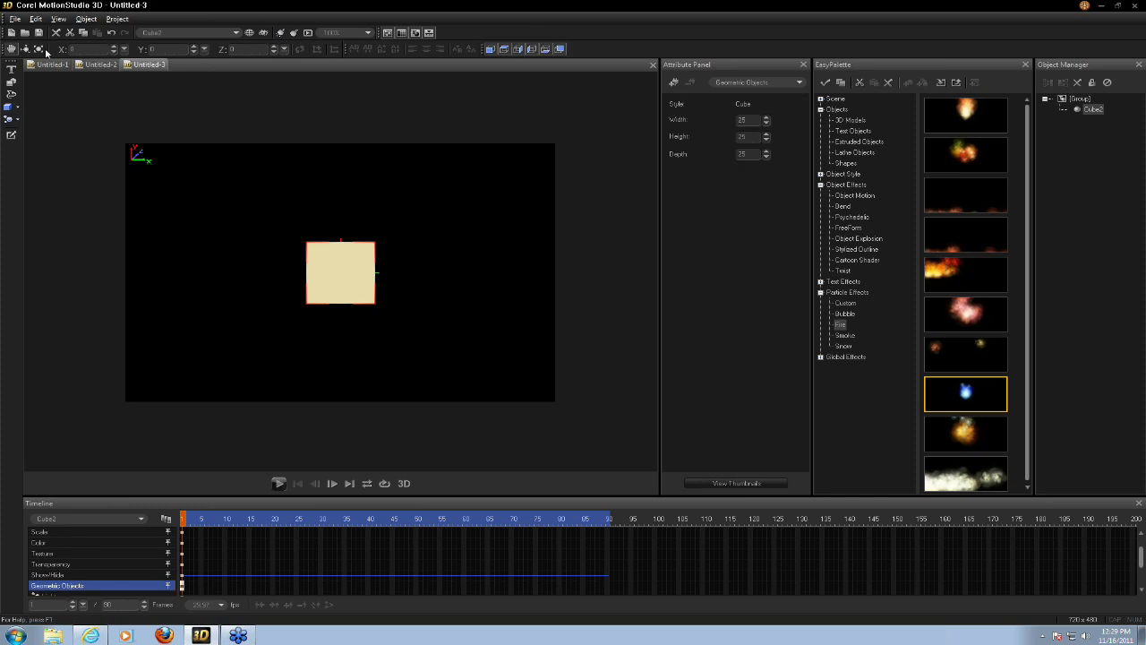
Scale the cube to about X 247, Y 123 and move it down to about X 16, Y -125
left_click(39, 50)
left_click_drag(390, 285, 617, 332)
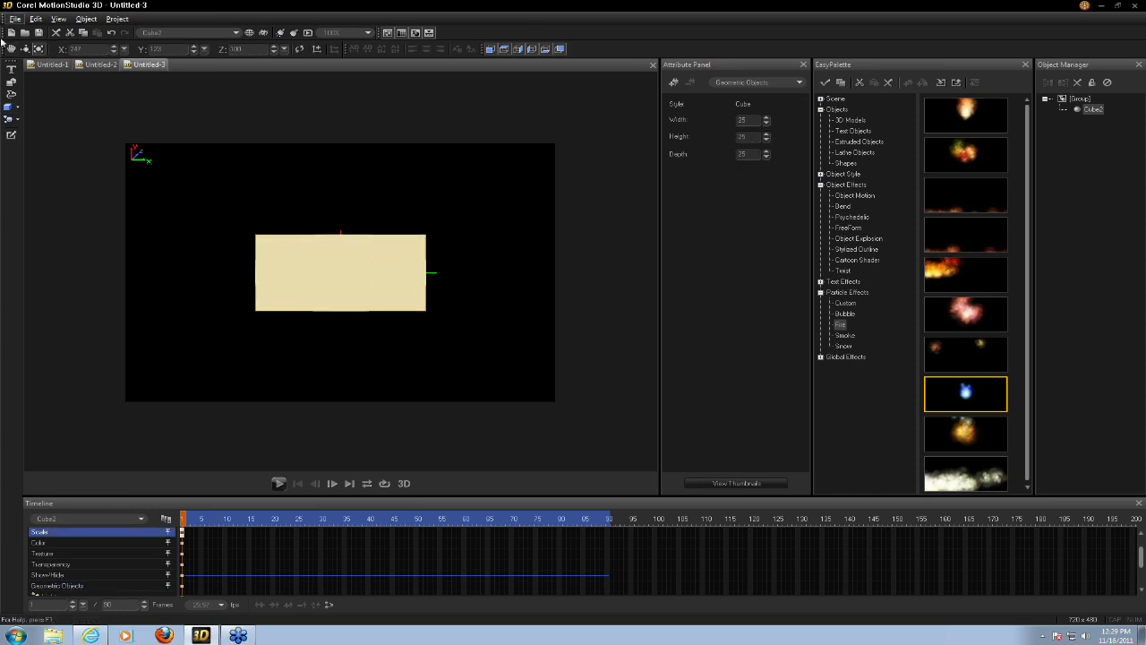
left_click(10, 48)
left_click_drag(313, 251, 325, 302)
Add the fifth Snow particle preset to the scene, play its animation and return to the first frame
left_click(846, 335)
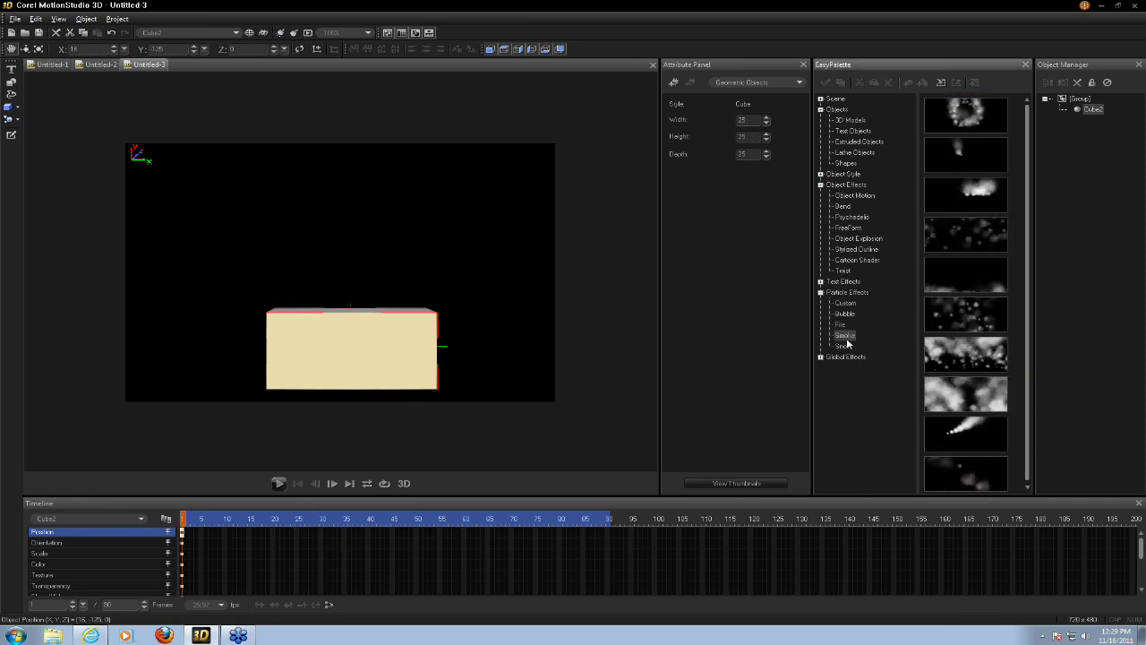
left_click(844, 345)
double_click(969, 285)
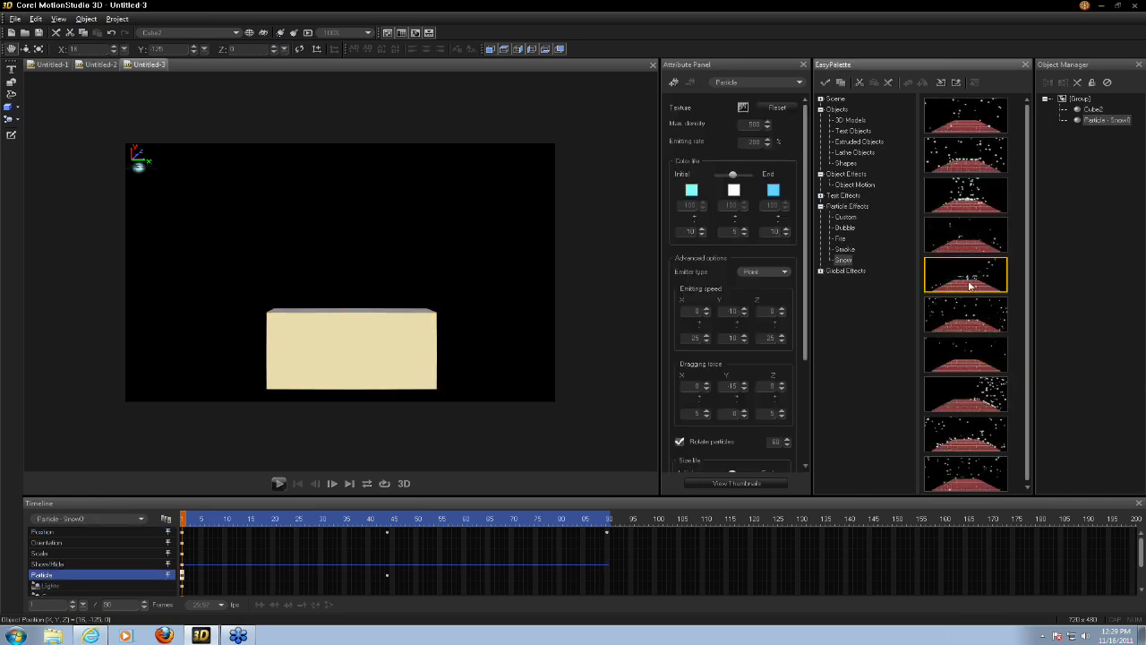
left_click(279, 484)
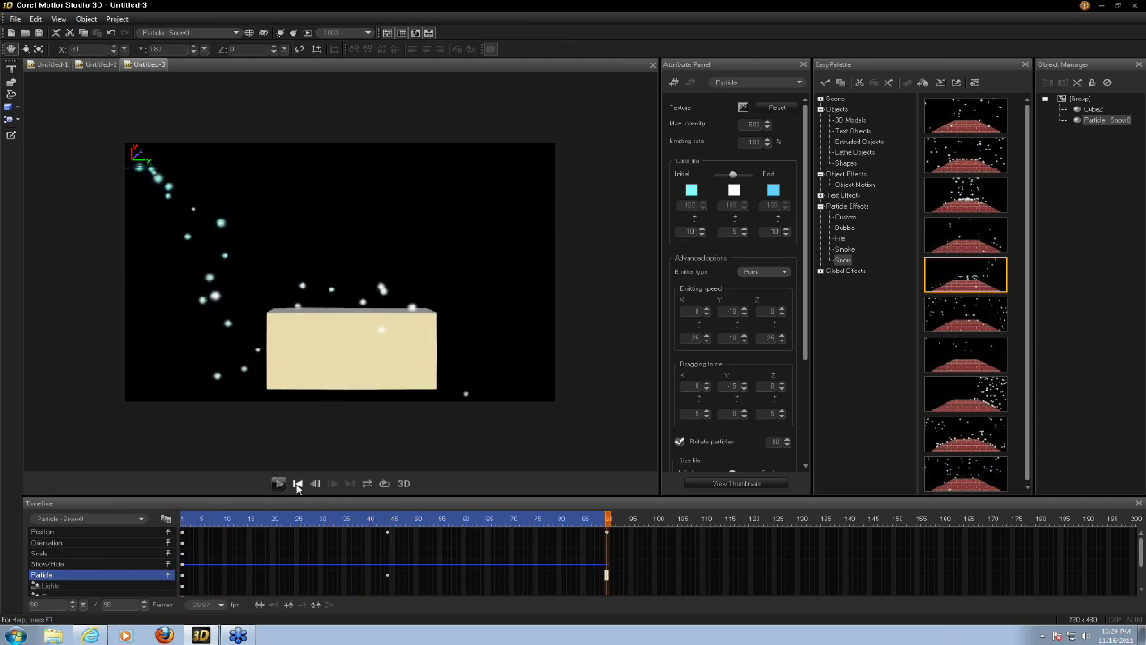
left_click(297, 483)
Delete the cube and insert the 3D text "School" in its place
left_click(328, 374)
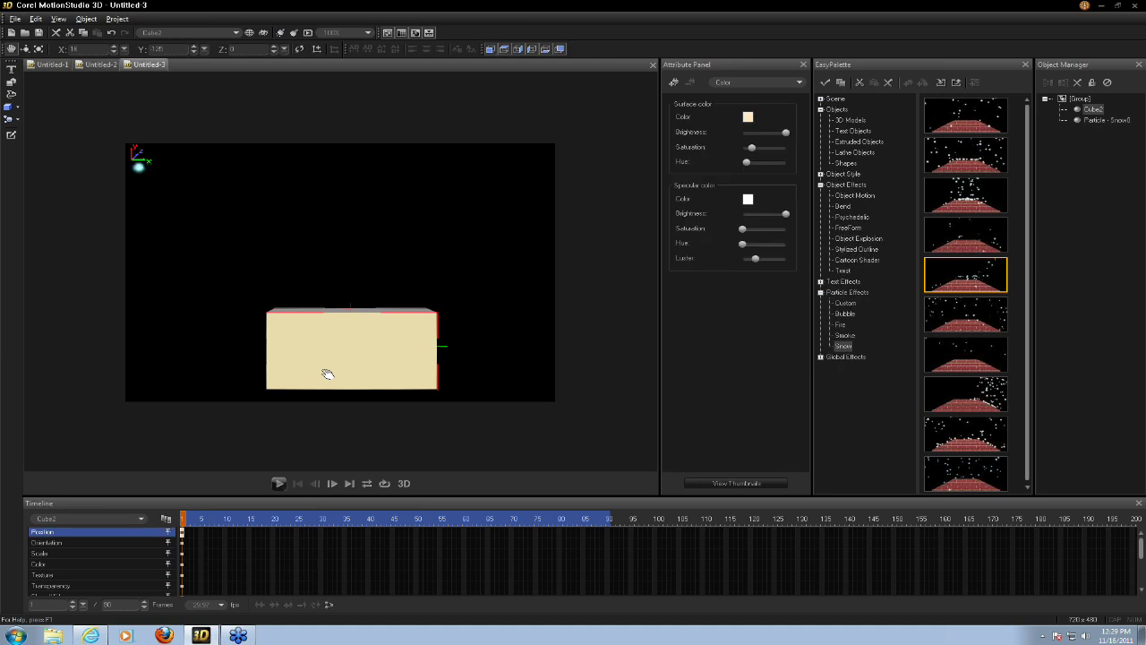
left_click(55, 33)
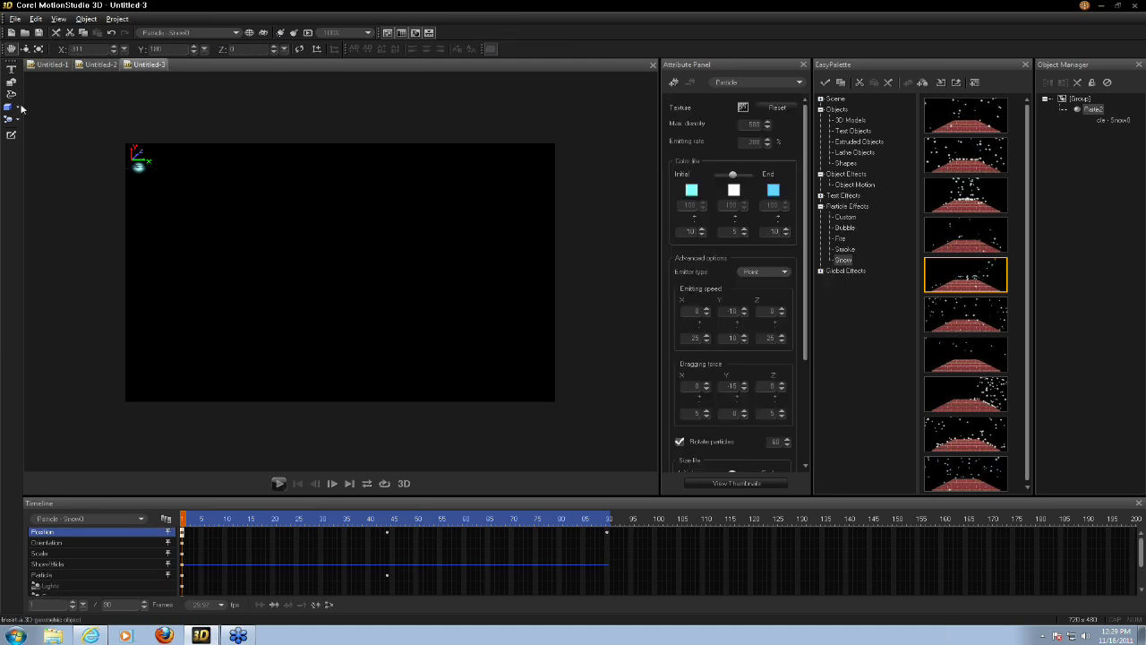
left_click(12, 68)
left_click(327, 306)
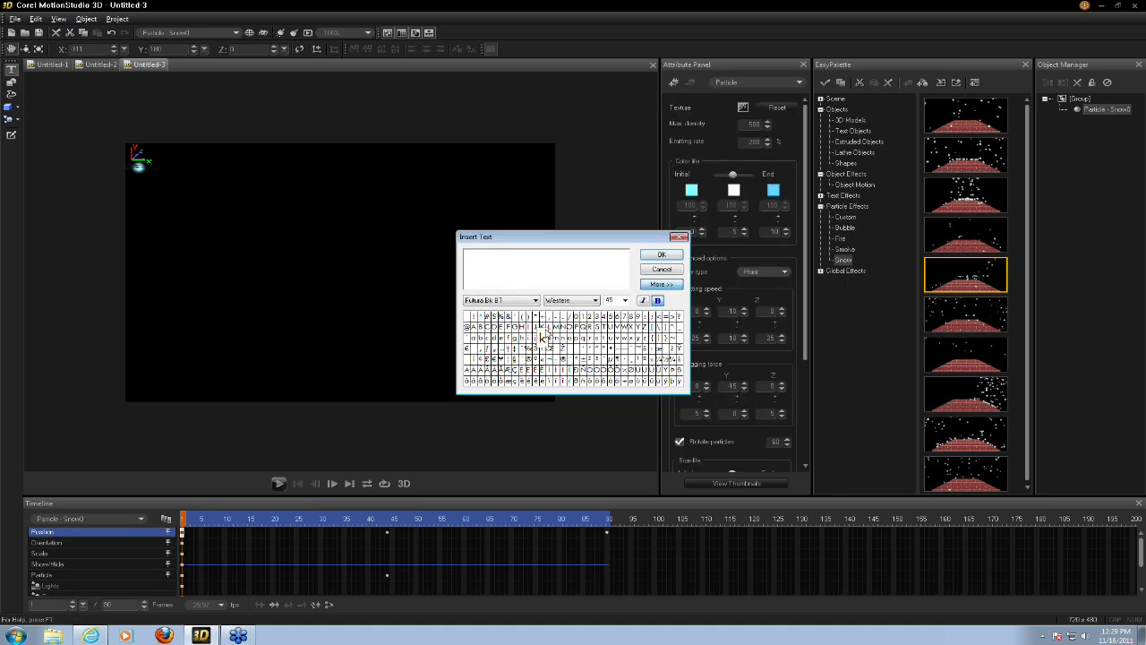
type("School")
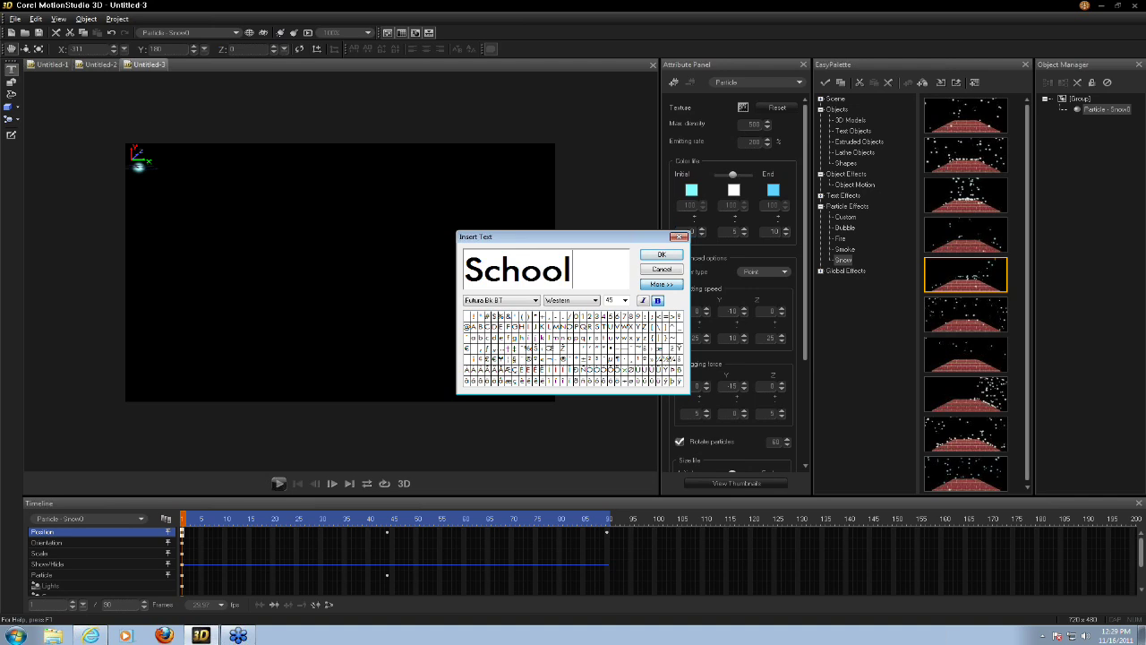
left_click_drag(597, 268, 468, 261)
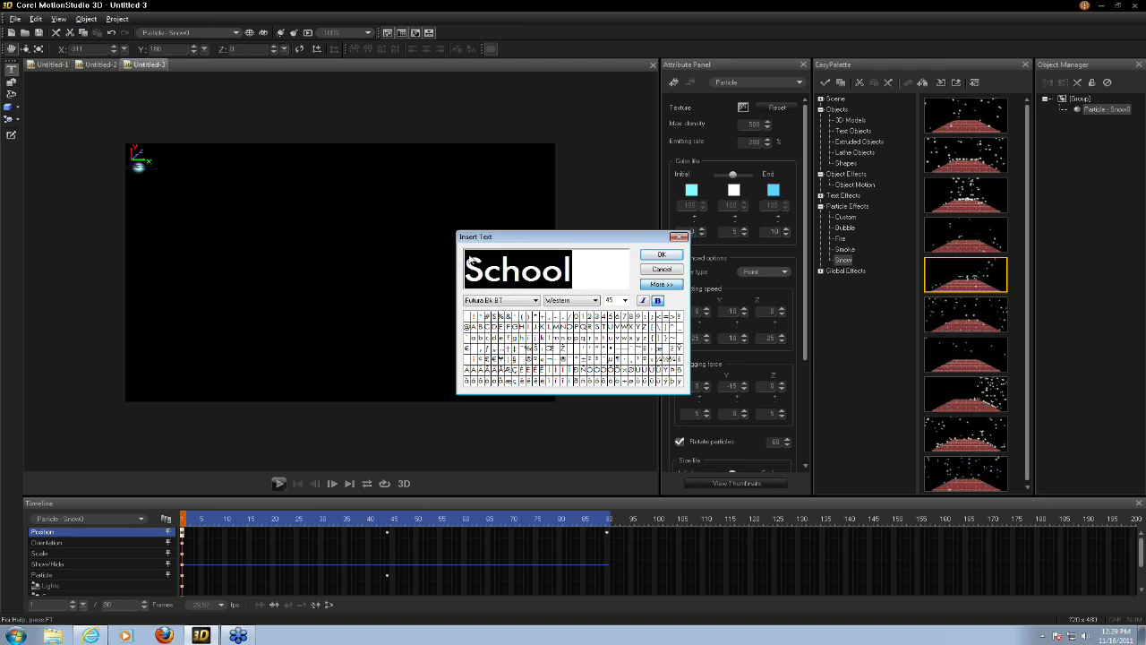
left_click(661, 255)
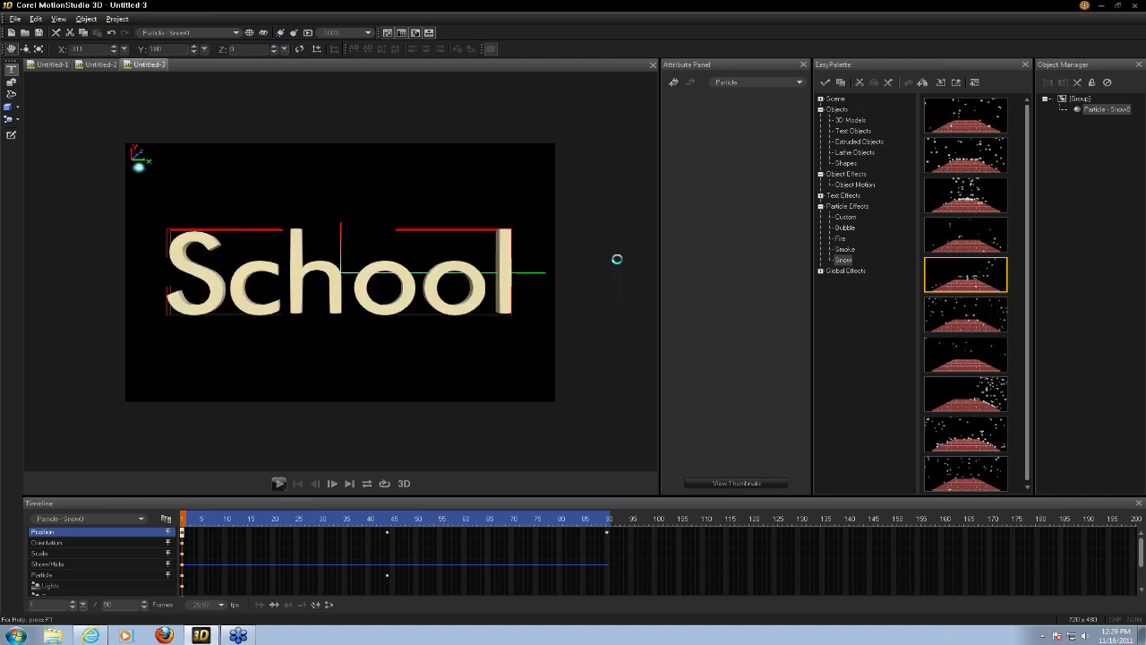
Move the "School" text down to about X 13, Y -105, preview the snow animation and return to the first frame
left_click_drag(431, 306, 441, 367)
left_click(279, 483)
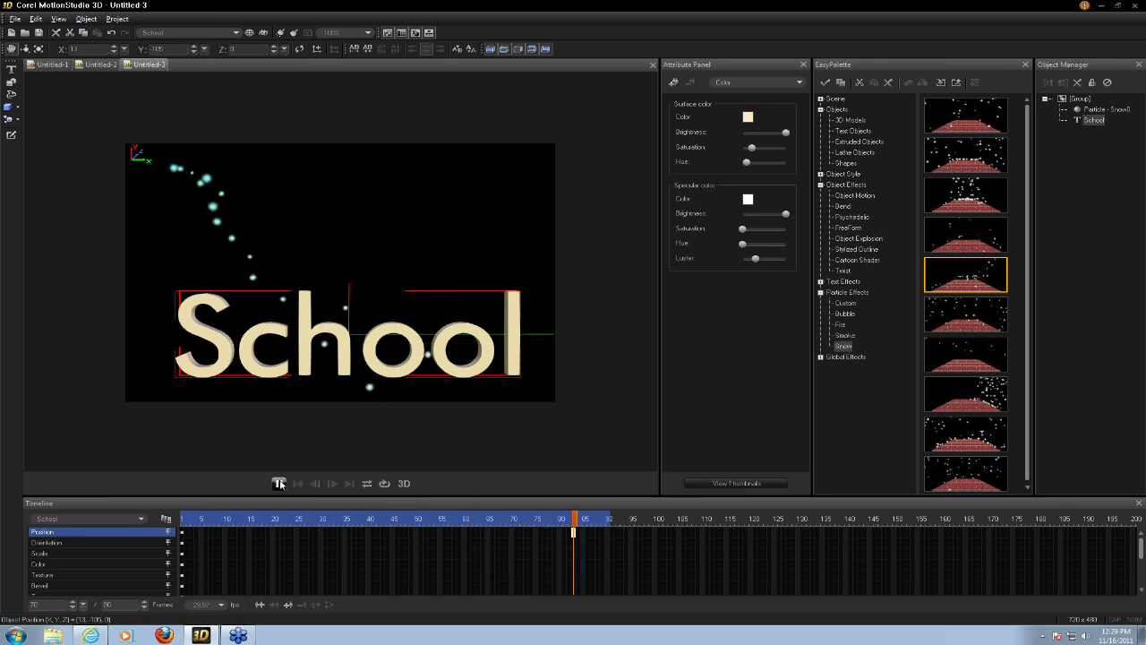
left_click(280, 483)
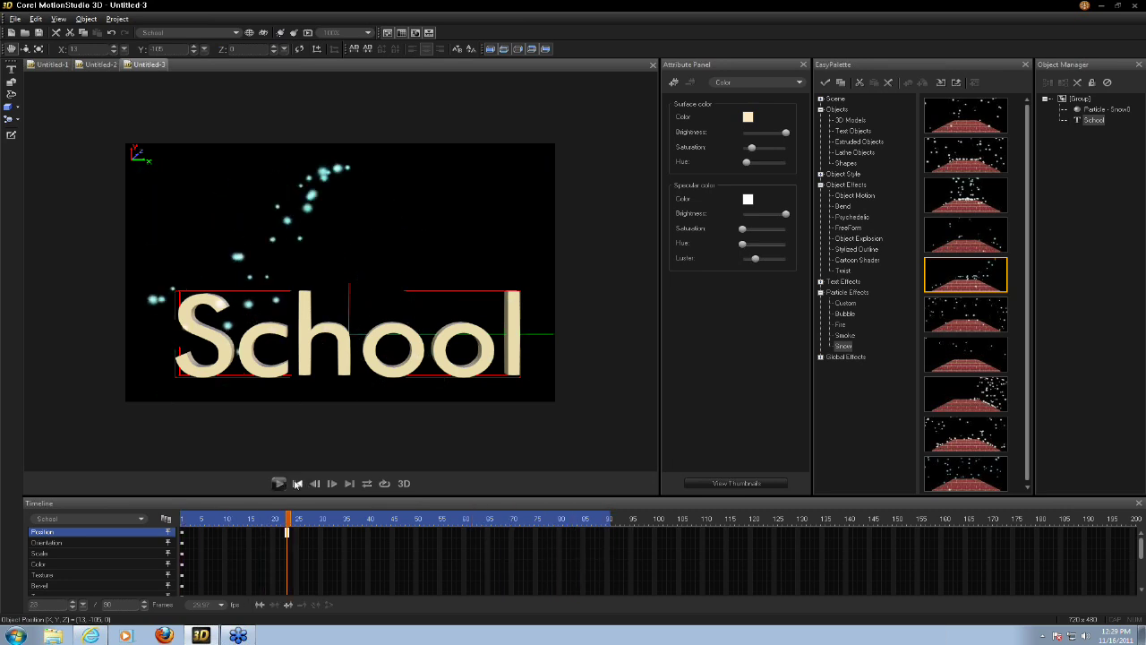
left_click(297, 483)
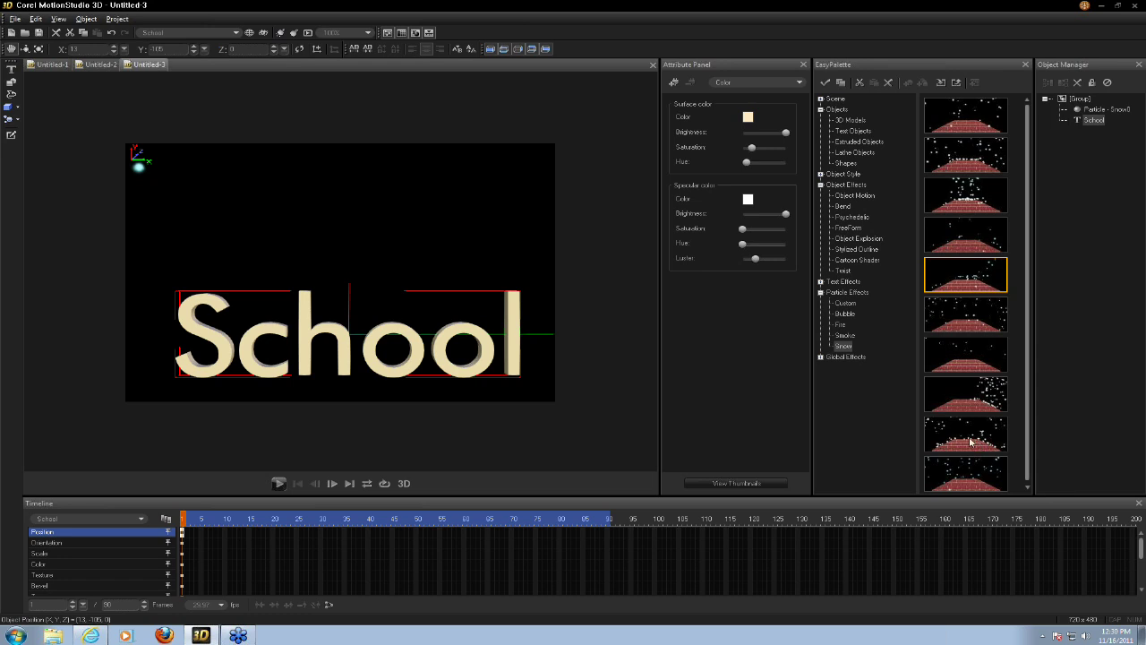
Add the eighth Smoke particle preset, with dense clouds, play the animation and return to the first frame
left_click(846, 336)
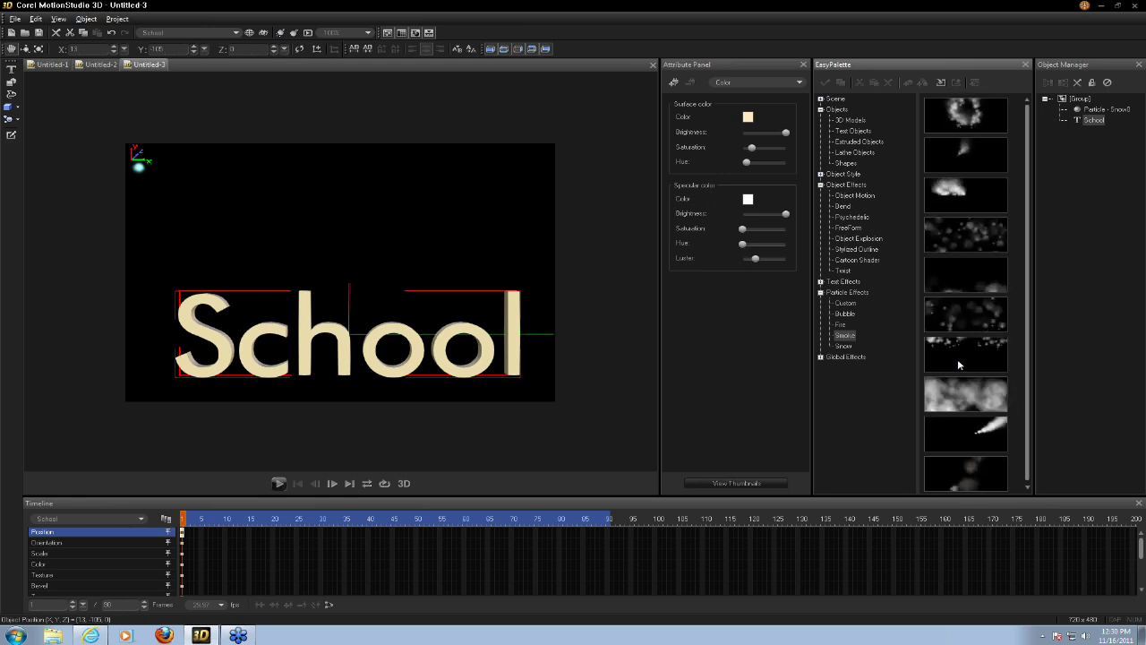
double_click(957, 388)
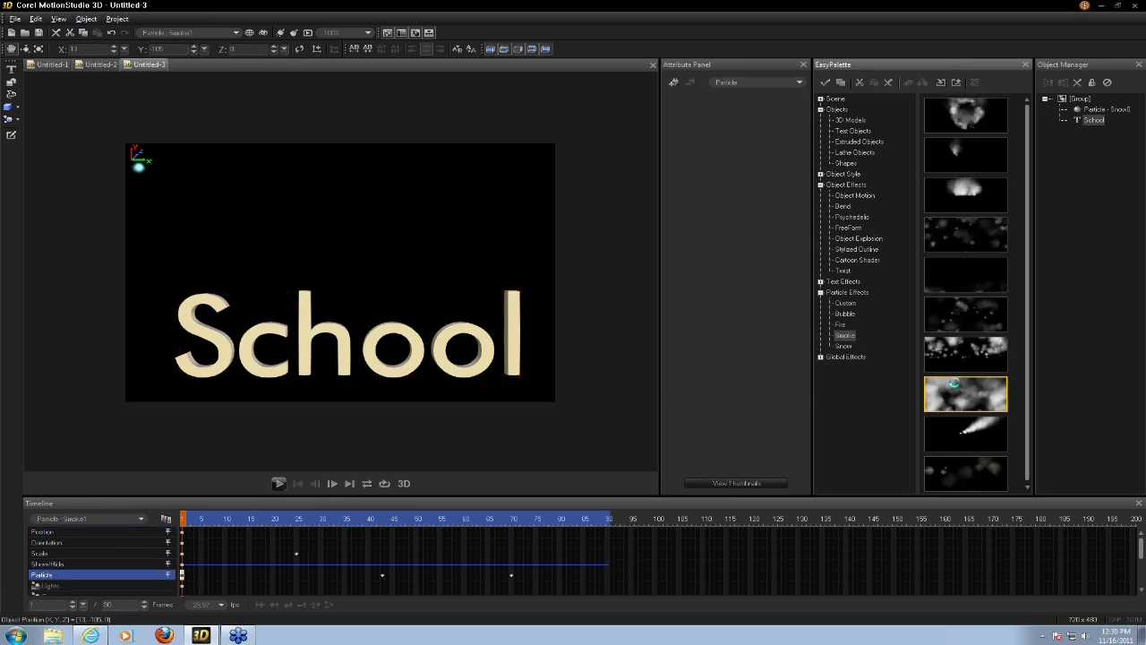
left_click(279, 484)
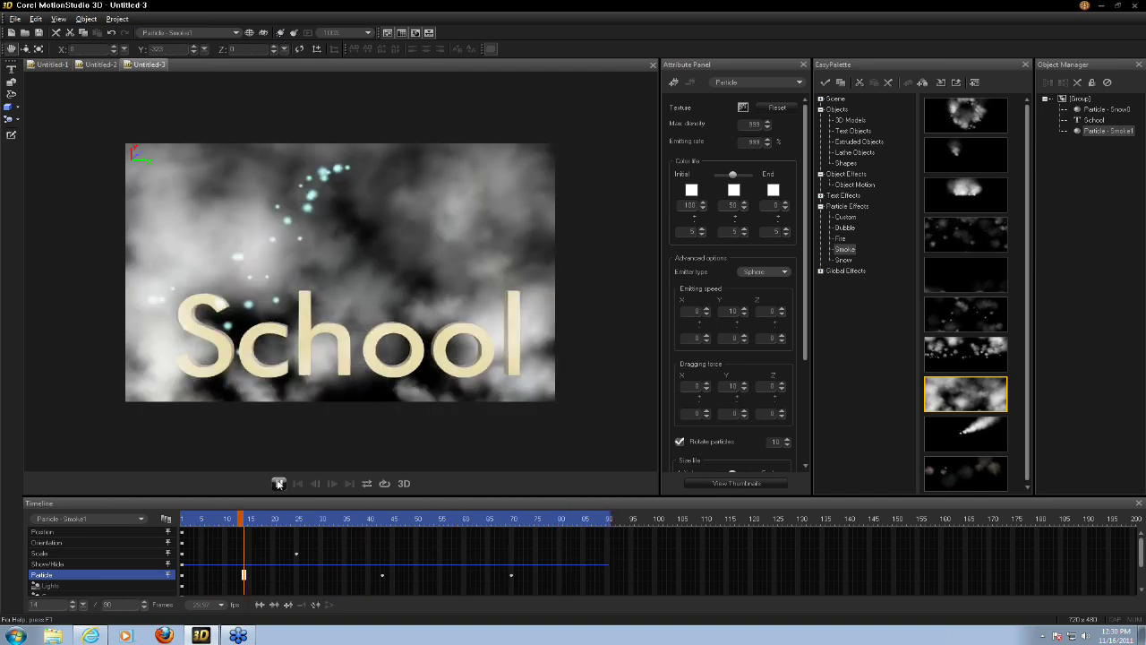
left_click(296, 484)
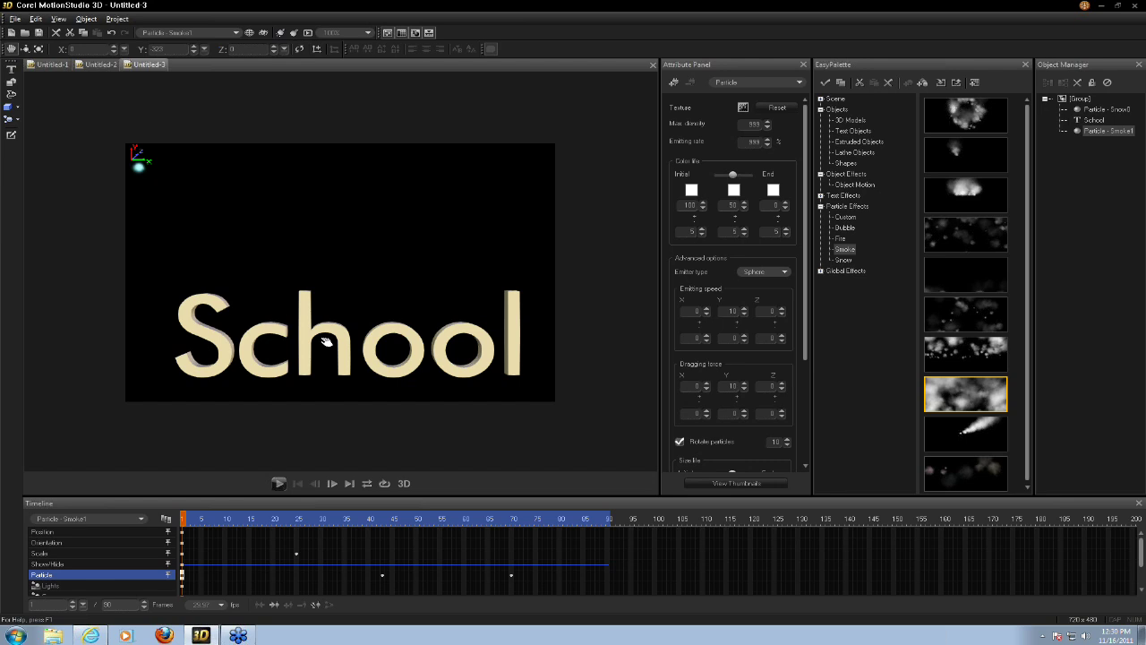
Move the "School" text up to the middle of the scene and rotate it to about X 16, Y 29 degrees
left_click_drag(349, 351, 341, 289)
left_click(26, 48)
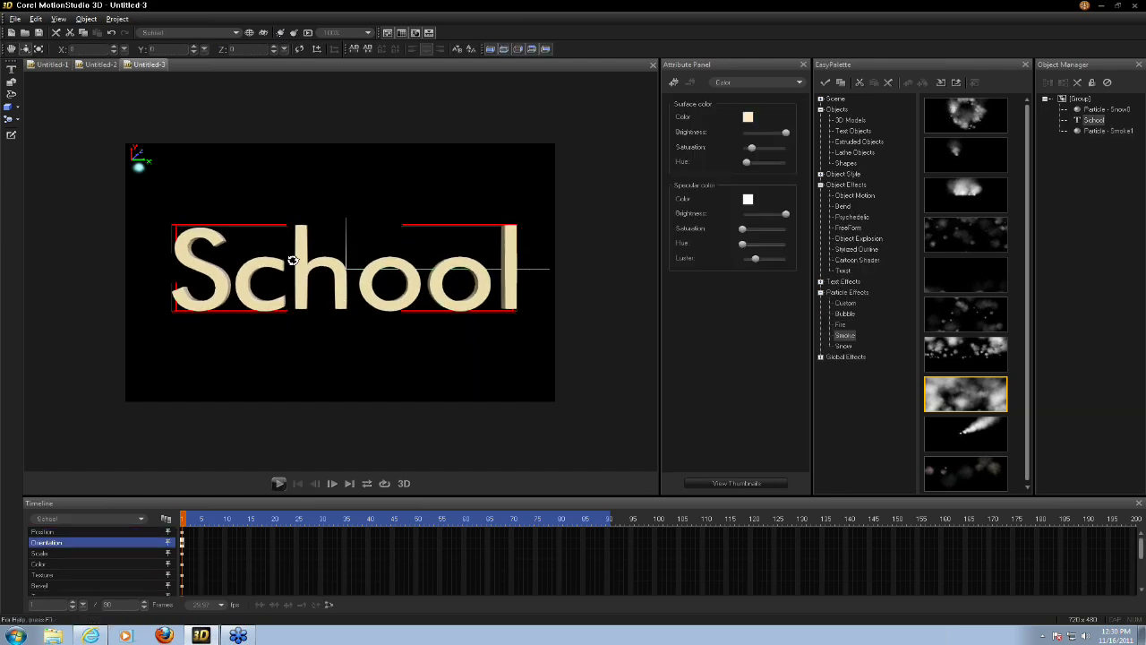
mouse_move(292, 260)
left_mouse_down()
mouse_move(336, 268)
mouse_move(308, 268)
left_mouse_up()
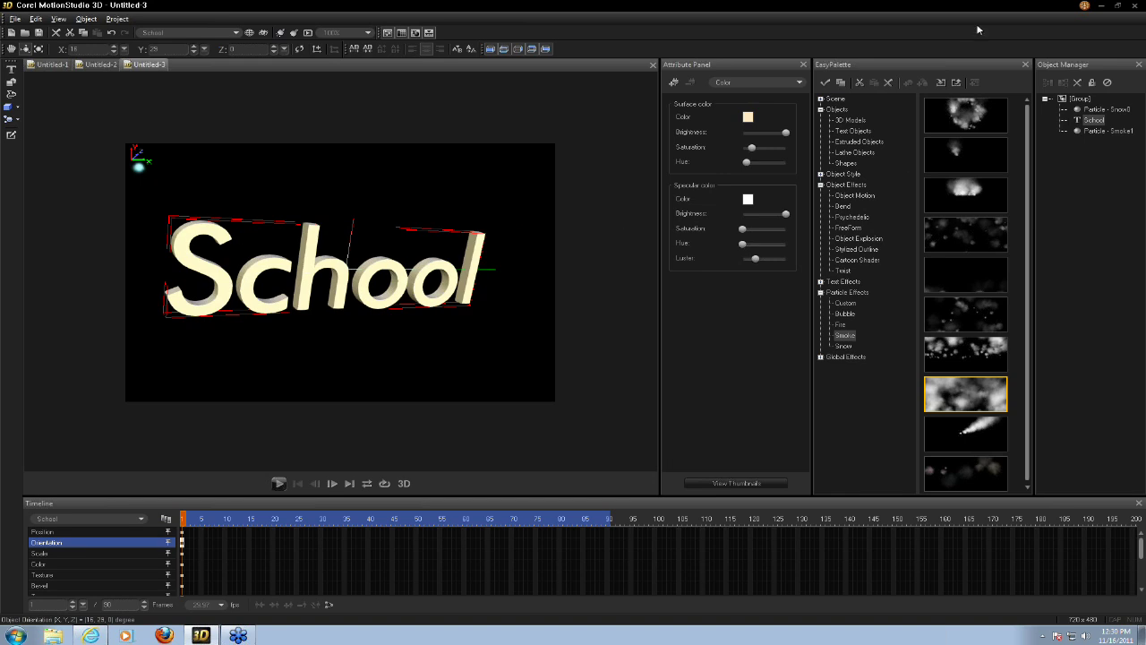
Delete the snow and smoke particle effects, leaving only the "School" text in the scene
left_click(1098, 109)
key("Delete")
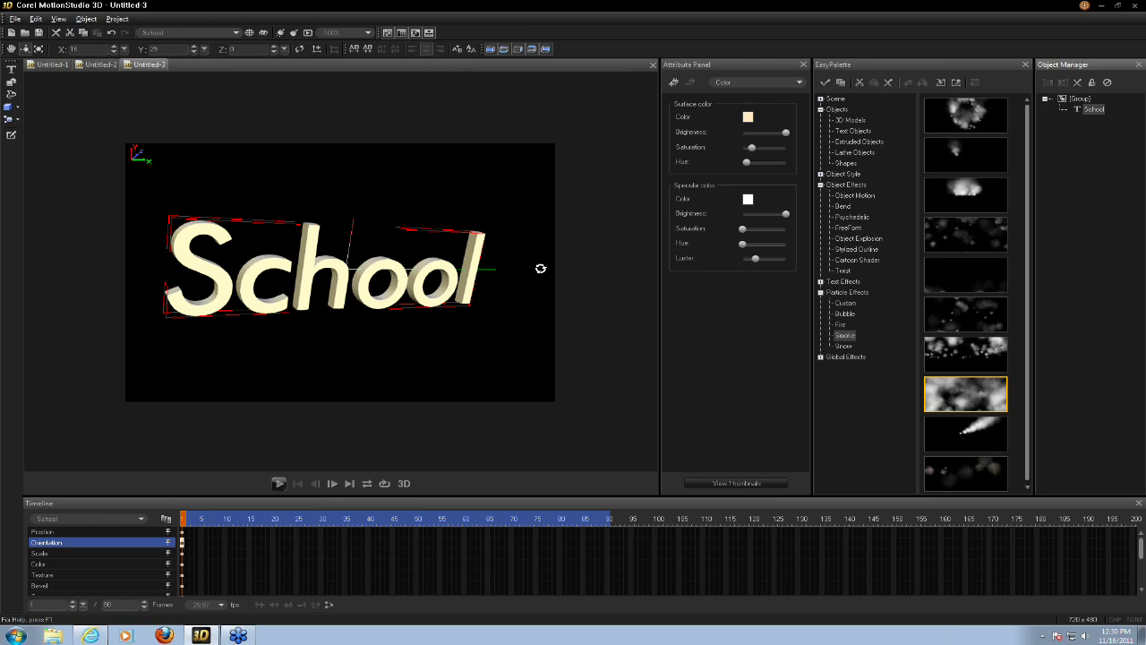
Apply the fifth Natural Paint preset from the Global Effects, a Charcoal style, to the "School" scene
left_click(820, 358)
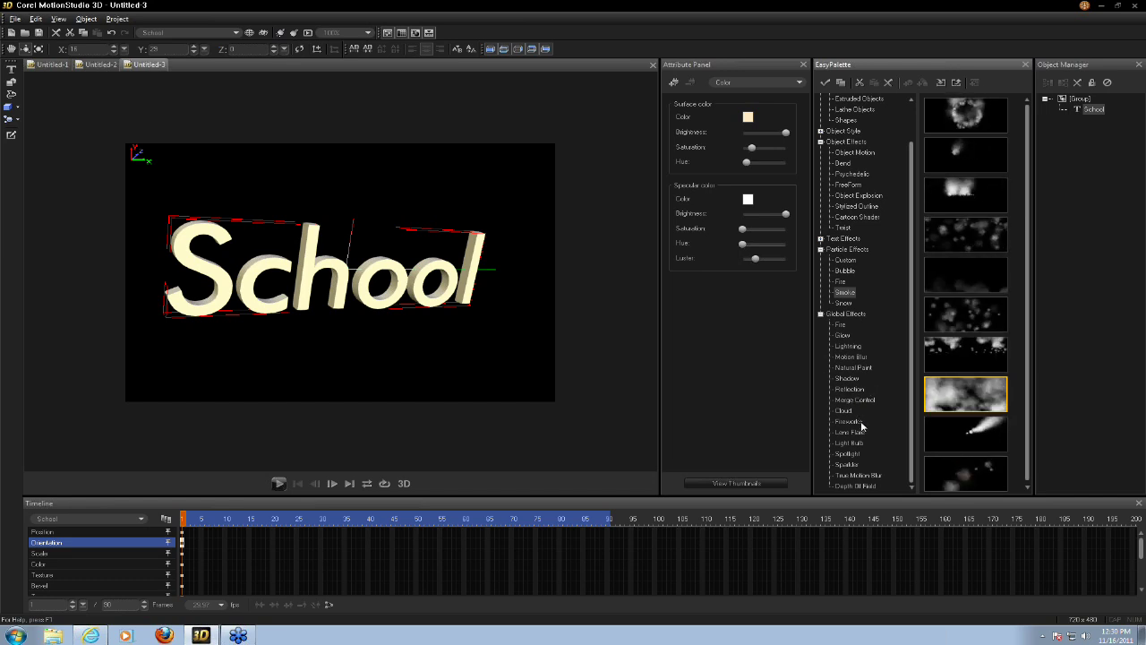
left_click(853, 366)
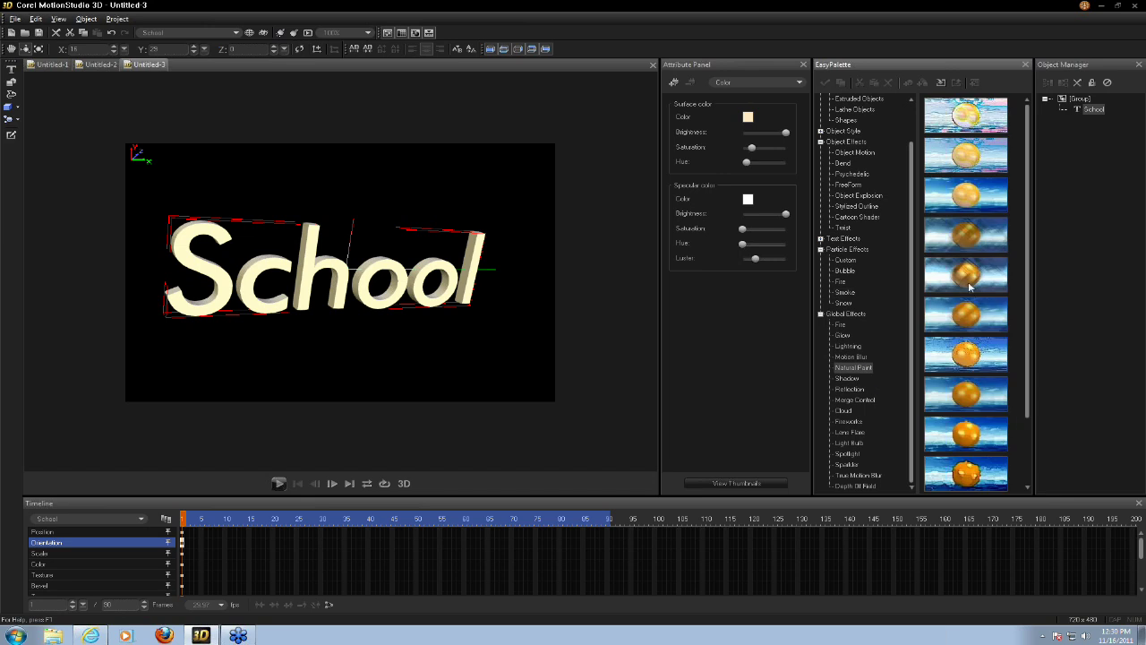
double_click(969, 287)
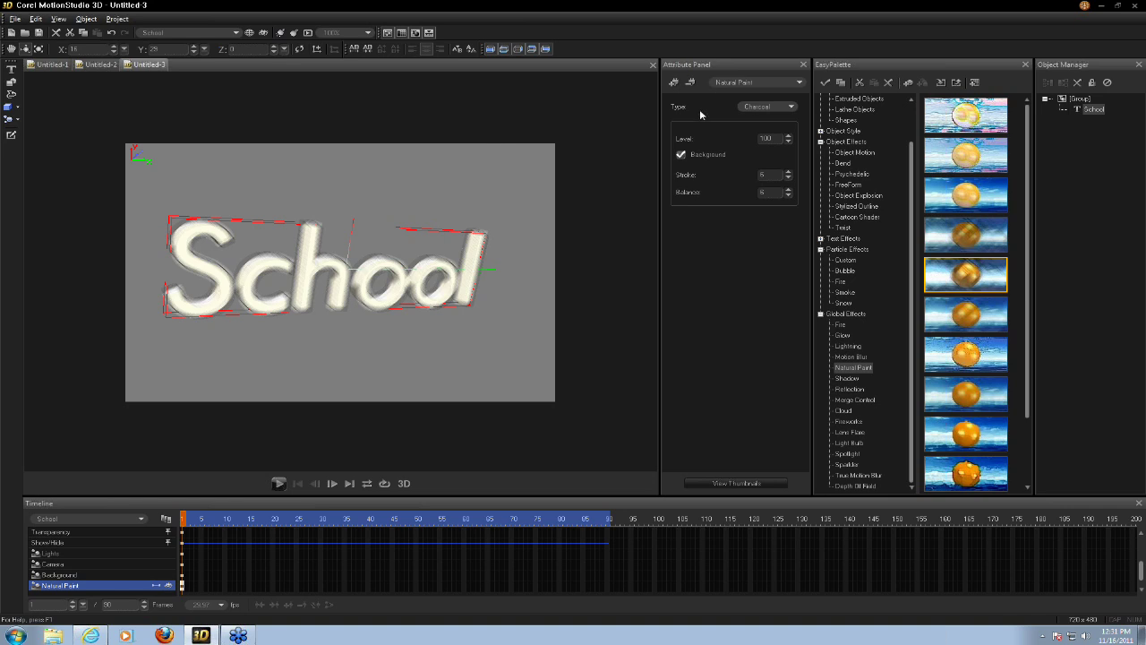
Change the Natural Paint type to Color Pen and switch its Background option off and back on
left_click(767, 107)
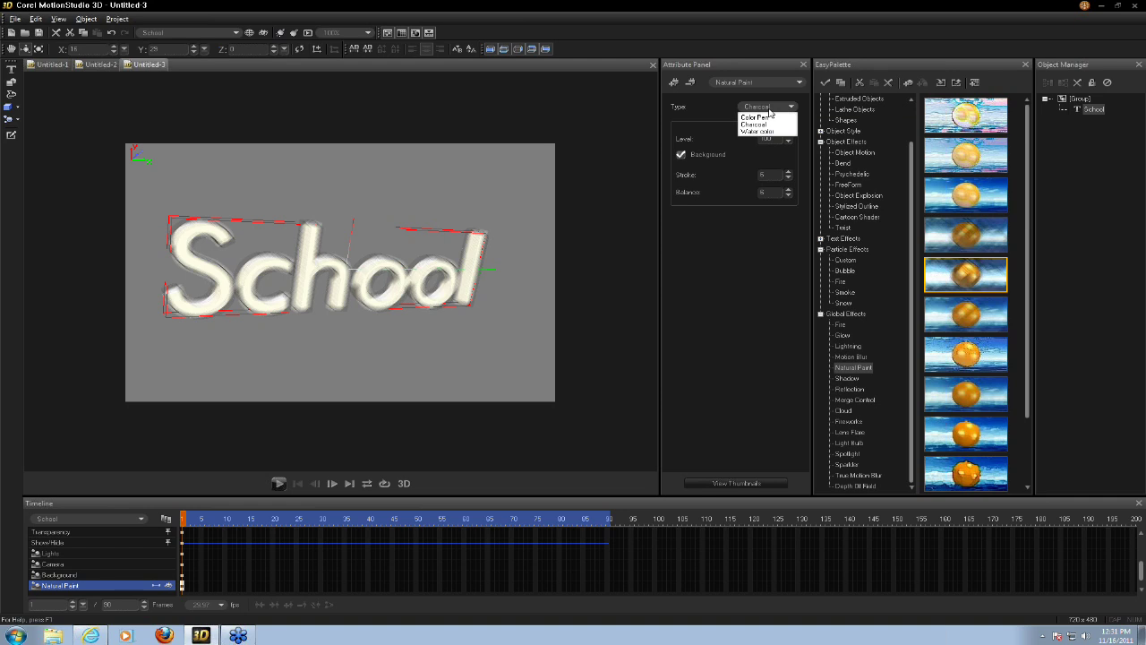
left_click(769, 116)
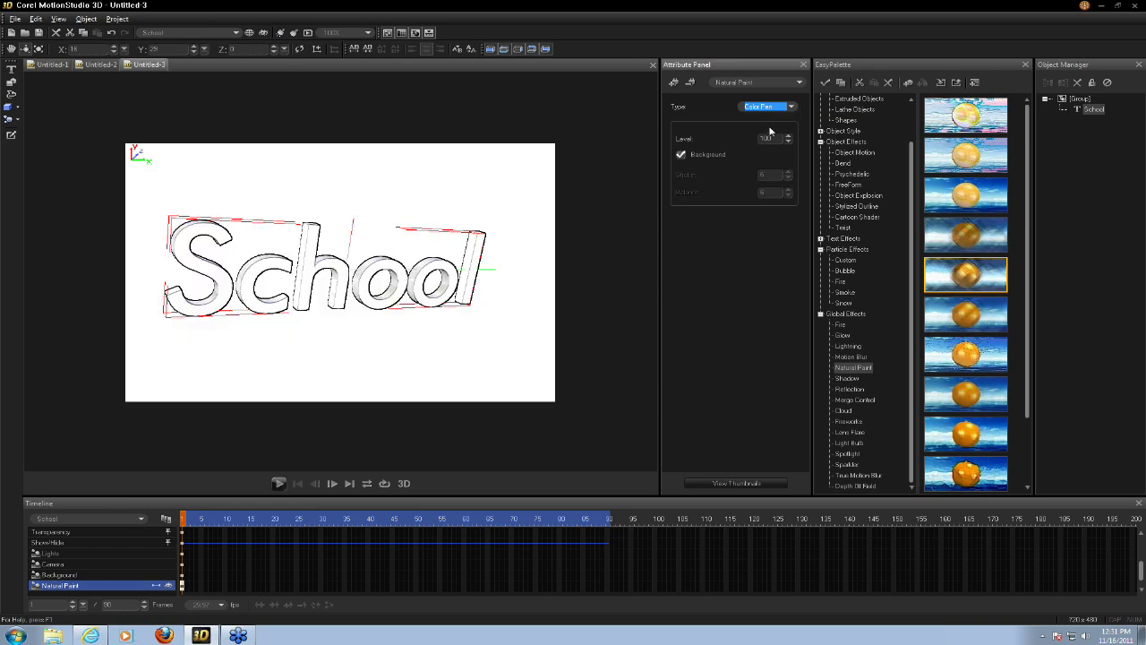
left_click(680, 157)
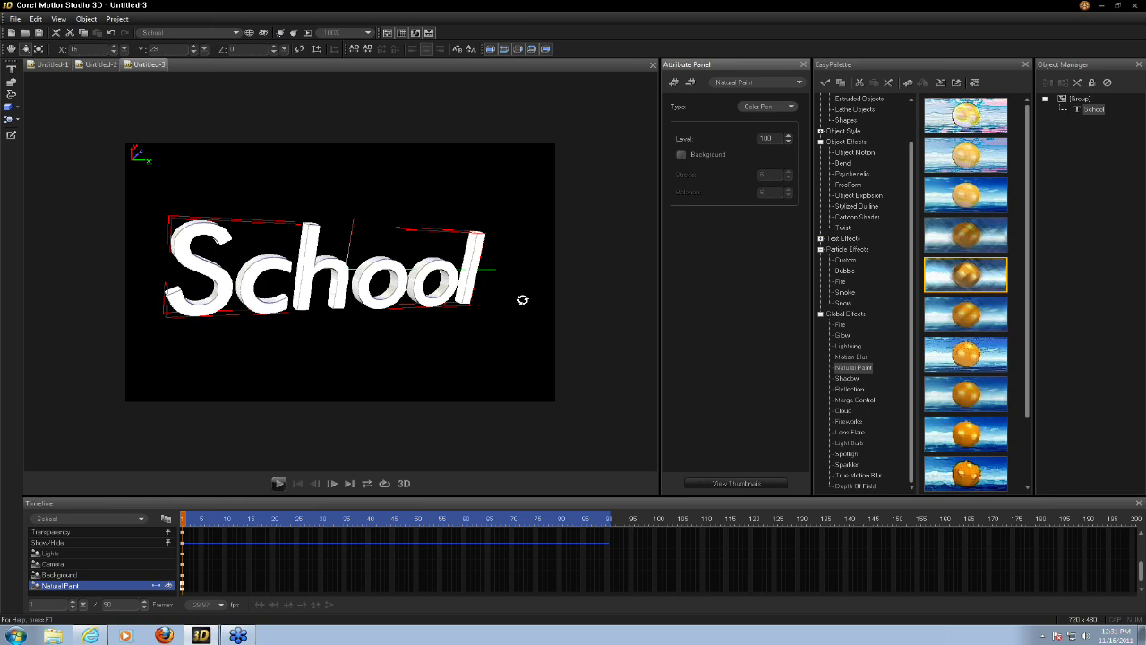
left_click(681, 156)
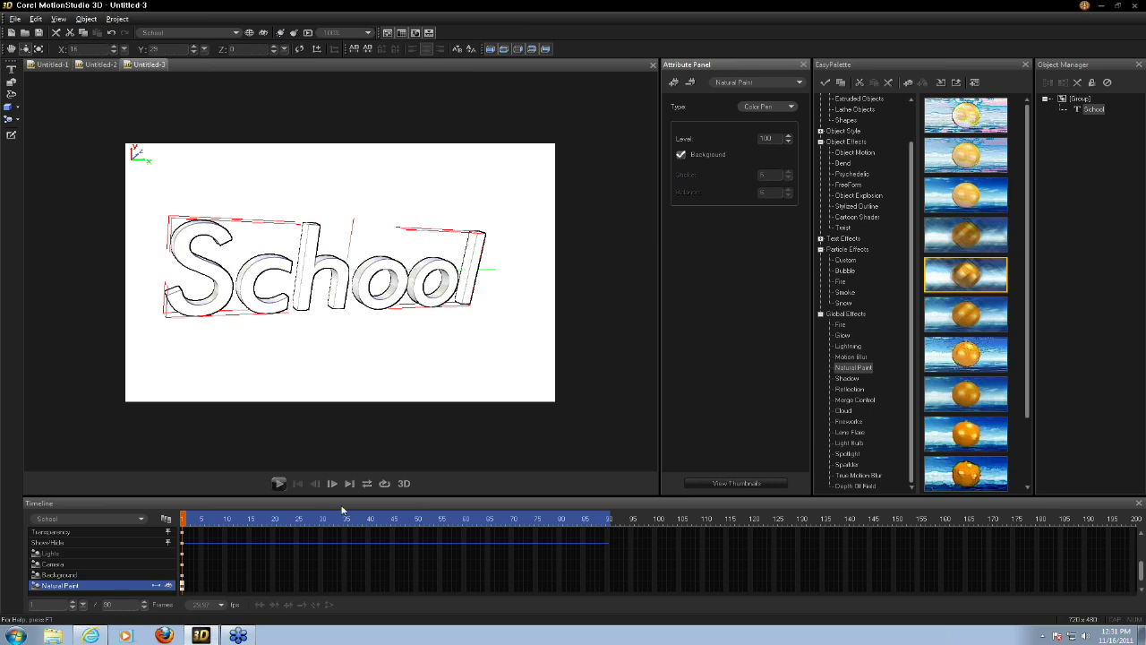
At frame 90, rotate the "School" text to face the opposite side, and preview the rotation from the first frame
left_click(371, 524)
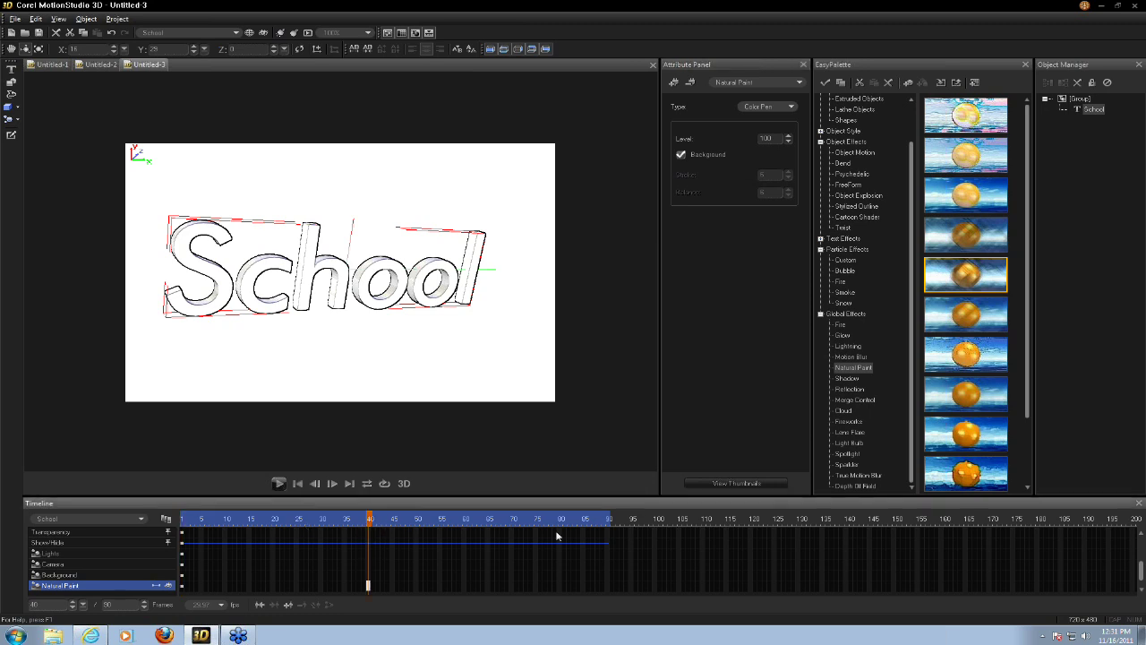
left_click(605, 522)
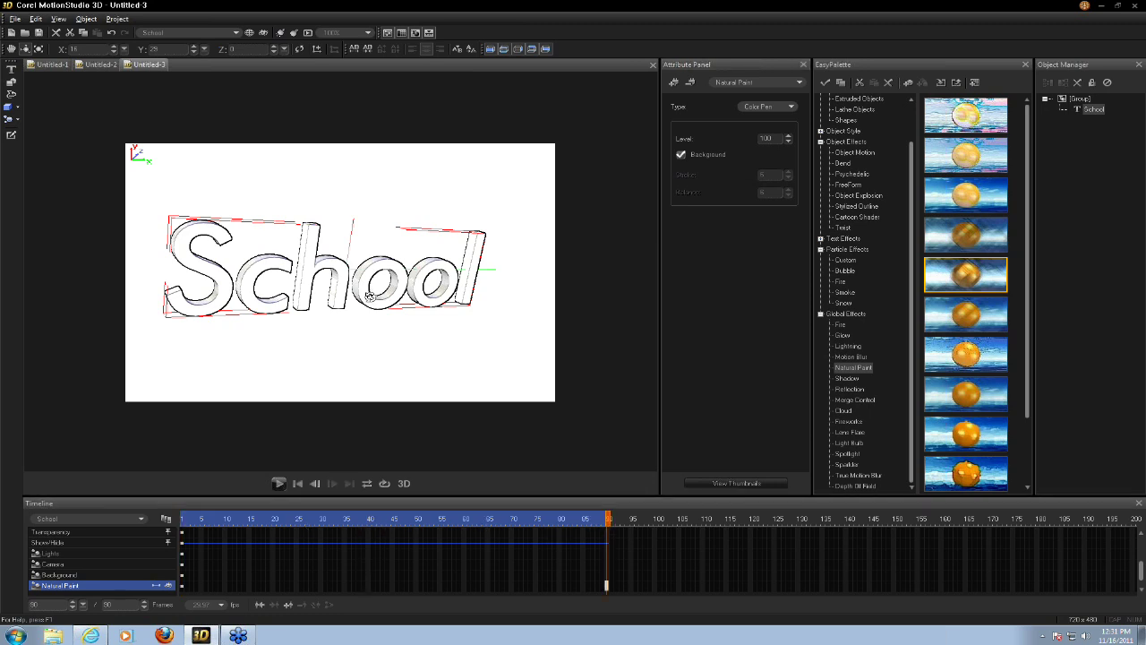
left_click_drag(334, 296, 302, 388)
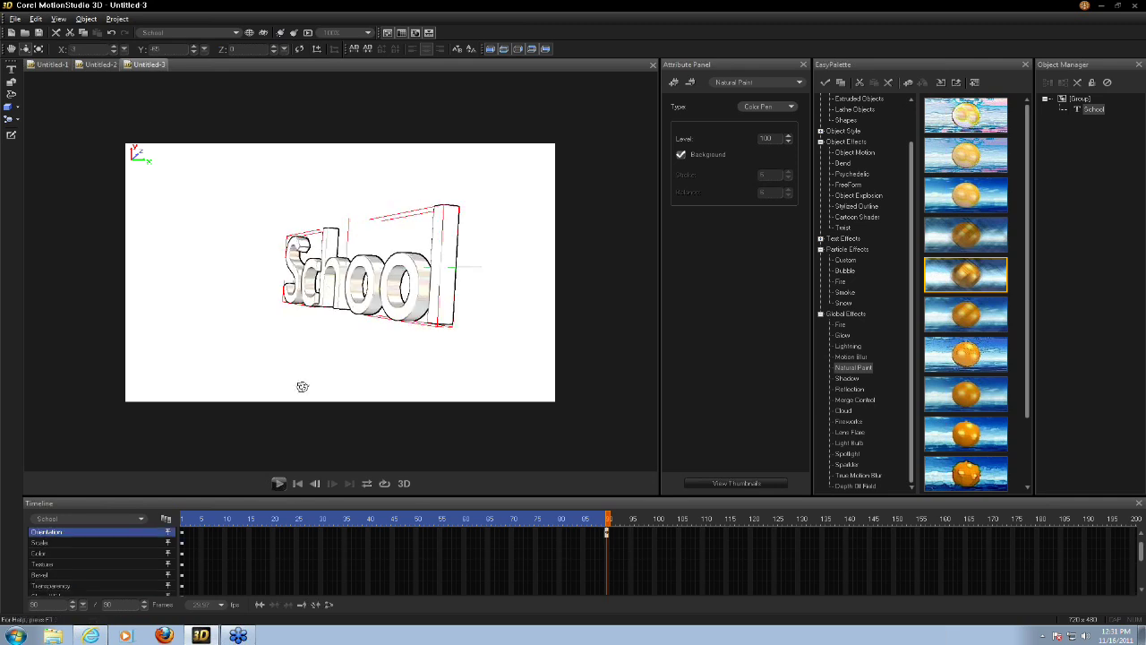
left_click(297, 484)
left_click(279, 483)
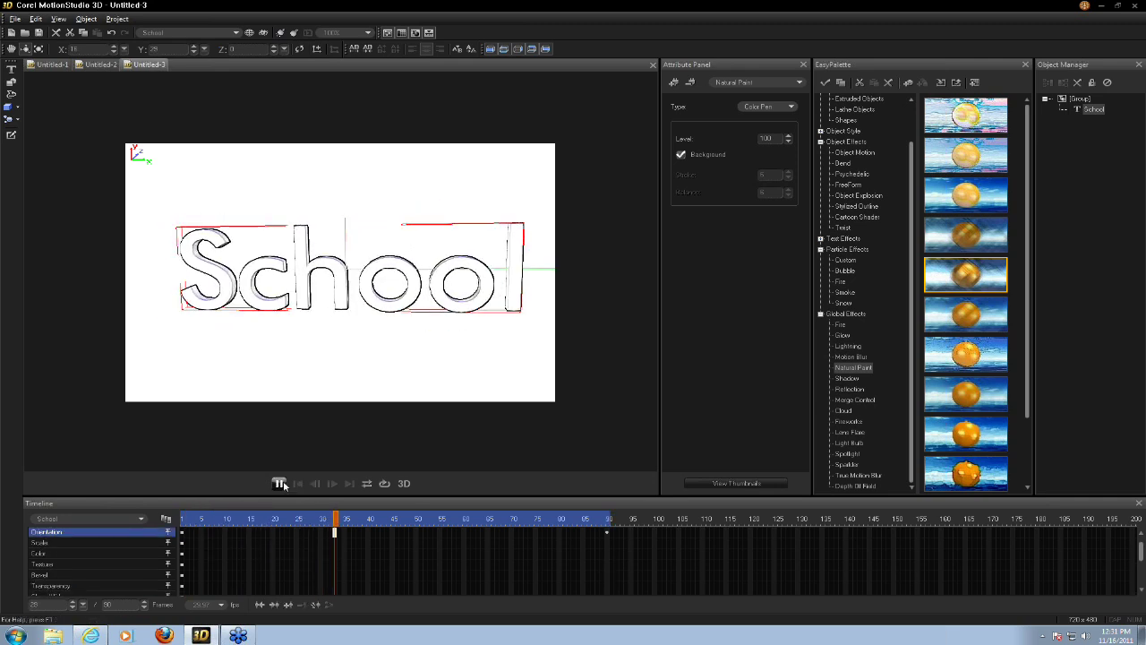
left_click(341, 518)
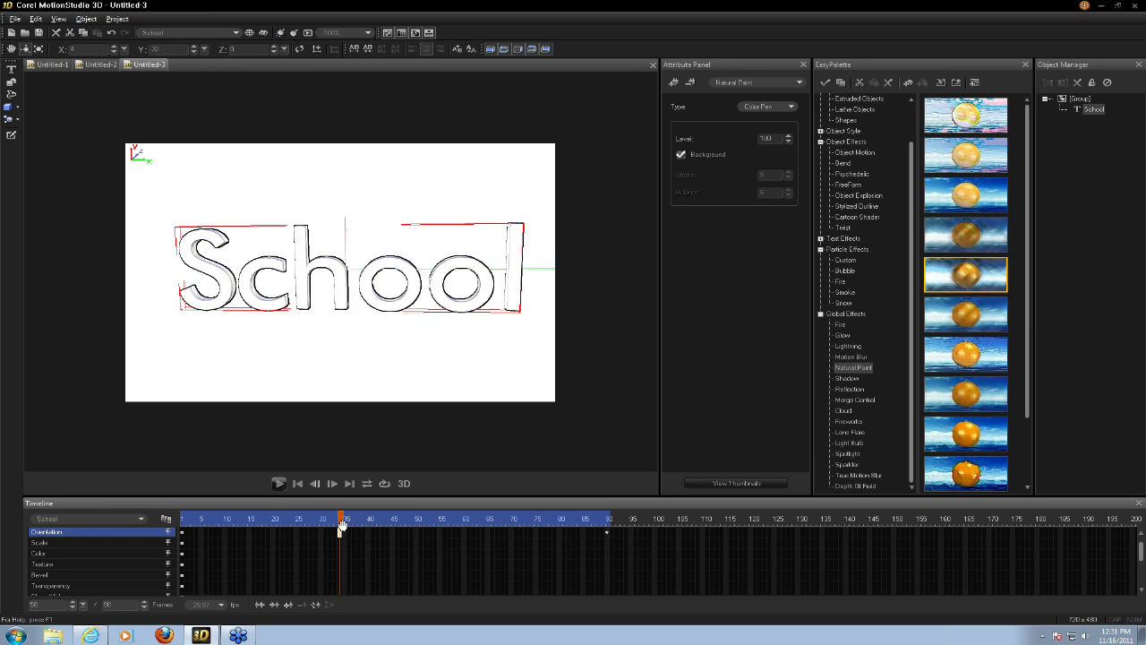
Set the Natural Paint type to Charcoal and replay the animation from the first frame, pausing partway
left_click(767, 108)
left_click(761, 125)
left_click(298, 485)
left_click(278, 483)
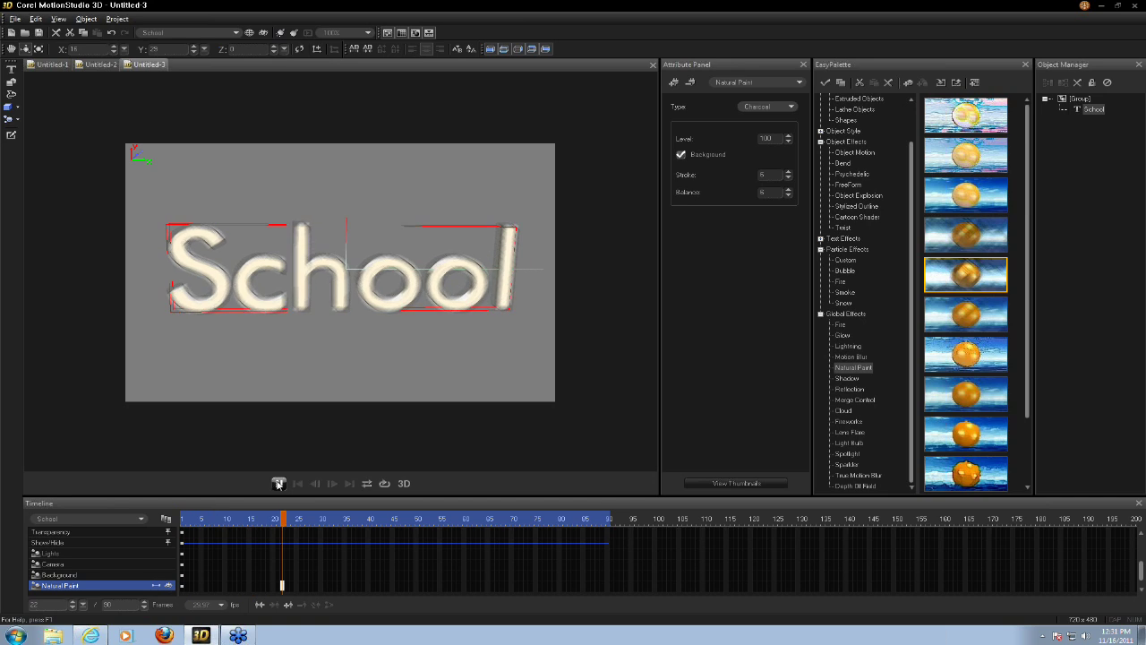
left_click(279, 484)
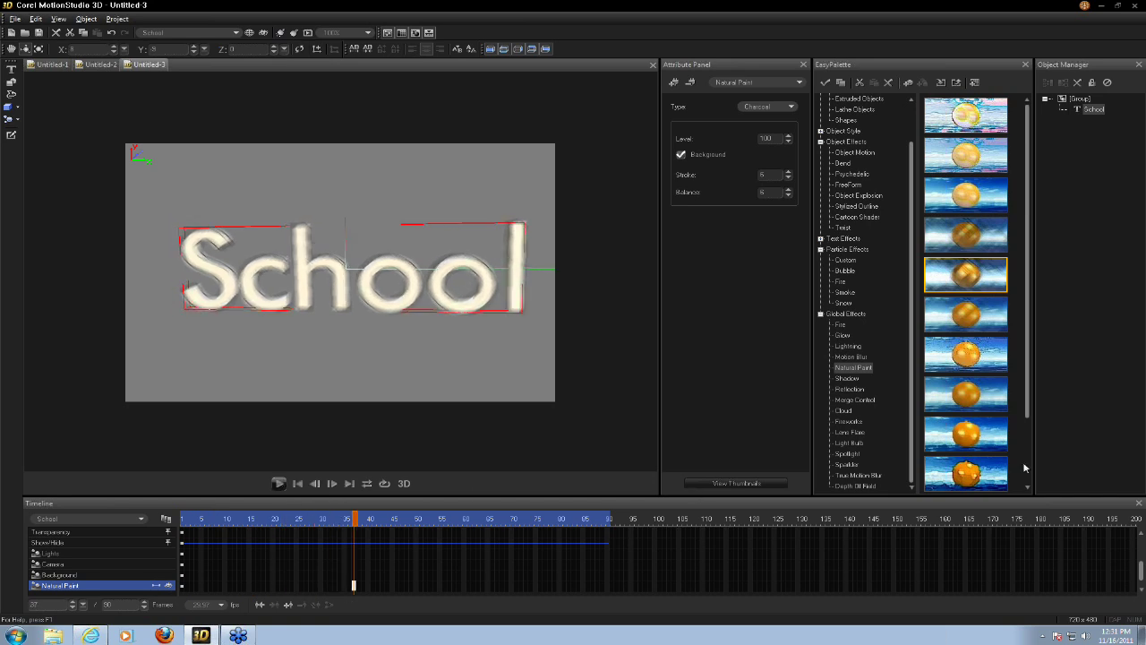
Try several other Natural Paint presets, ending with the third one, and remove the Natural Paint effect
left_click(949, 427)
left_click(982, 323)
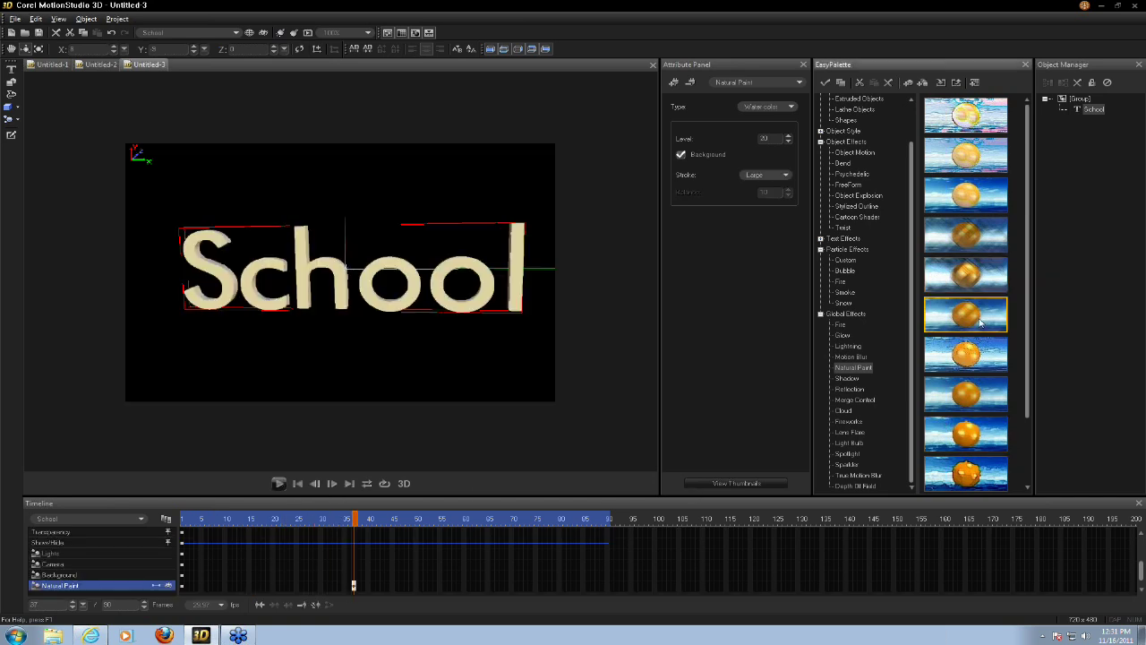
left_click(969, 240)
left_click(976, 201)
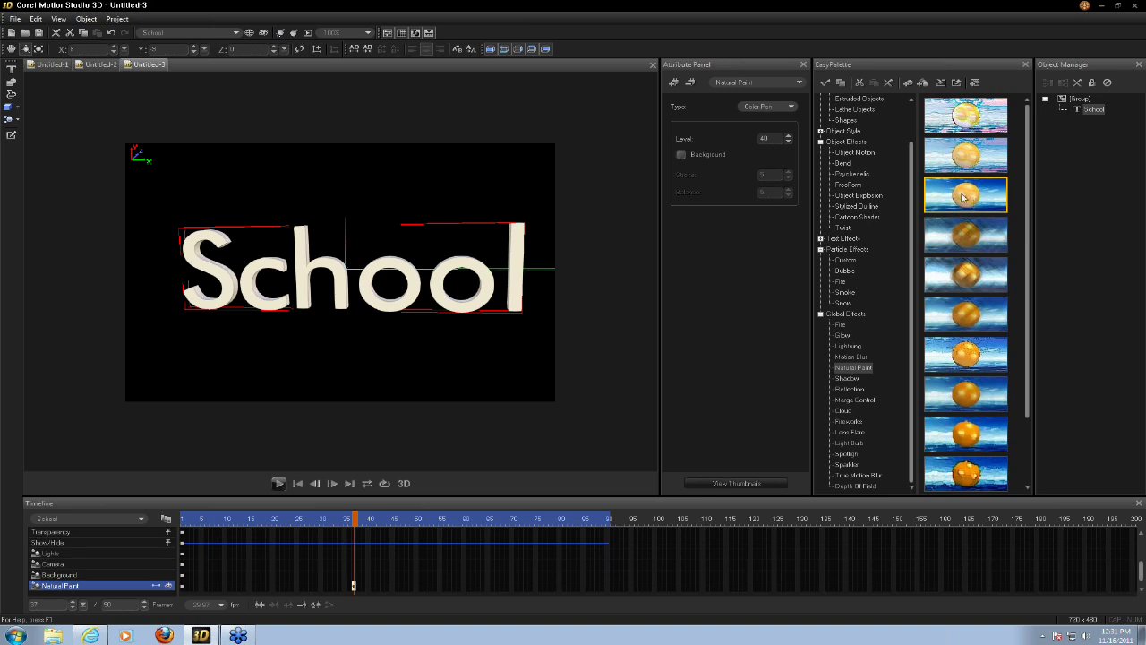
left_click(692, 82)
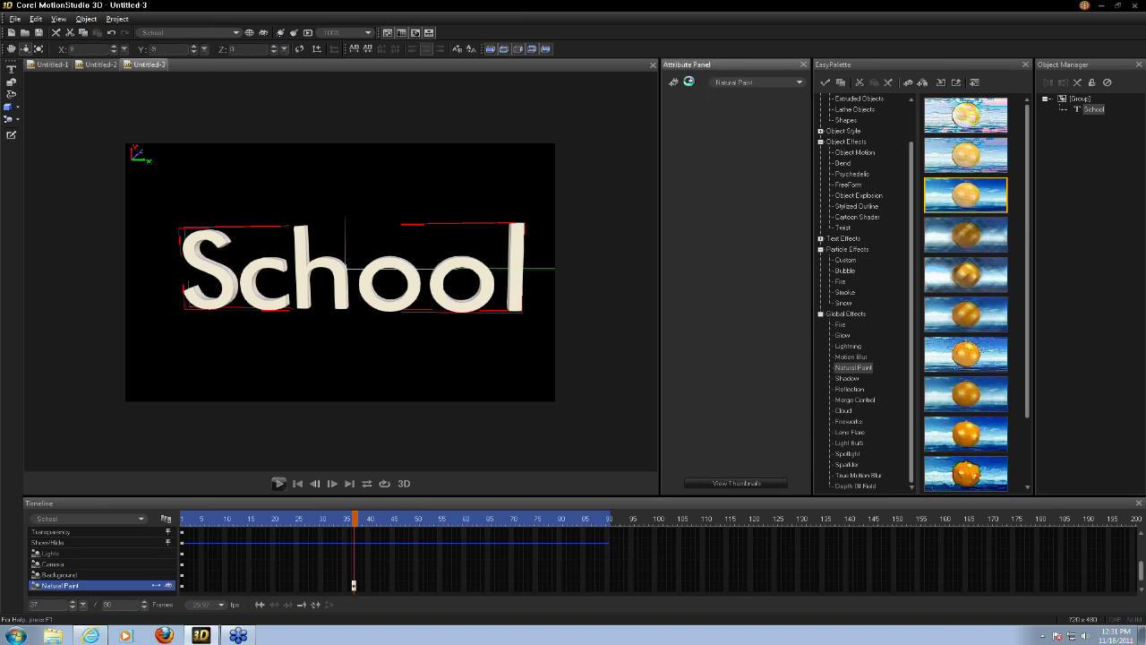
Apply the first Fire preset from the Global Effects to the "School" text and play the animation
left_click(840, 325)
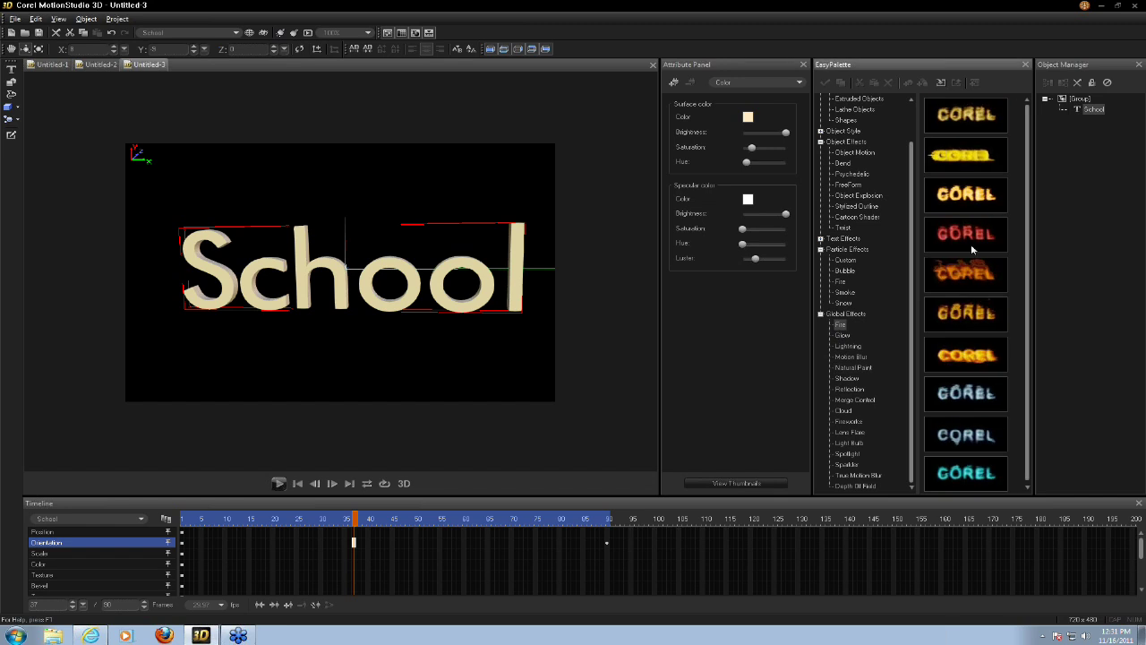
left_click(964, 118)
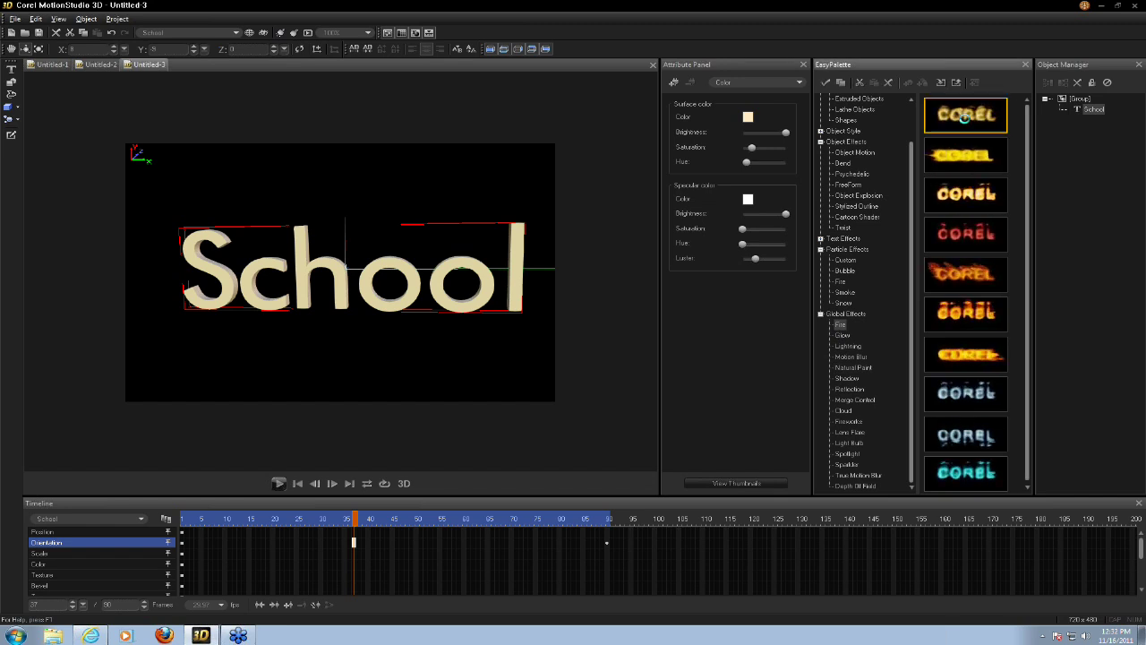
double_click(965, 117)
left_click(278, 484)
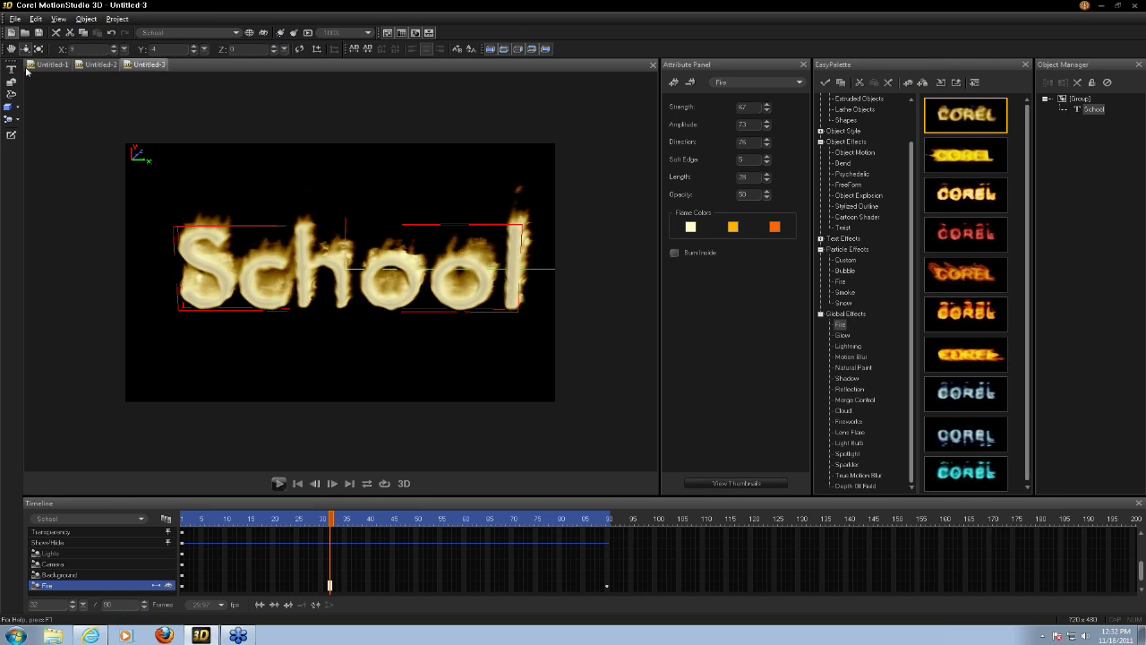
Create a new project and open the Path Editor for an extruded object
key("ctrl+n")
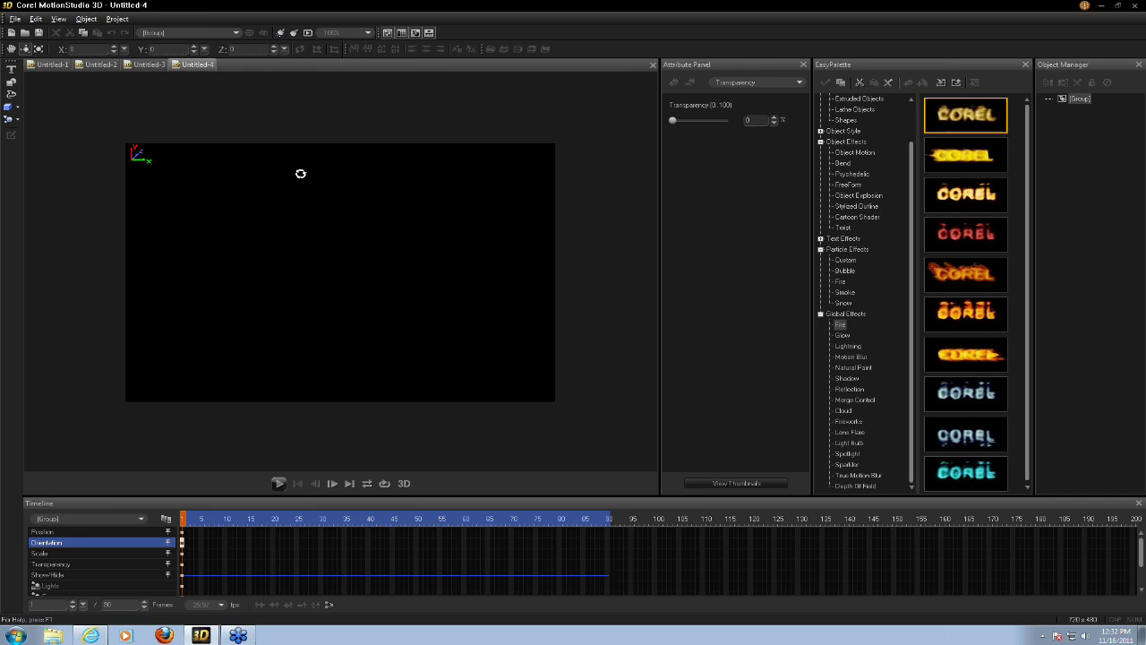
left_click(11, 82)
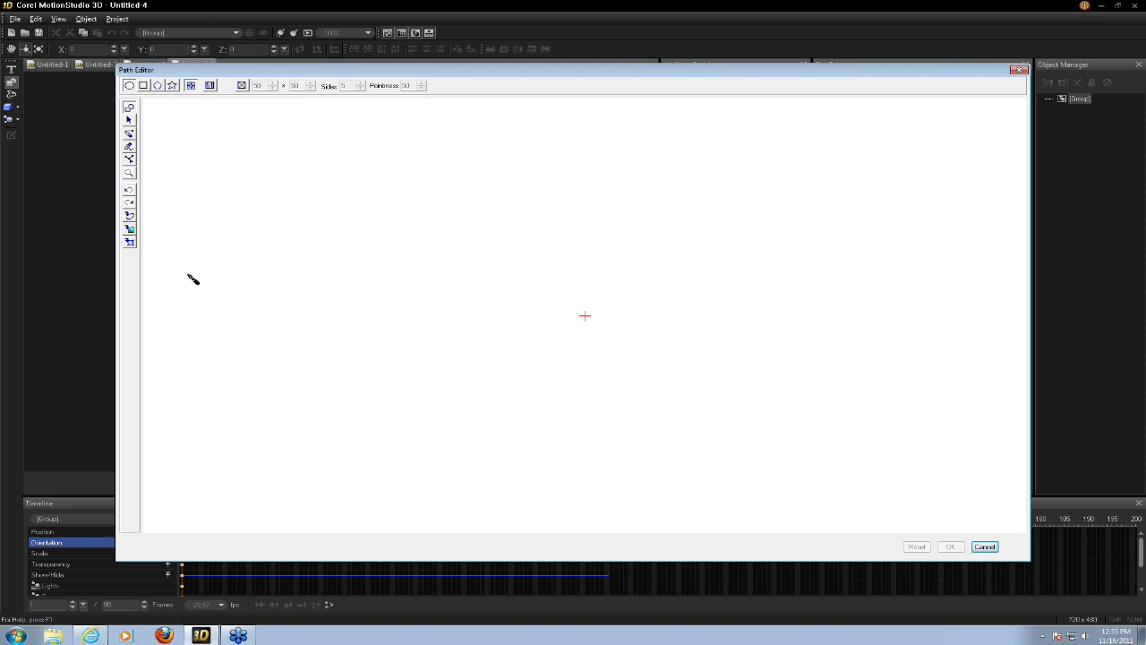
Import the butterfly Enhanced Metafile (EMF) from the November 16 folder as the path and create the extruded object from it
left_click(130, 216)
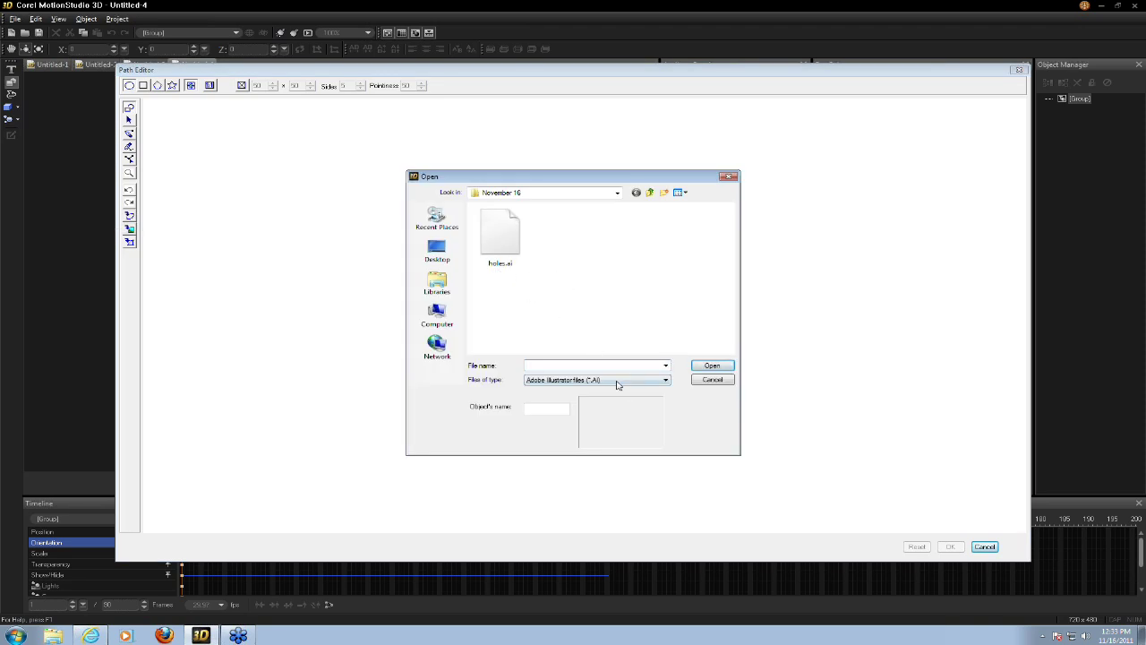
left_click(494, 261)
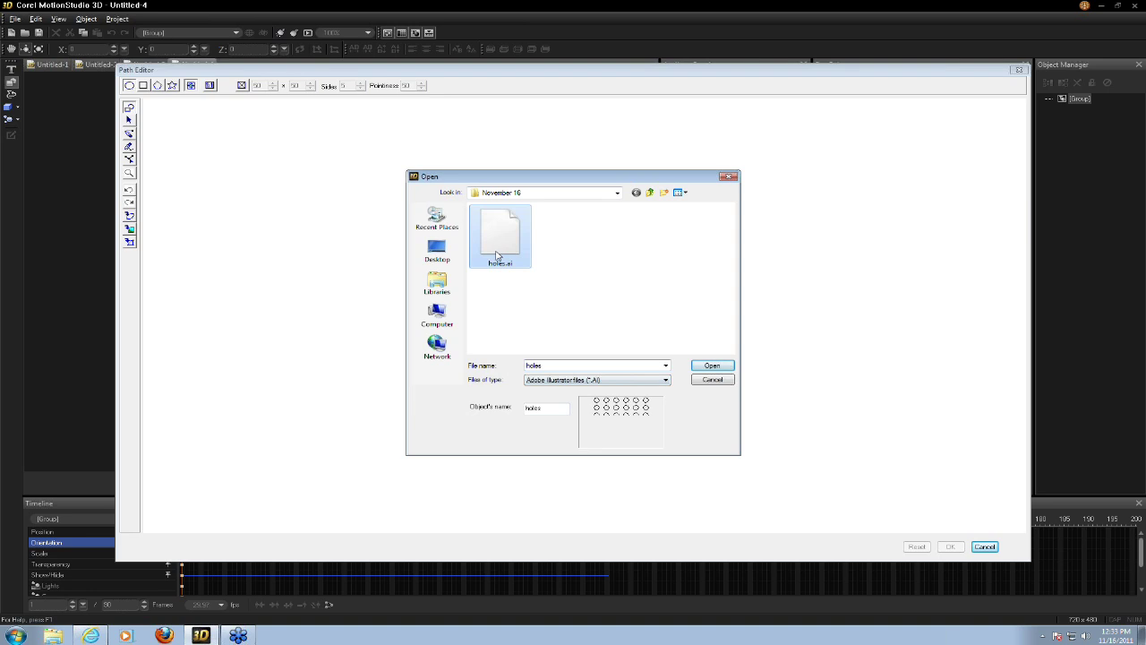
left_click(615, 381)
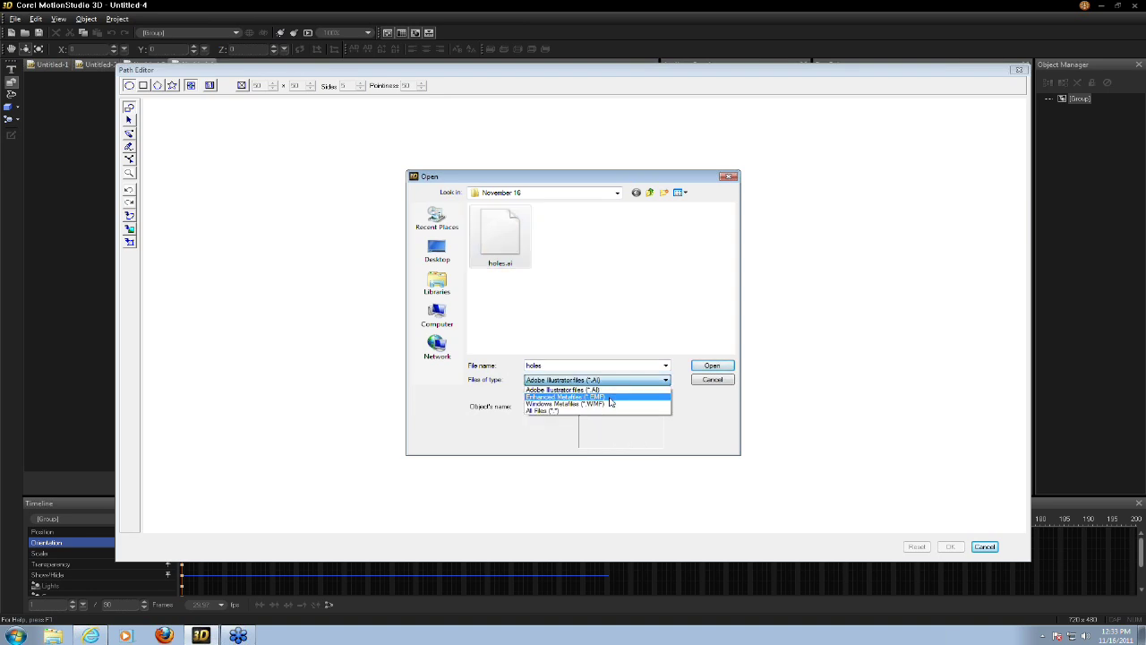
left_click(609, 401)
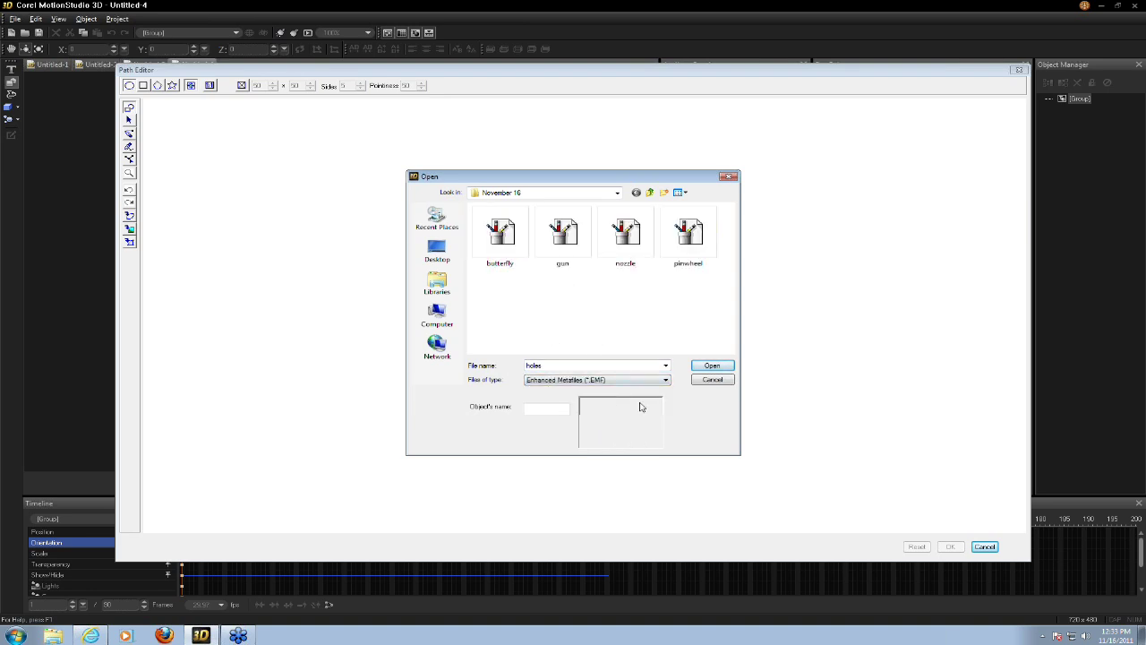
left_click(633, 382)
left_click(620, 396)
left_click(500, 234)
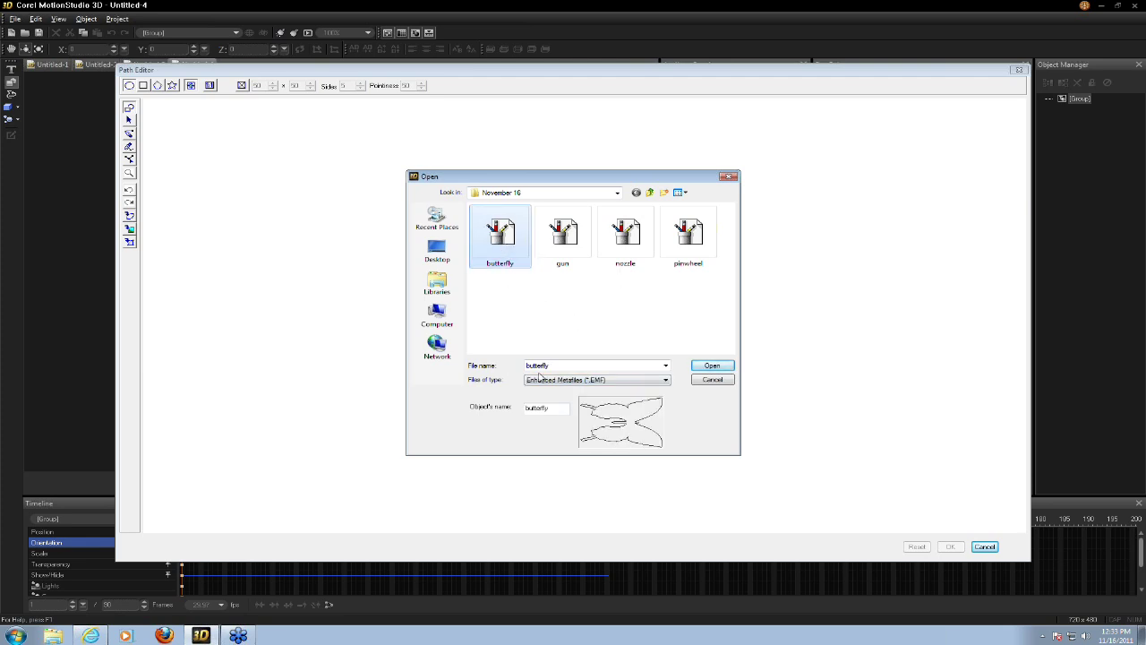
left_click(712, 366)
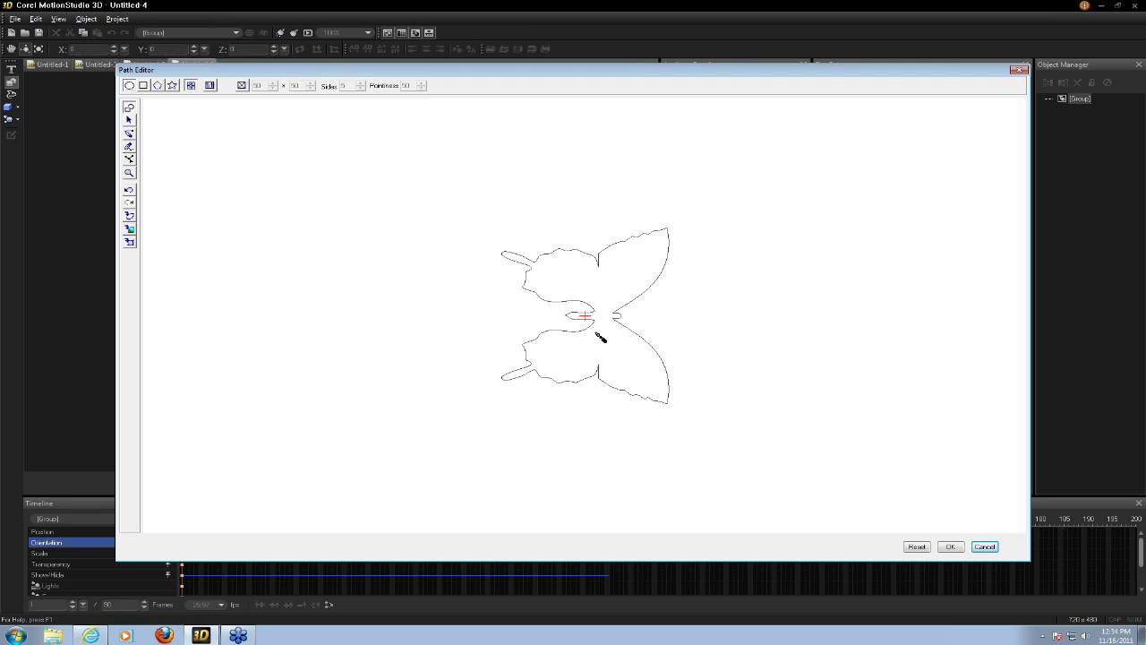
left_click(951, 548)
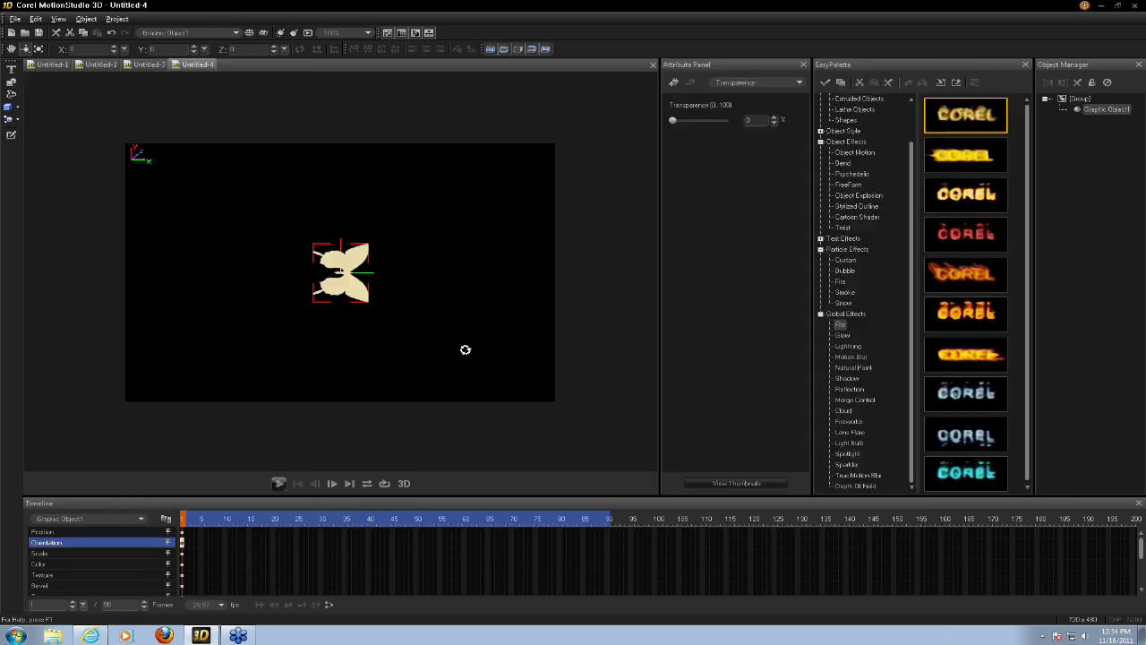
Set the camera distance to about 33 and tilt the butterfly about 55 degrees around X and 8 around Y
left_click(793, 83)
left_click(742, 135)
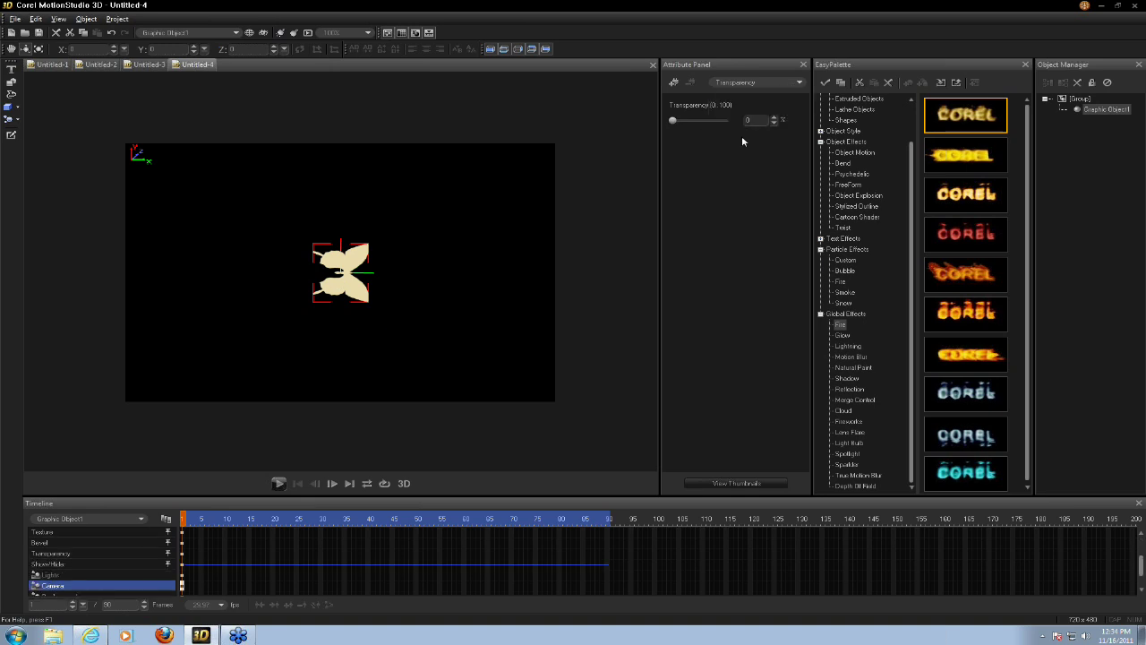
left_click_drag(753, 125, 745, 125)
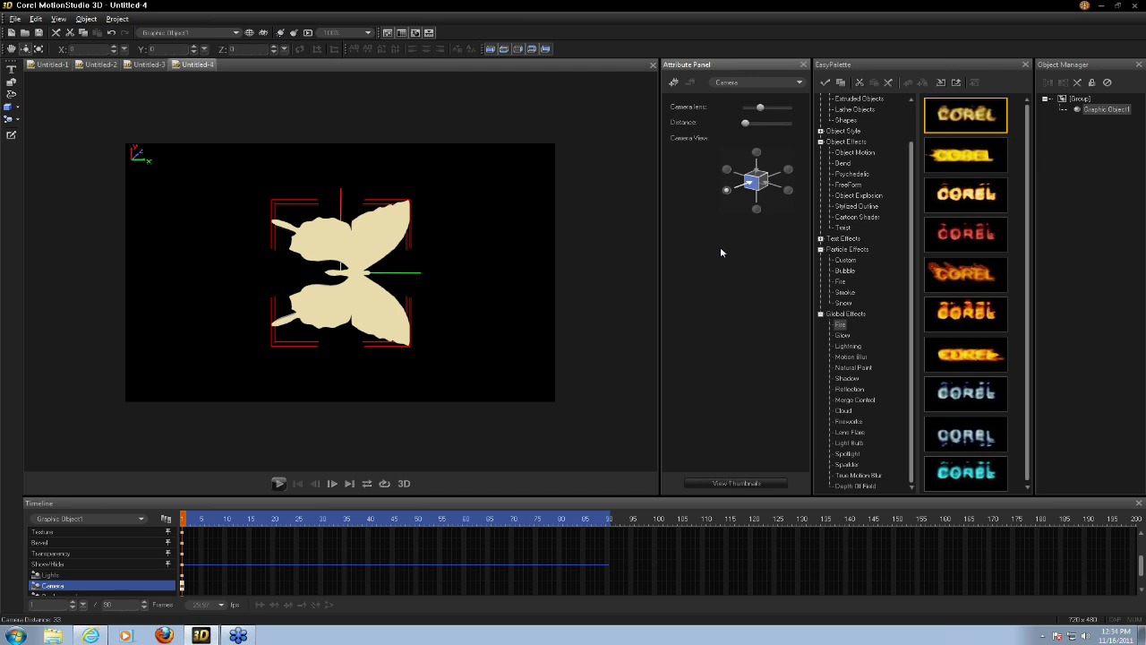
left_click_drag(396, 316, 366, 317)
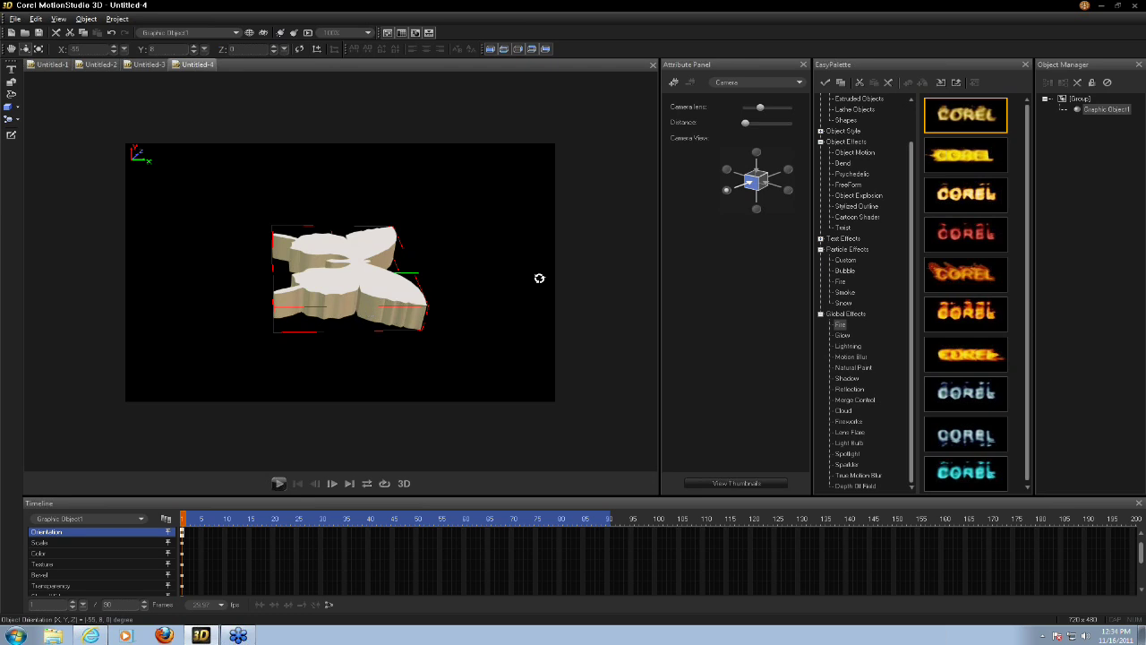
Set the butterfly's extrusion to 5 and rotate it to about -17 degrees around X and -3 around Y
left_click(746, 84)
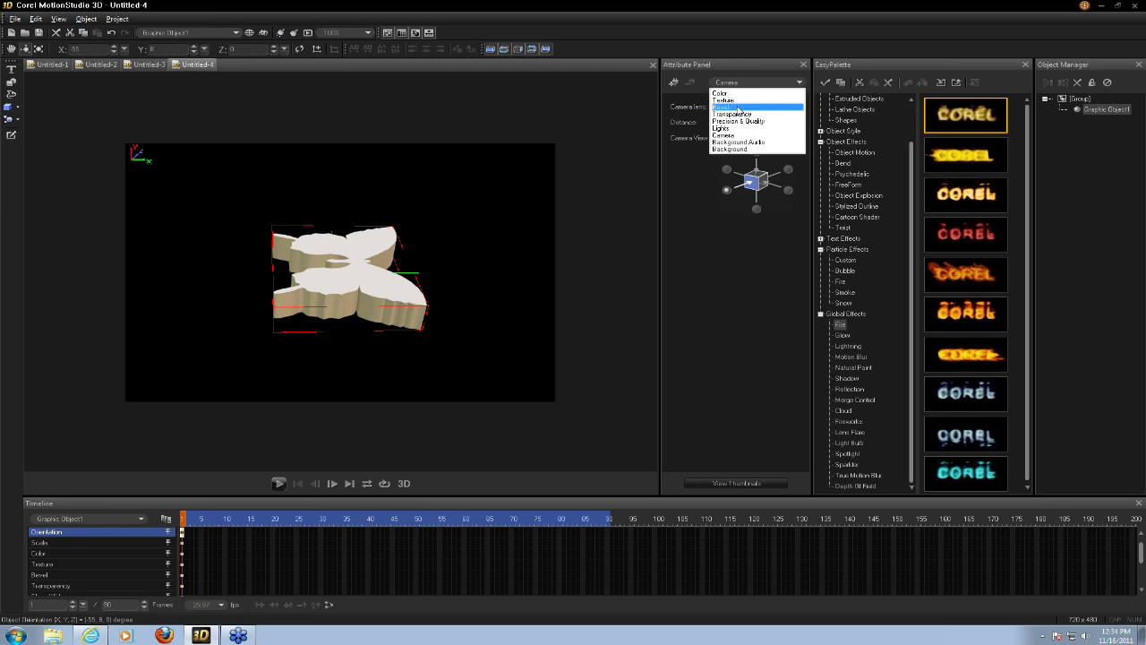
left_click(737, 108)
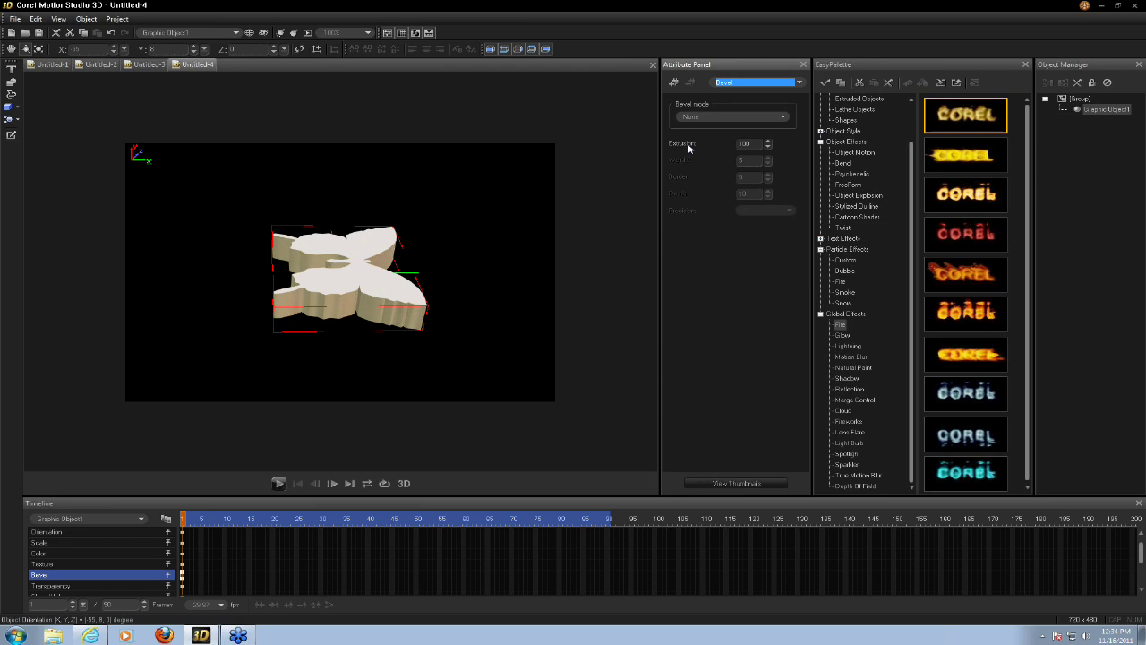
key("Tab")
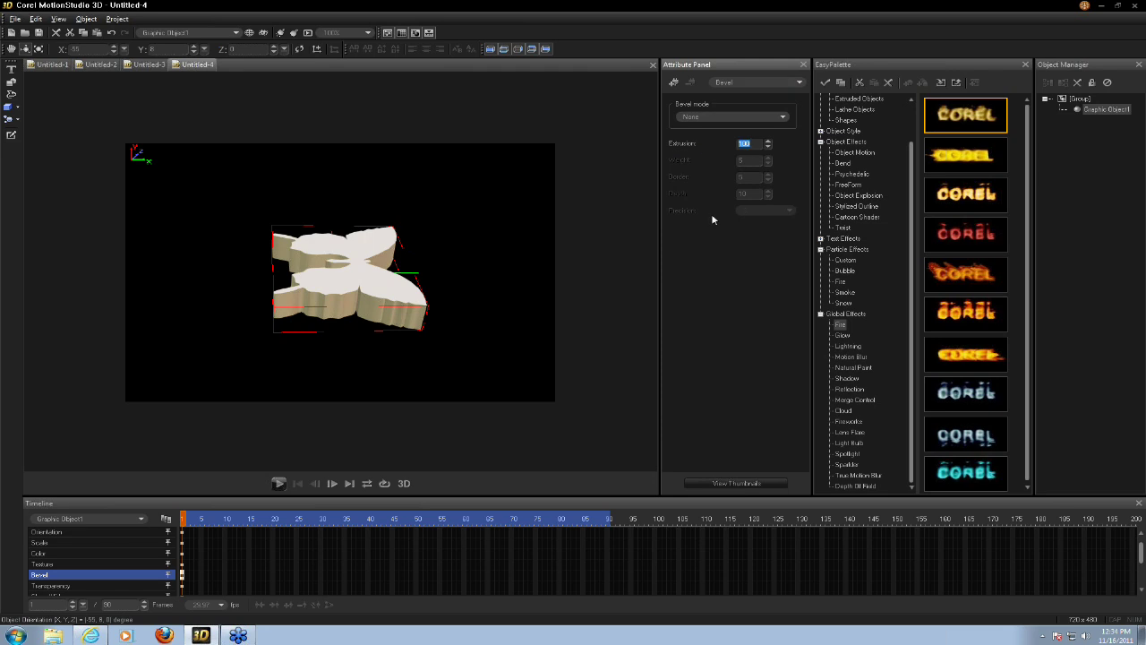
type("5")
mouse_move(407, 316)
left_mouse_down()
mouse_move(397, 295)
mouse_move(394, 325)
left_mouse_up()
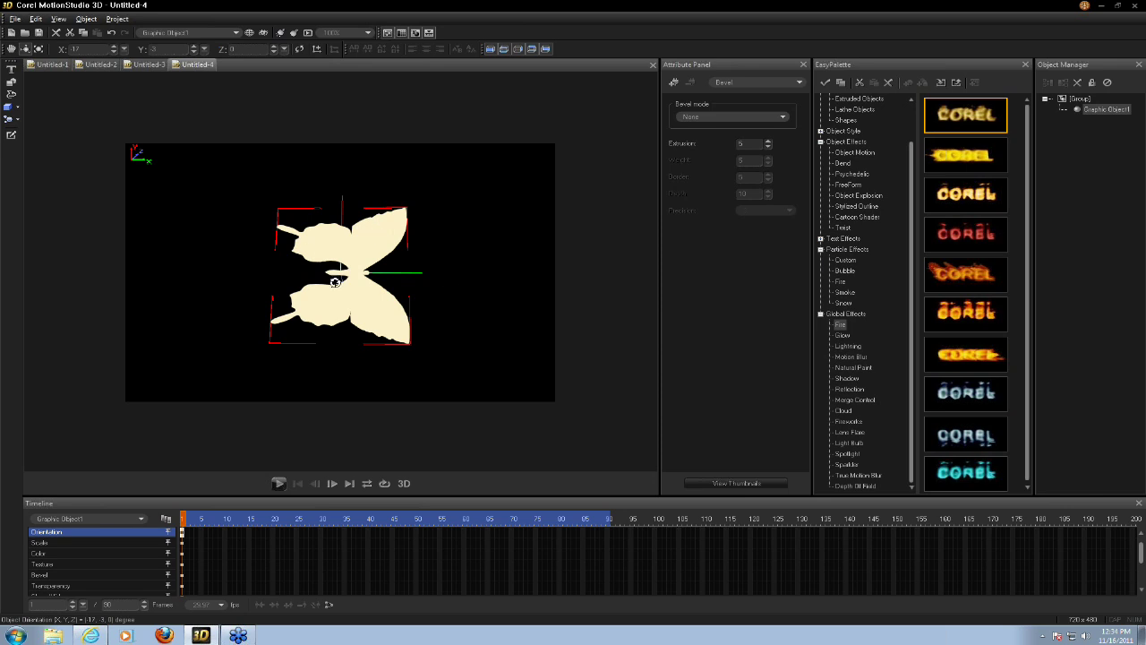
Apply the butterfly5 image from the November 16 folder as the texture of the butterfly object
left_click(758, 83)
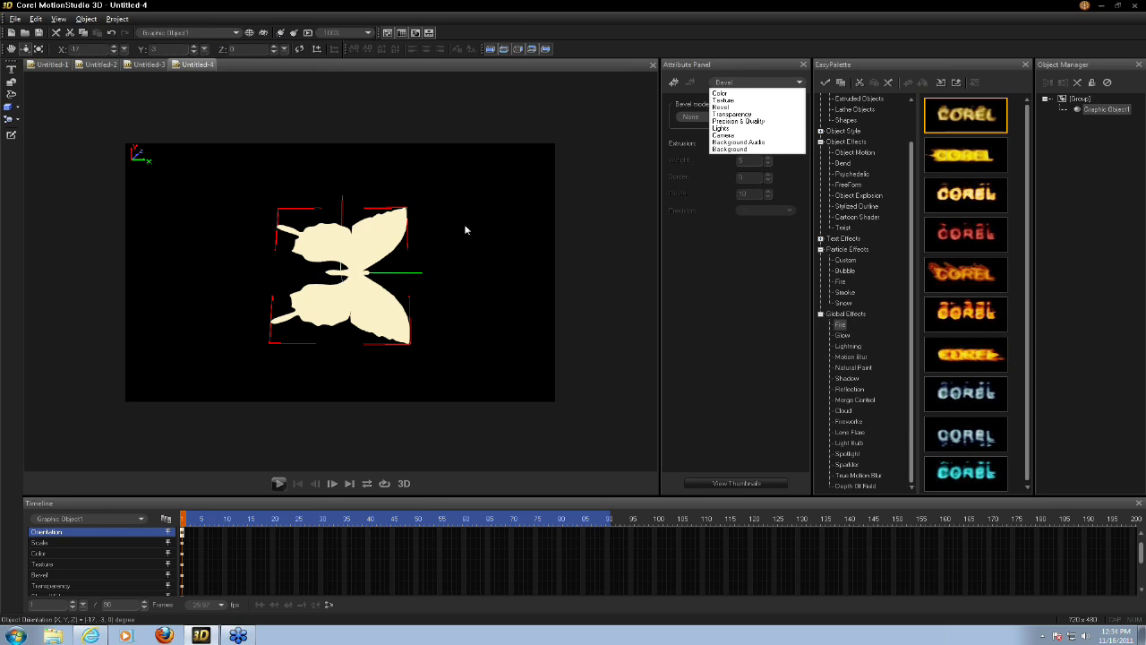
left_click(751, 101)
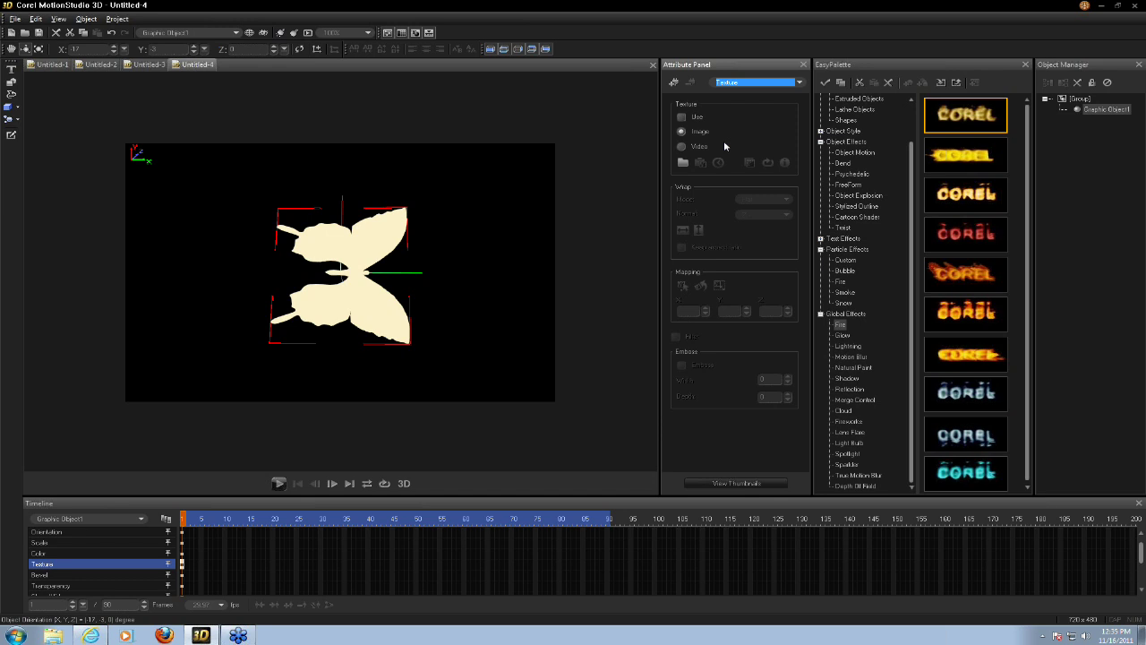
left_click(683, 162)
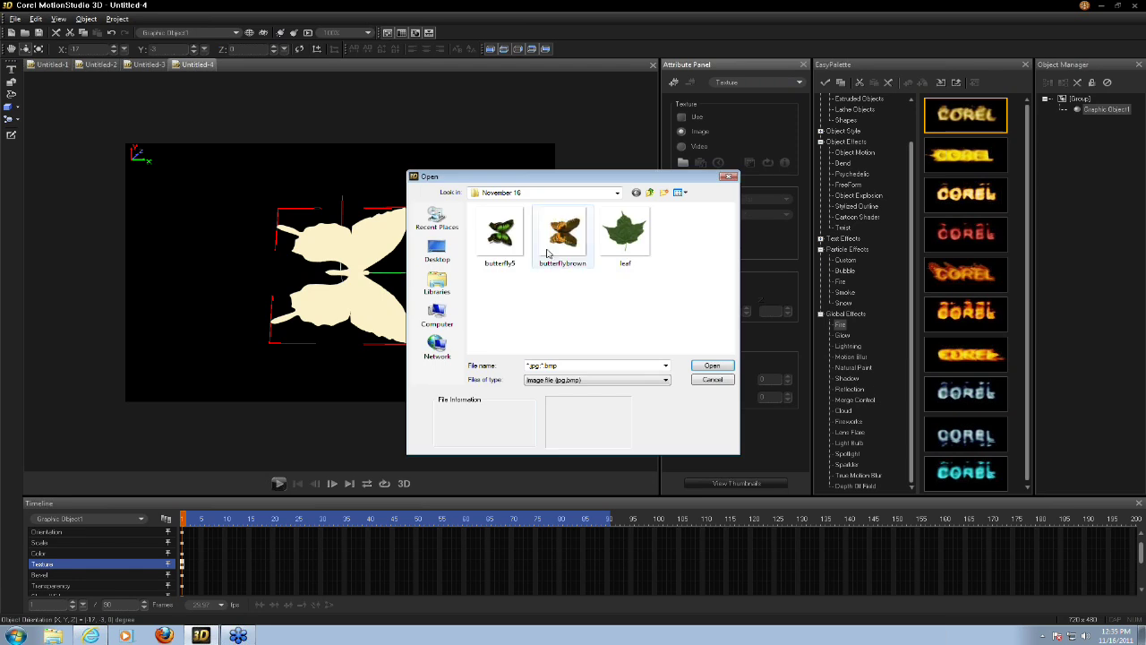
left_click(503, 236)
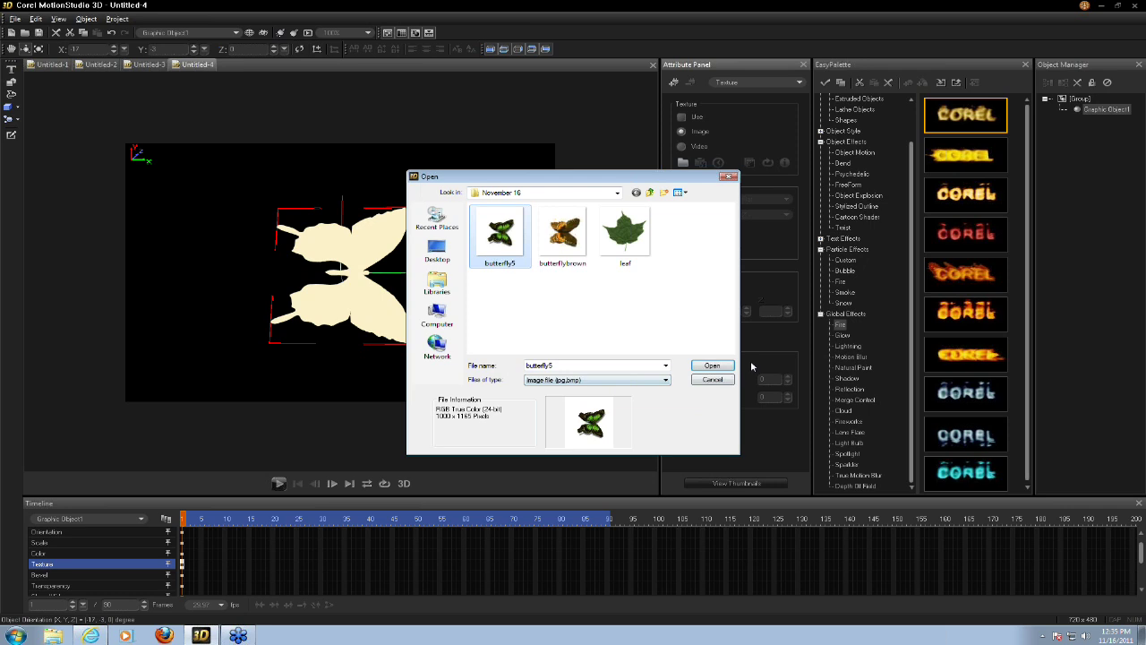
left_click(711, 366)
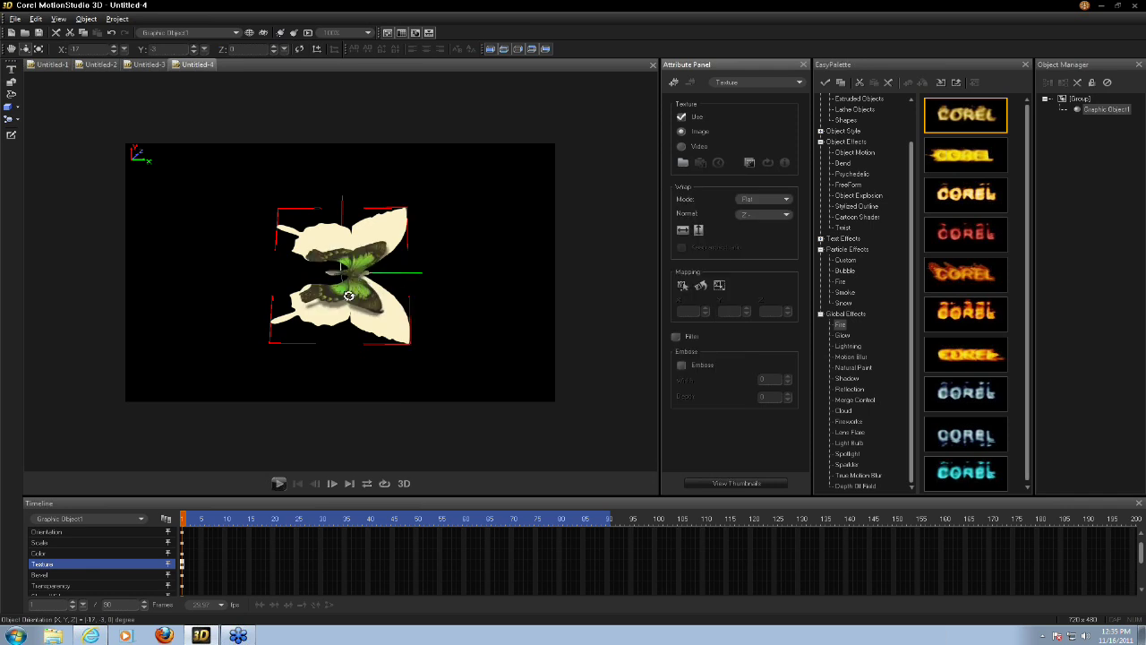
Enlarge the texture image on the butterfly and reposition it to about X 74, Y 85
left_click(719, 285)
left_click_drag(529, 318, 495, 377)
left_click(682, 284)
left_click_drag(416, 313, 459, 258)
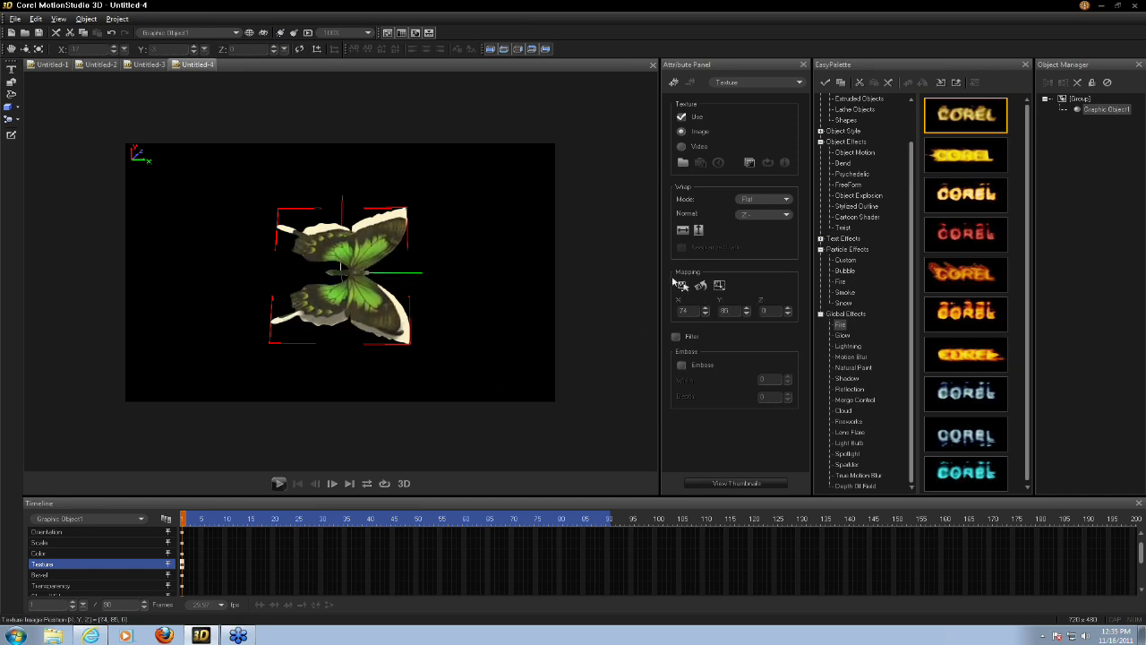
Refine the texture mapping scale so the image fills the wings and move it to about X 101, Y 106
left_click(718, 285)
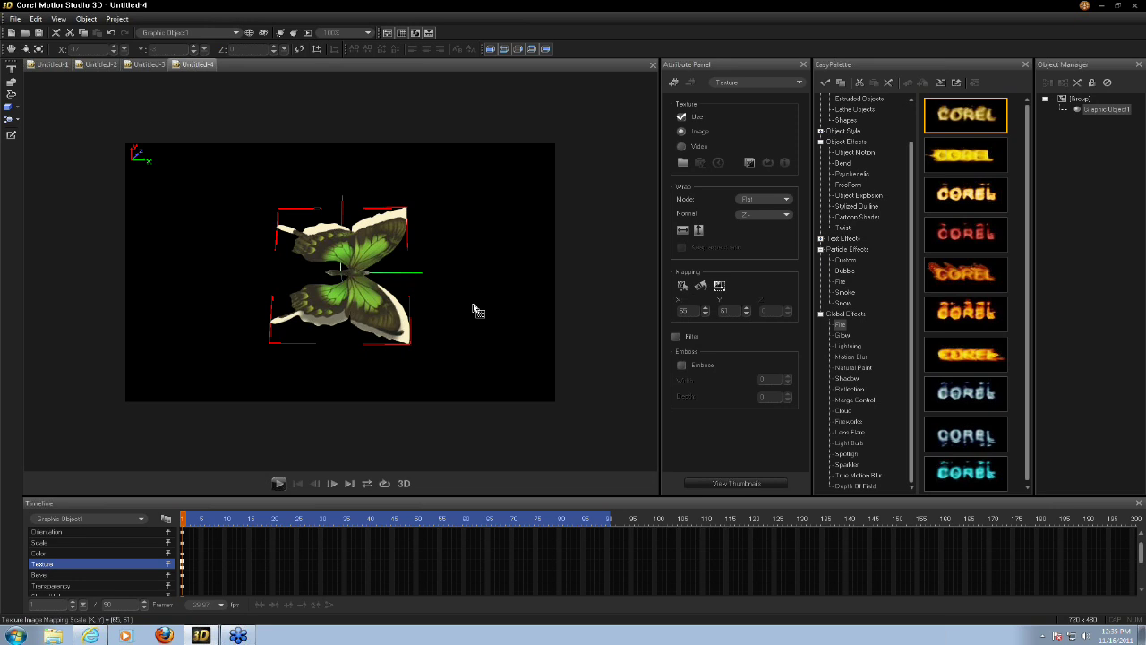
left_click_drag(474, 312, 660, 291)
key("ctrl+z")
left_click(708, 286)
left_click_drag(555, 310, 557, 308)
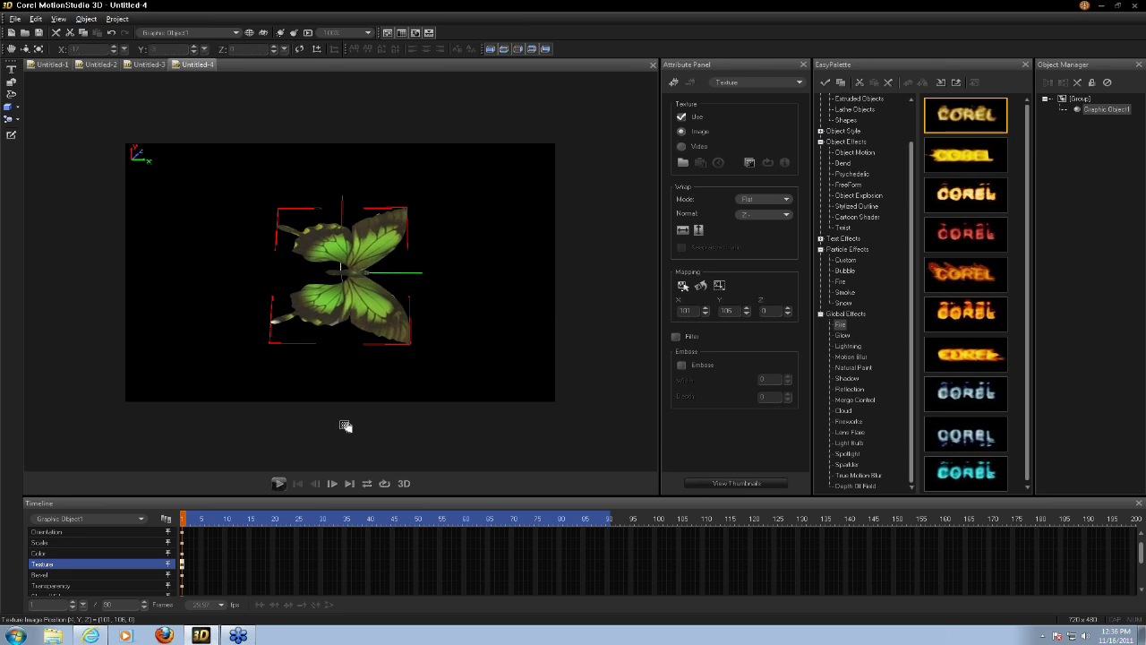
Rotate the butterfly to about -39 degrees around X and -31 around Y, and add a Bend effect to it
left_click(25, 48)
left_click_drag(396, 304, 374, 296)
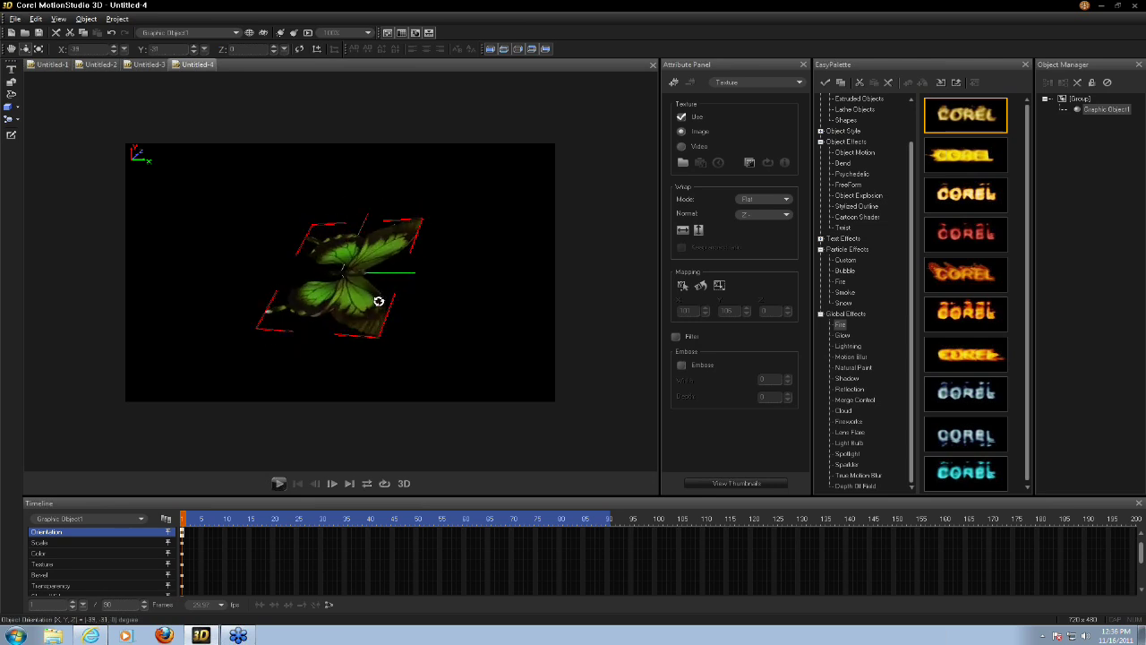
left_click(674, 85)
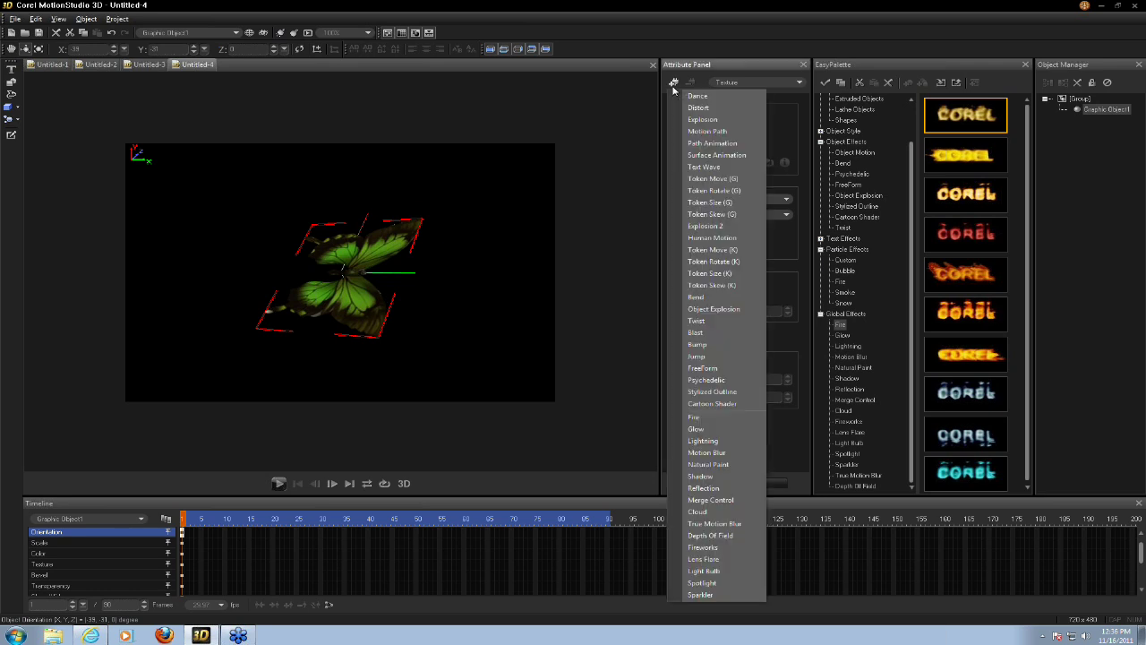
left_click(713, 299)
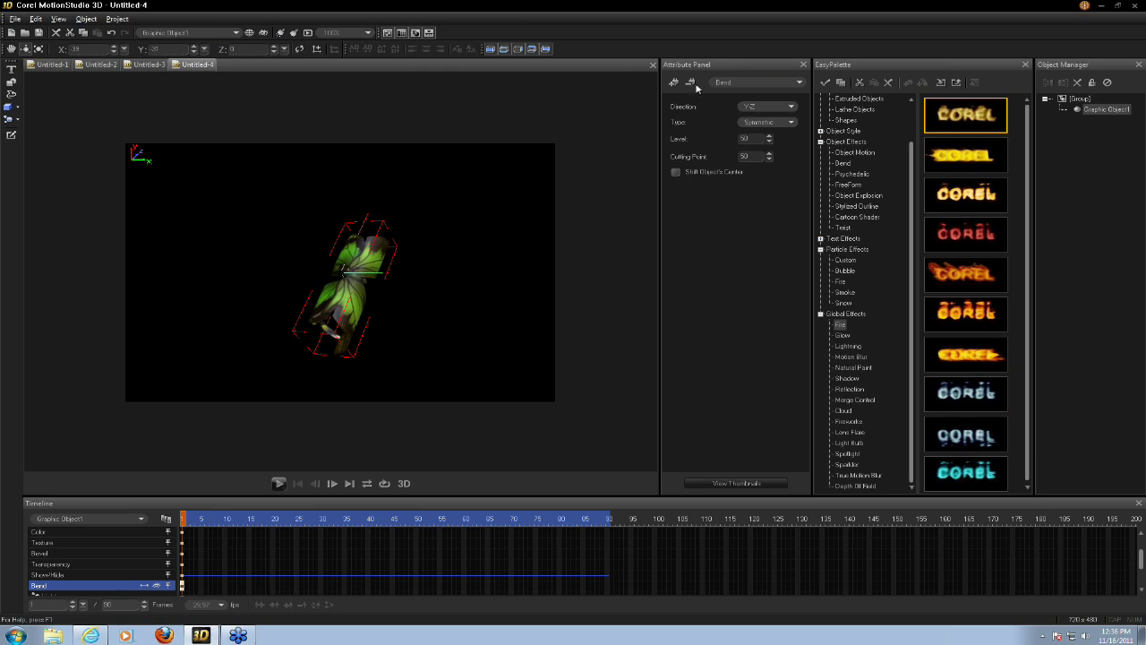
Set the Bend direction to XZ and lower its level to 18 so the wings fold slightly
left_click(788, 124)
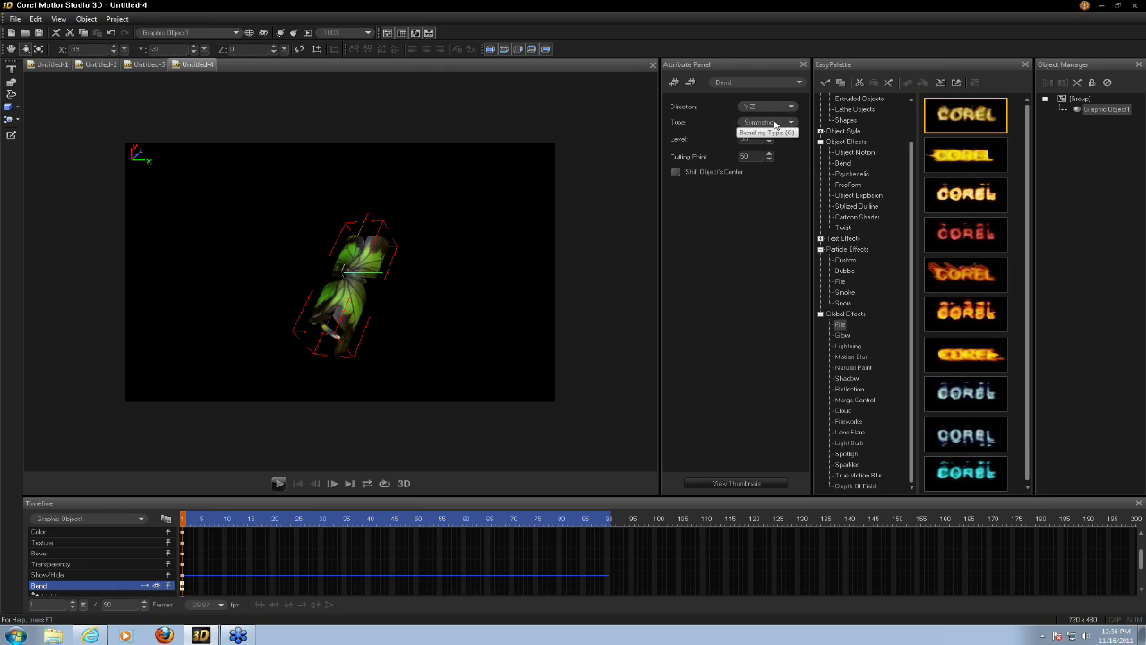
left_click(791, 107)
left_click(770, 124)
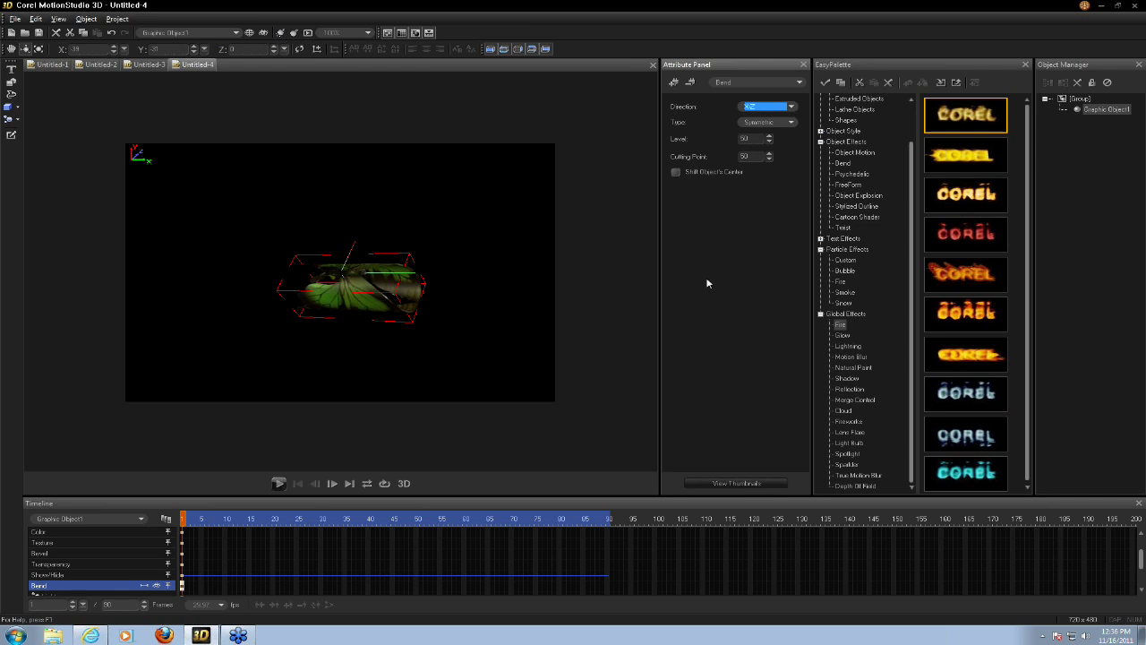
left_click(769, 136)
left_click(769, 136)
left_click(769, 141)
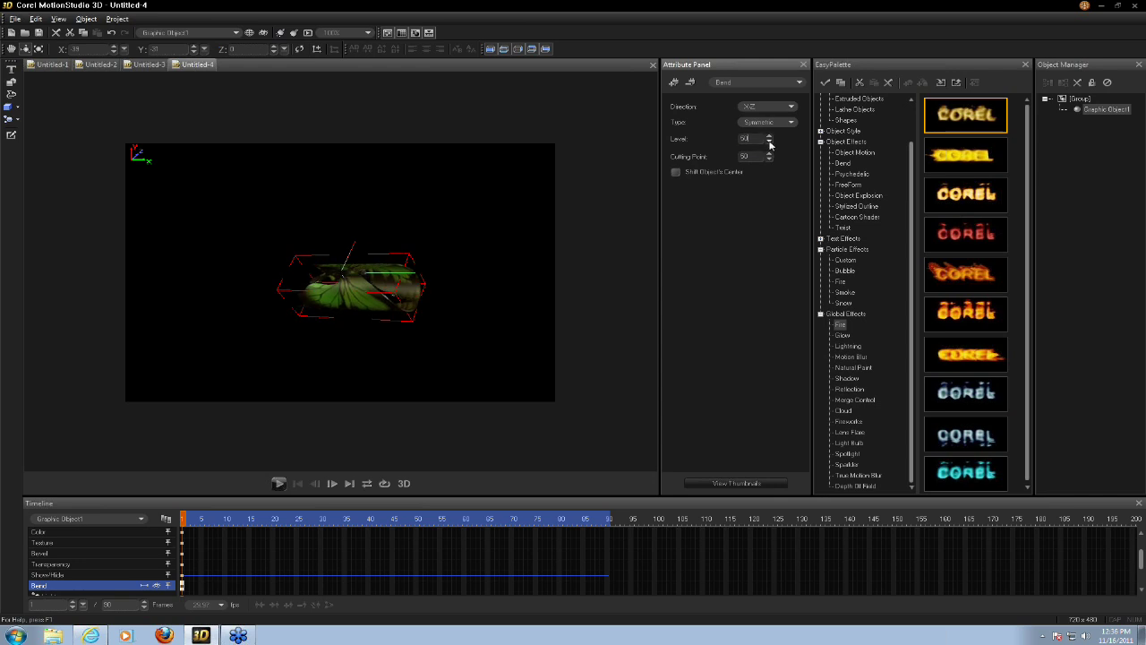
left_click(769, 141)
left_click(769, 142)
left_click(769, 142)
left_click(769, 141)
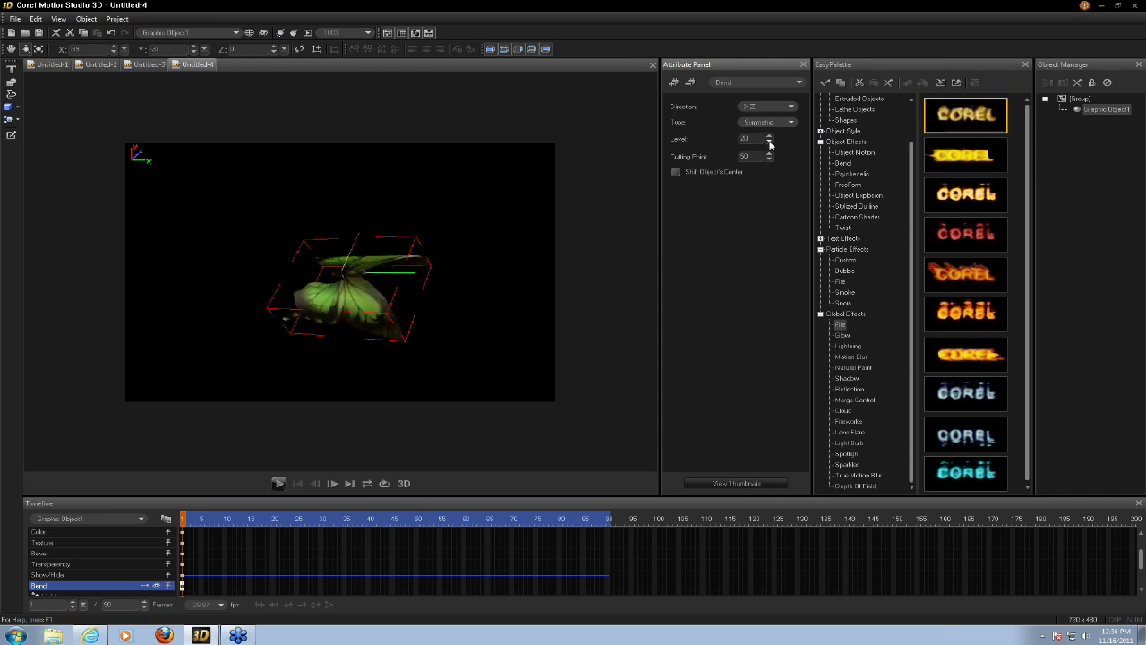
left_click(769, 142)
left_click(769, 141)
left_click(769, 142)
left_click(769, 142)
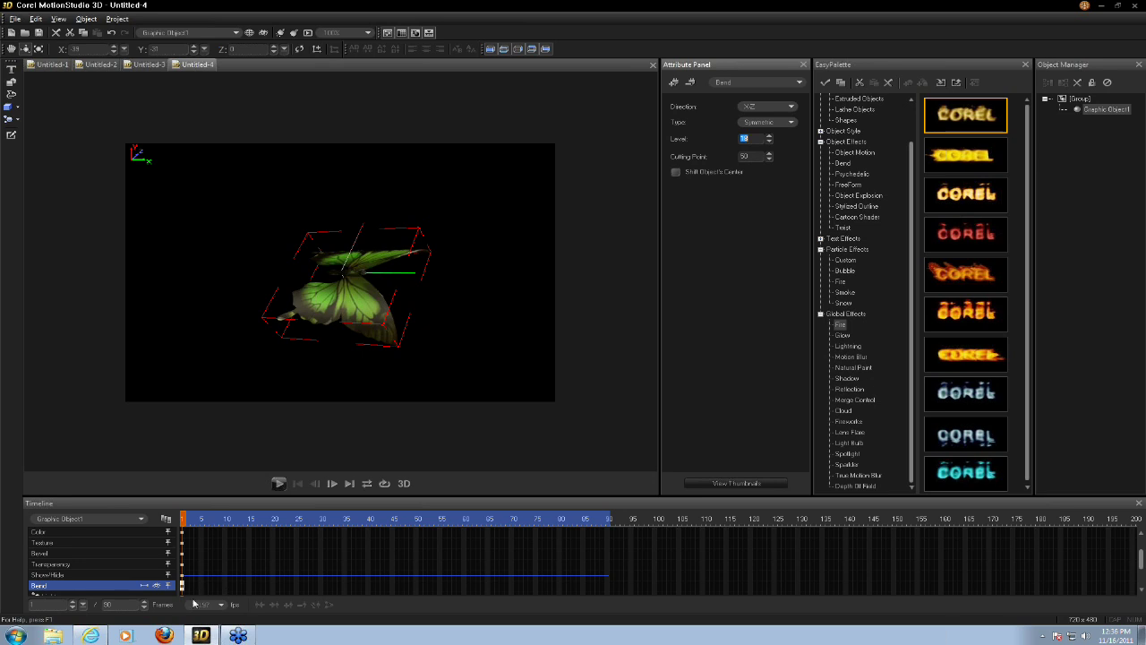
Set the project's animation length to 15 frames
double_click(105, 605)
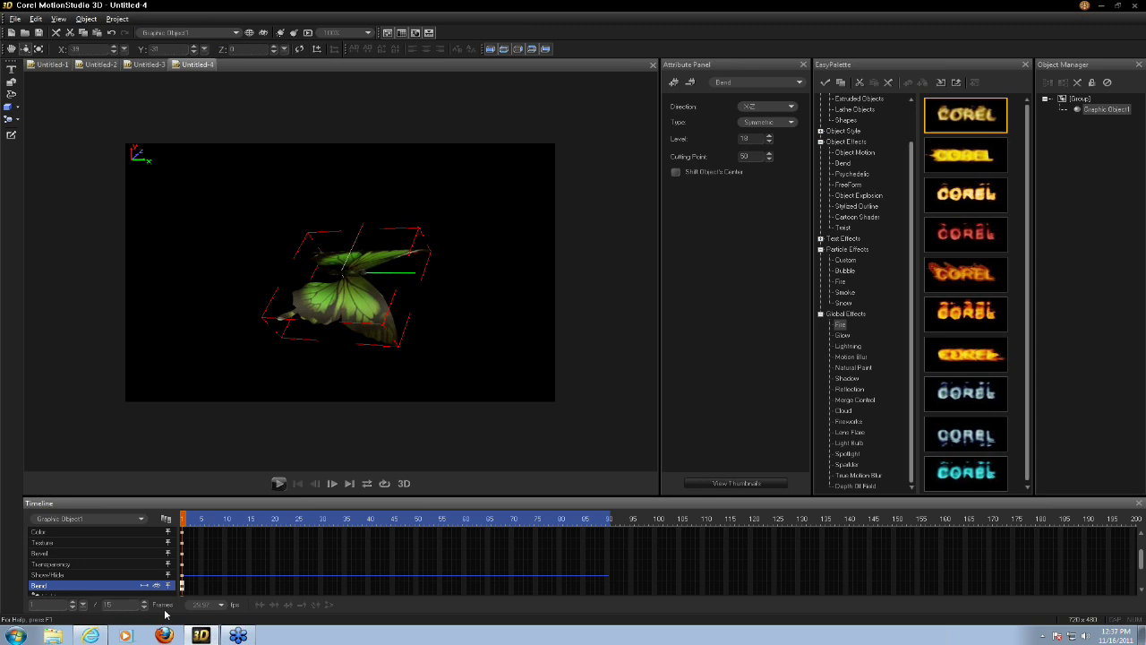
type("15")
key("Return")
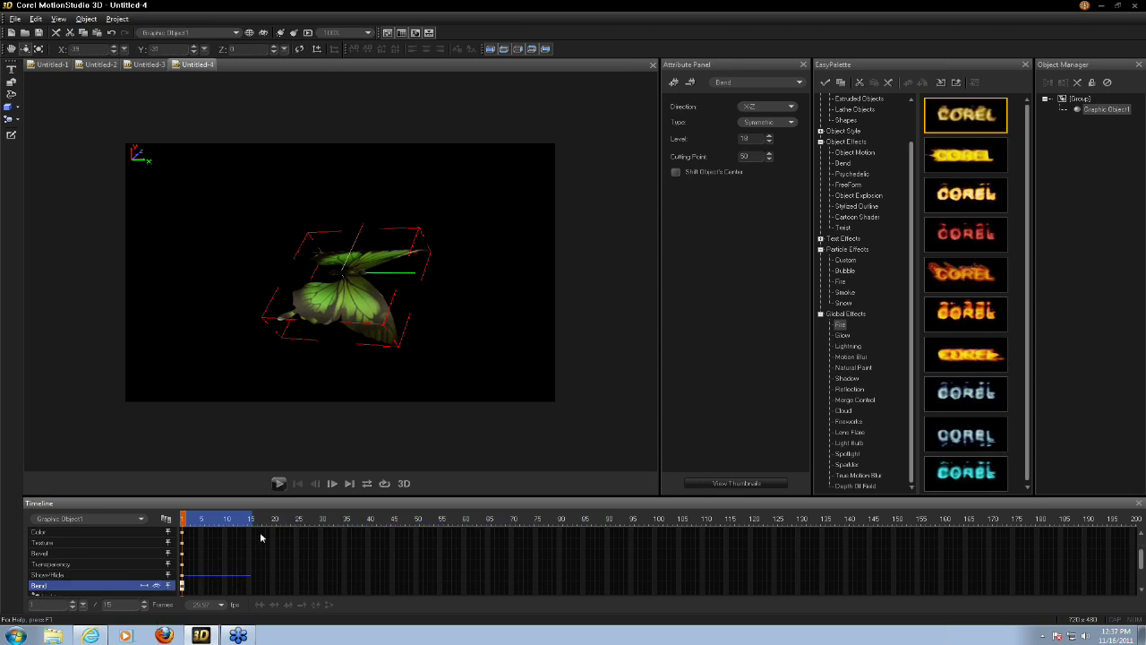
Keyframe the Bend level at -18 on frame 7 and 18 on frame 15, and play the wing-flapping animation
left_click(212, 521)
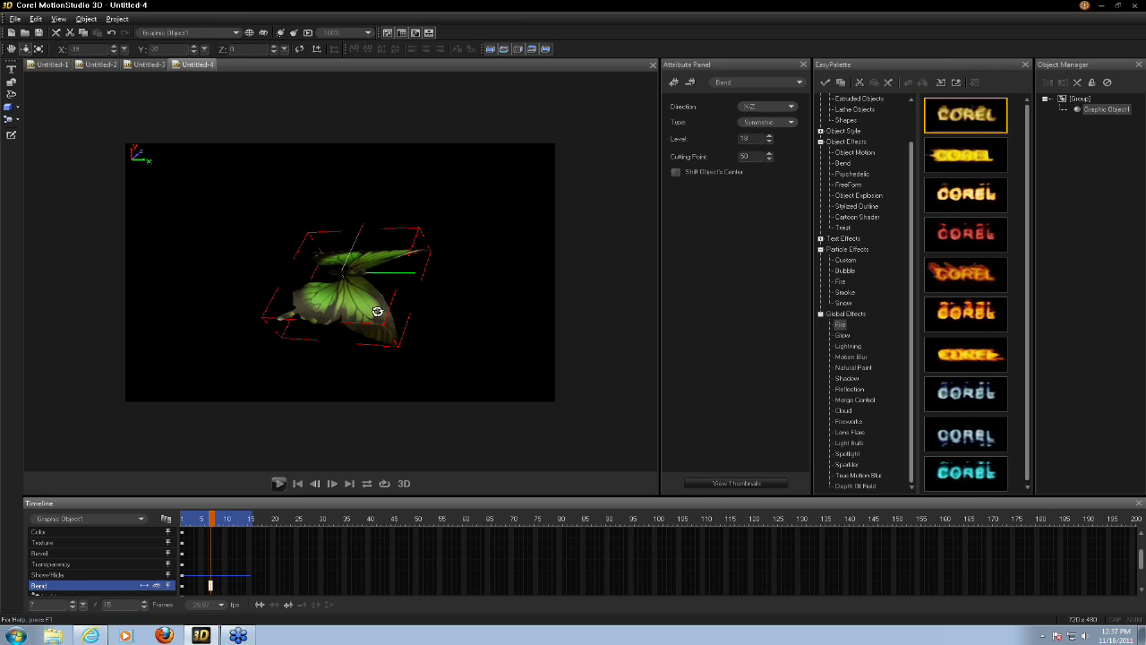
left_click(753, 139)
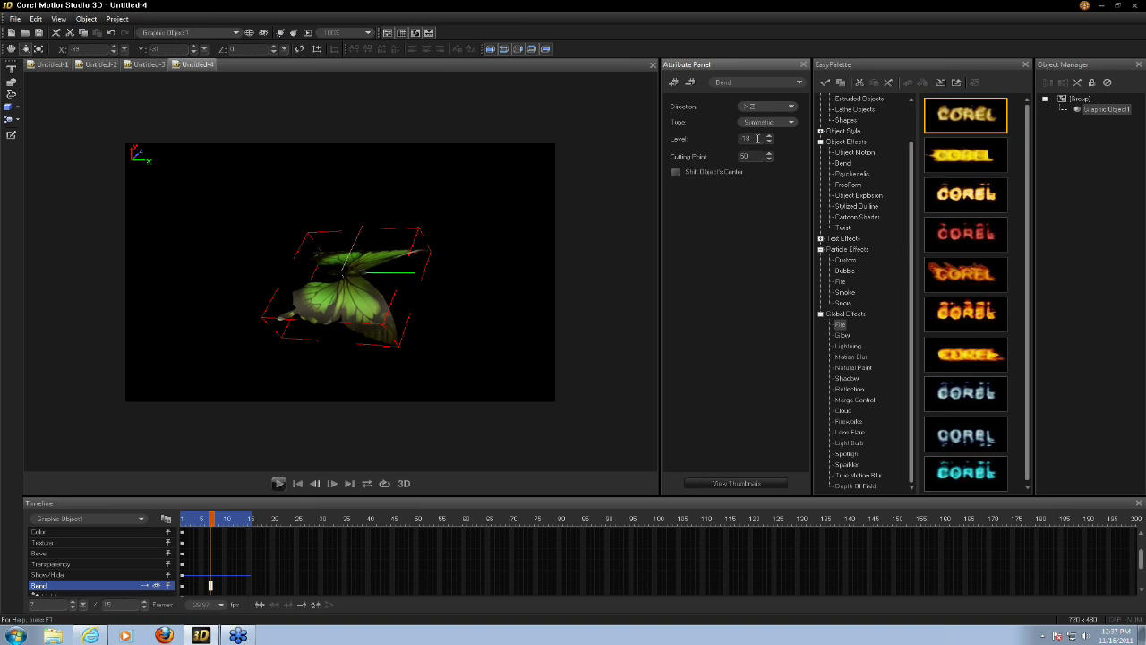
left_click(251, 521)
double_click(745, 139)
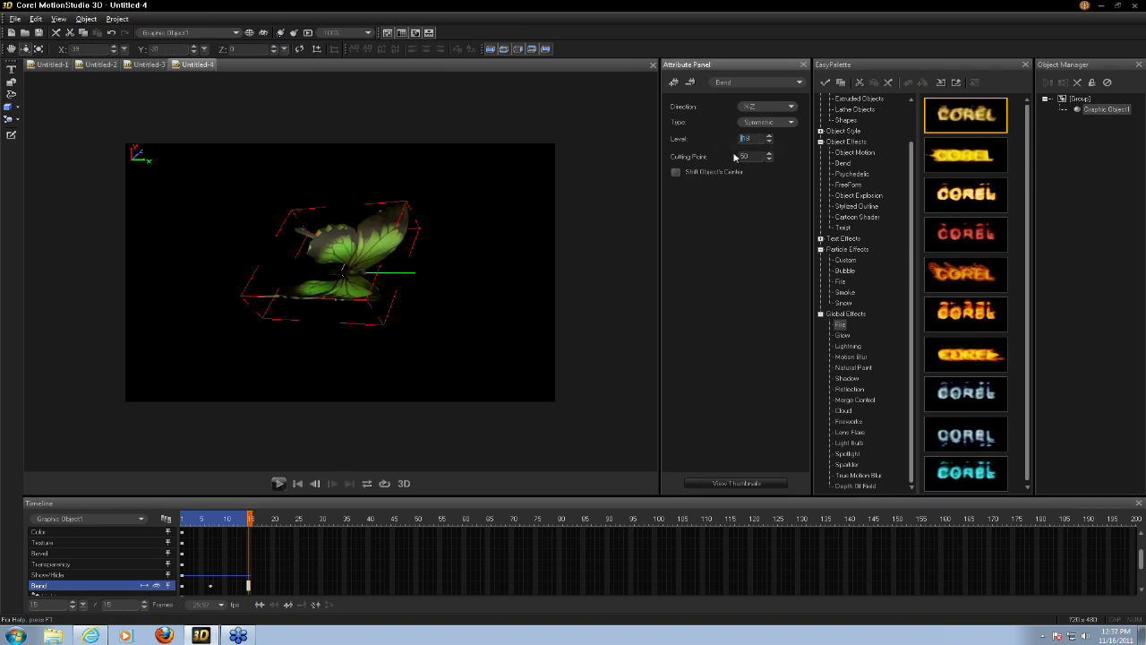
left_click(736, 157)
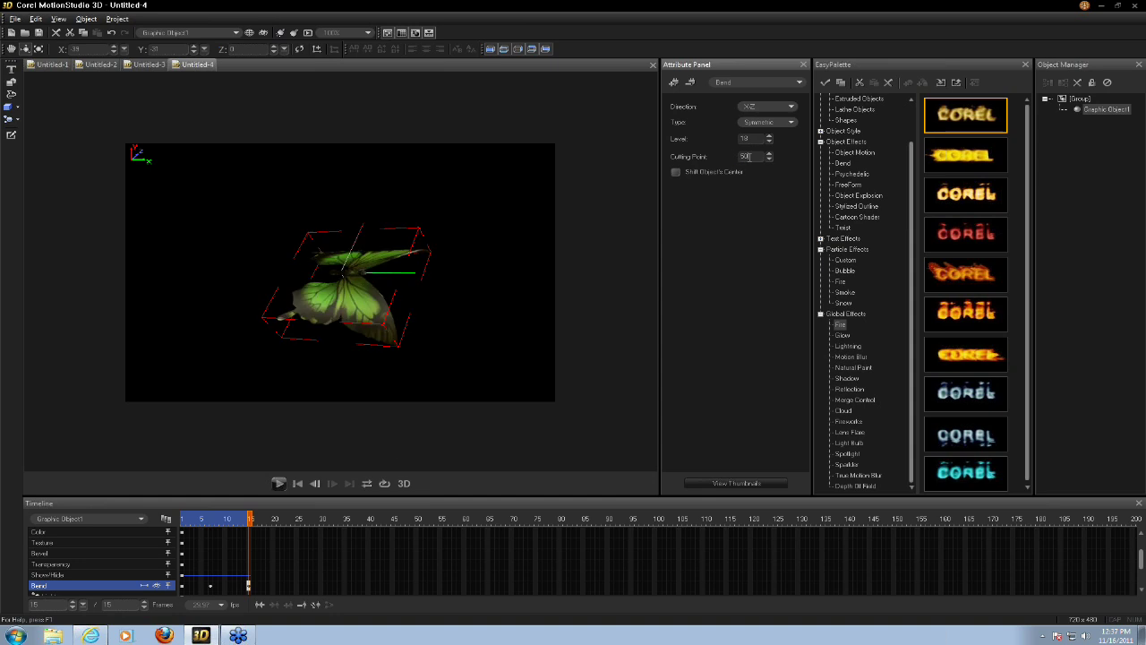
left_click(279, 484)
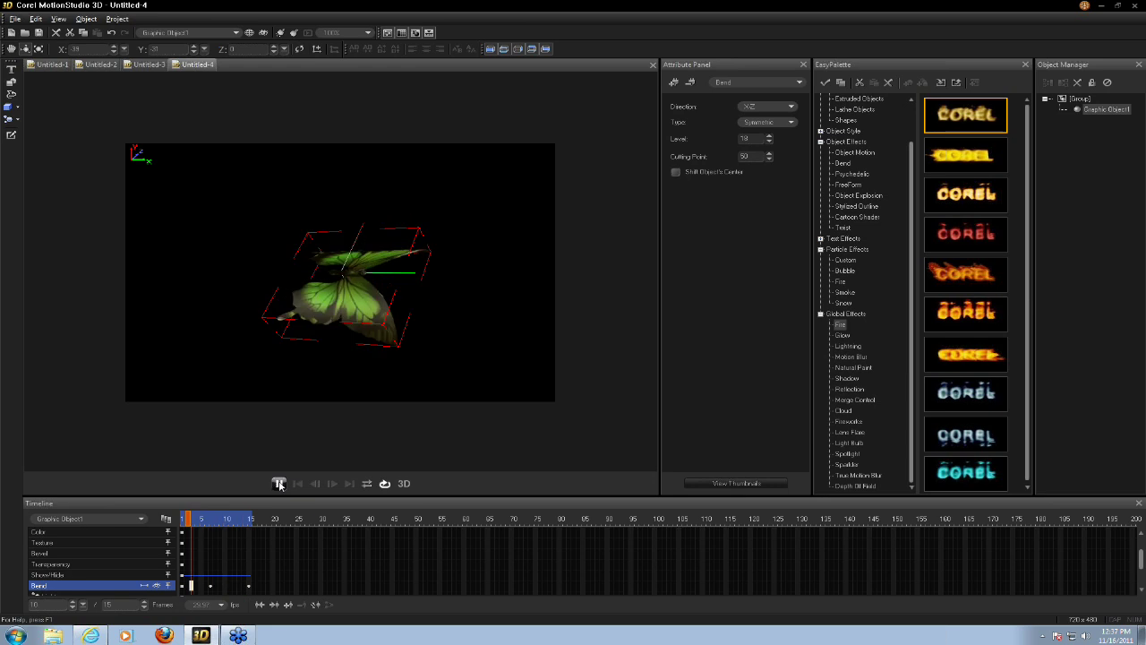
left_click(279, 484)
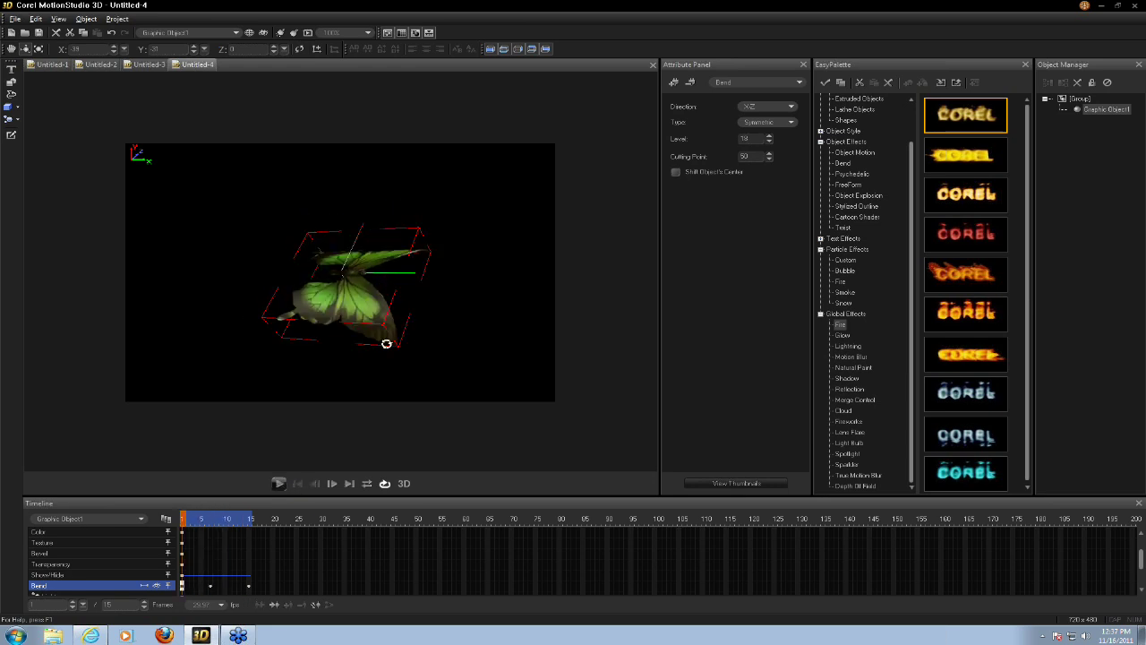
Rotate the butterfly nearly edge-on at frame 7, play the animation, and go to the orientation track's last frame
left_click(213, 519)
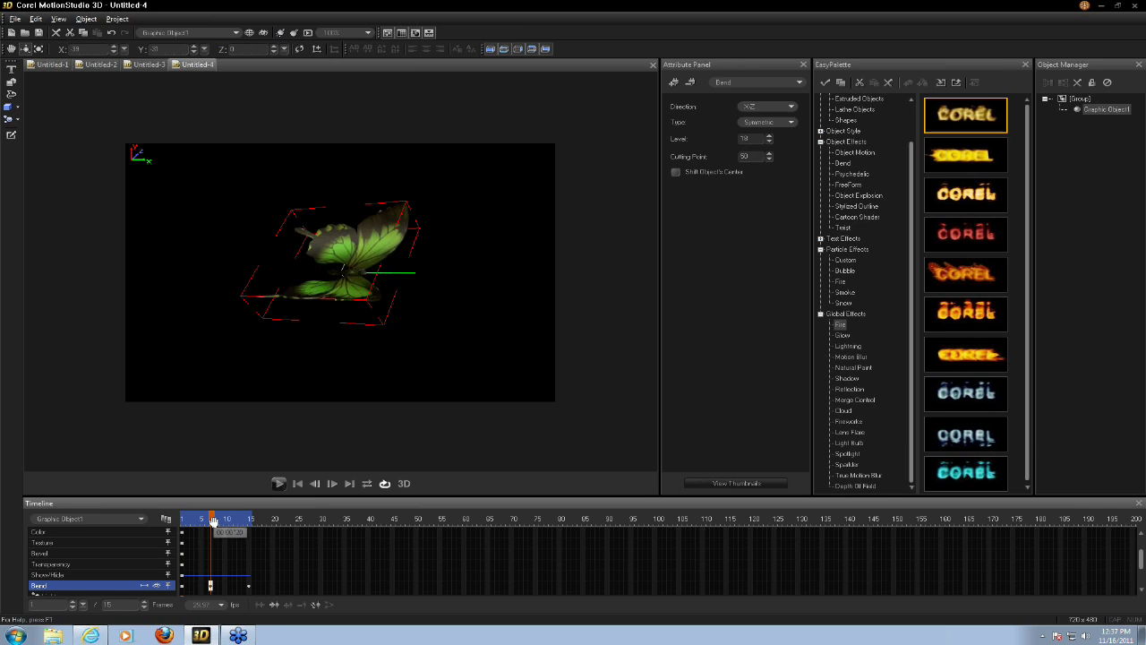
left_click_drag(345, 299, 314, 320)
left_click(279, 484)
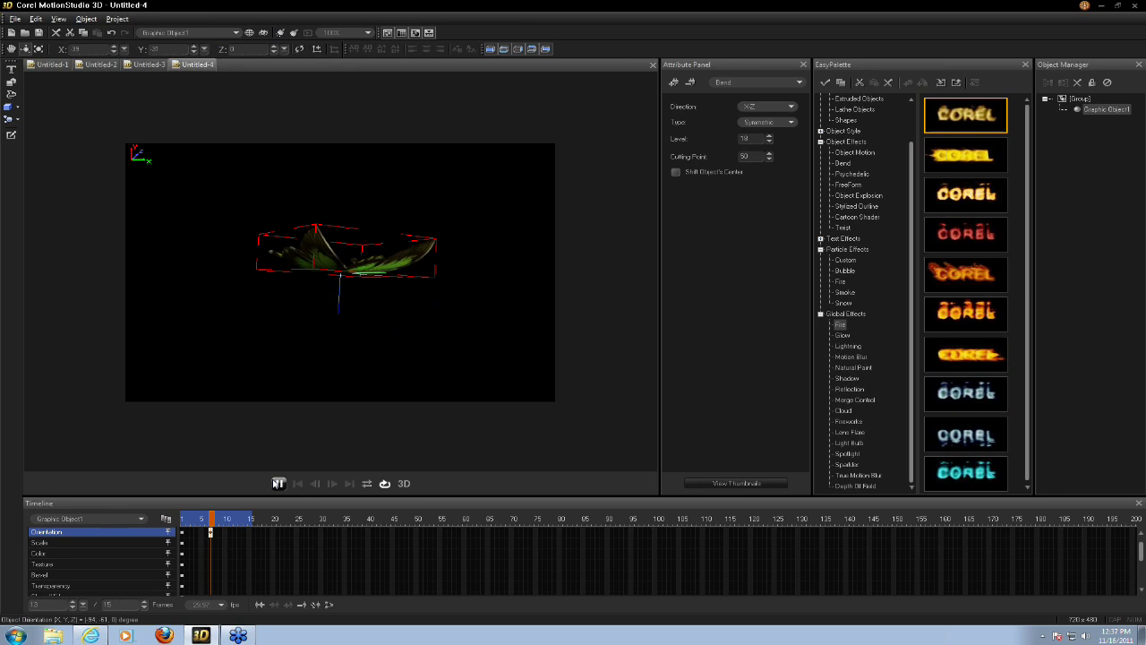
left_click(277, 484)
left_click(250, 532)
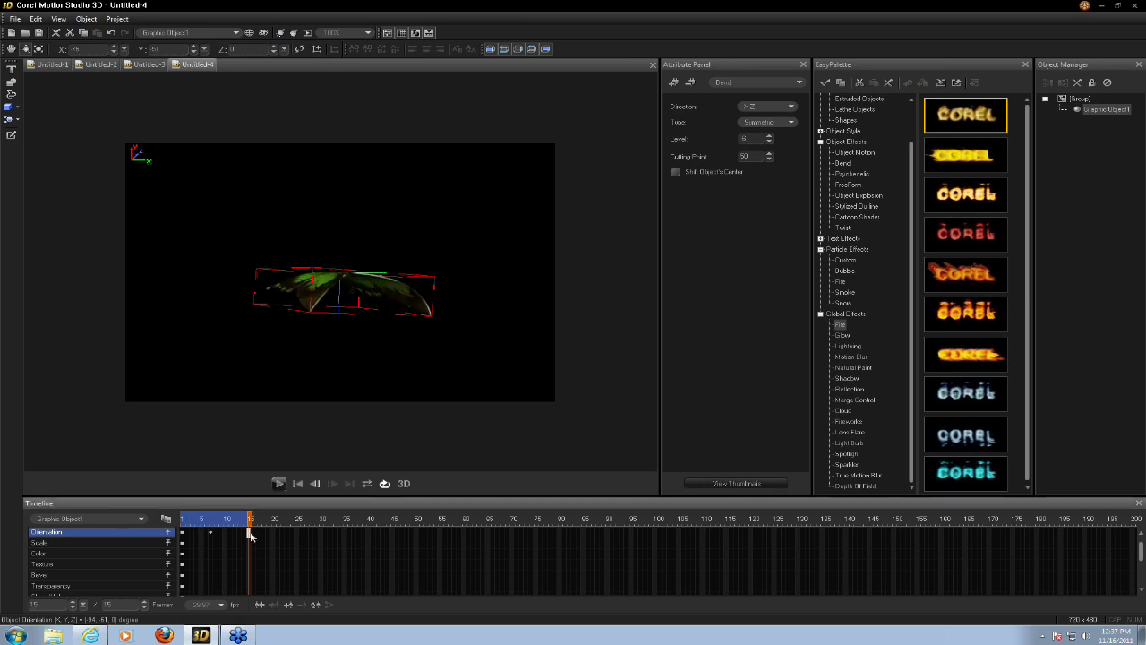
Reset the butterfly's X and Y orientation to 0 at frame 1
left_click(183, 539)
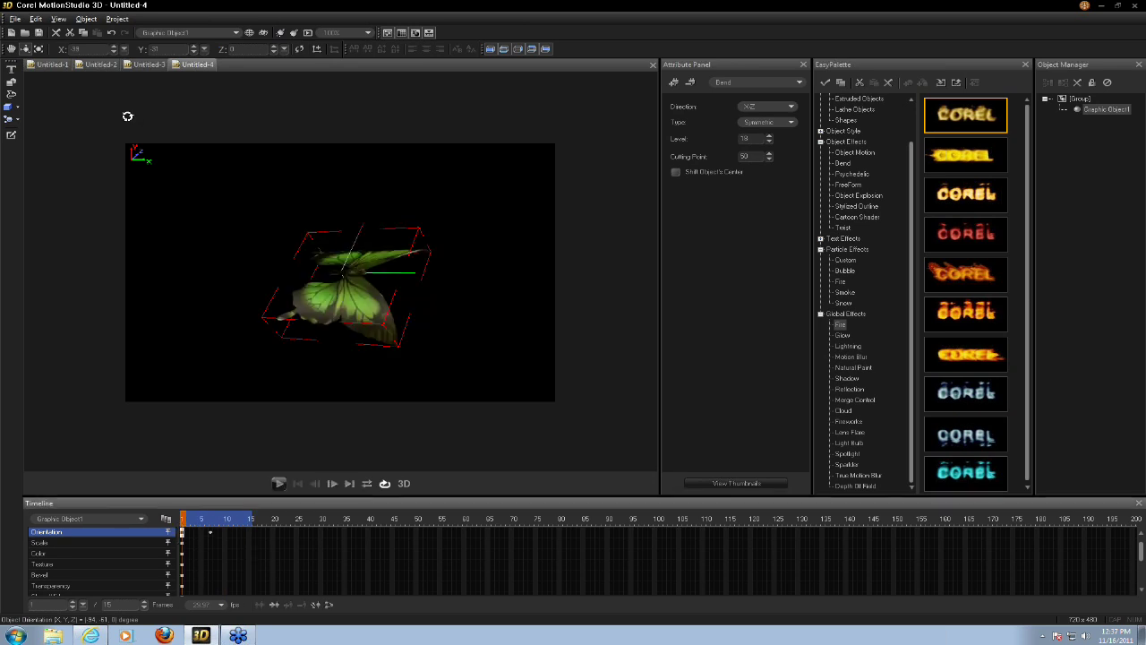
double_click(158, 50)
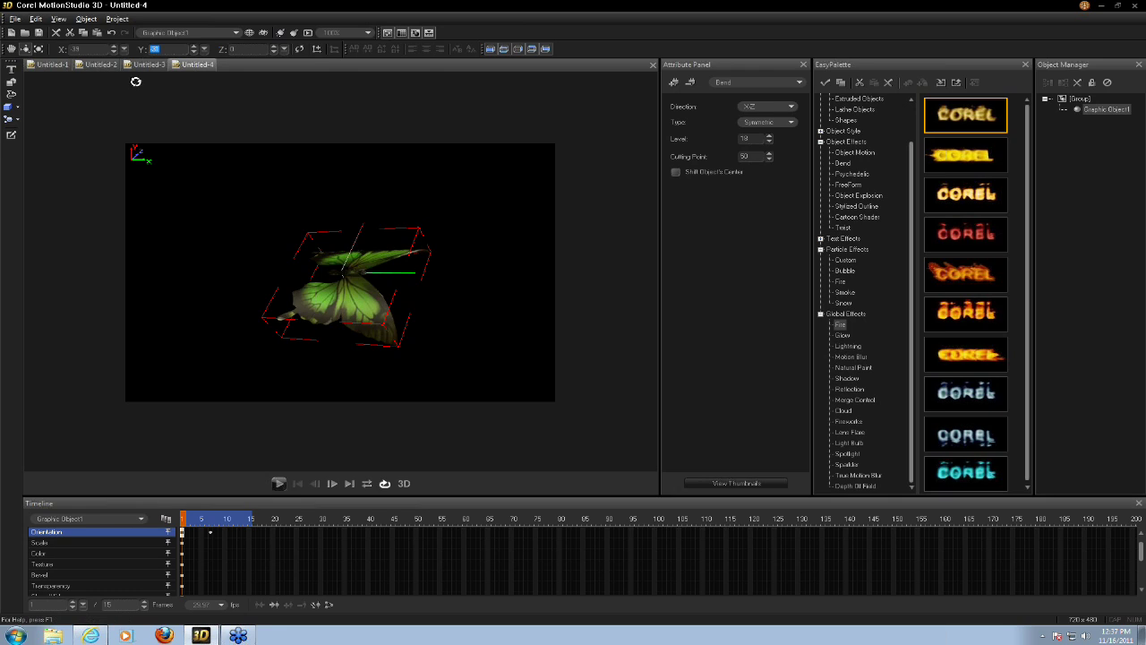
type("0")
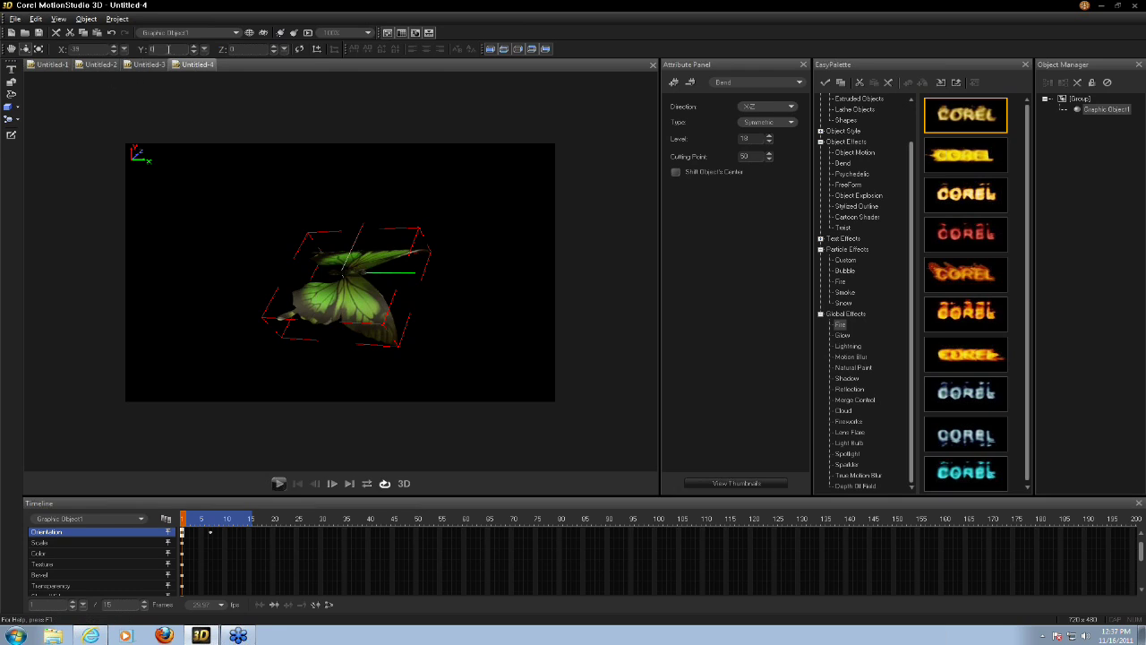
left_click(106, 33)
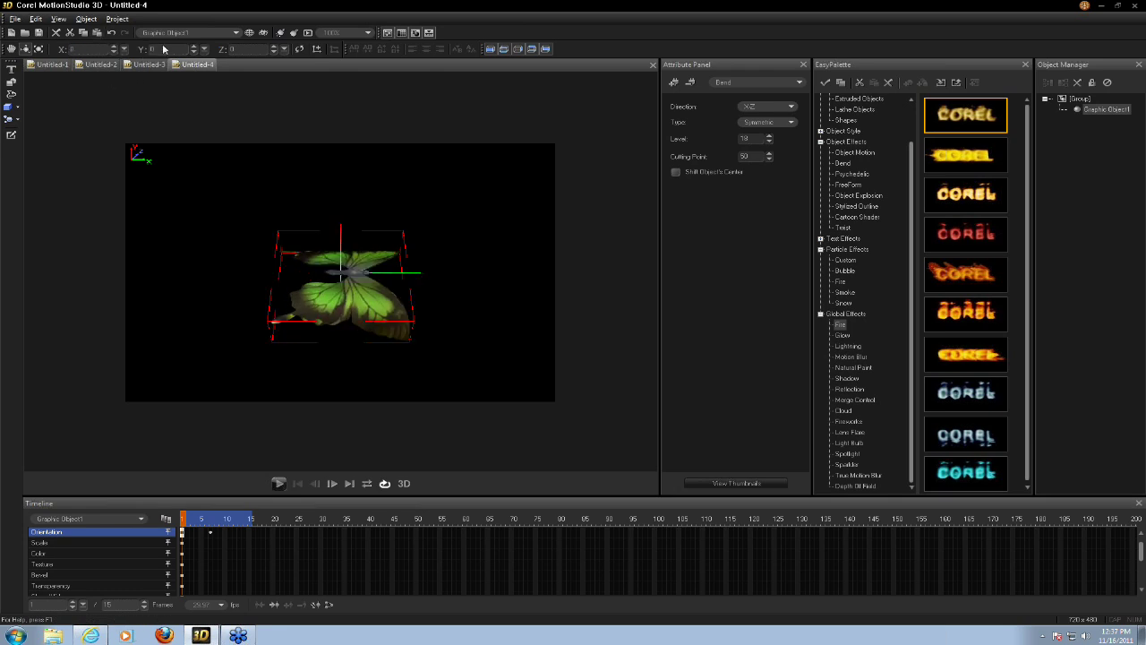
key("Return")
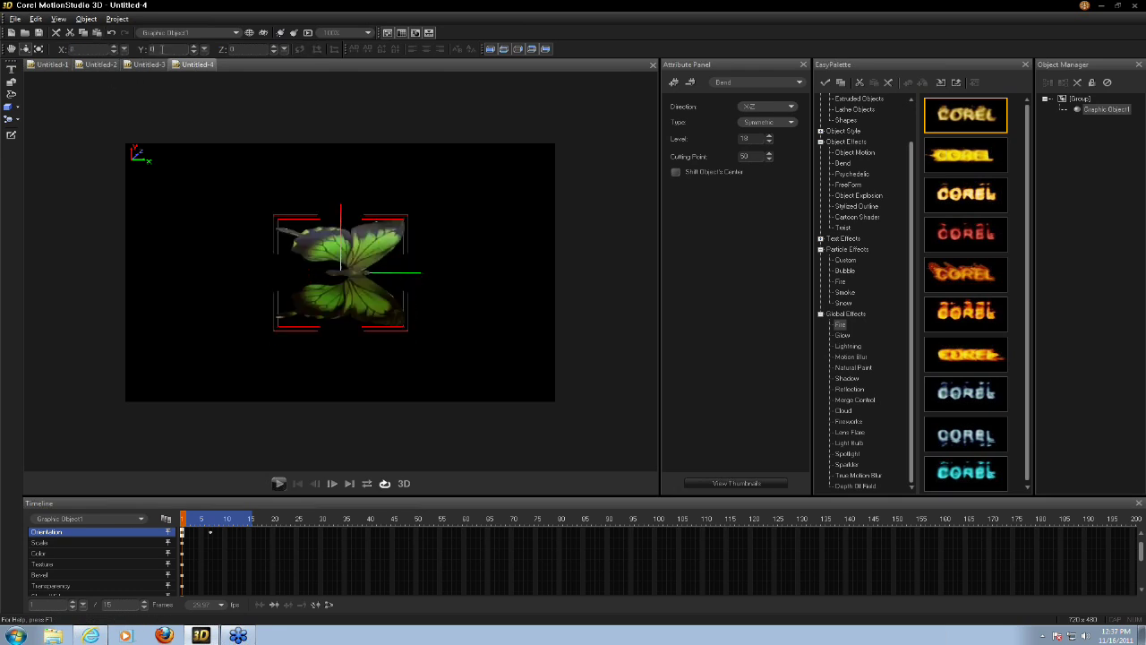
Set the butterfly's X and Y orientation to 0 at frame 15 and play the animation
left_click(250, 533)
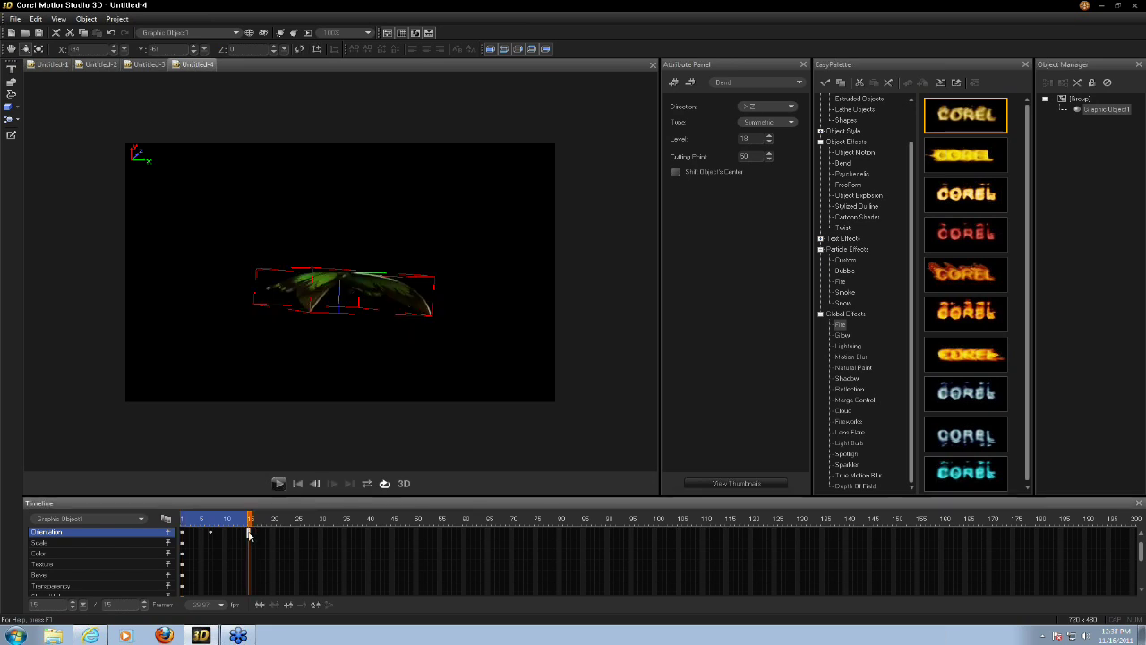
double_click(179, 47)
type("0")
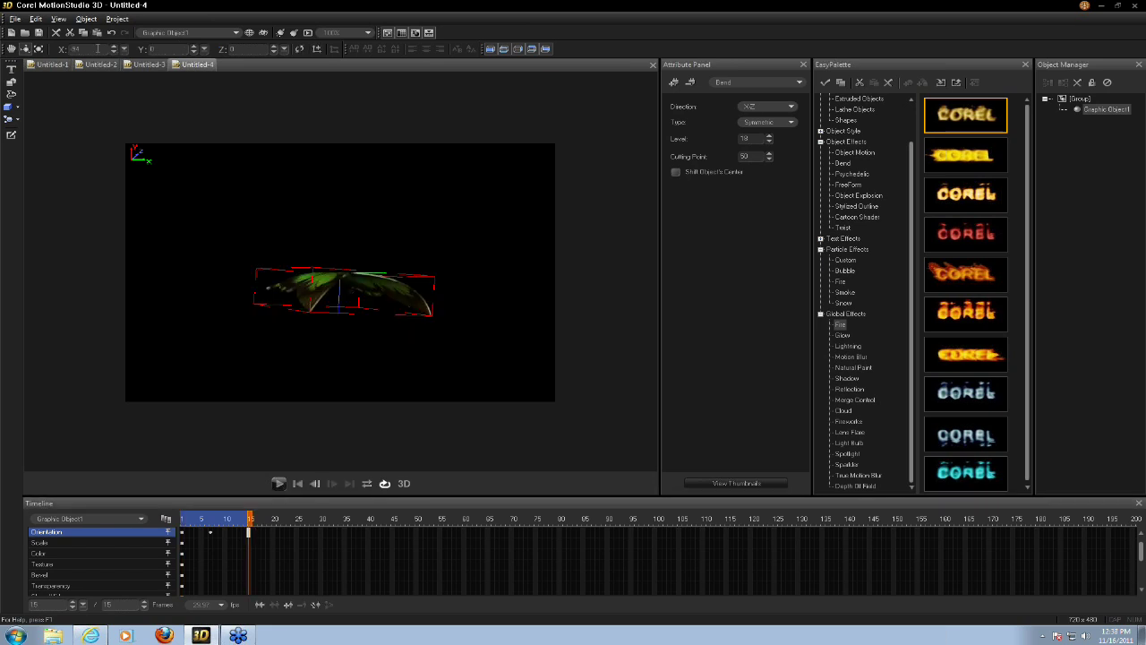
key("Return")
double_click(97, 48)
type("0")
key("Return")
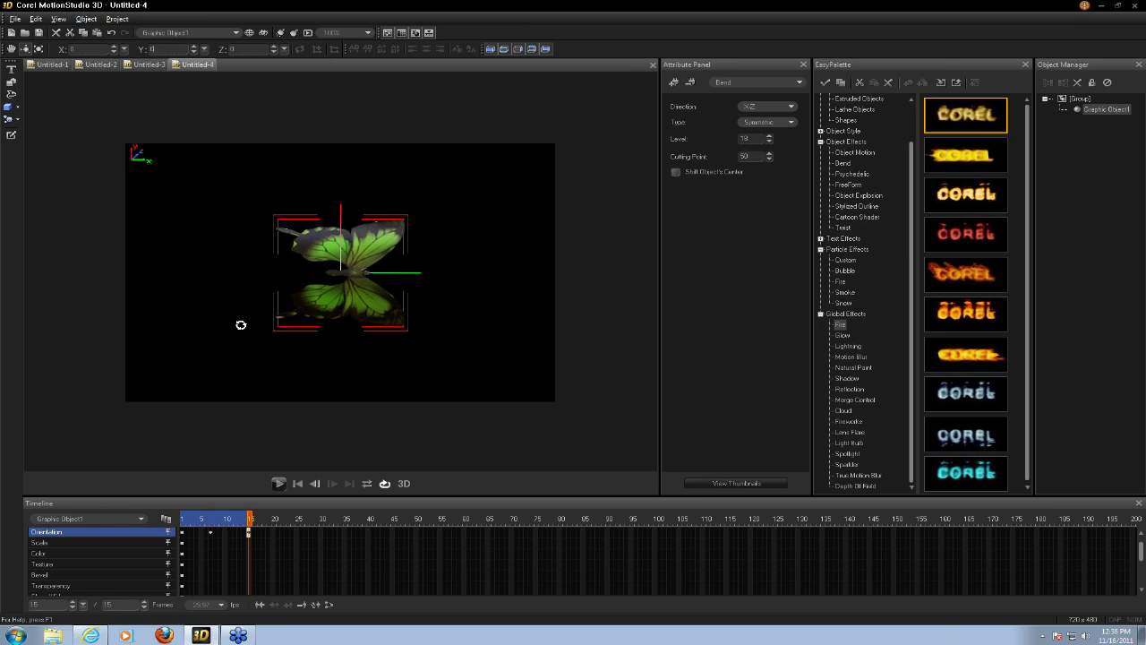
left_click(278, 483)
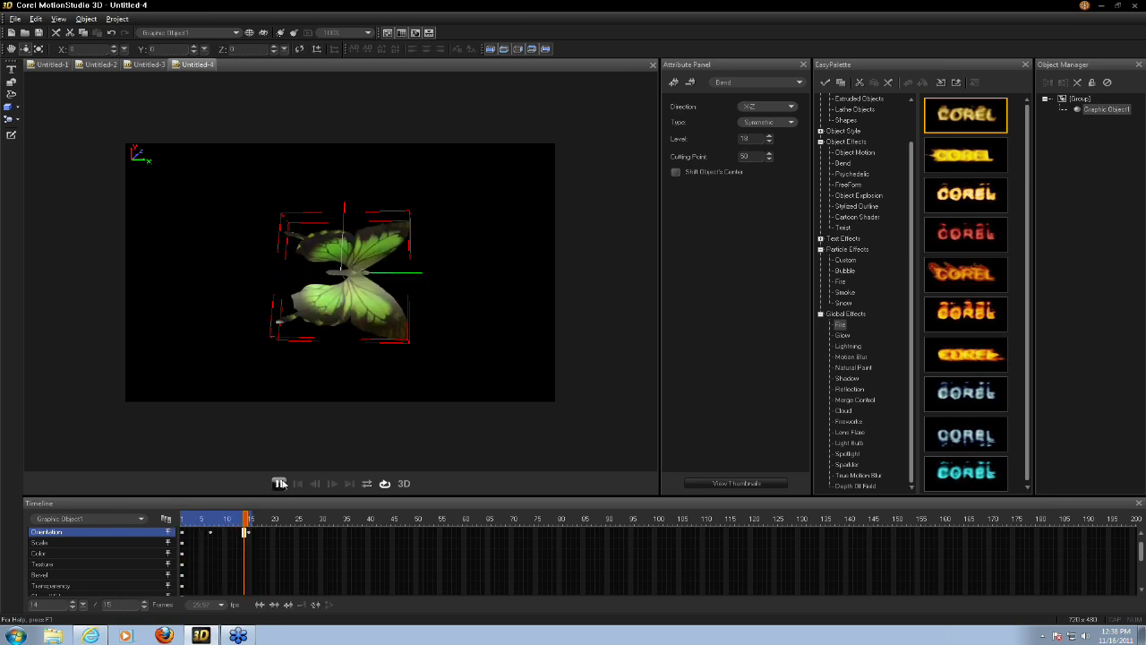
left_click(278, 484)
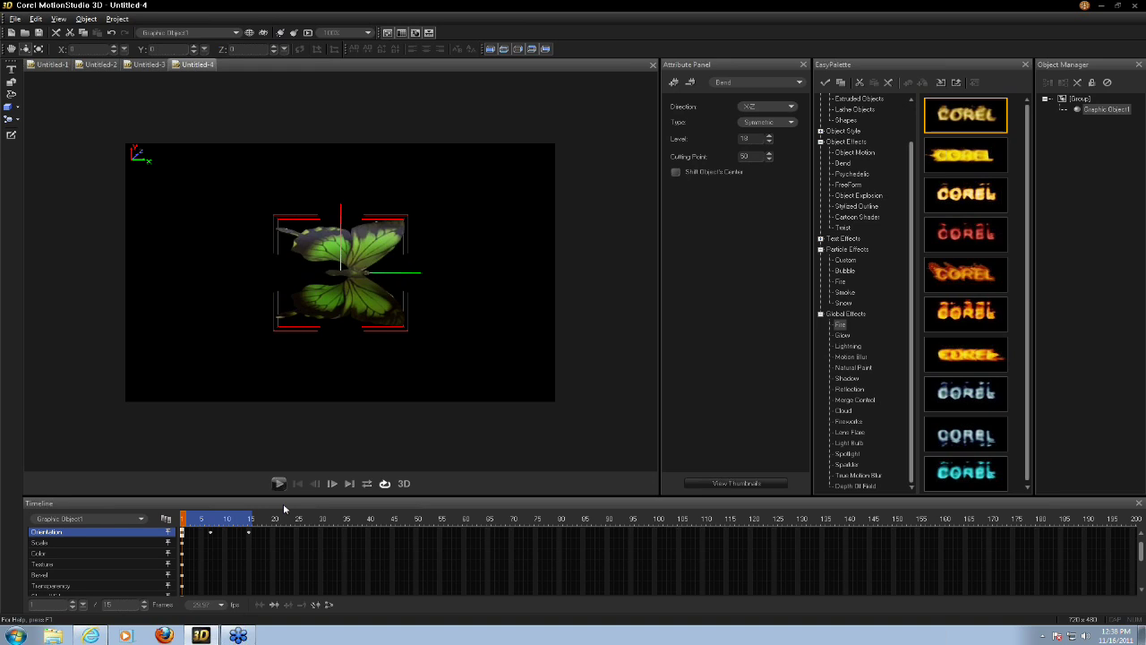
left_click(279, 484)
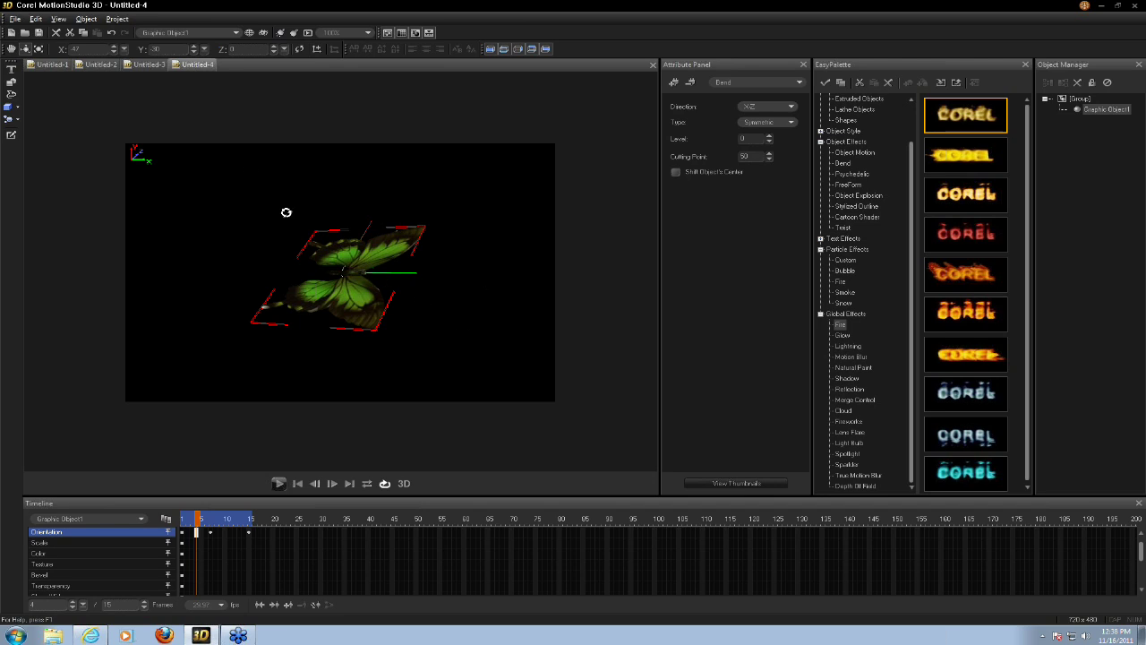
Apply the blue sky and green hill image background with the tree to the scene and preview the animation
left_click_drag(911, 234, 900, 170)
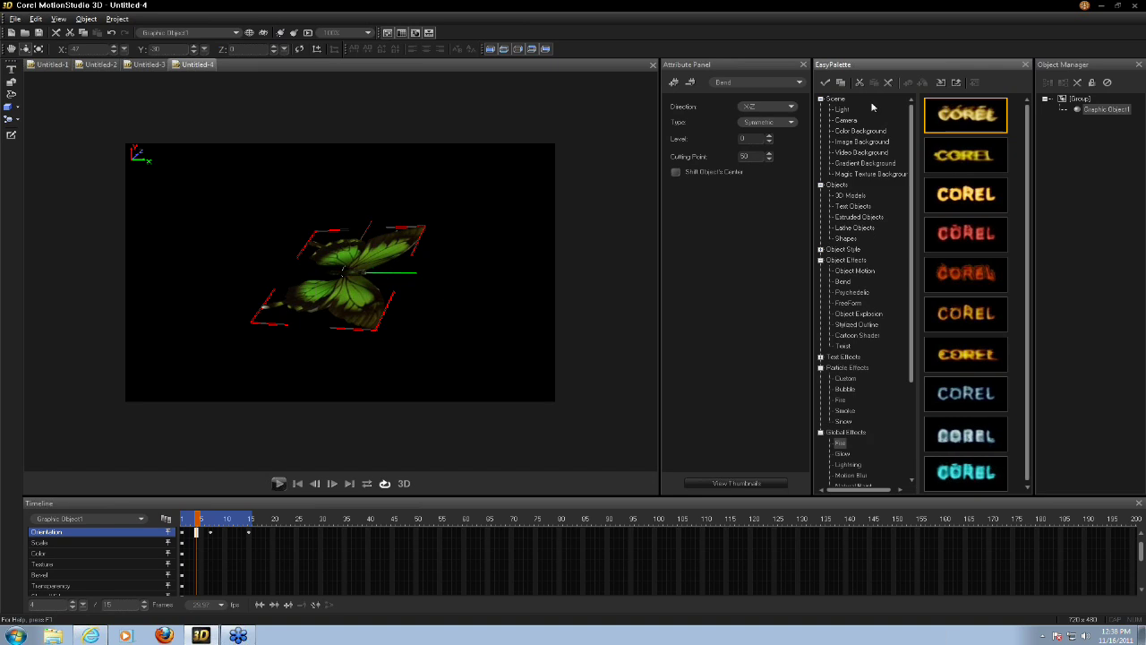
left_click(861, 141)
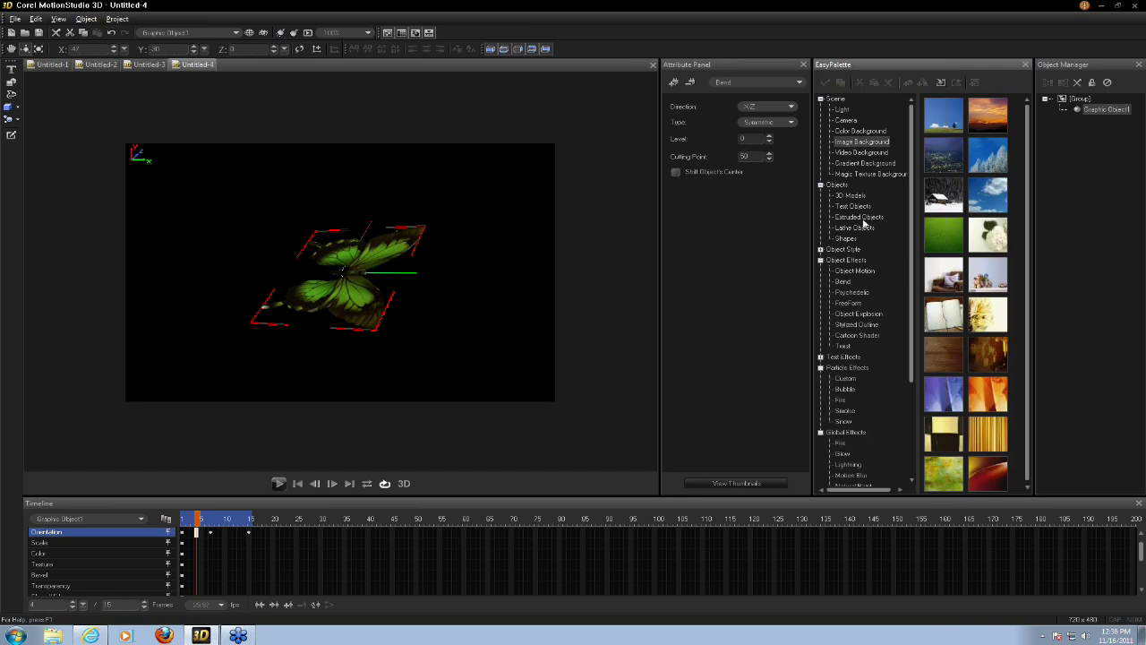
double_click(936, 126)
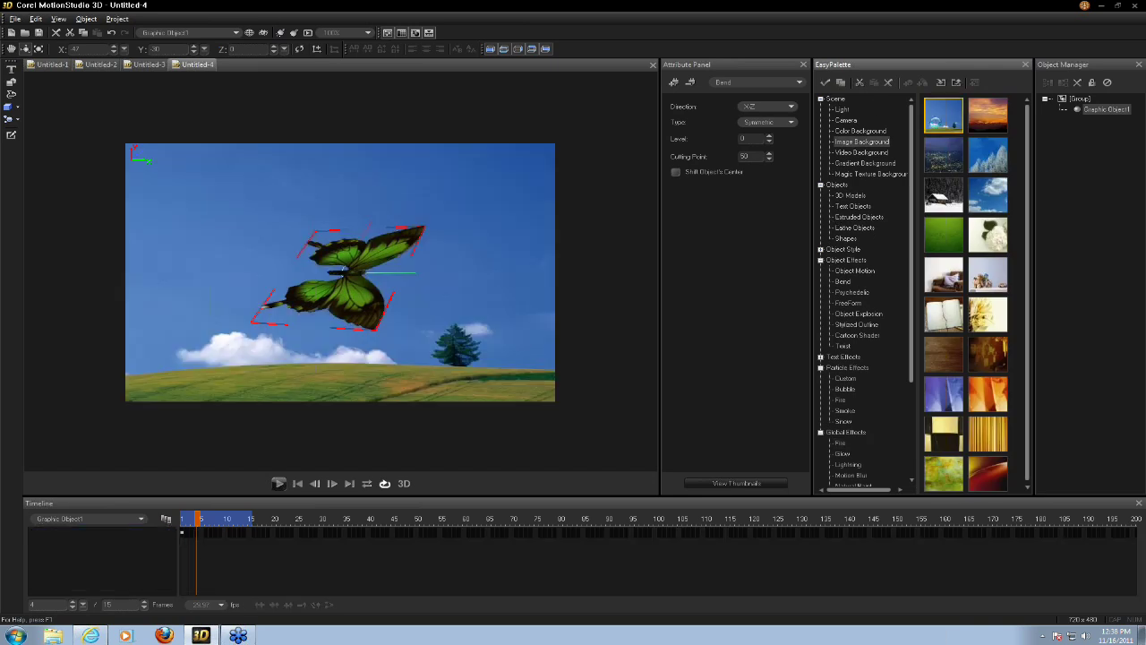
left_click(277, 483)
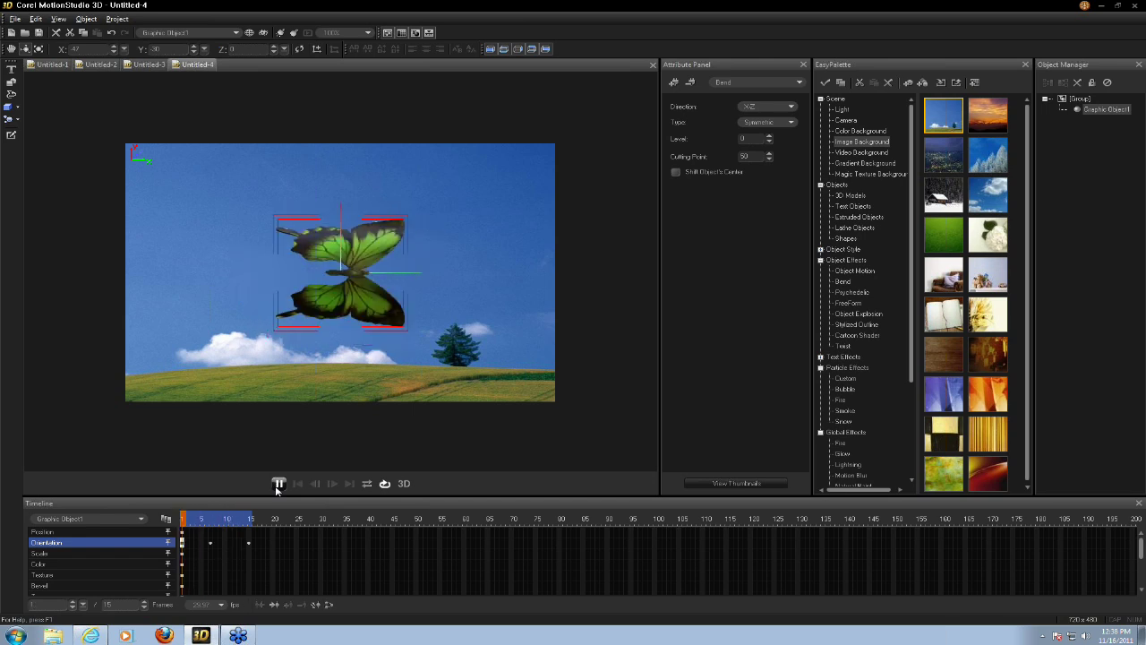
left_click(279, 484)
Shift the butterfly's middle orientation keyframe to frame 8 and play the animation
left_click(210, 544)
left_click_drag(209, 544, 215, 545)
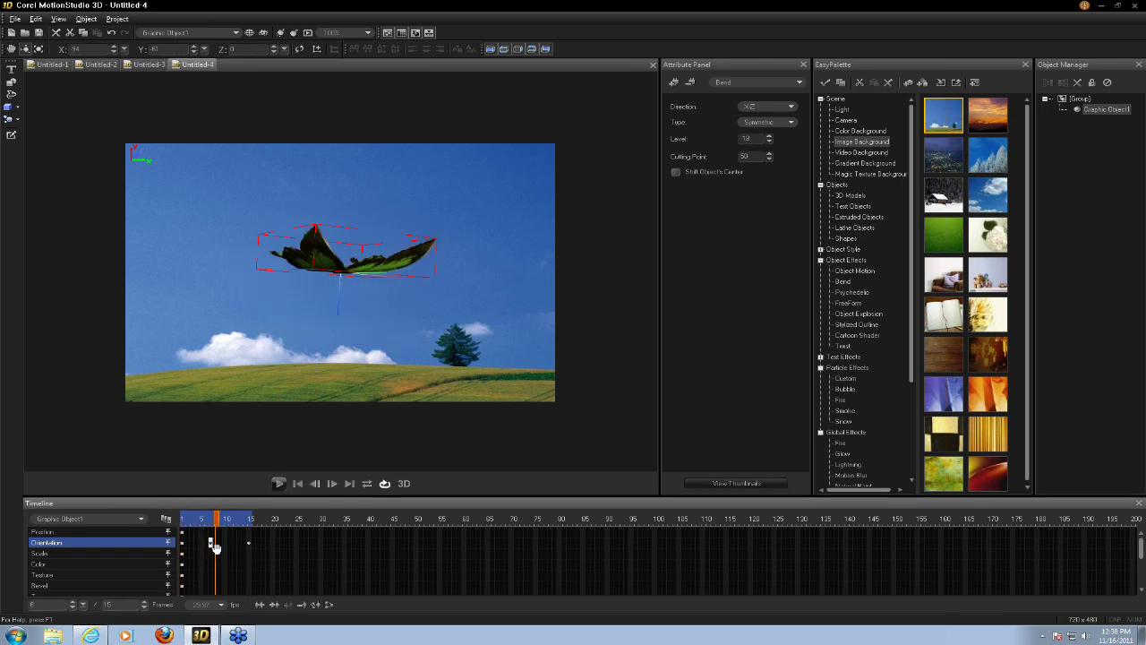
left_click(278, 484)
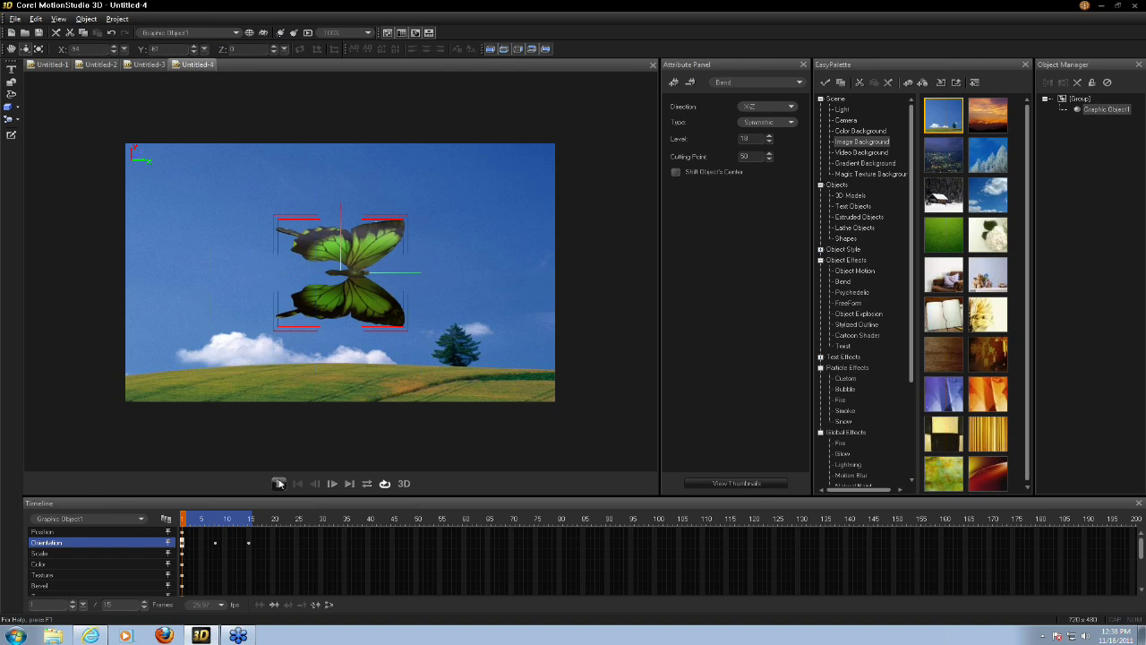
Remove the orientation keyframe at frame 15 and preview the animation
left_click(248, 547)
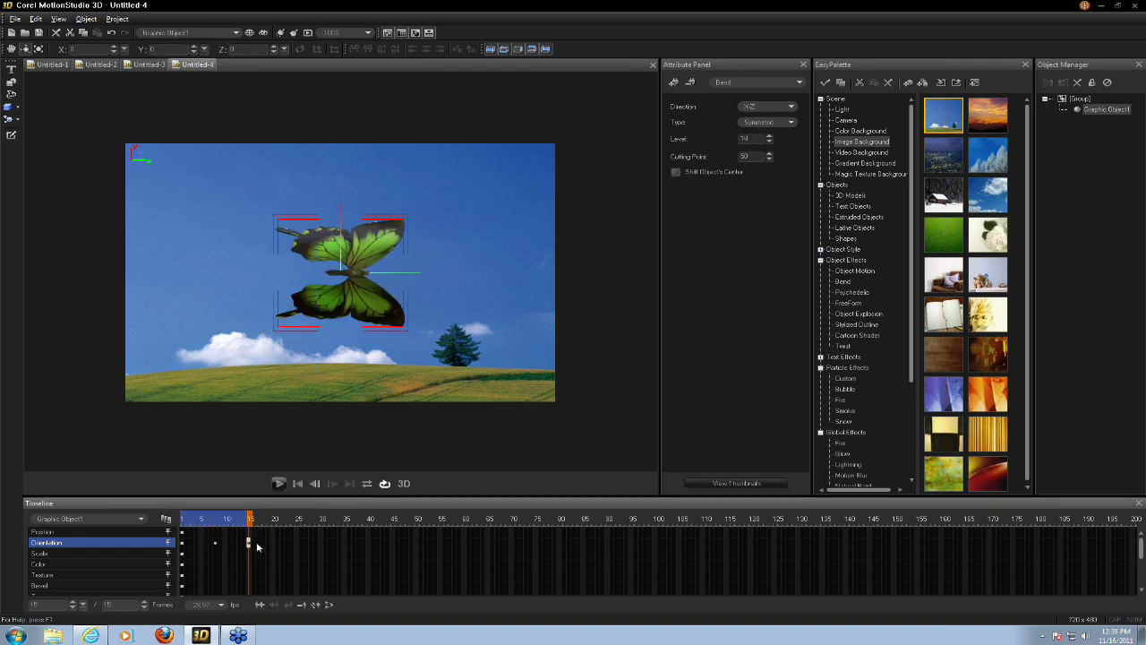
left_click(301, 606)
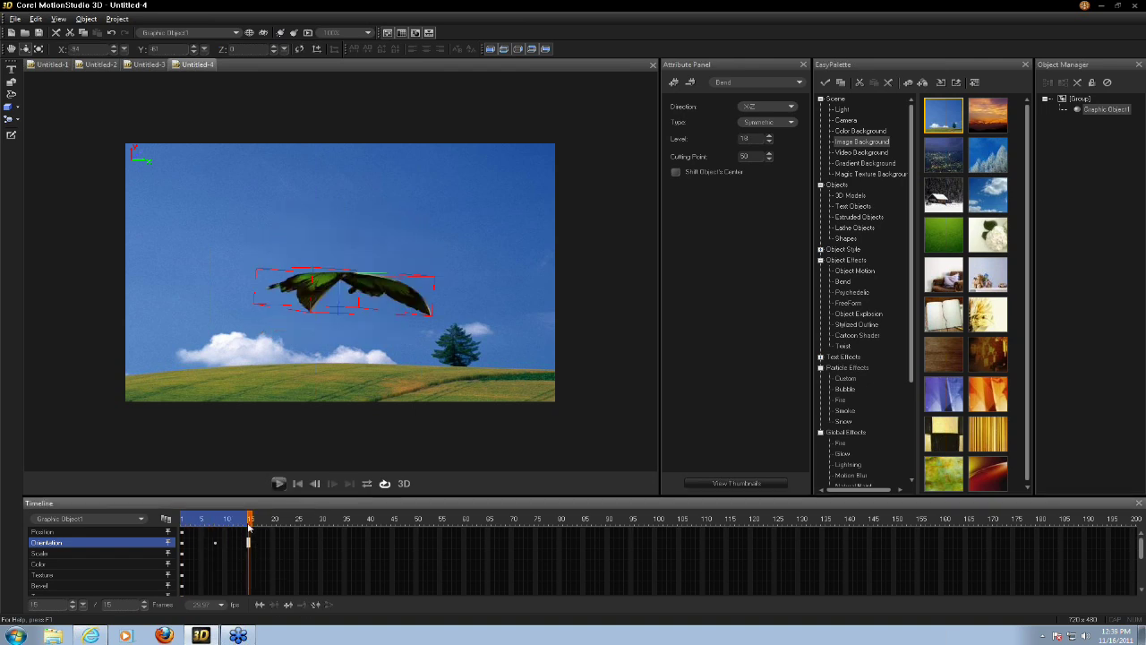
left_click(278, 483)
left_click(278, 484)
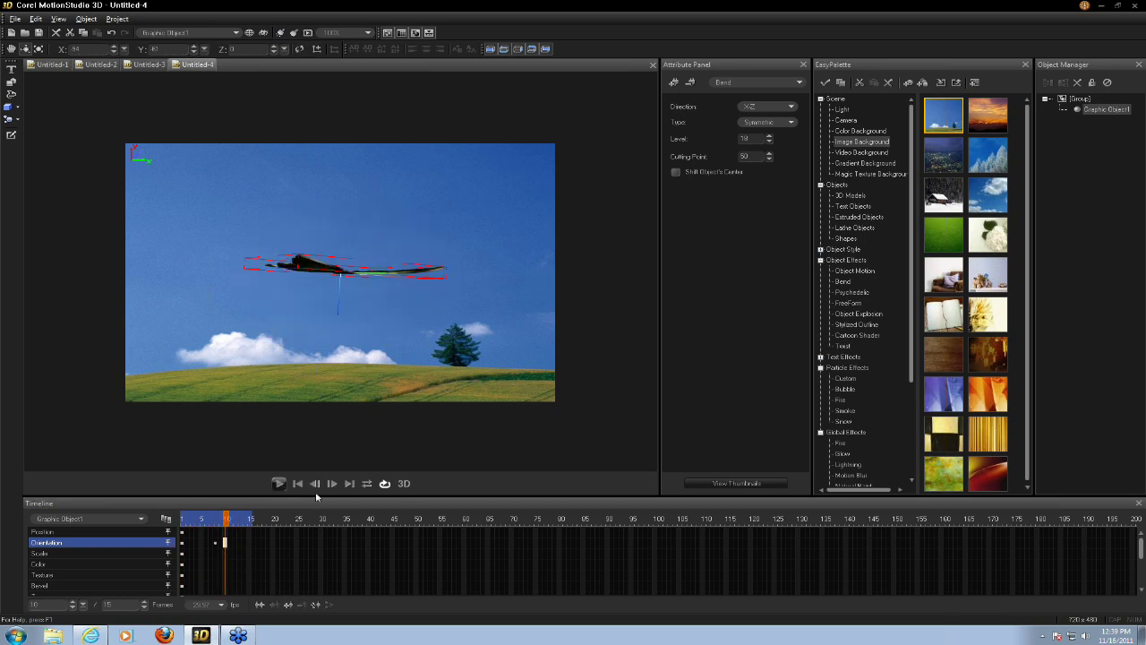
Scale the butterfly down to 47 at frame 8, preview it, and adjust its X and Y scale to 49 at frame 14
left_click(206, 520)
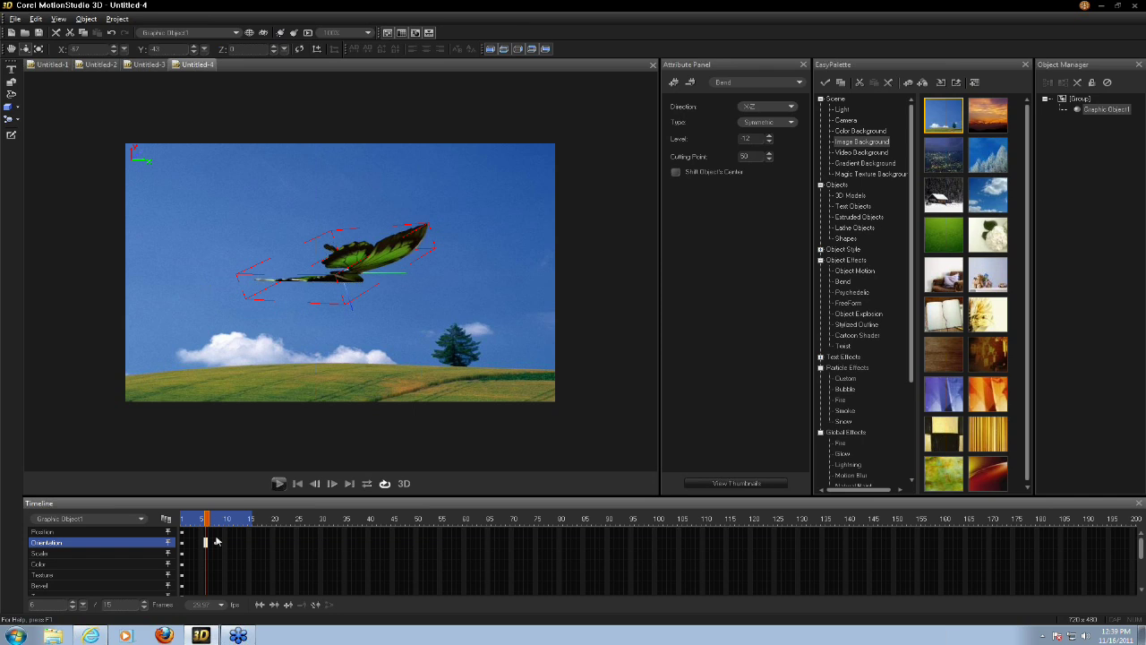
left_click(215, 542)
left_click_drag(317, 305, 99, 88)
left_click(37, 48)
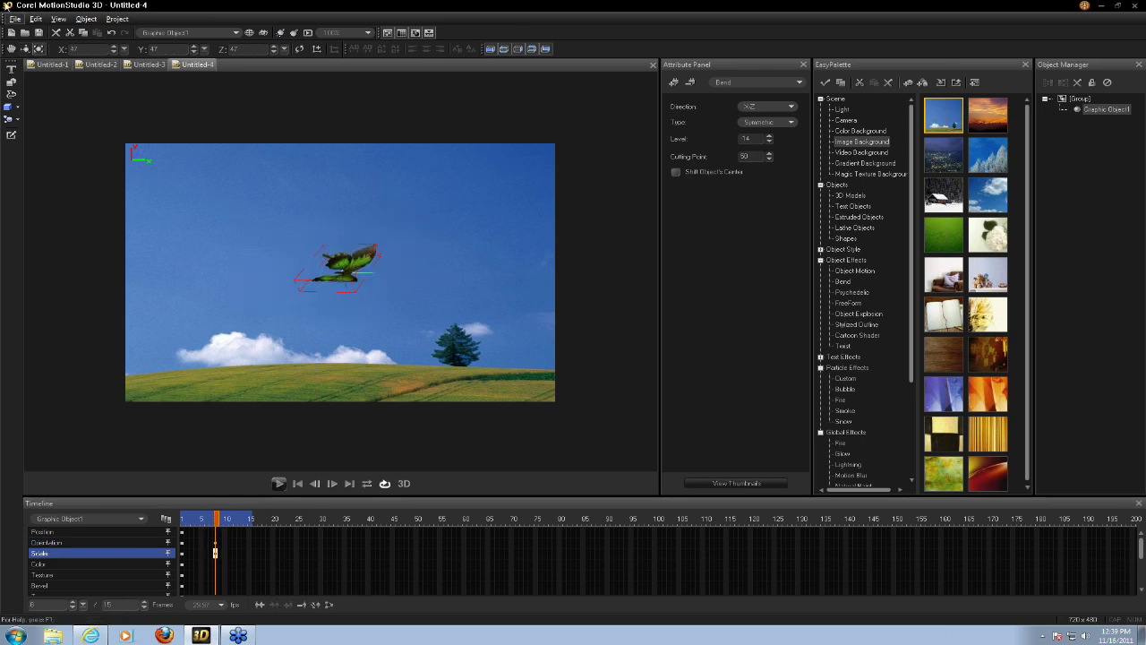
left_click(279, 483)
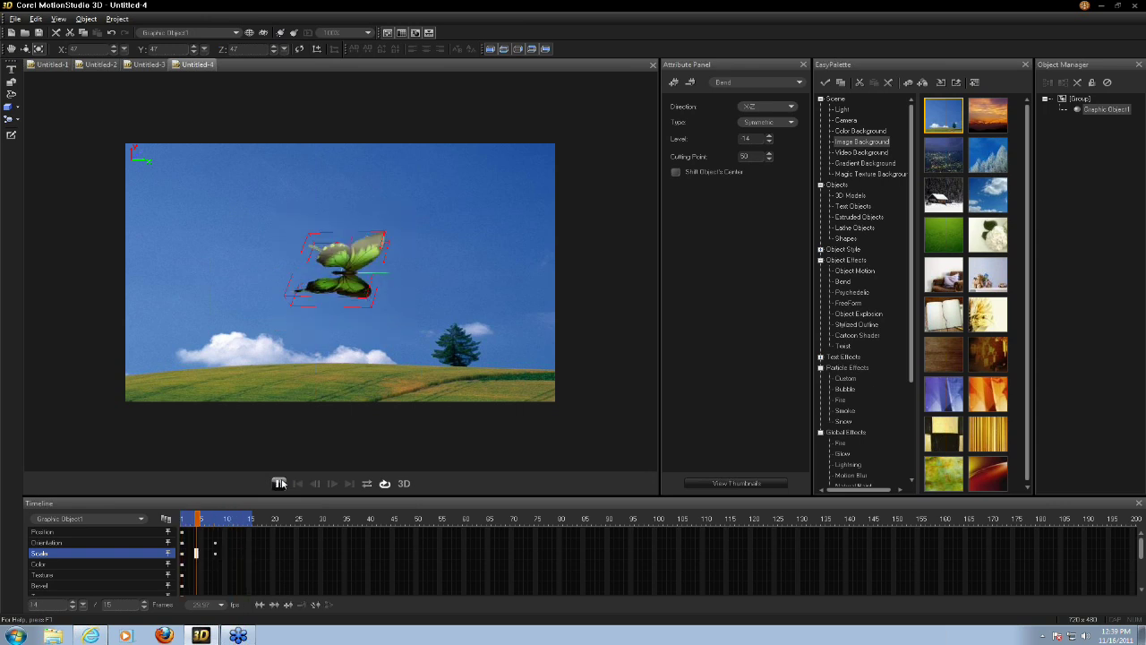
left_click(278, 483)
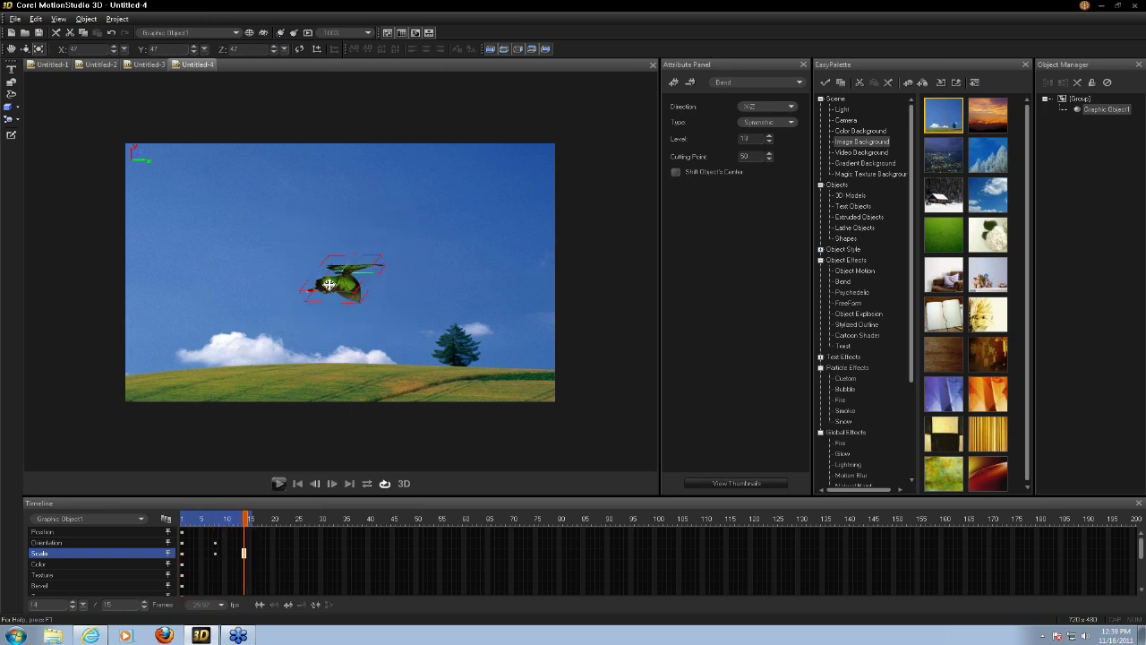
left_click_drag(345, 283, 351, 301)
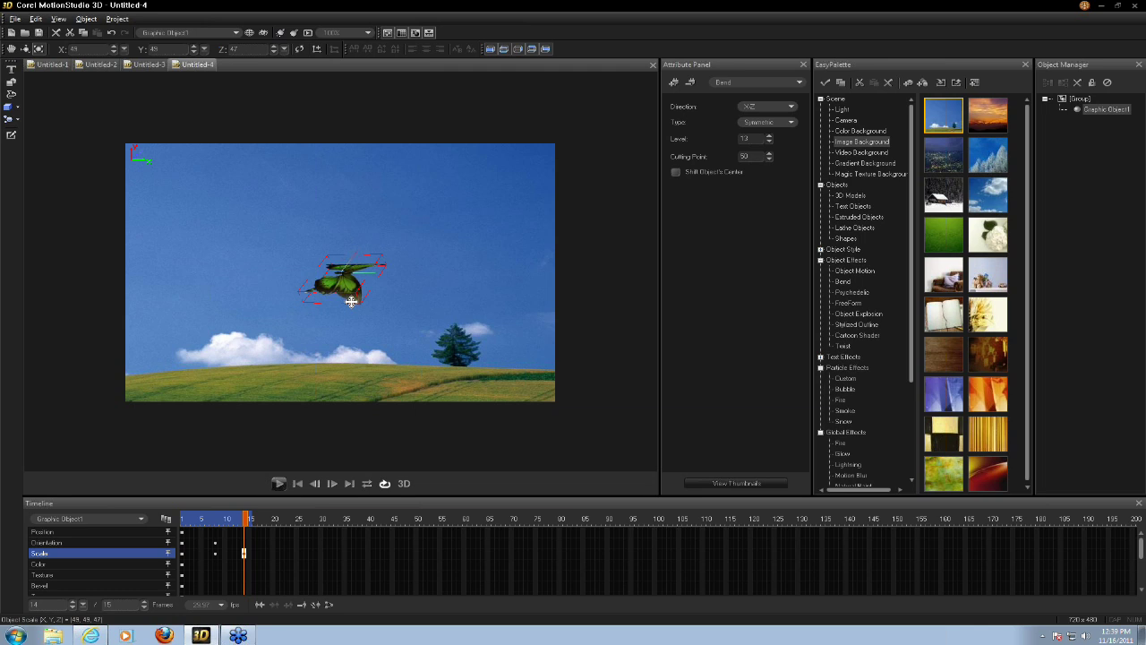
Duplicate the butterfly by copy and paste, and place one butterfly at about X -85, Y -15 on the first frame
left_click(36, 19)
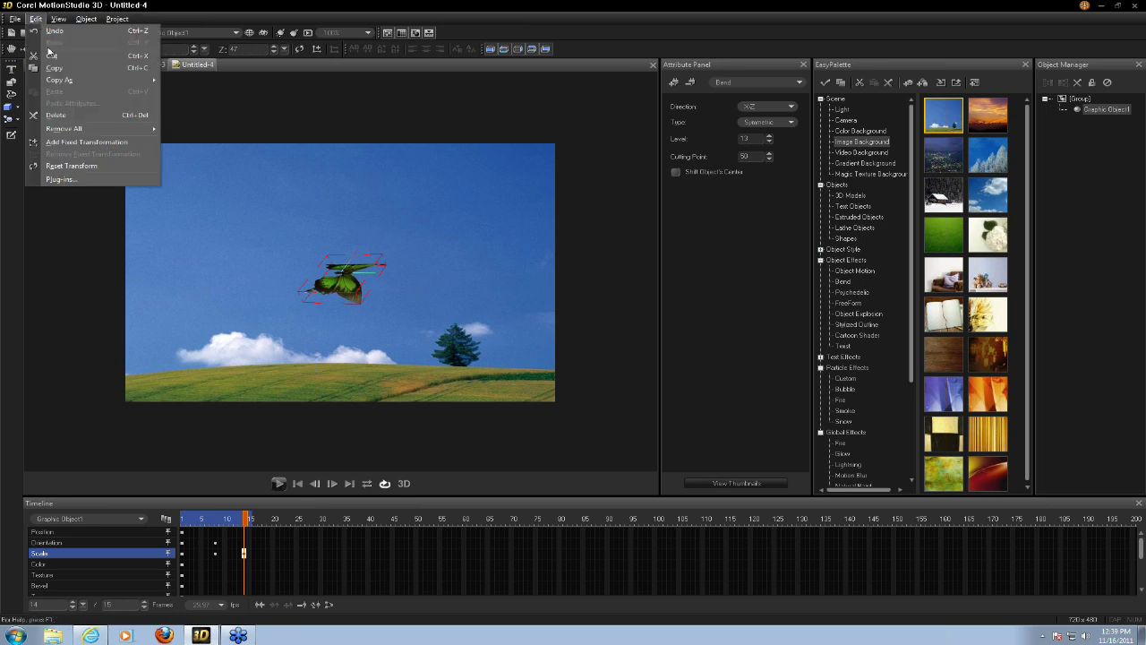
left_click(54, 68)
left_click(36, 19)
left_click(69, 89)
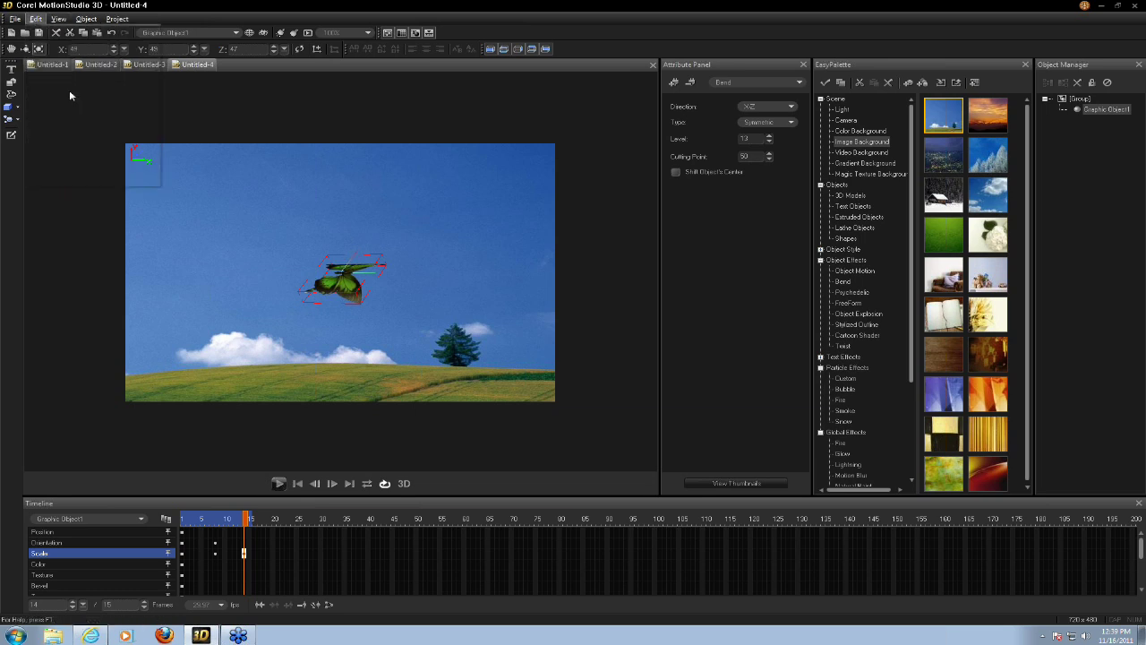
left_click(298, 483)
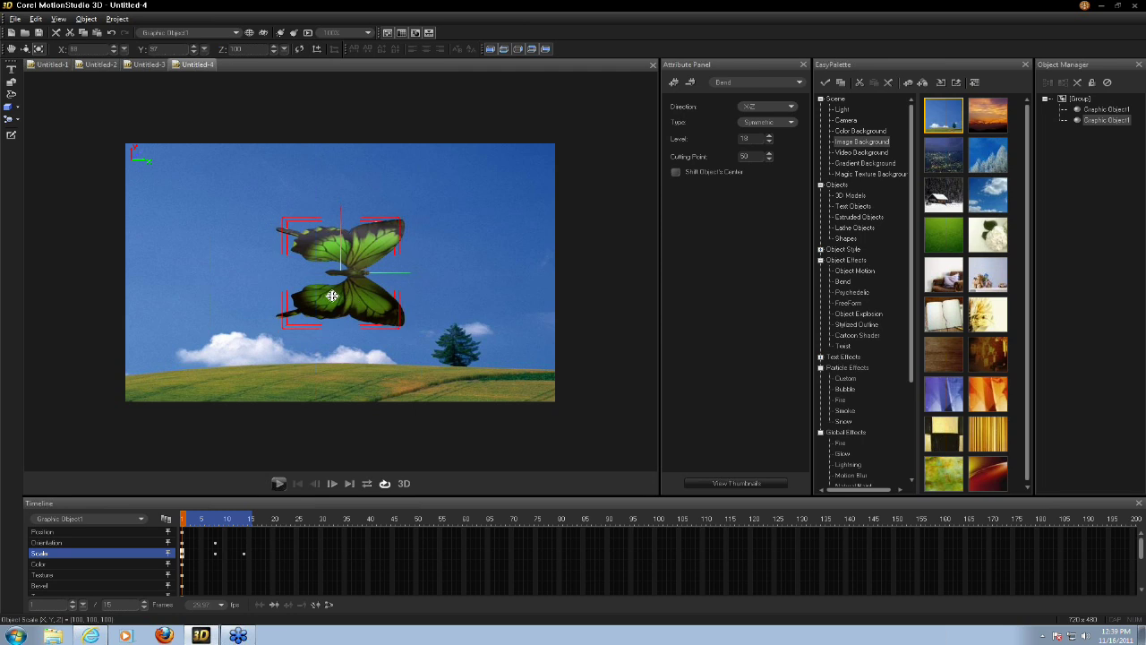
left_click_drag(336, 274, 251, 339)
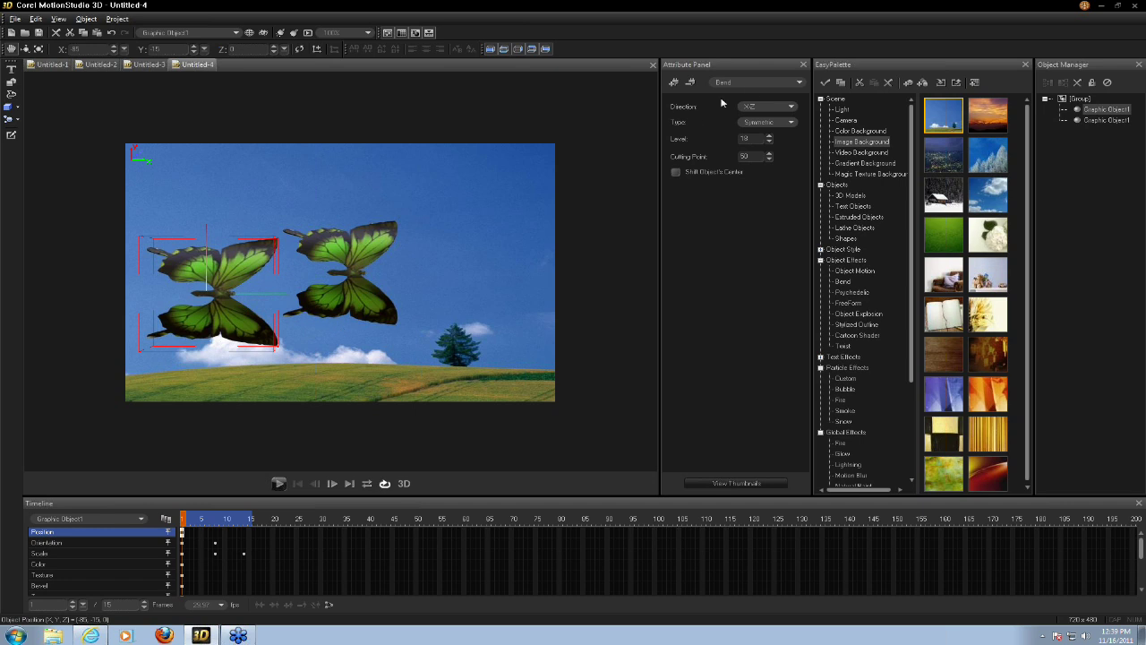
Replace the moved butterfly's texture with the butterflybrown image
left_click(748, 82)
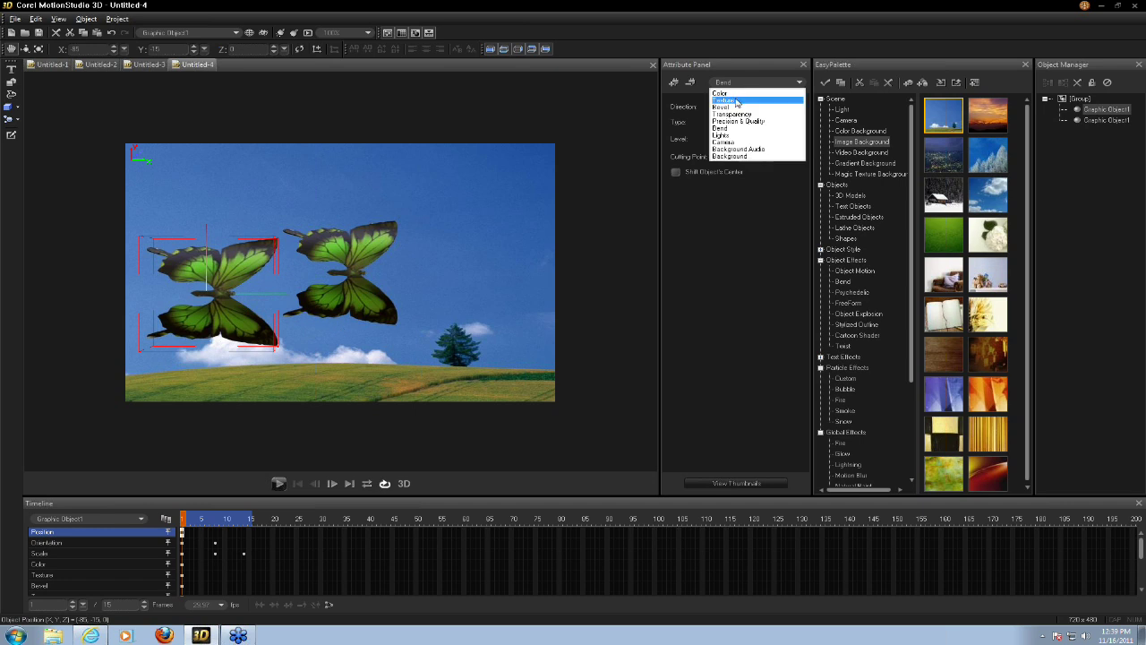
left_click(736, 102)
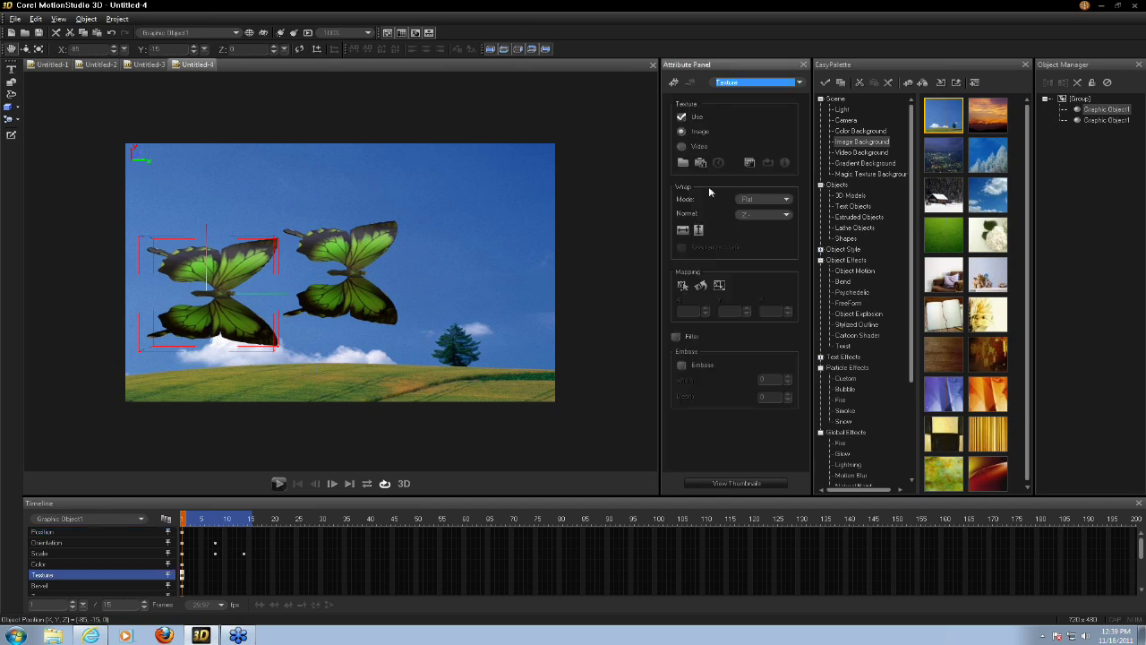
left_click(682, 162)
left_click(562, 235)
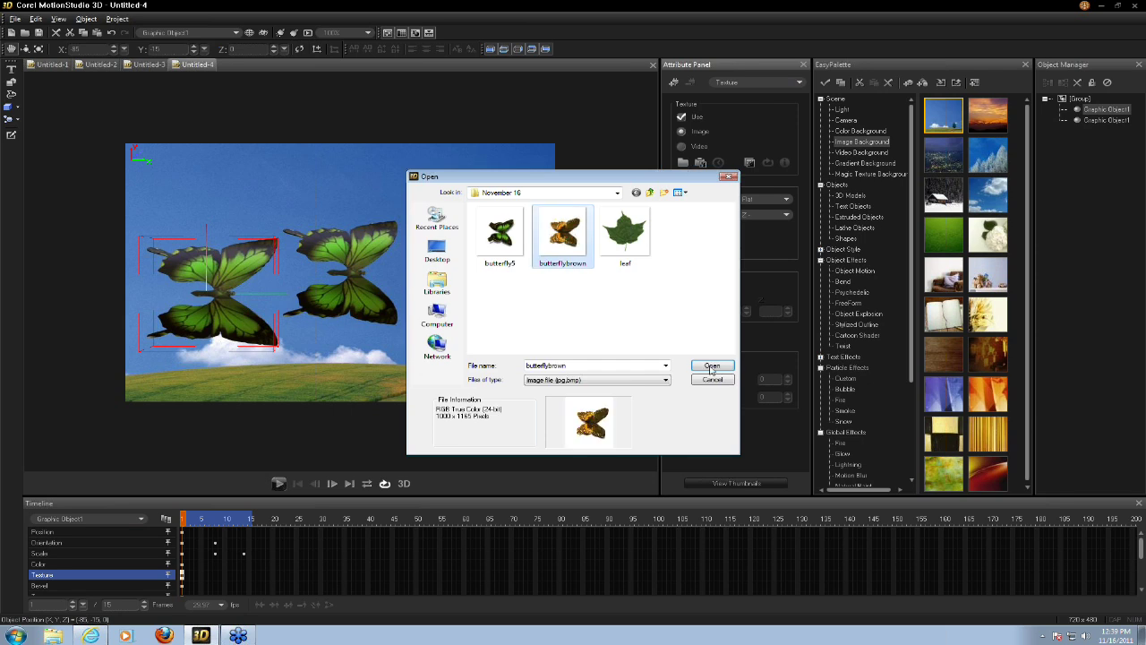
left_click(714, 363)
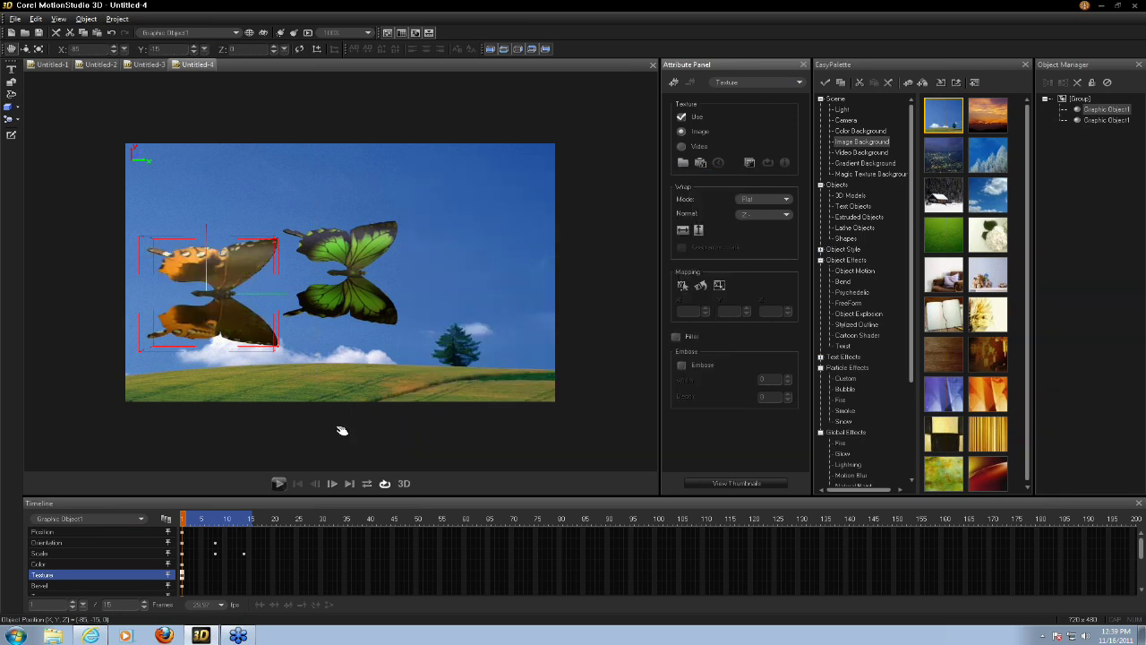
Retime the brown butterfly by moving its scale keyframes to frames 4 and 13 and its orientation keyframe to frame 11, and preview it
left_click(278, 484)
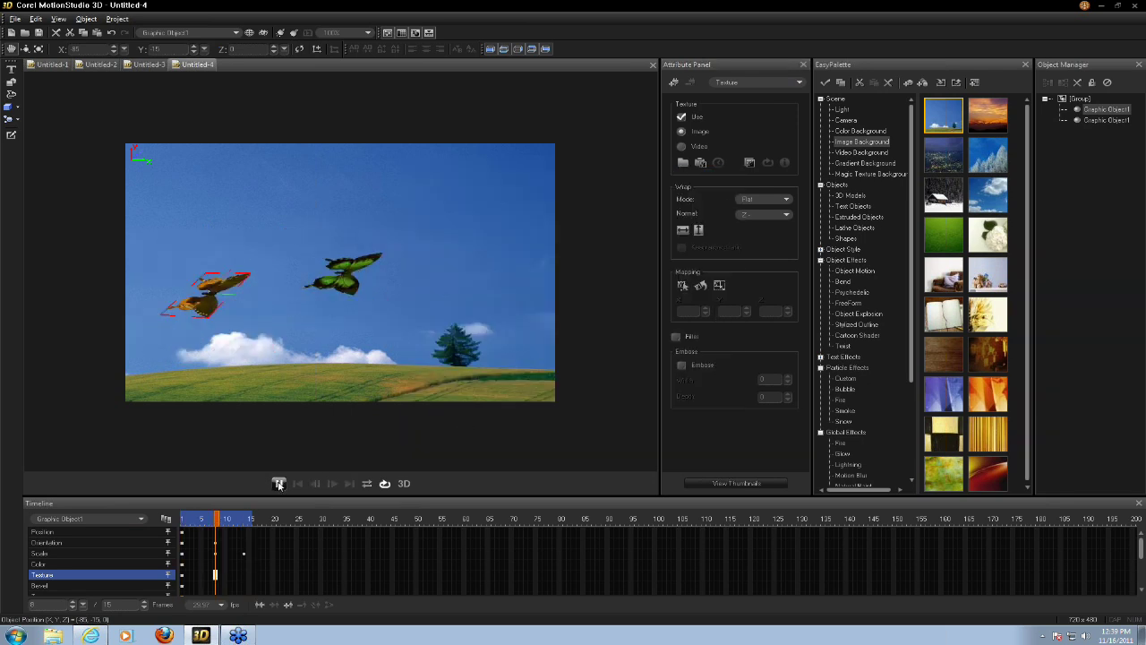
left_click(216, 556)
left_click(229, 546)
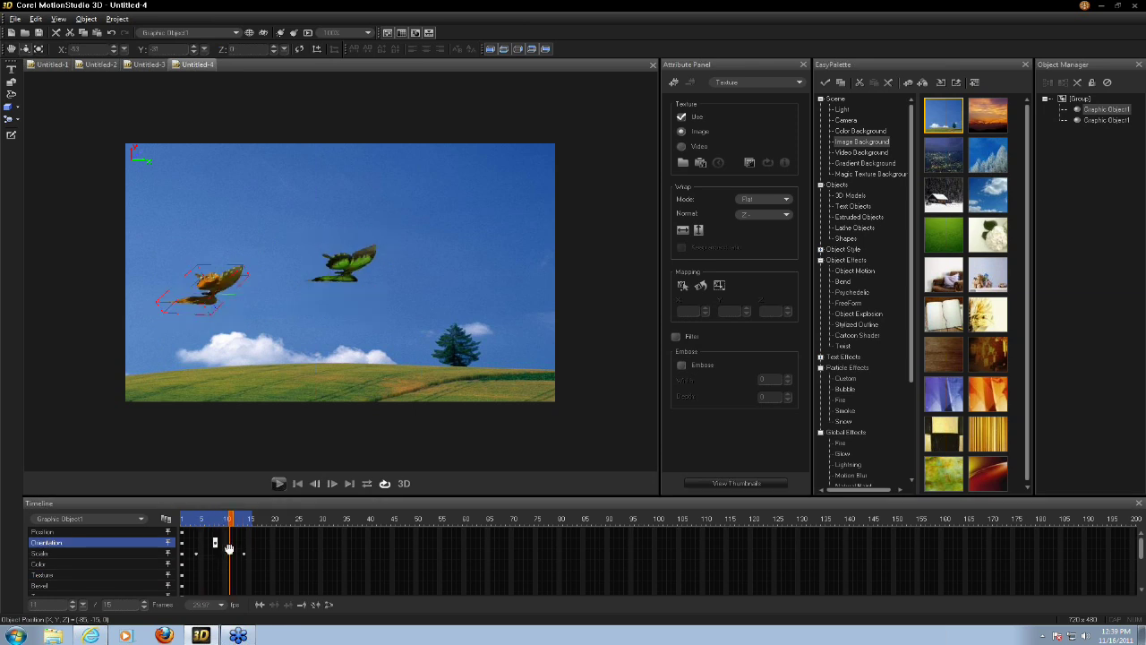
left_click_drag(230, 548, 231, 548)
left_click(239, 553)
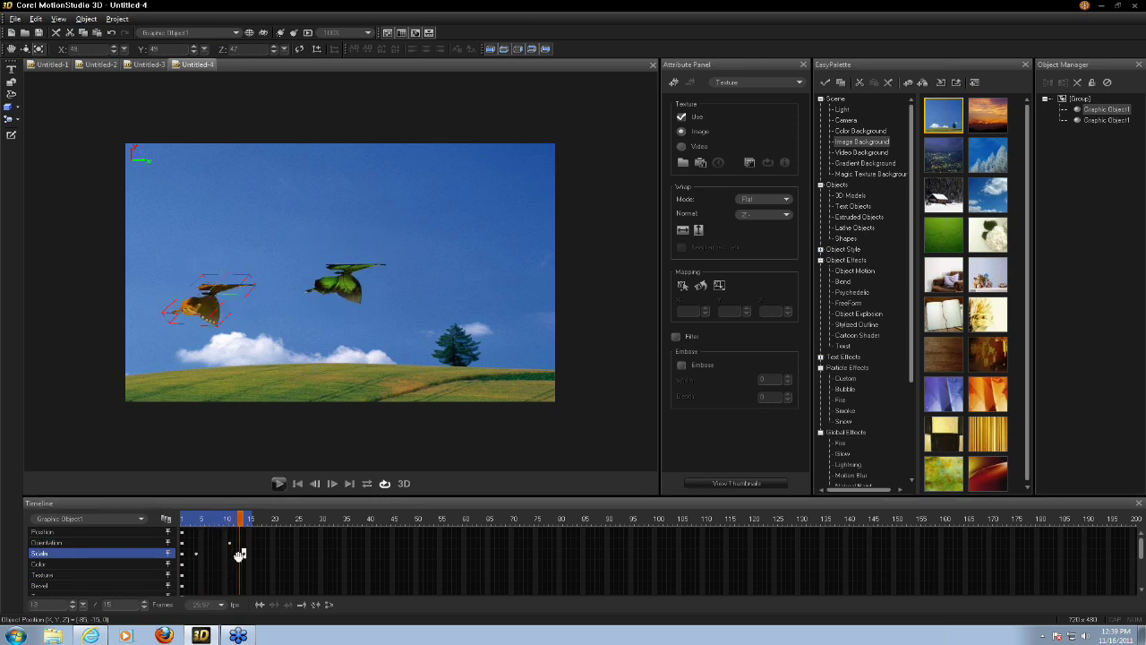
left_click(279, 483)
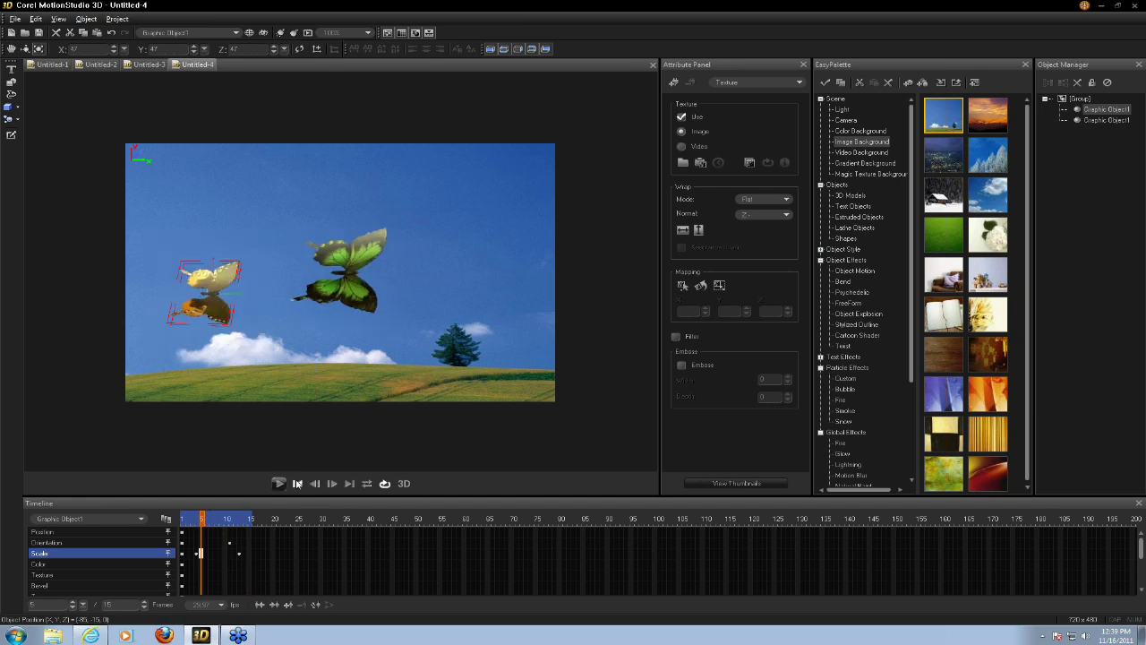
left_click(281, 483)
left_click(278, 484)
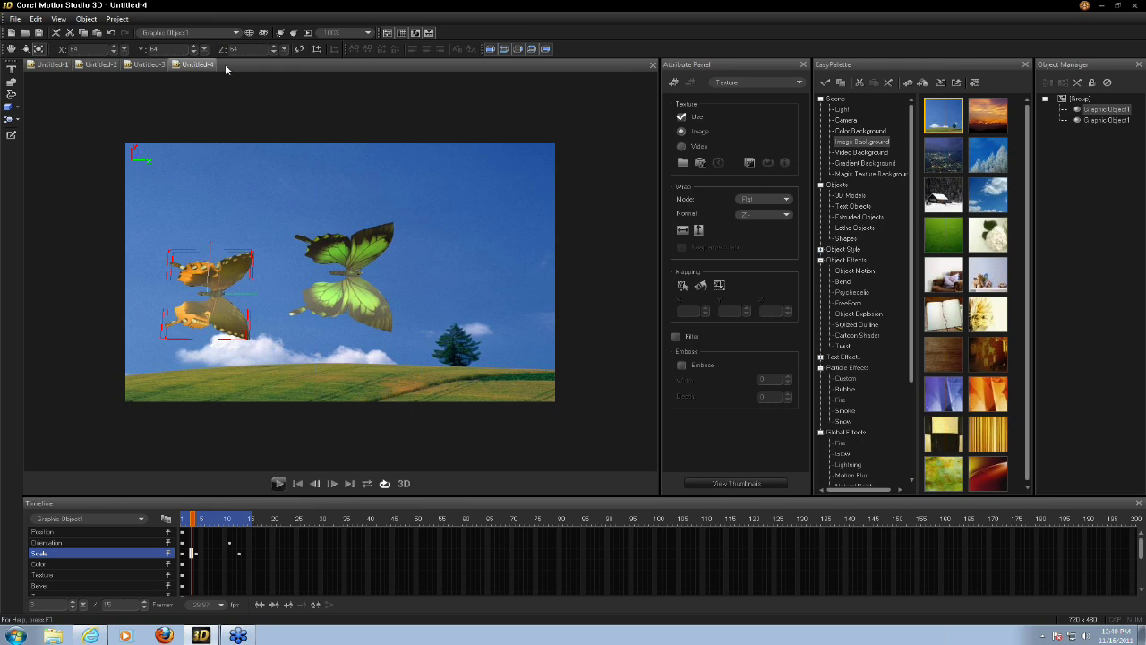
Open the barndoor project and inspect the housing and bulb parts of its barndoor group
left_click(13, 19)
left_click(36, 43)
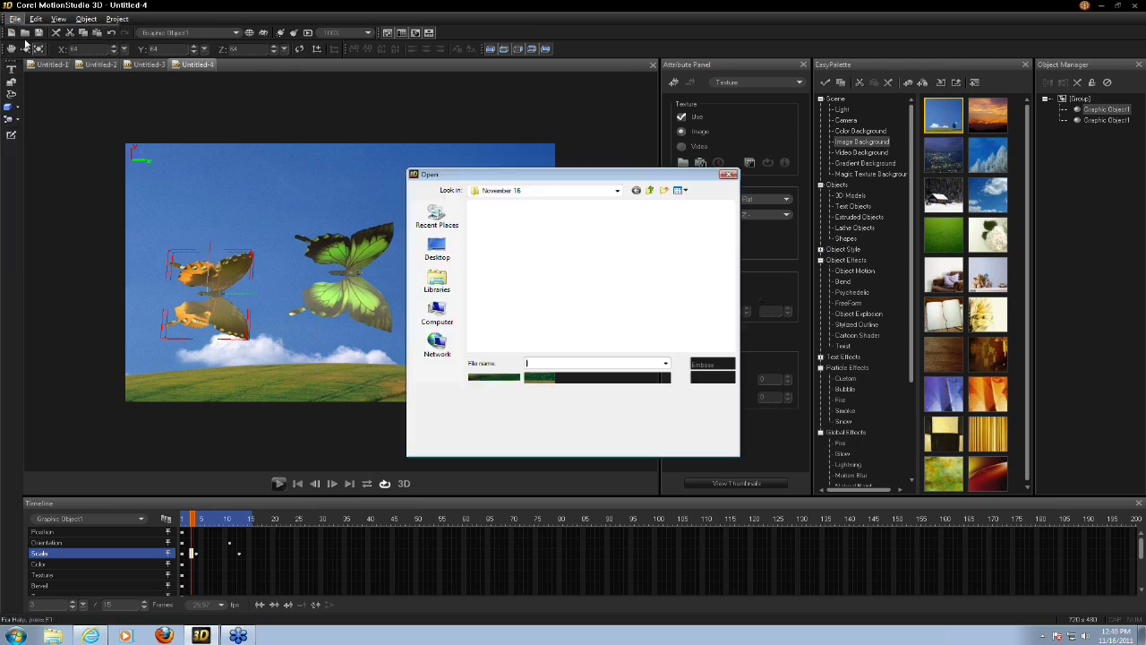
left_click(498, 234)
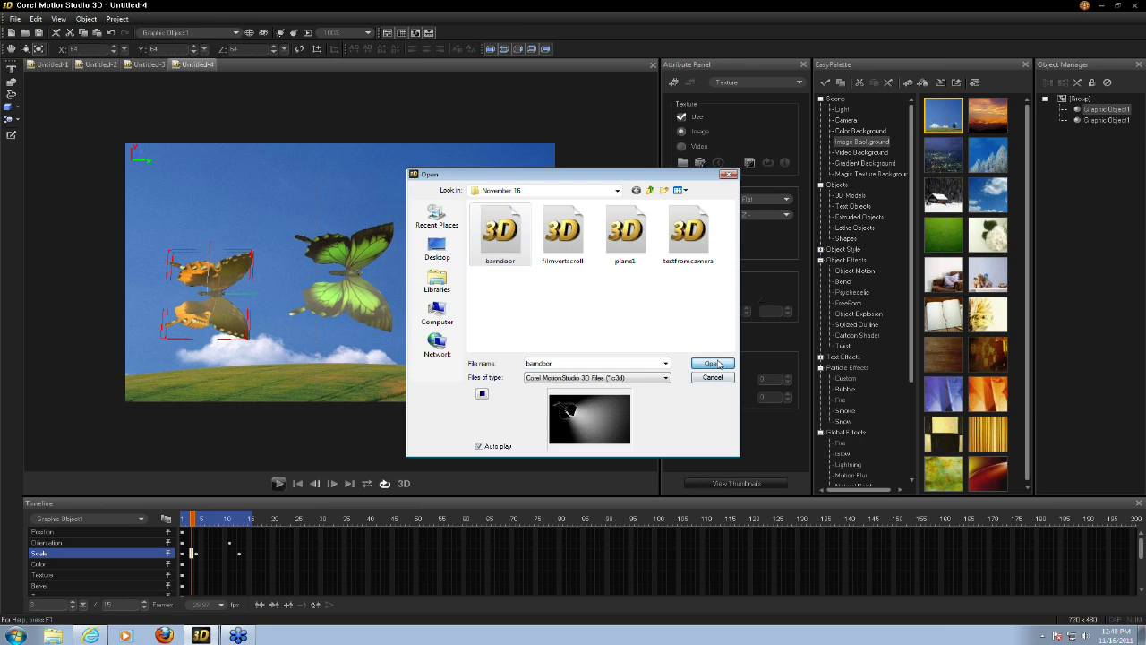
left_click(712, 363)
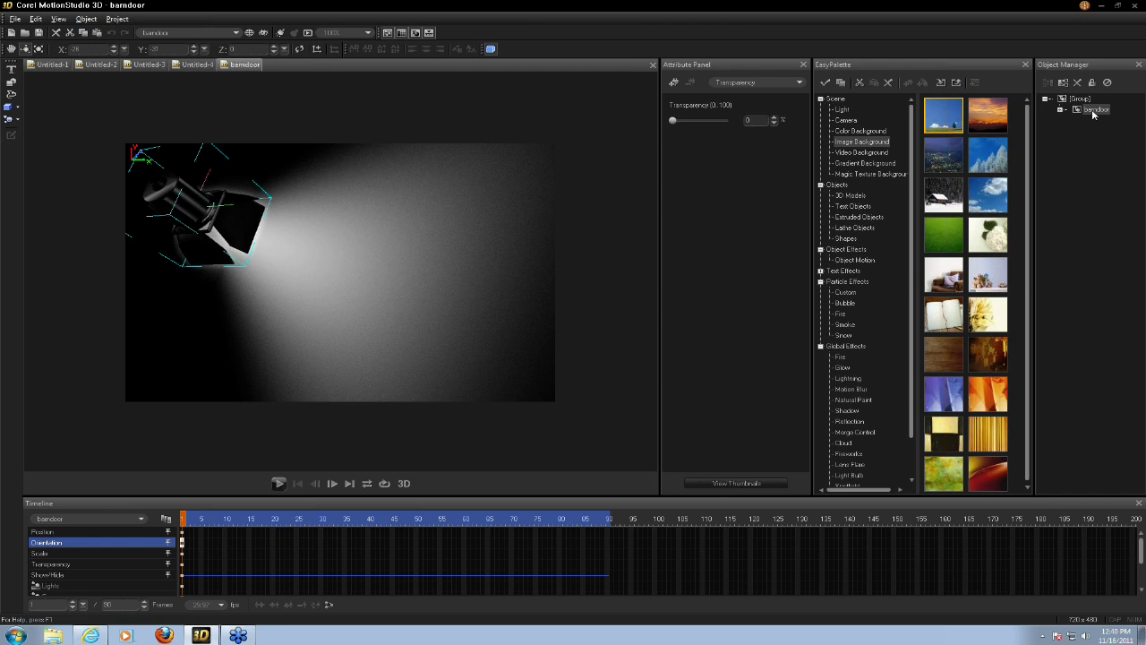
left_click(1060, 109)
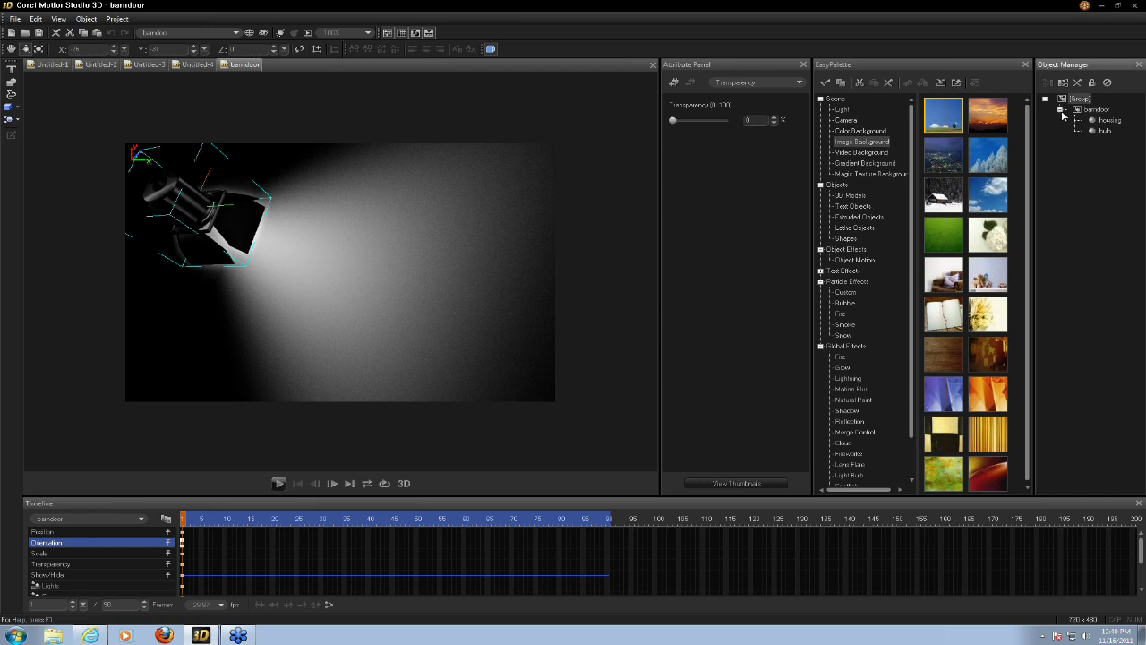
left_click(1108, 122)
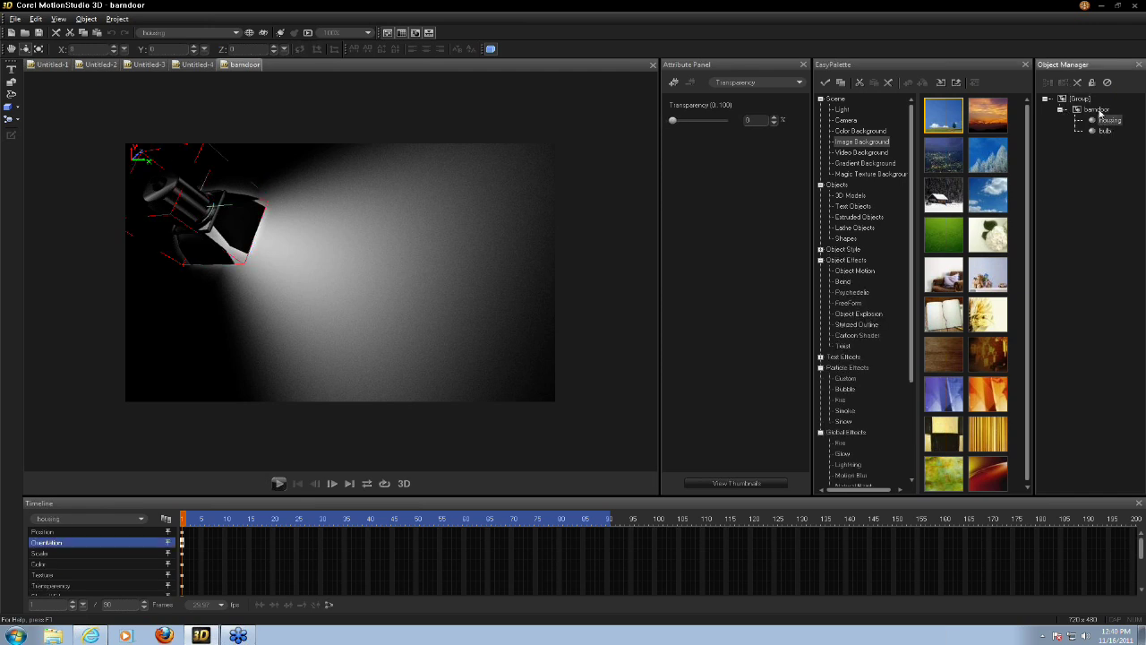
left_click(1096, 109)
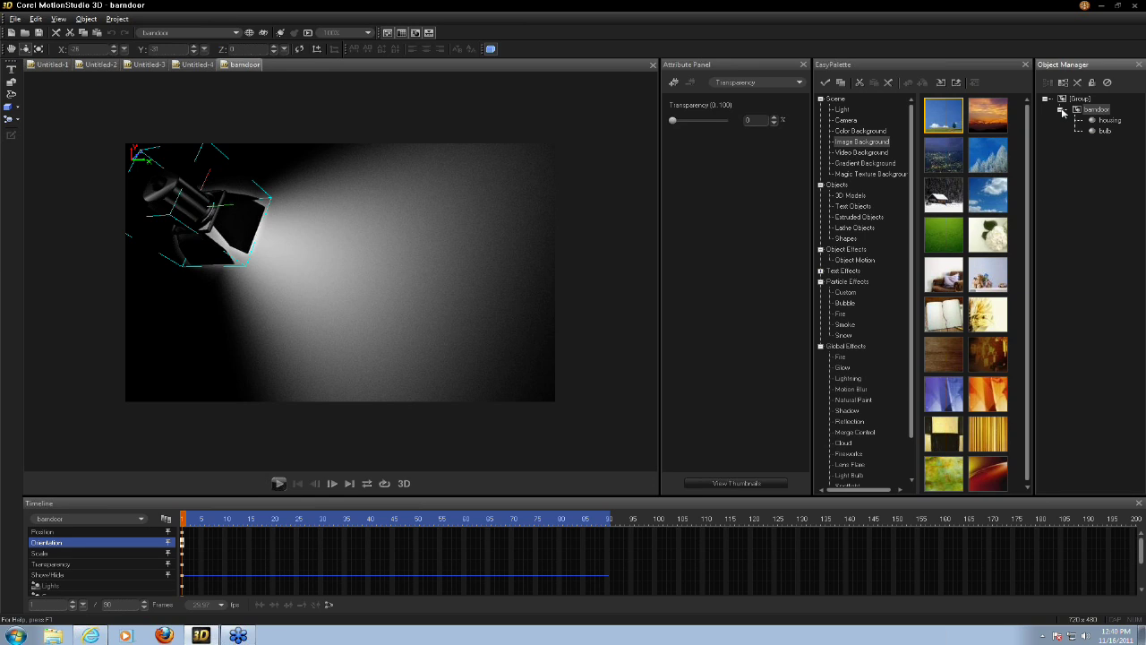
left_click(1061, 110)
Show the Spotlight effect's attributes and set the light's color to blue
left_click(748, 84)
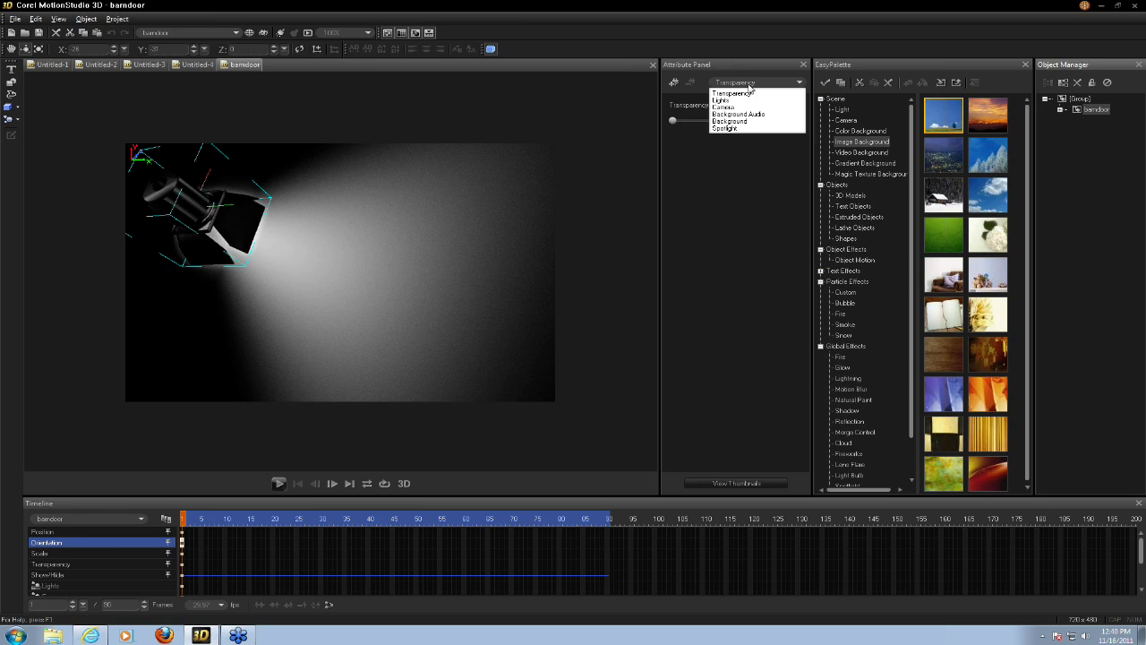
left_click(733, 128)
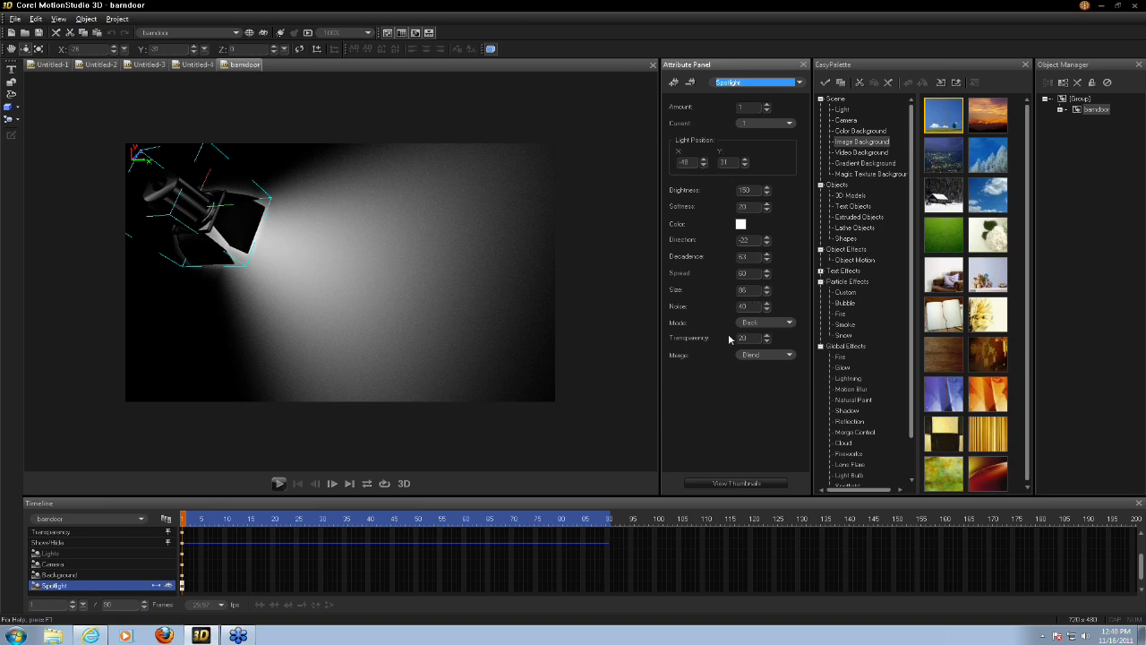
left_click(740, 226)
left_click(768, 253)
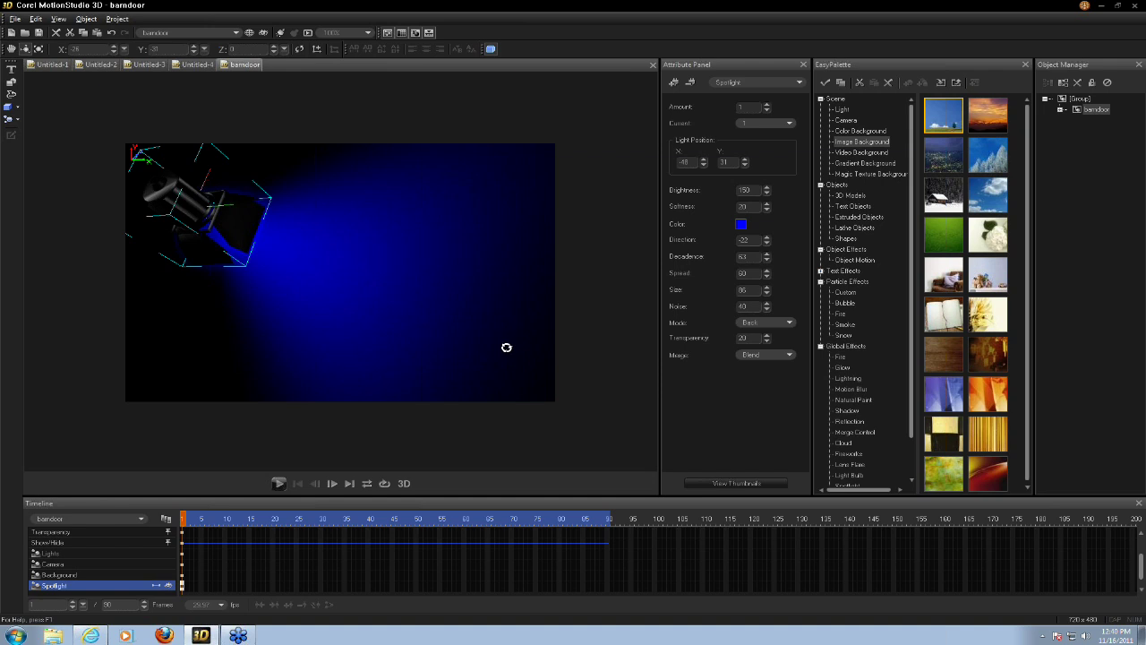
Insert the text "Movie" into the spotlight scene
left_click(12, 70)
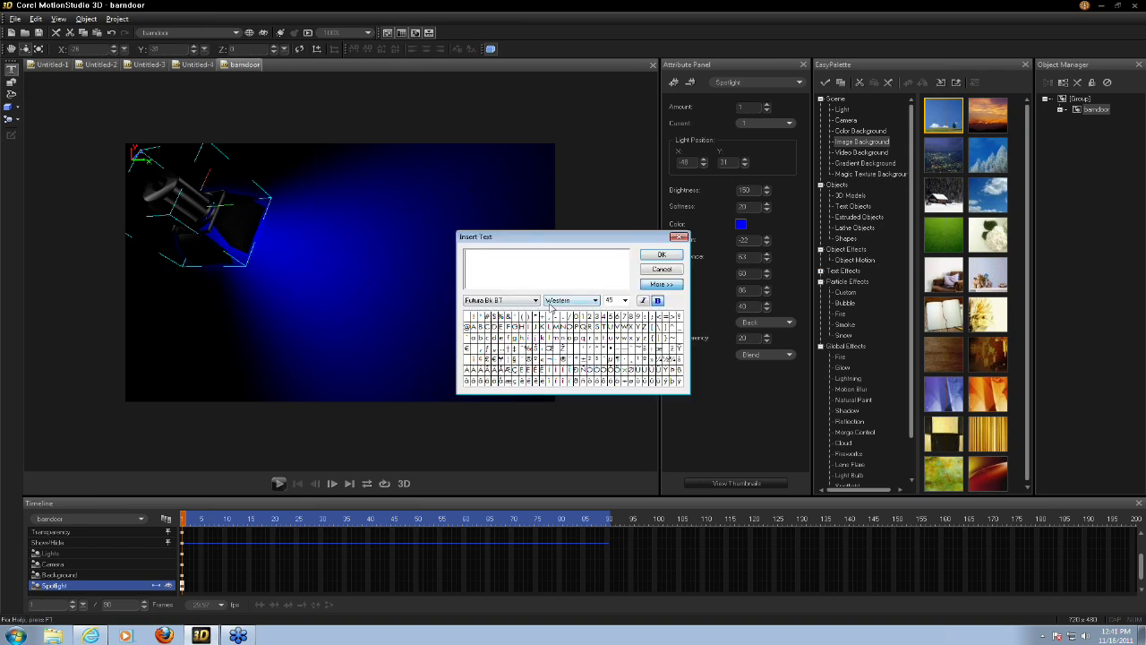
type("Movie")
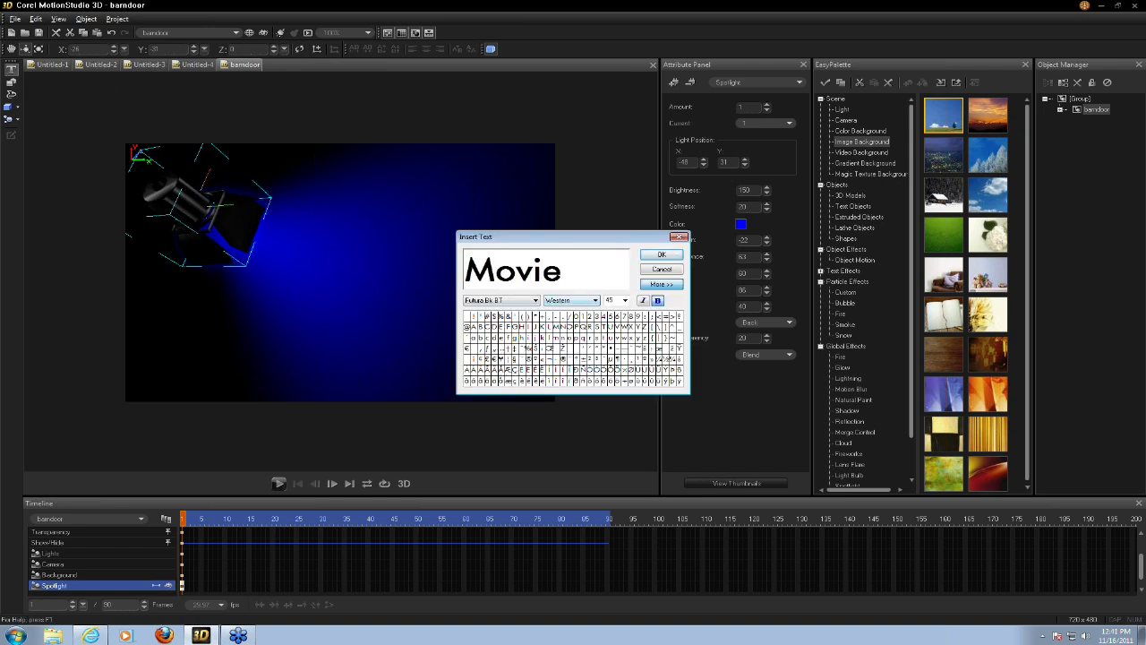
left_click(662, 255)
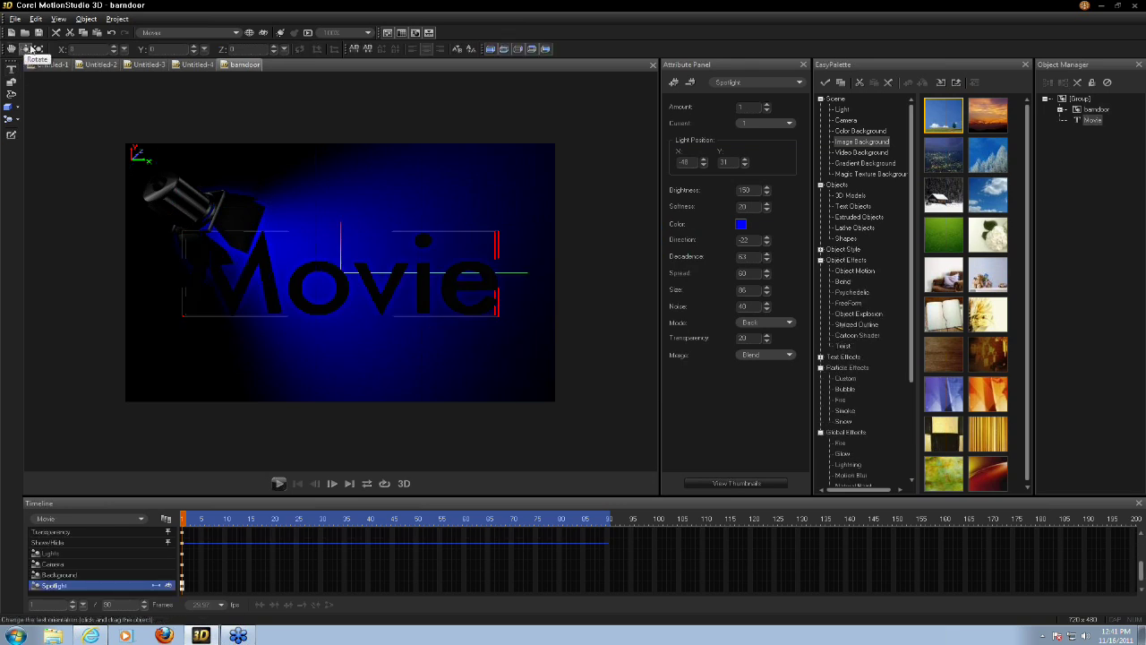
Scale the Movie text down and move it into the spotlight beam at about X 64, Y -17
left_click(241, 241)
left_click_drag(241, 241, 197, 241)
left_click(12, 49)
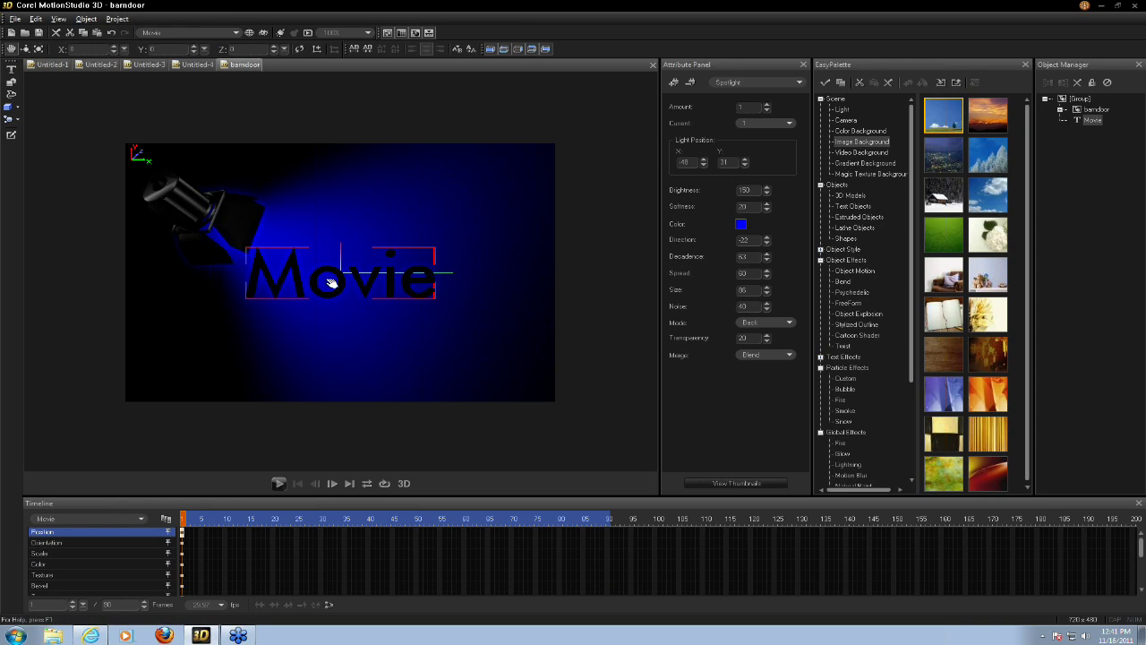
mouse_move(341, 286)
left_mouse_down()
mouse_move(369, 308)
mouse_move(362, 283)
left_mouse_up()
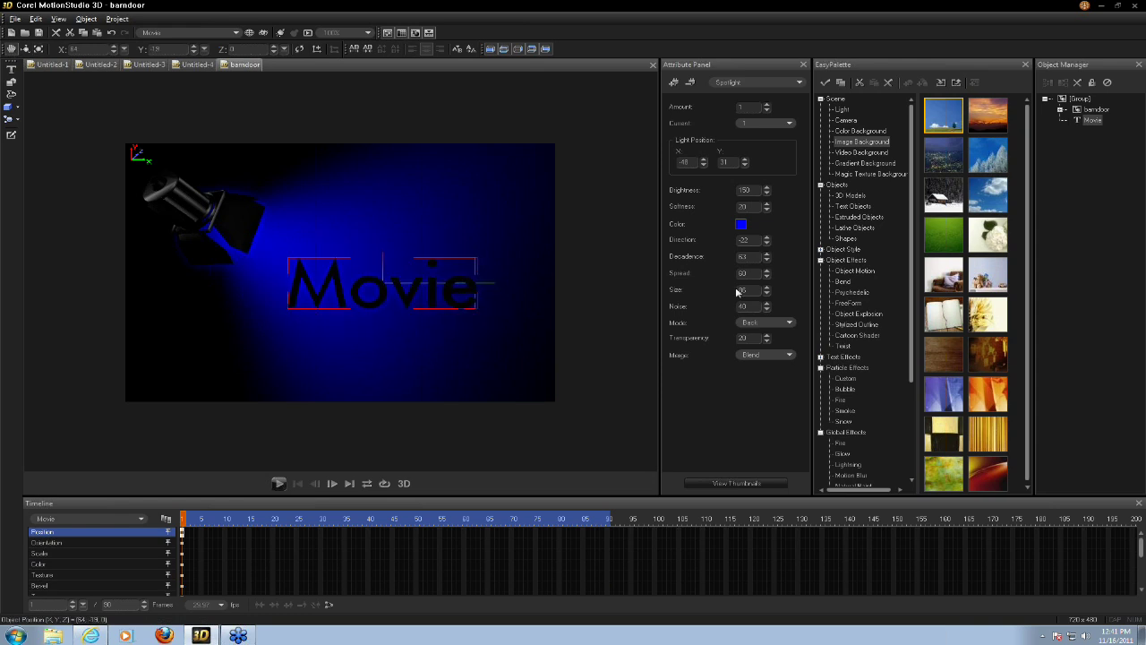
Set the spotlight's color to white
left_click(741, 224)
left_click(807, 249)
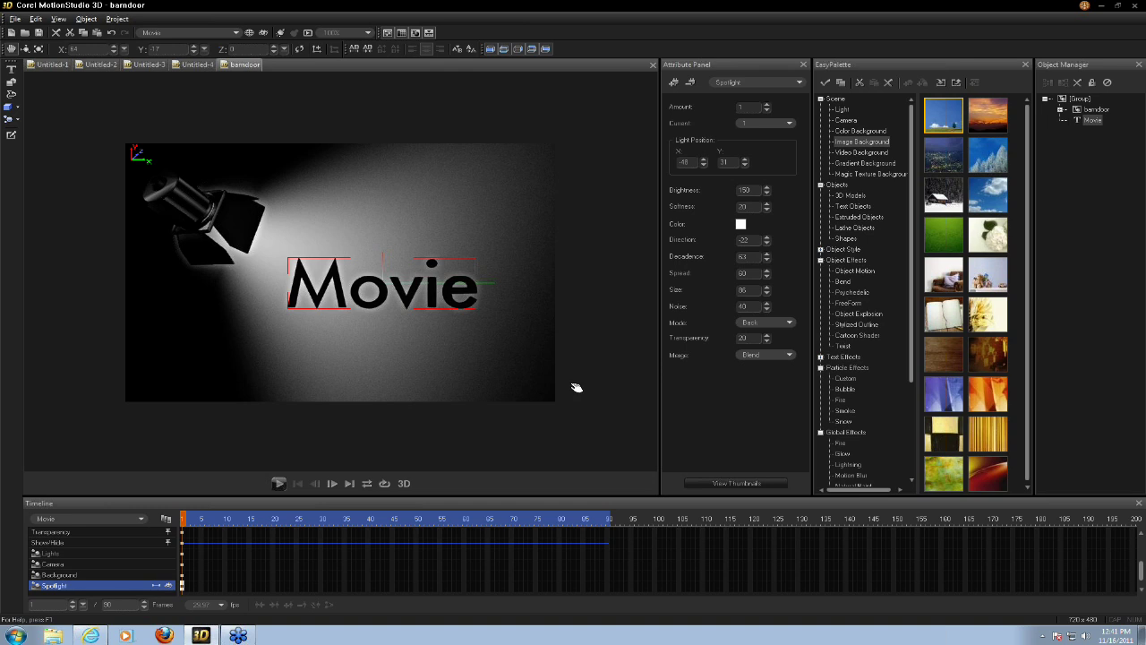
Open the filmvertscroll project from the November 16 folder
left_click(15, 18)
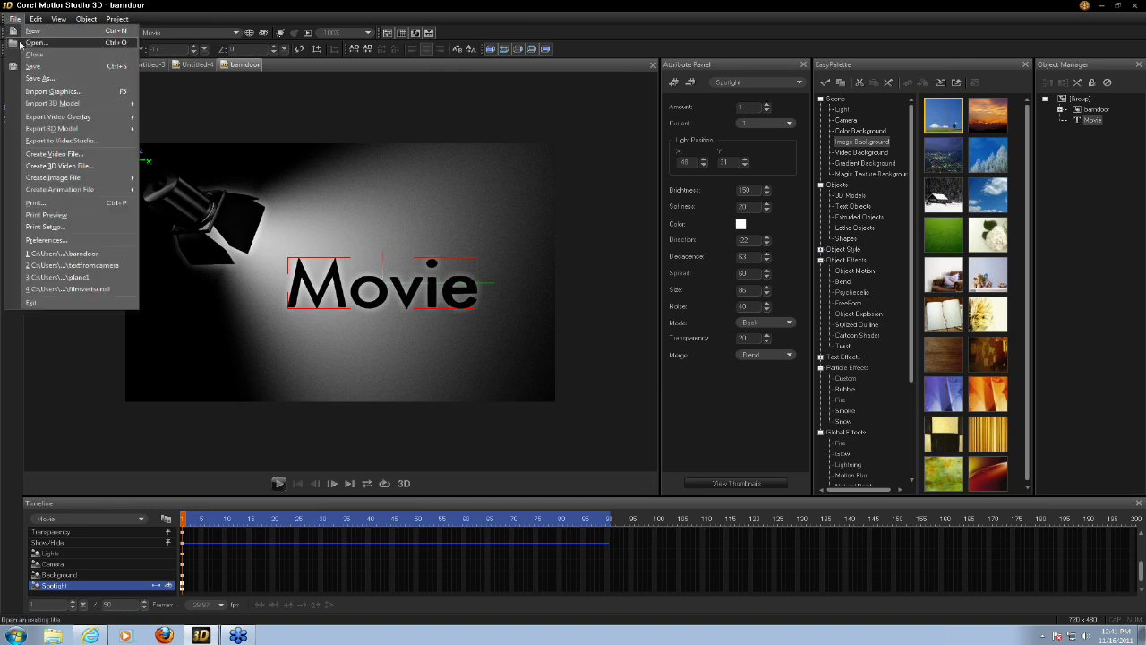
left_click(27, 37)
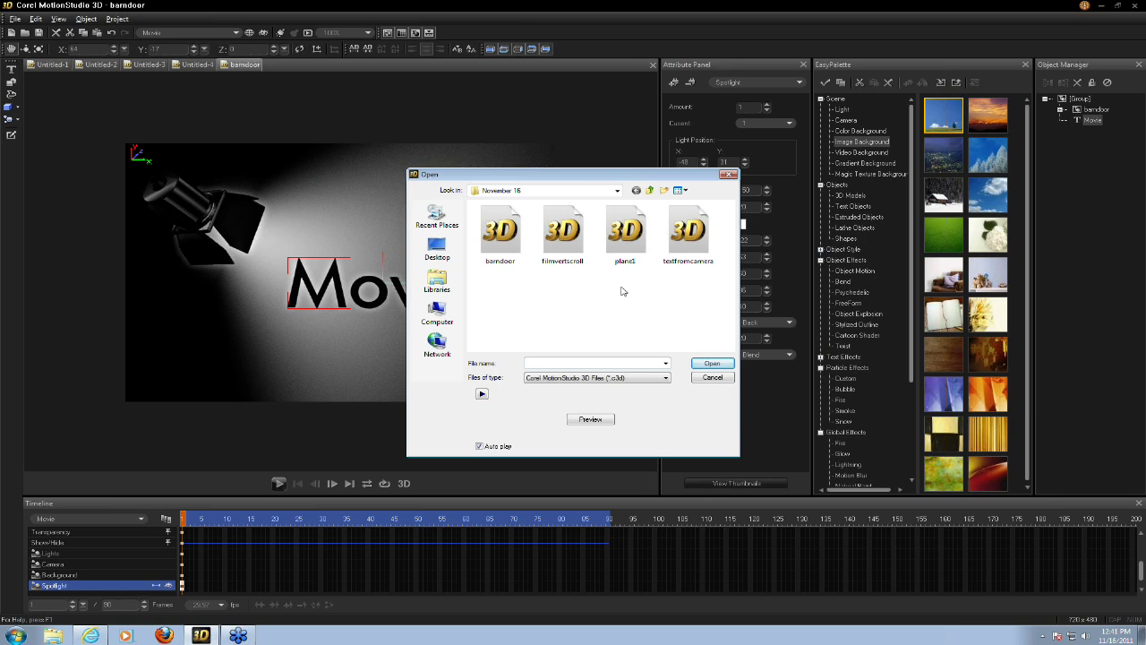
double_click(569, 245)
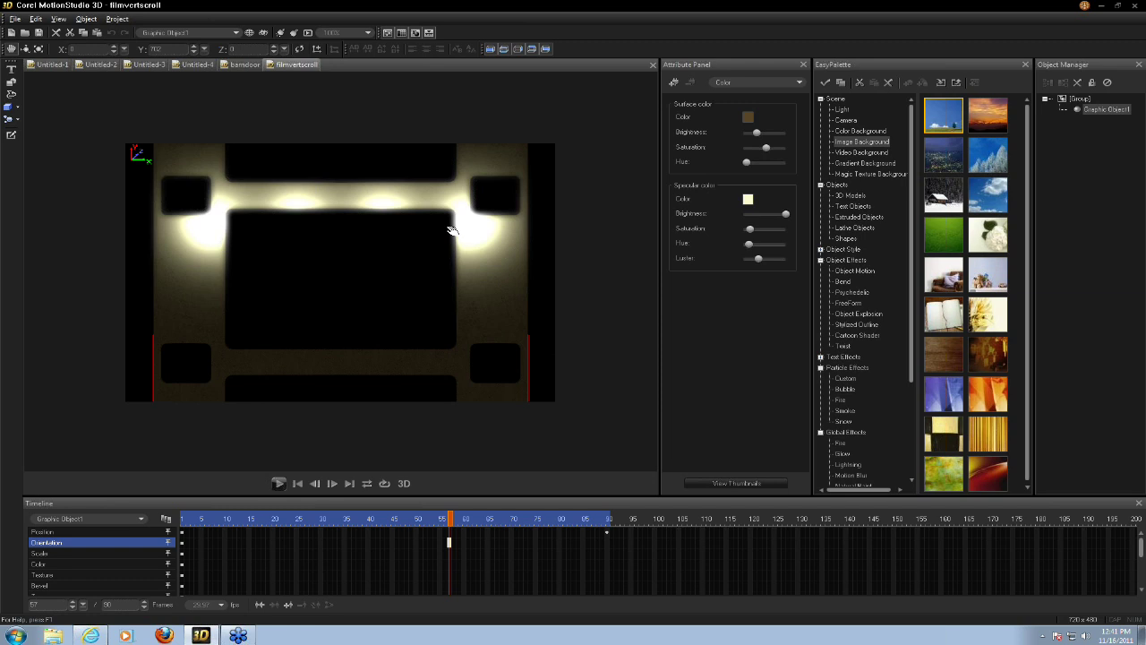
Play the film strip animation from the first frame, go to frame 18, and examine the strip's outline in the Path Editor
left_click(297, 484)
left_click(279, 484)
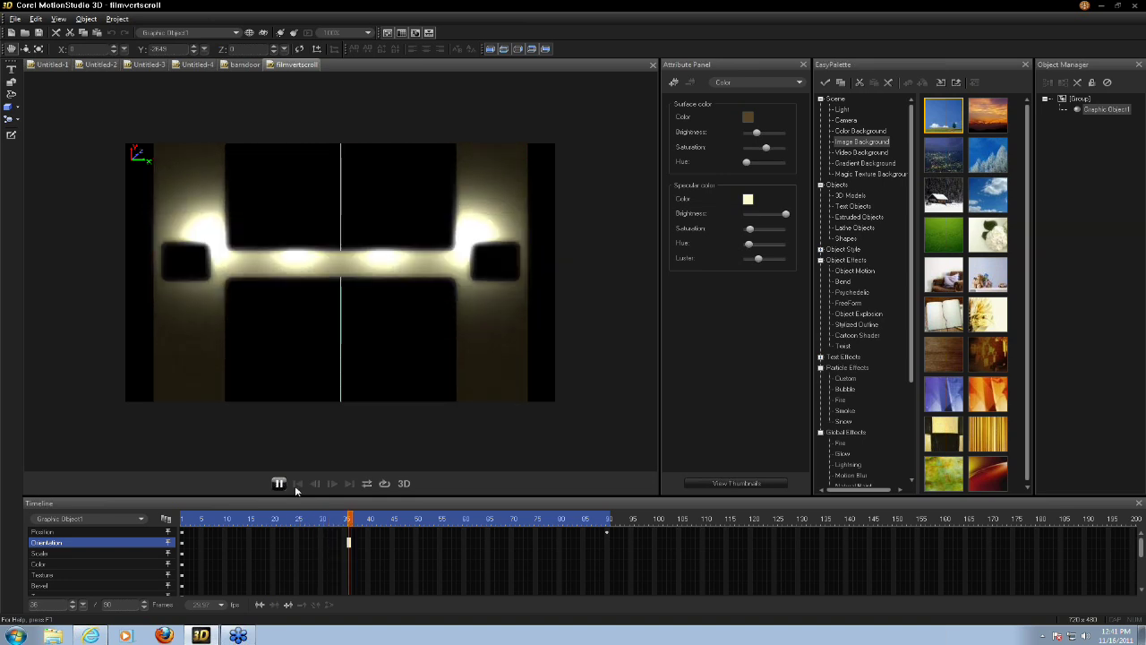
left_click(278, 483)
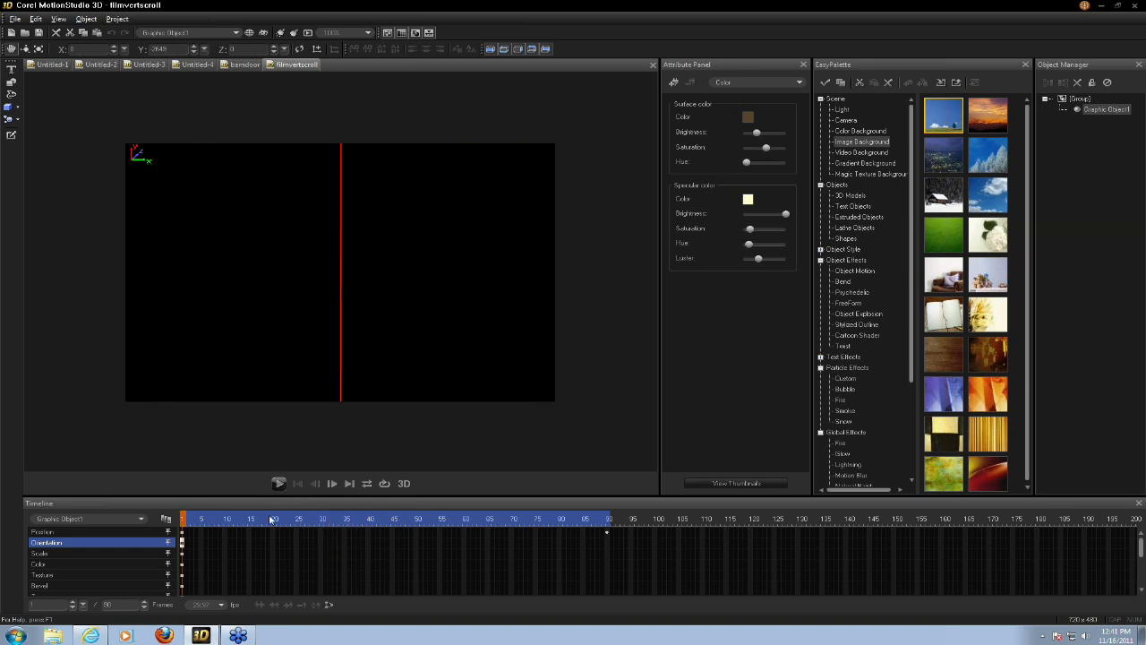
left_click(264, 518)
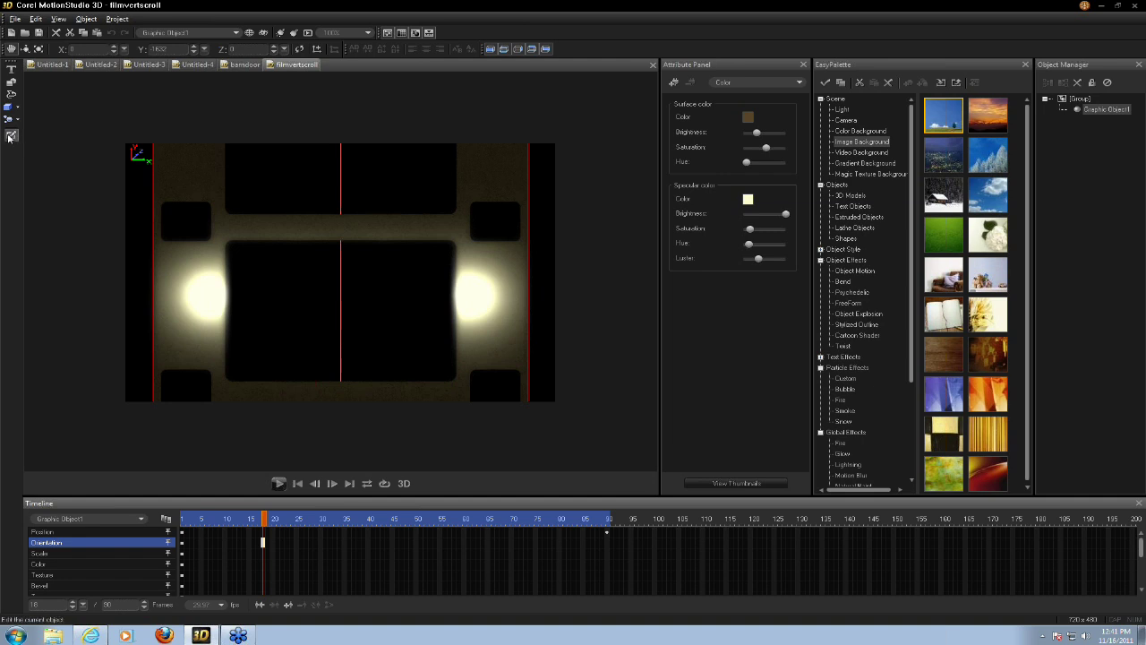
left_click(10, 136)
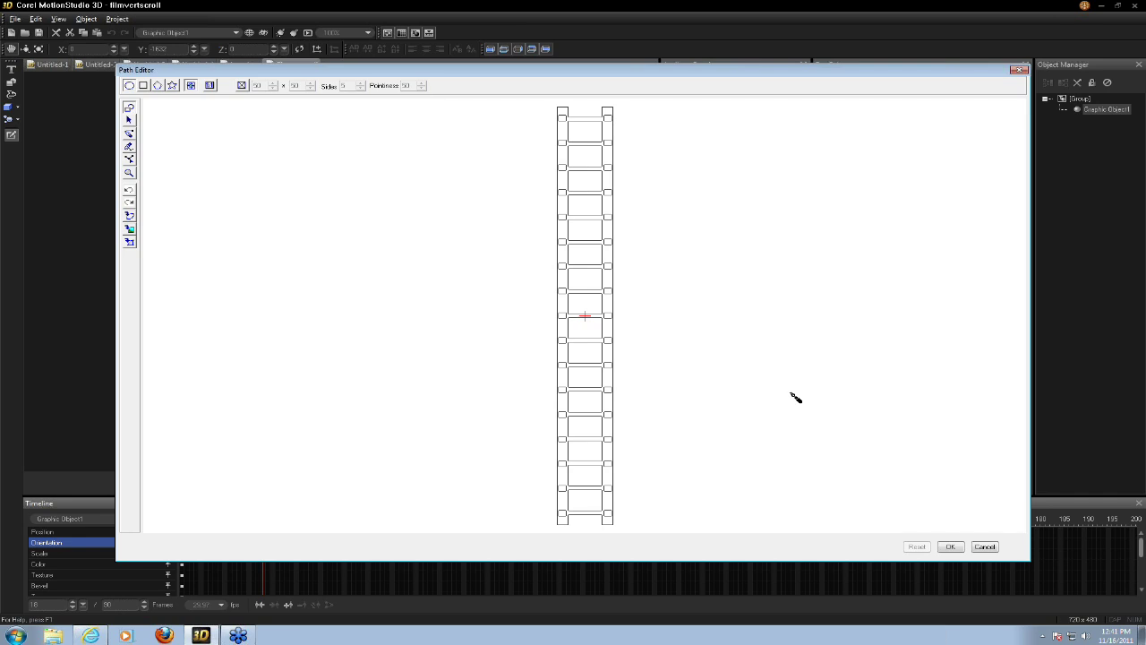
left_click(950, 546)
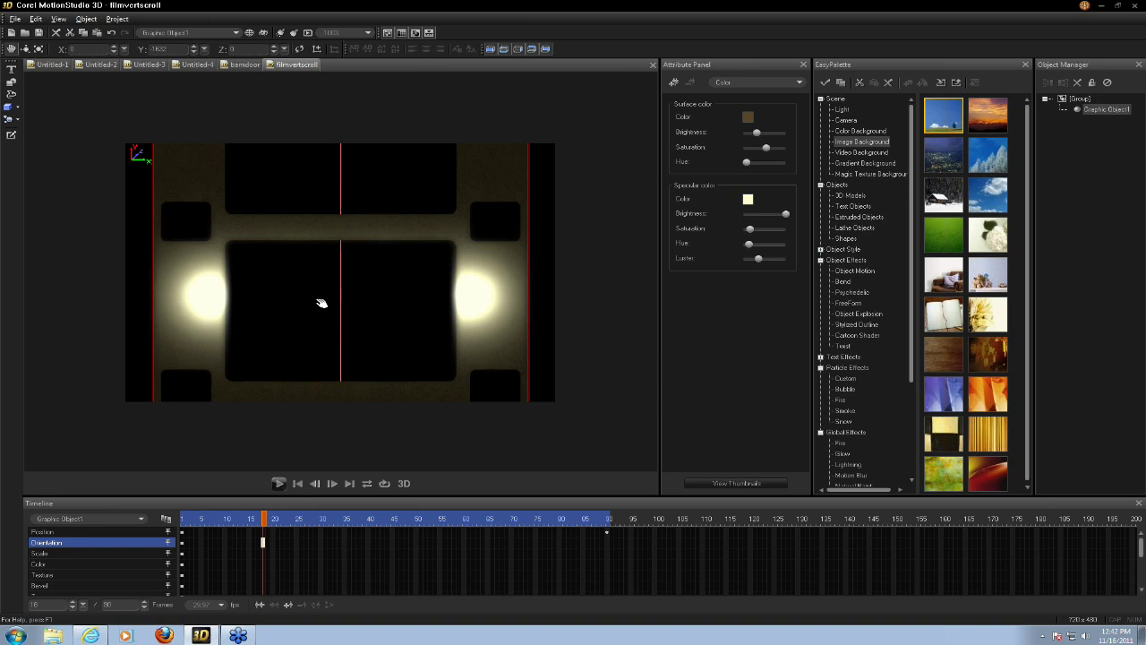
Set the color of light 2 in the Light Bulb effect to blue at frame 18
left_click(771, 83)
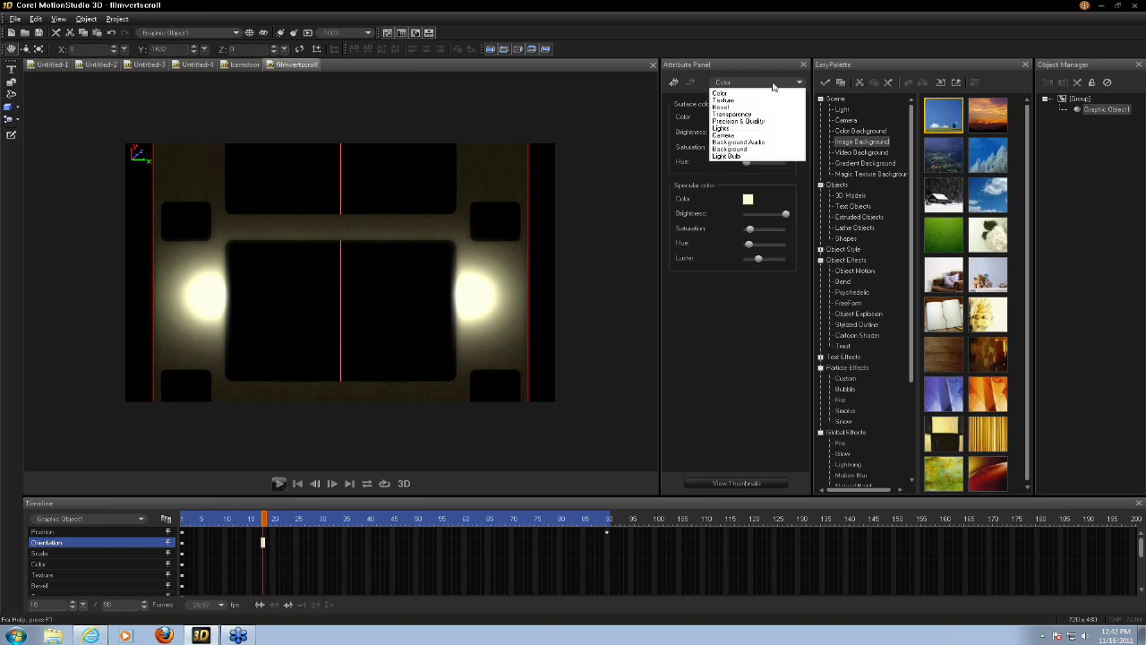
left_click(757, 154)
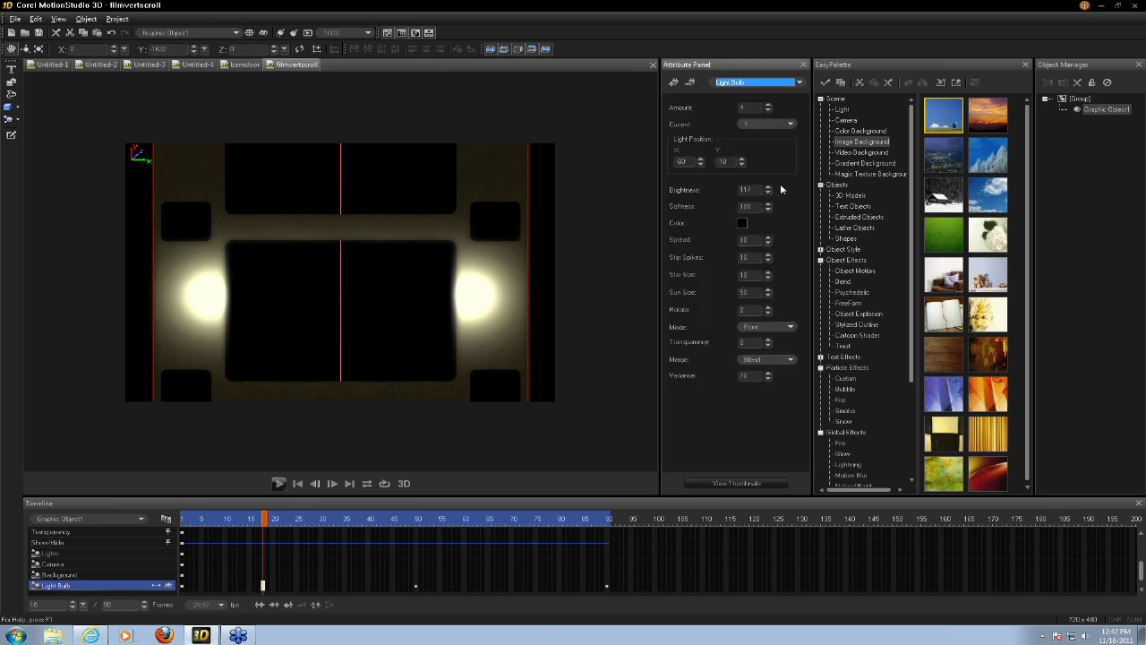
double_click(747, 106)
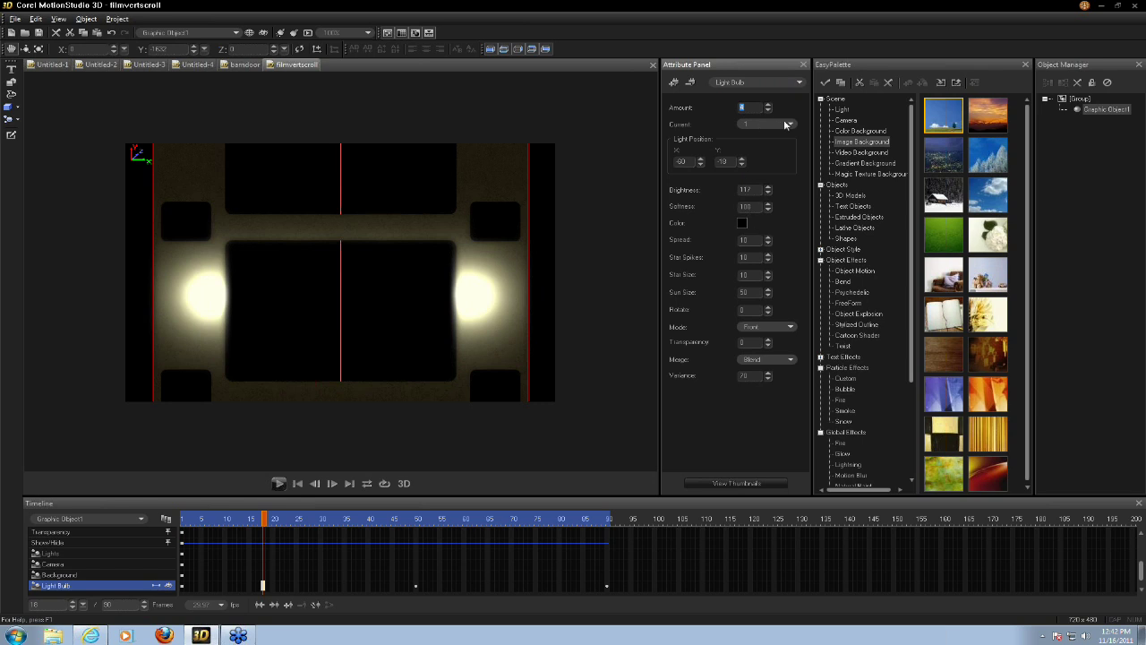
left_click(787, 125)
left_click(751, 144)
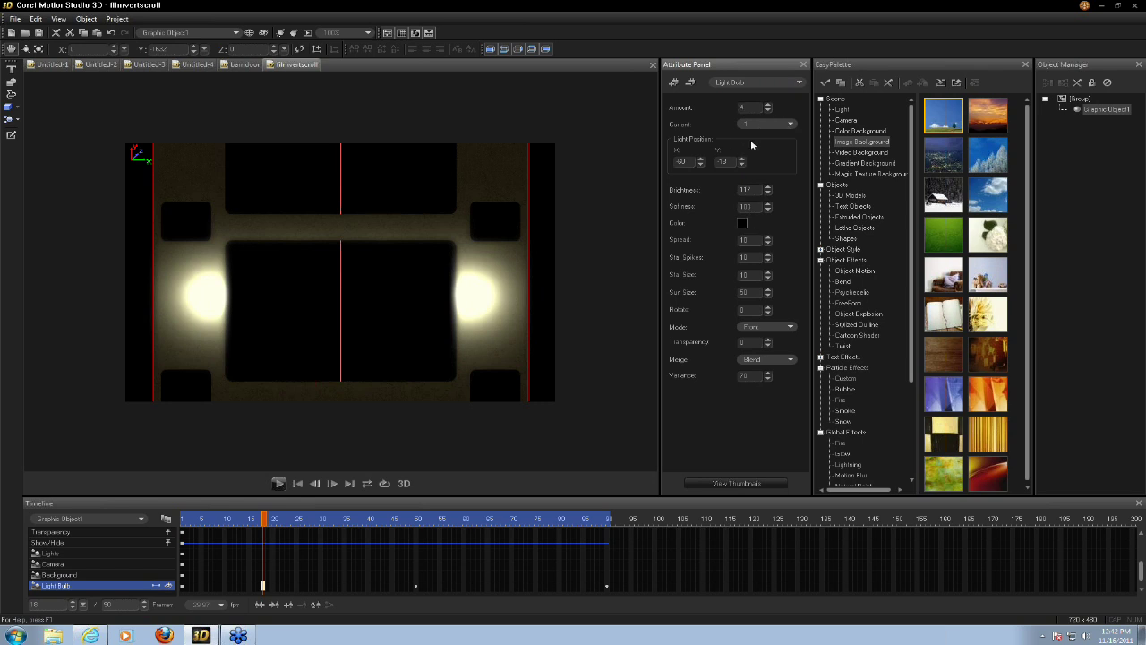
left_click(742, 223)
left_click(765, 253)
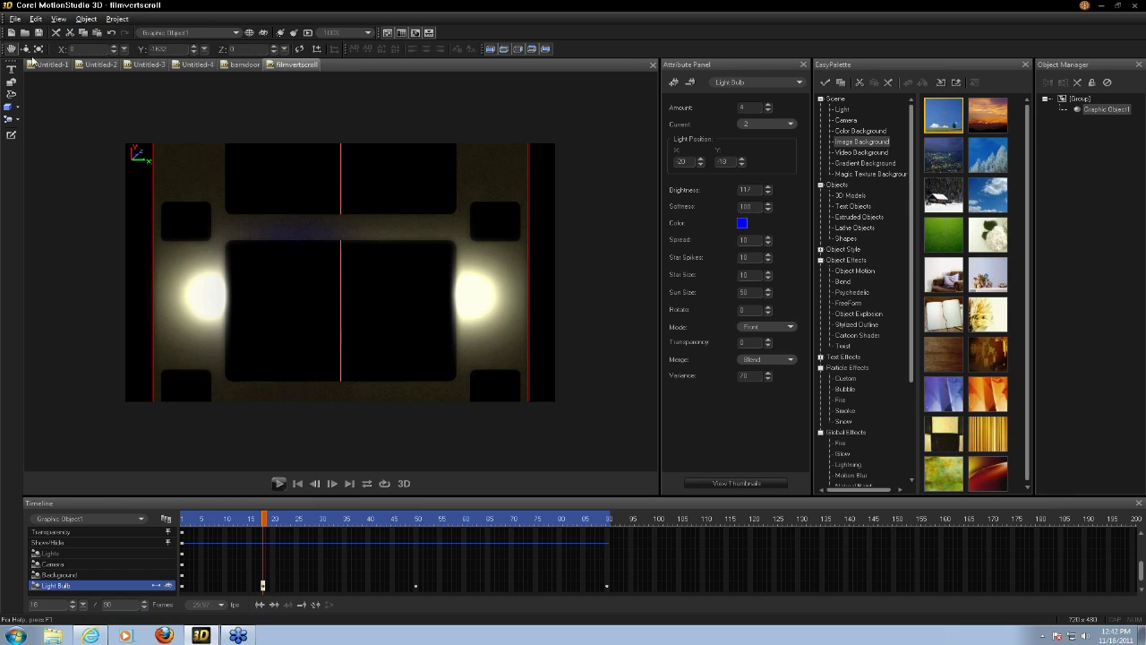
Open the plane1 project from the November 16 folder
left_click(16, 19)
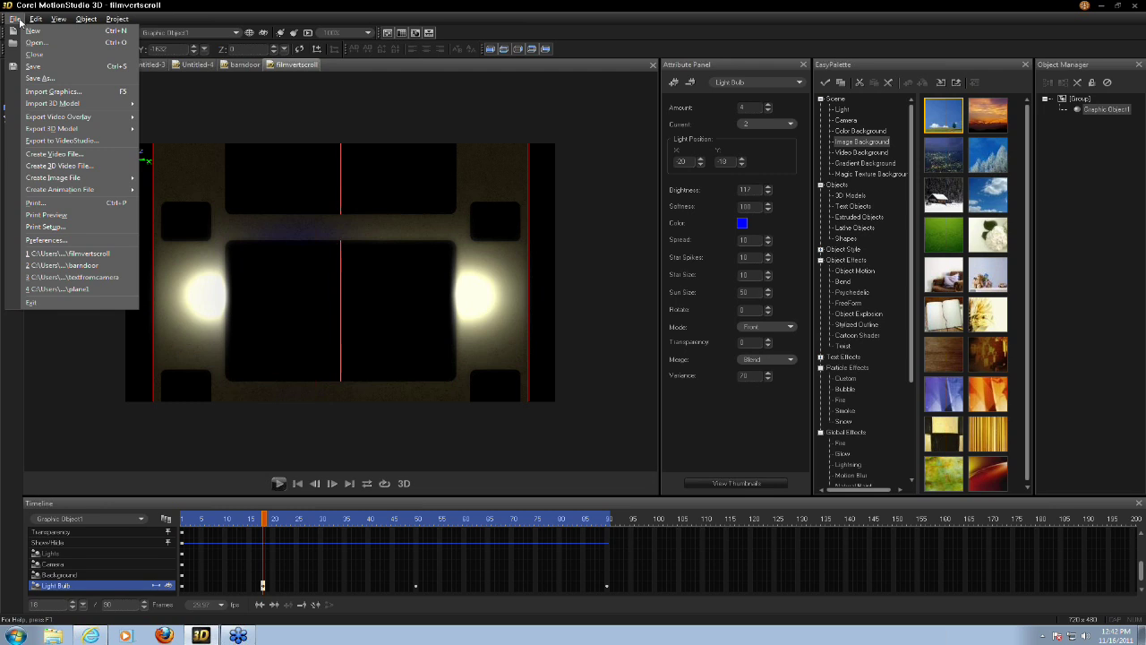
left_click(38, 42)
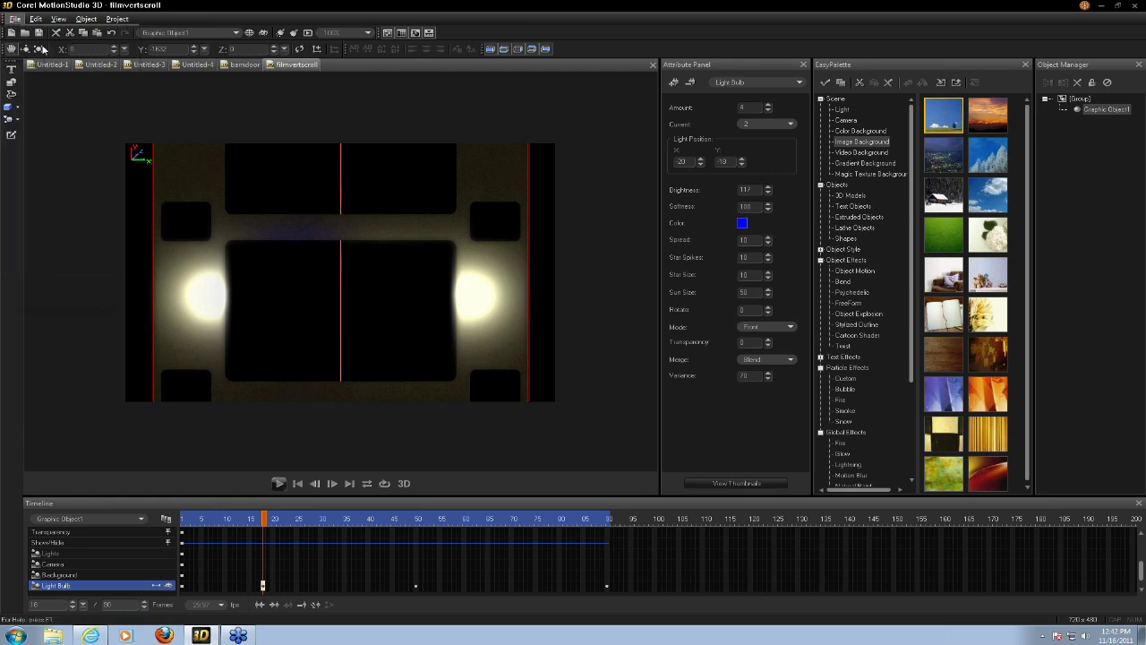
left_click(630, 234)
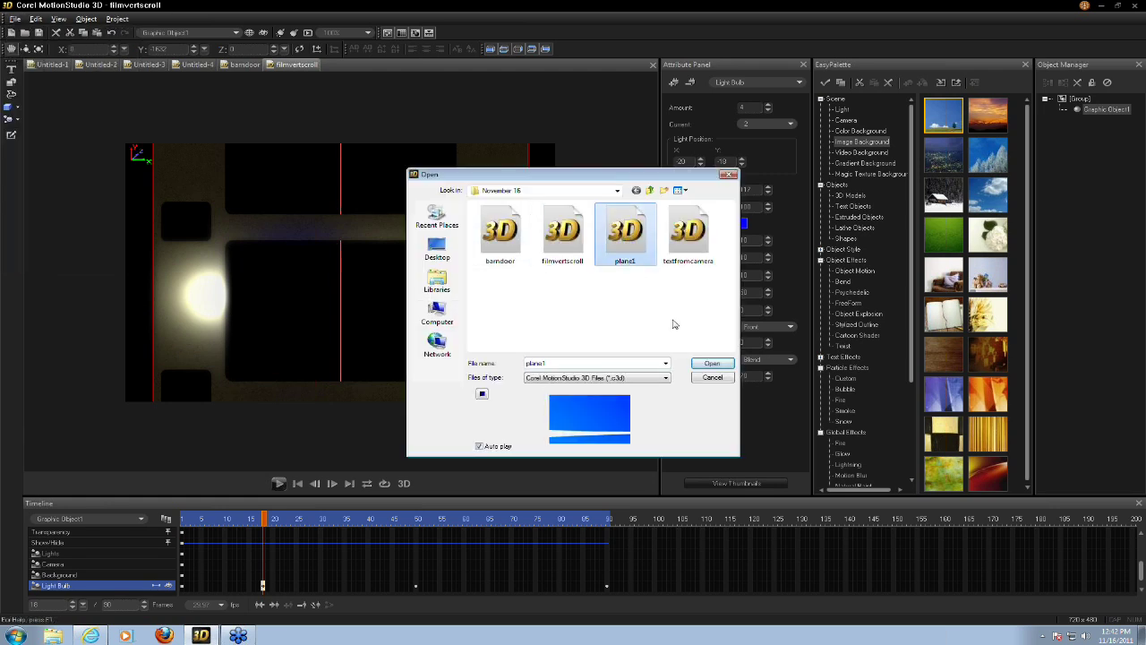
left_click(712, 364)
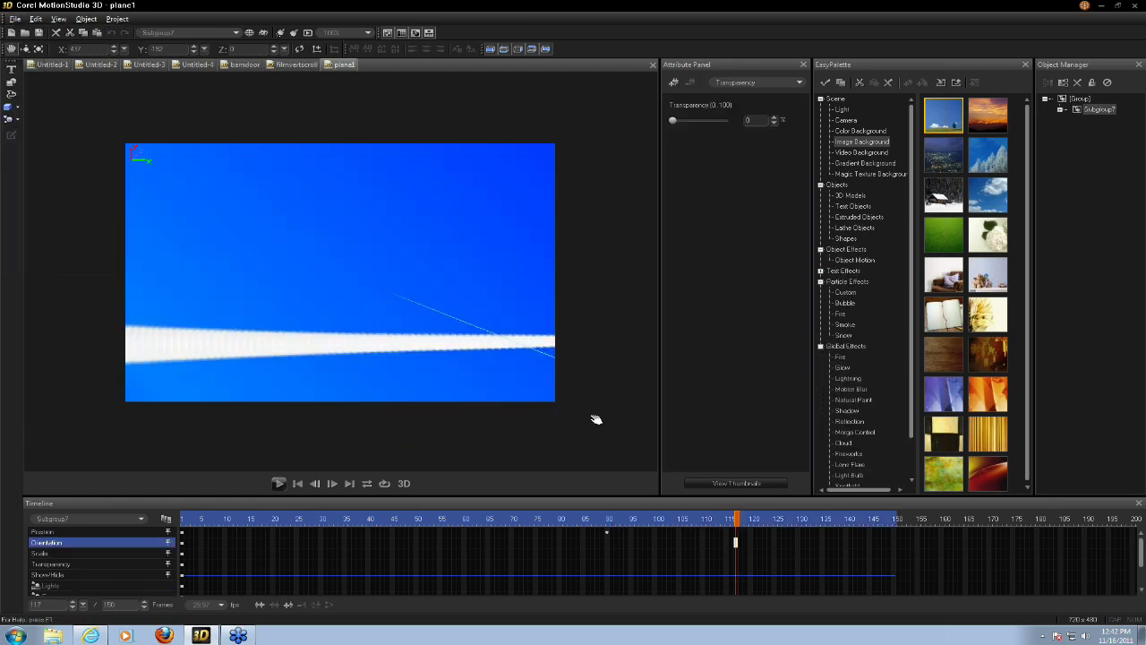
Locate the airplane among the 3D Models, and play the plane and smoke trail animation from the first frame
left_click(297, 482)
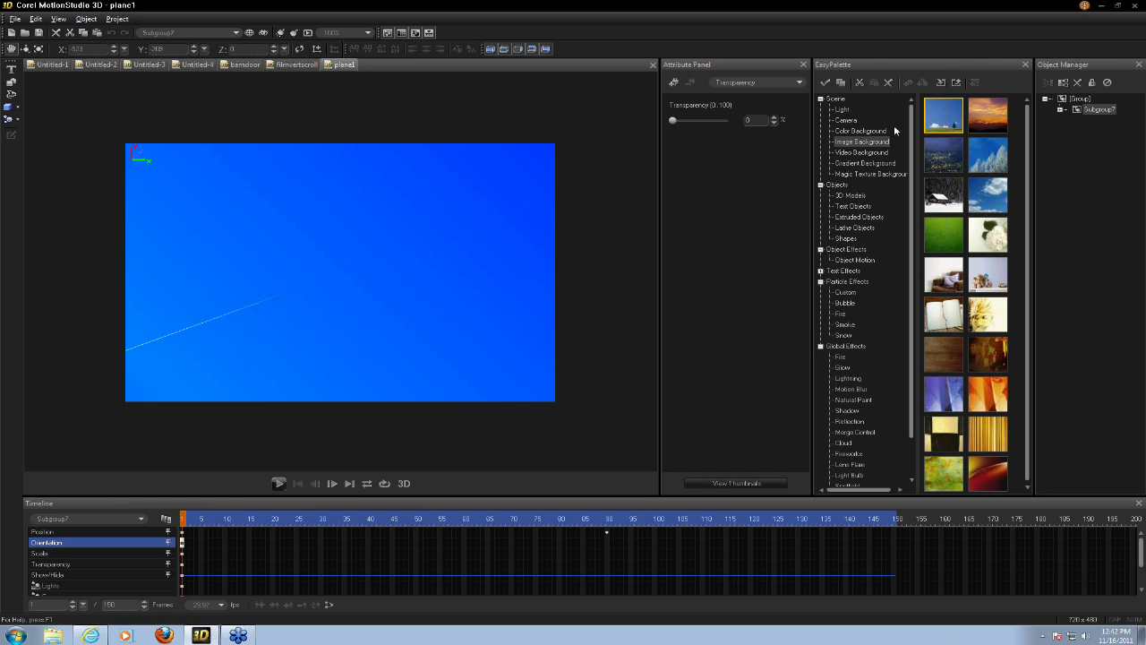
left_click(847, 197)
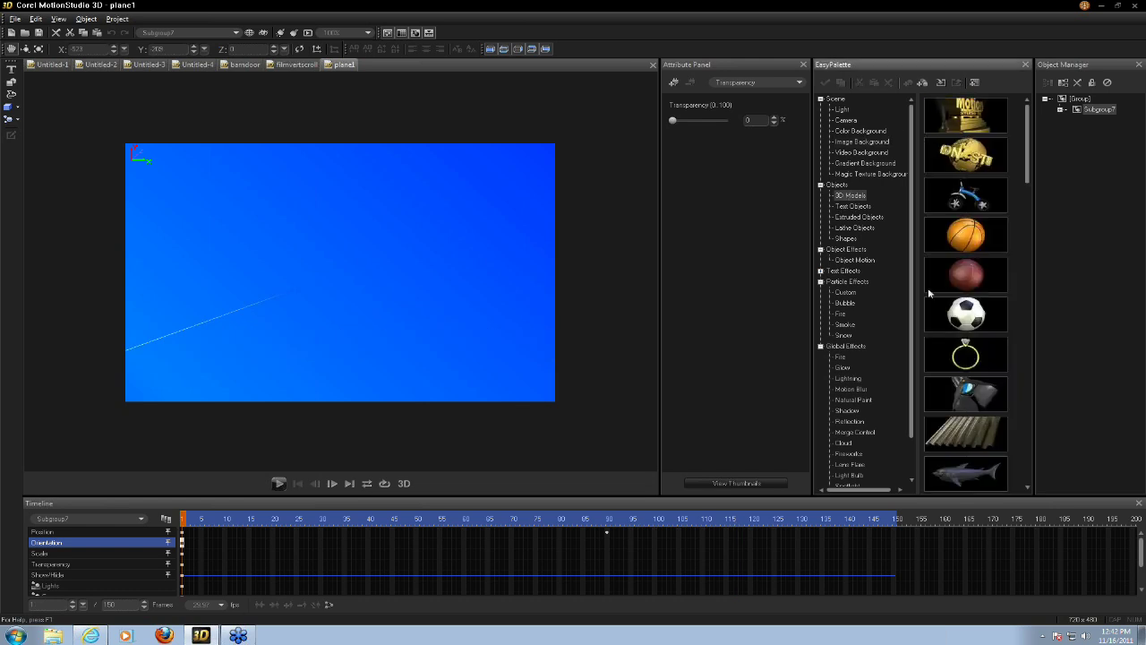
scroll(978, 294, "down", 10)
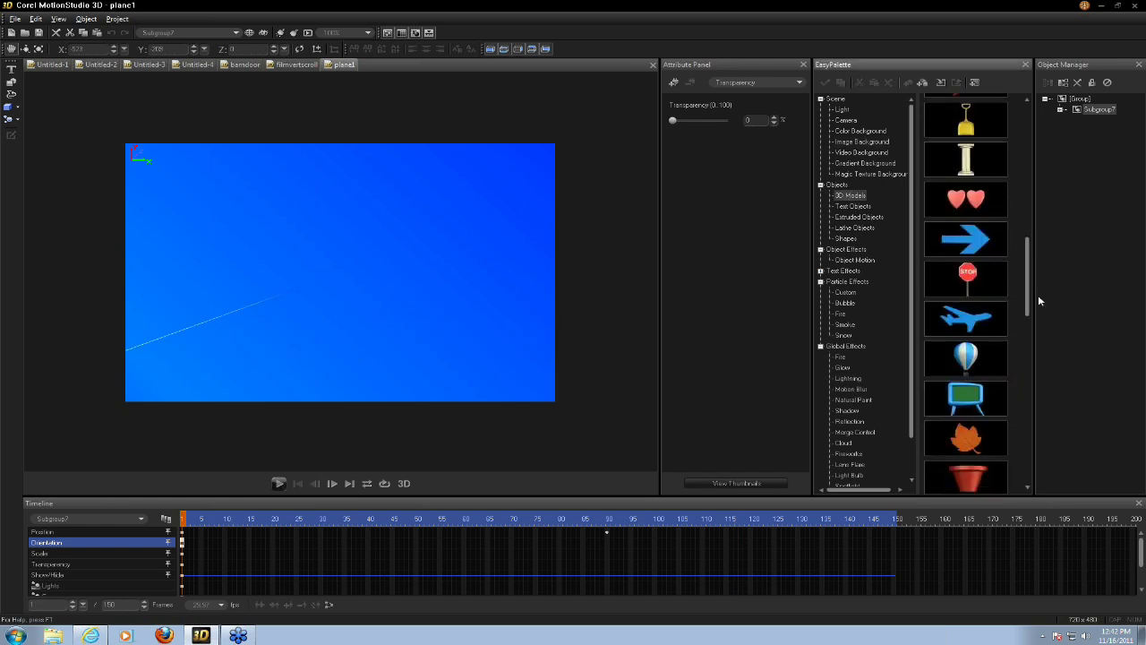
left_click(278, 484)
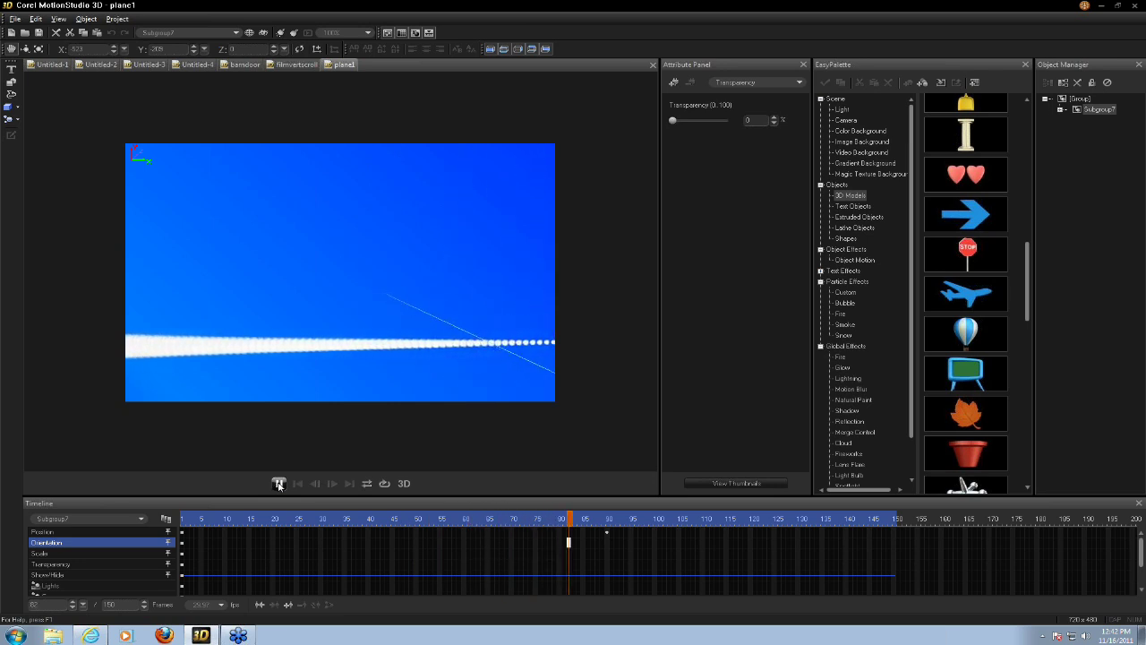
left_click(278, 485)
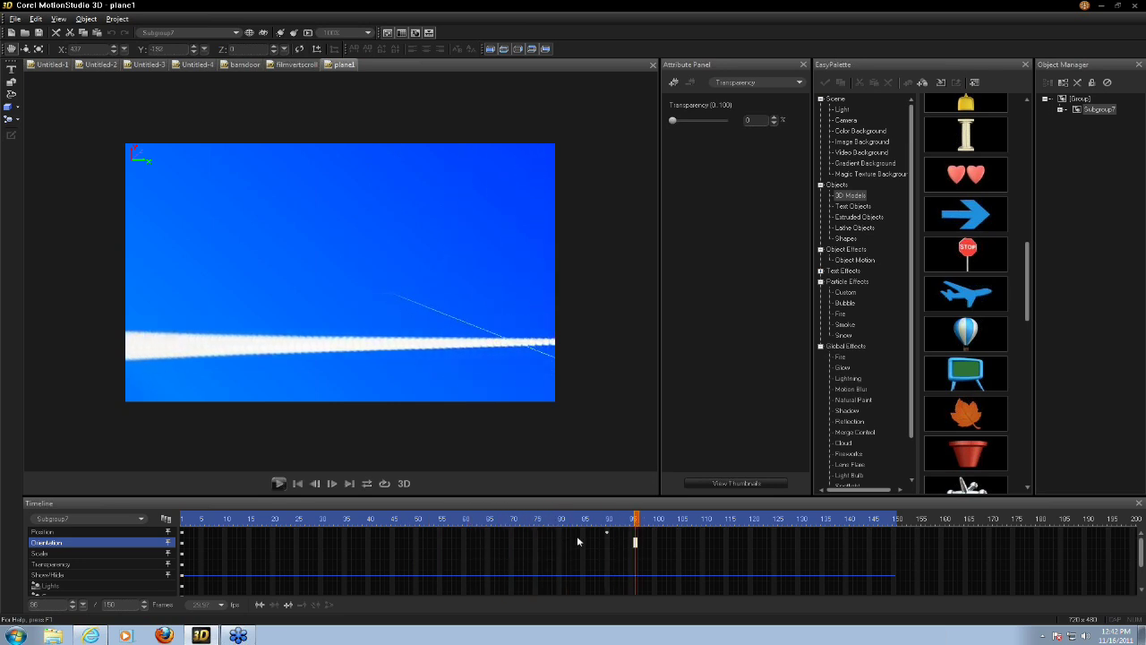
Move the airplane higher in the scene at frame 54, play the altered flight path, and return to the first frame
left_click_drag(541, 520, 436, 521)
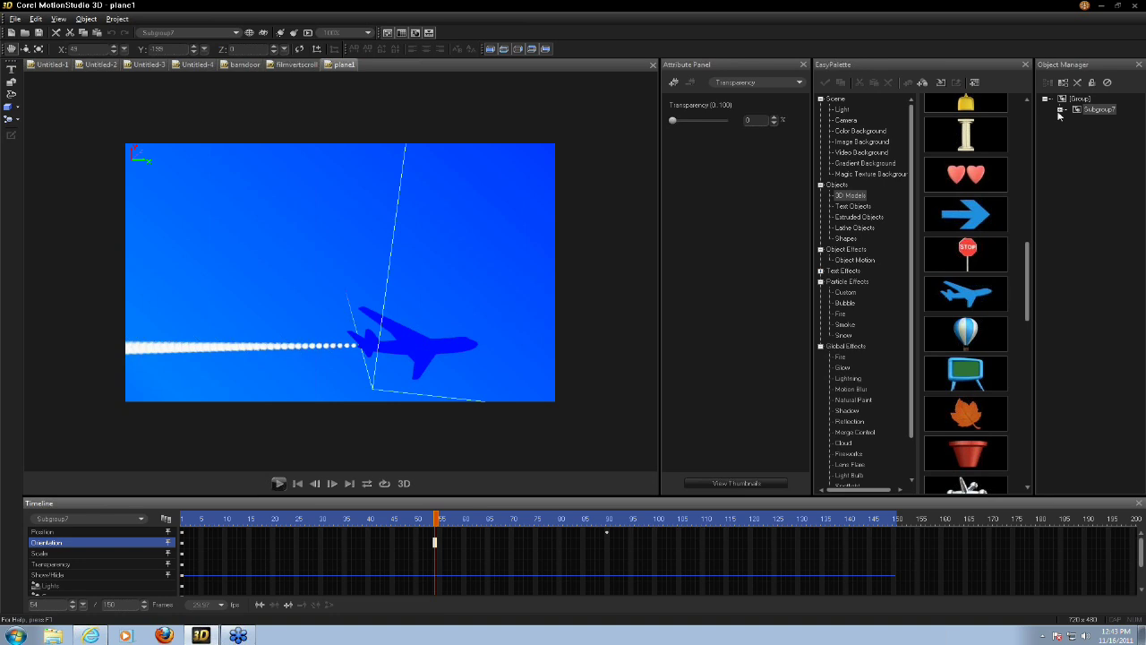
left_click_drag(460, 350, 468, 261)
left_click(279, 484)
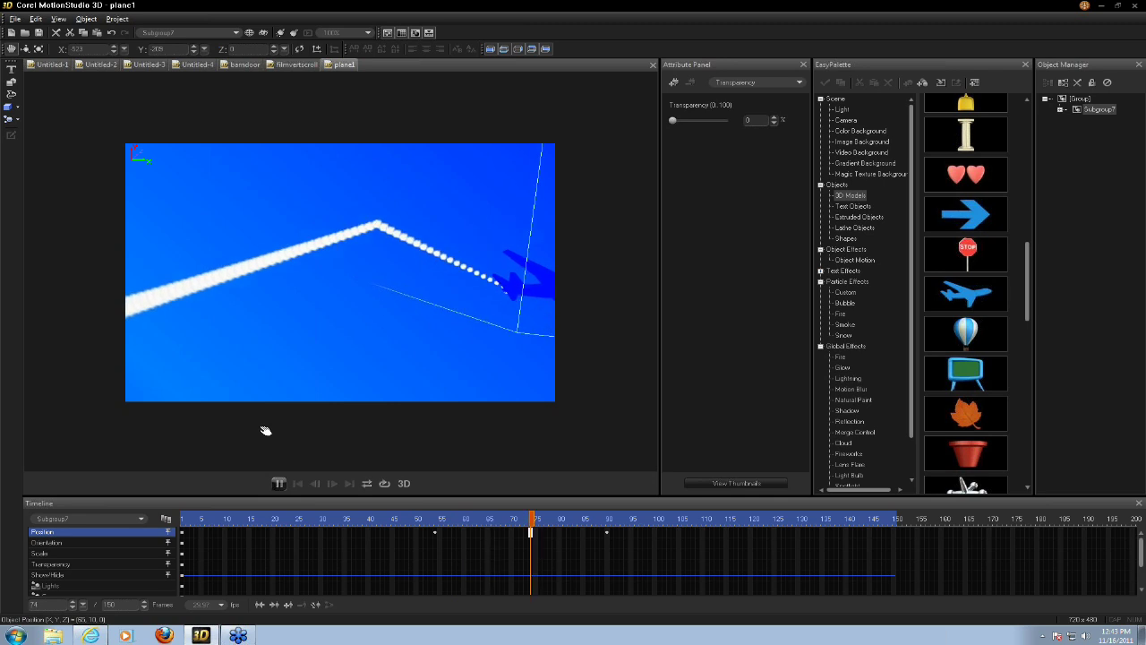
left_click(278, 483)
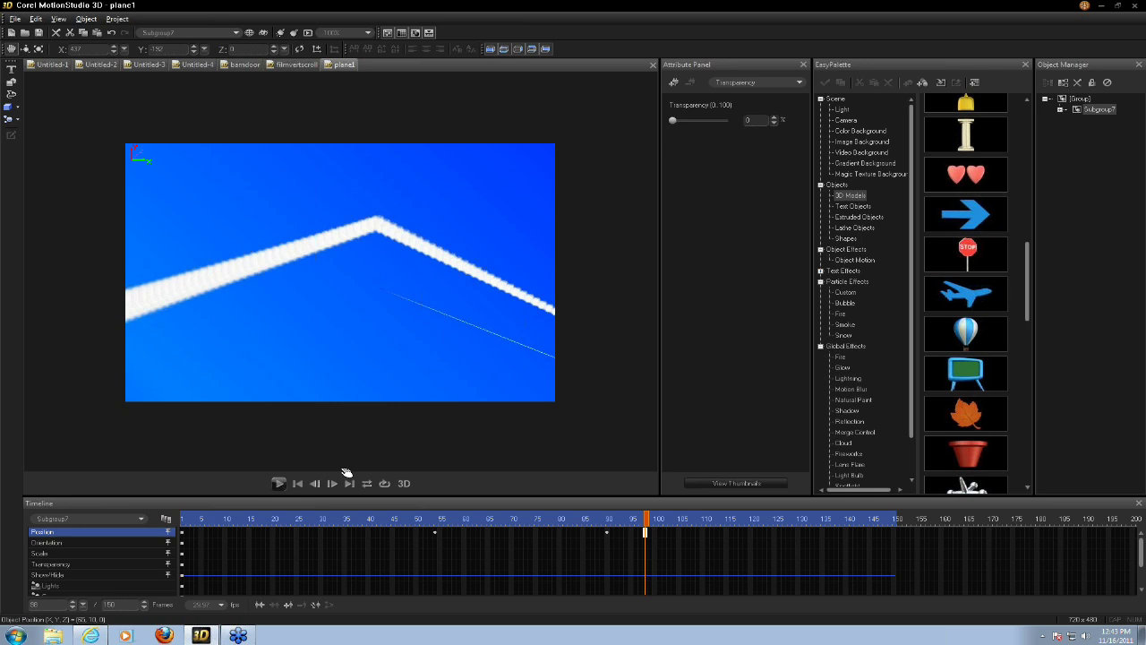
left_click(298, 483)
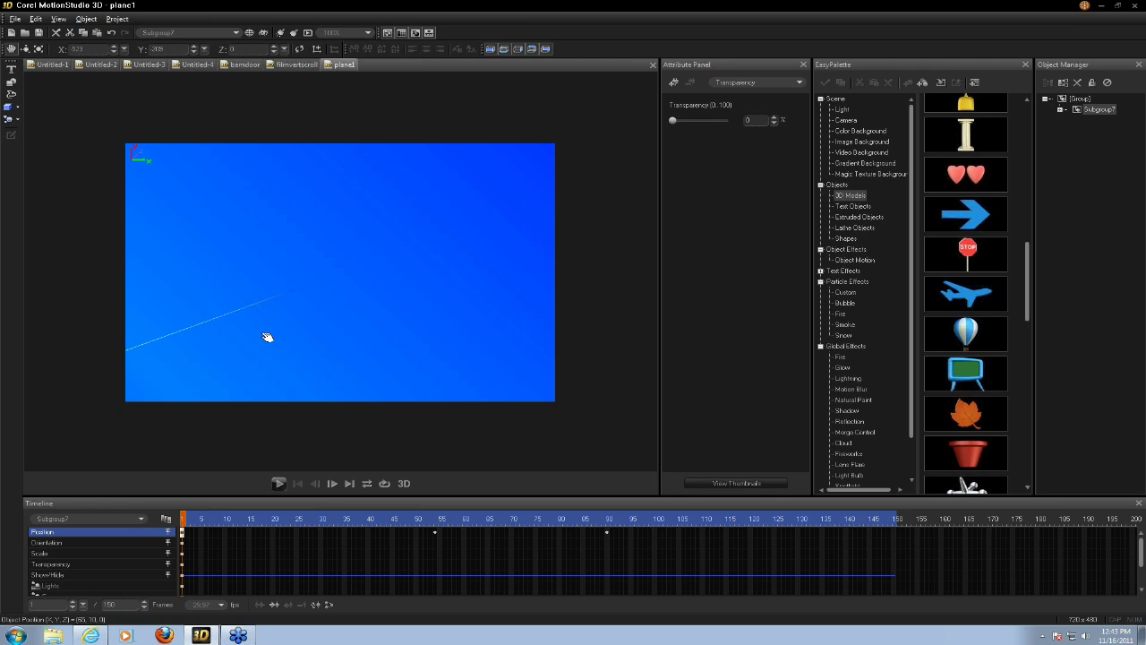
left_click(15, 19)
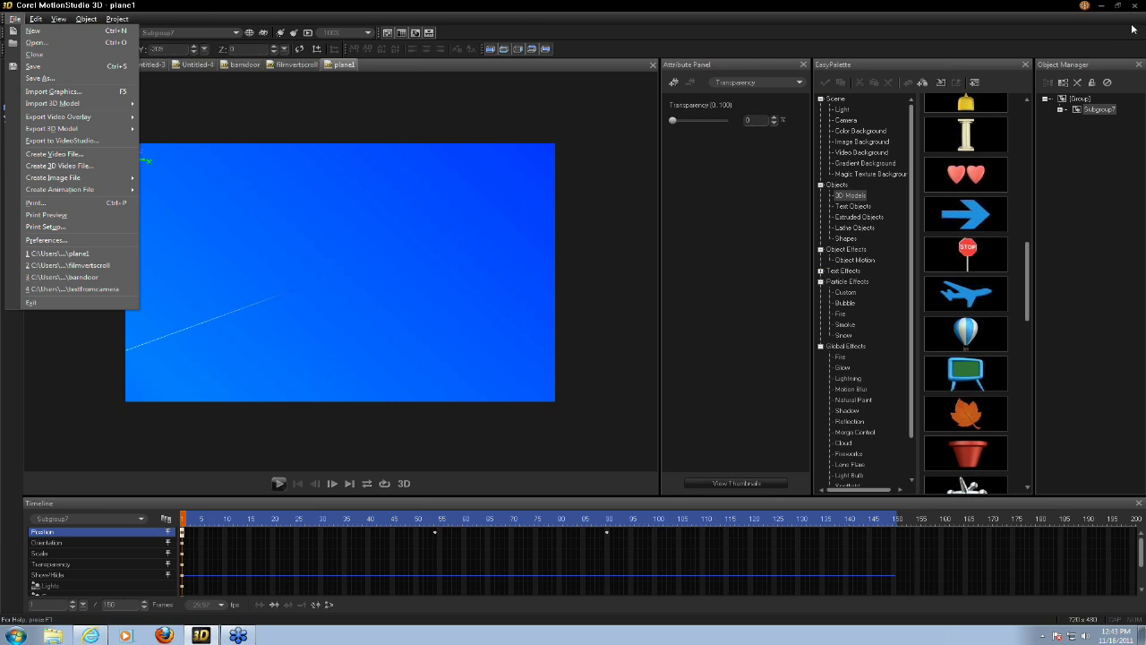
left_click(937, 227)
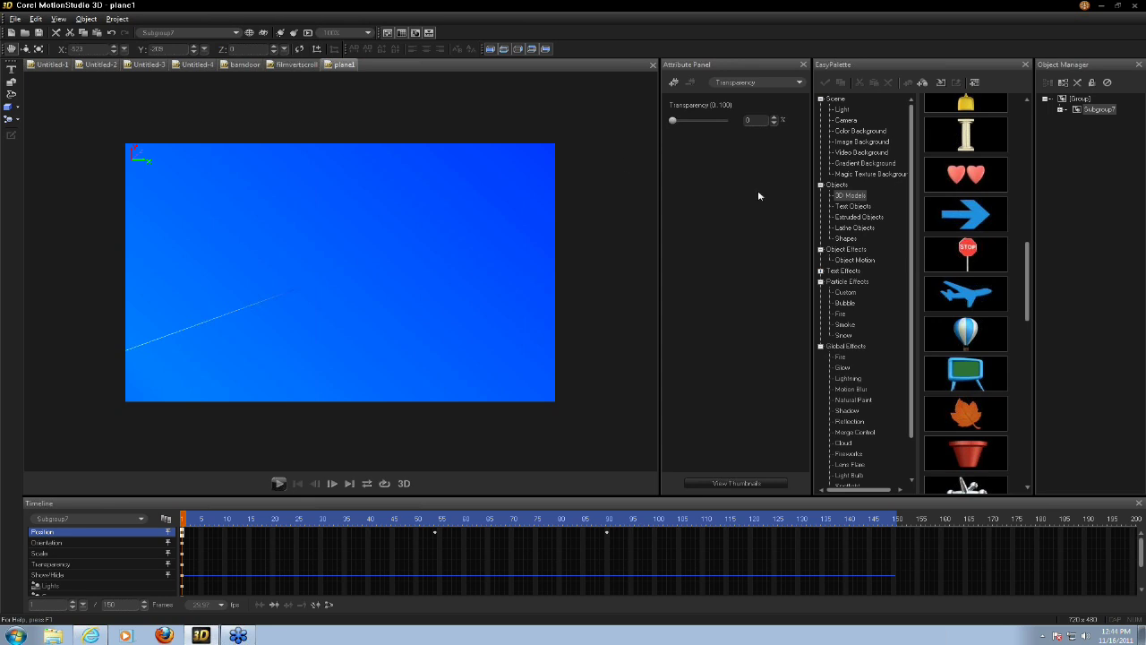
Switch to the Untitled-1 project, close the Attribute Panel and Object Manager, and widen the EasyPalette
left_click(49, 64)
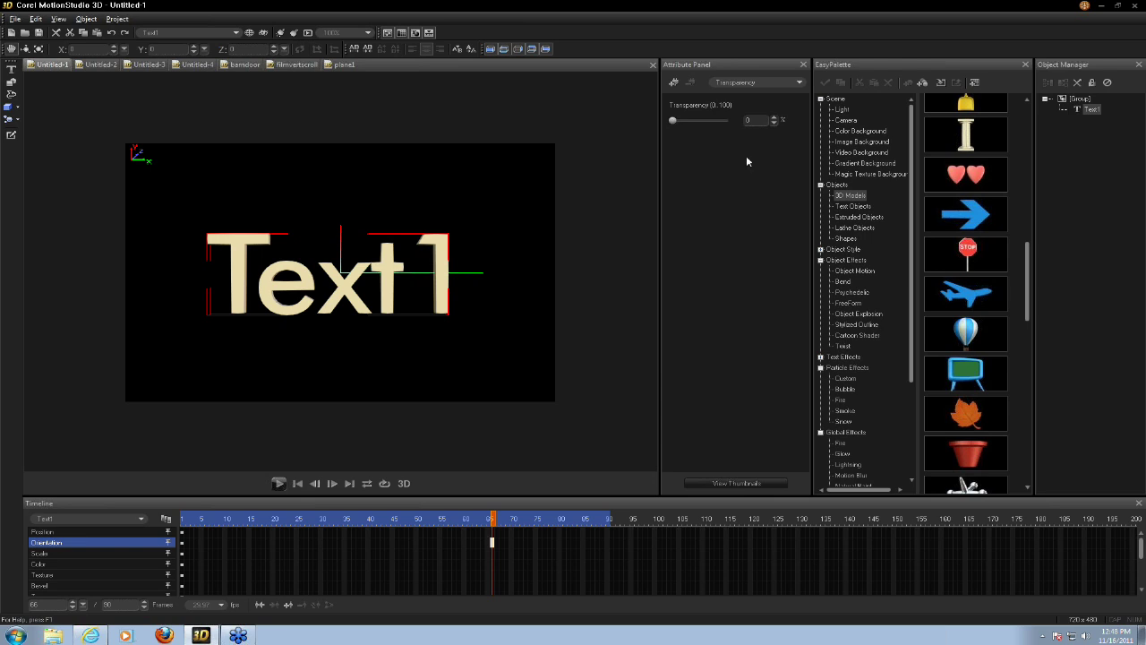
left_click_drag(772, 64, 767, 87)
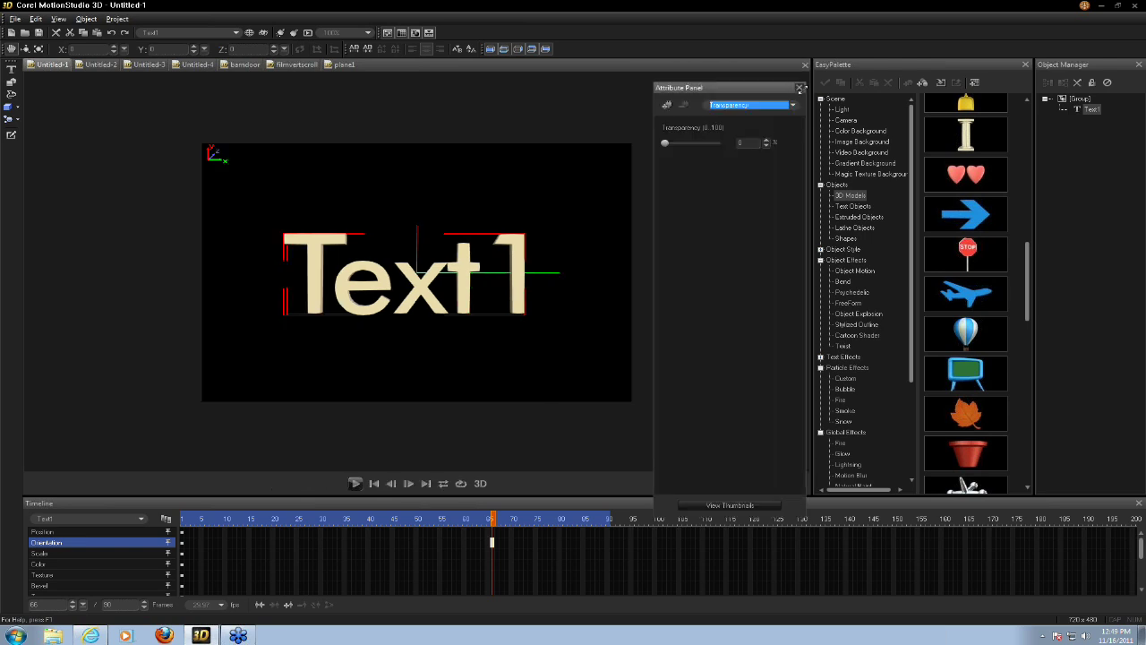
left_click(801, 88)
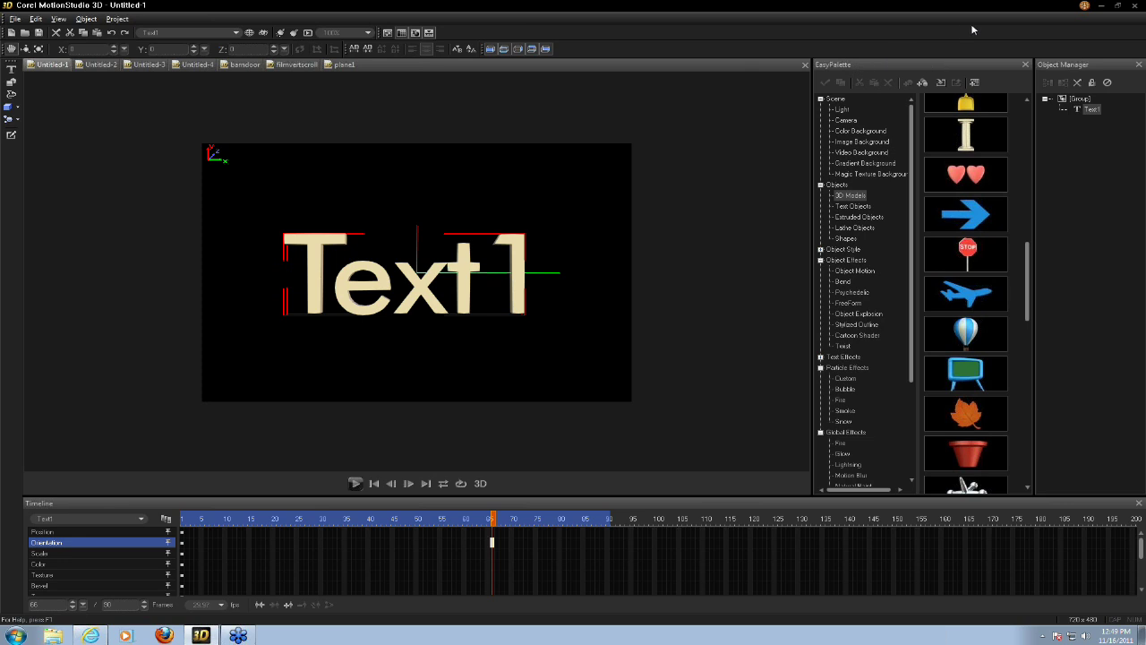
left_click_drag(1086, 67, 864, 93)
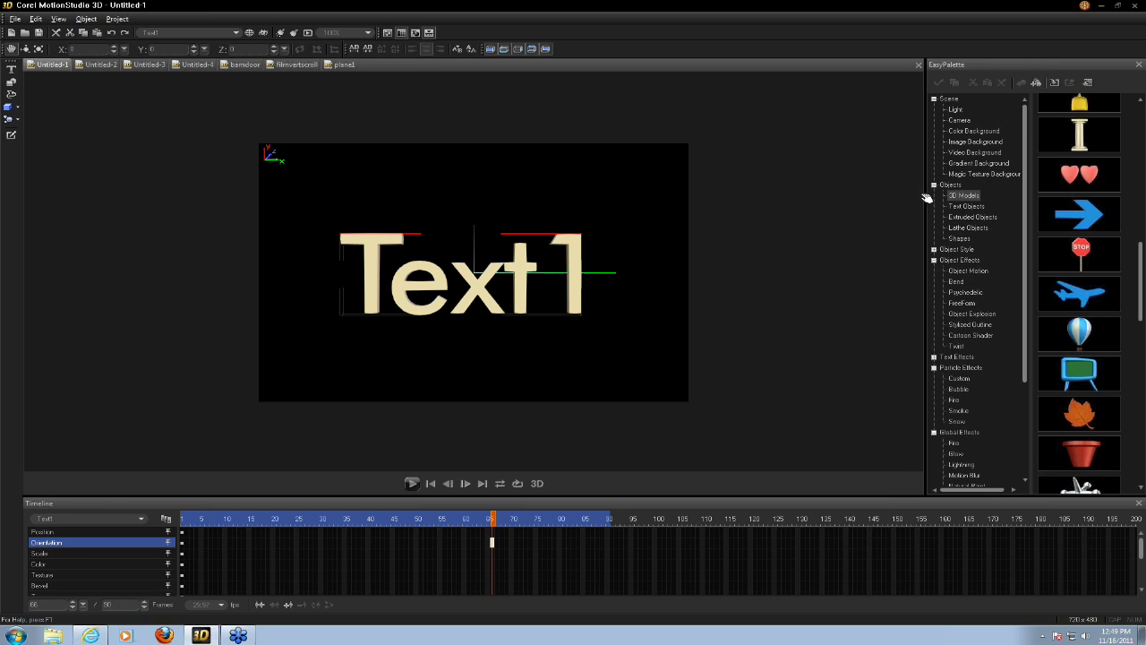
left_click_drag(925, 196, 744, 207)
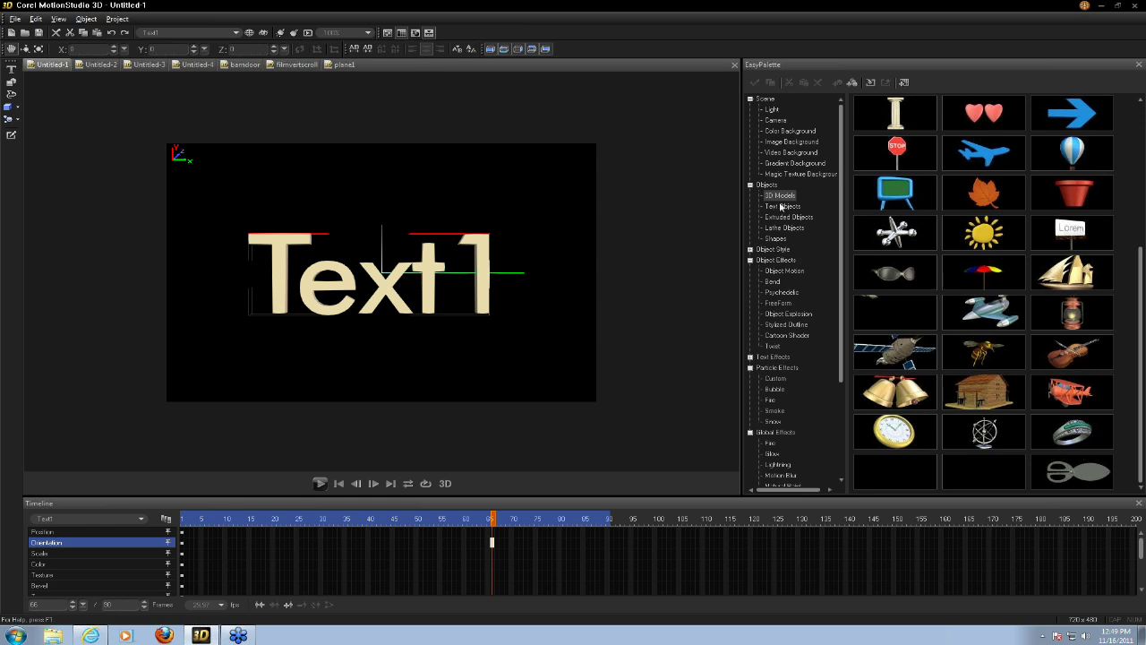
Browse the Text Objects, Extruded Objects, Lathe Objects and Shapes libraries in the EasyPalette
left_click(782, 207)
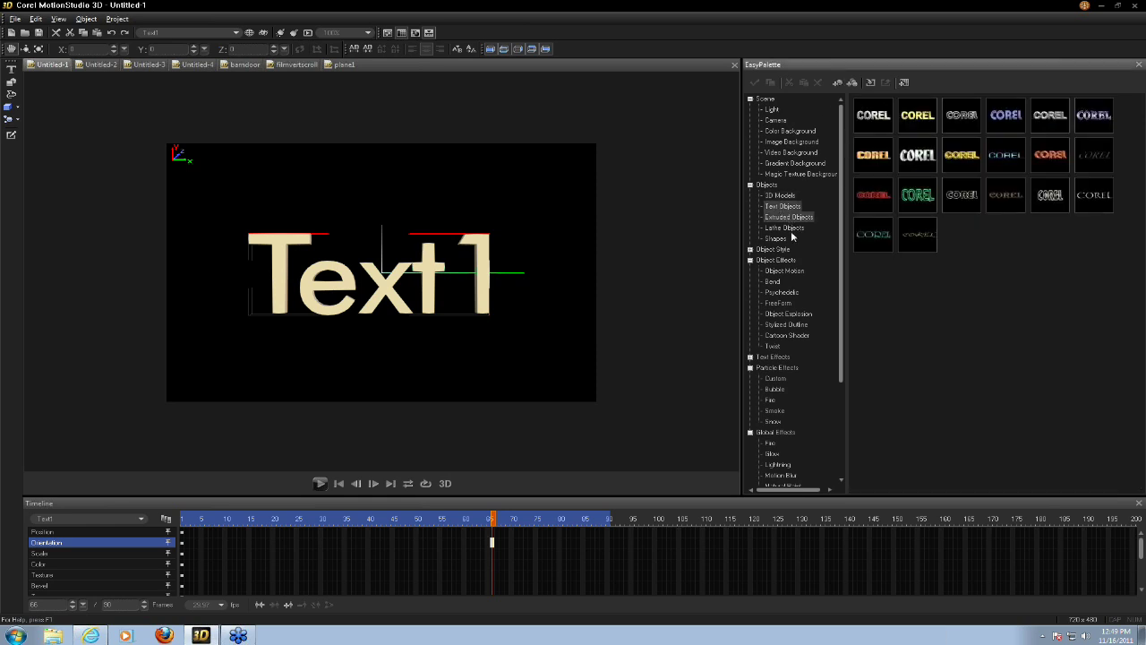
left_click(788, 217)
right_click(956, 262)
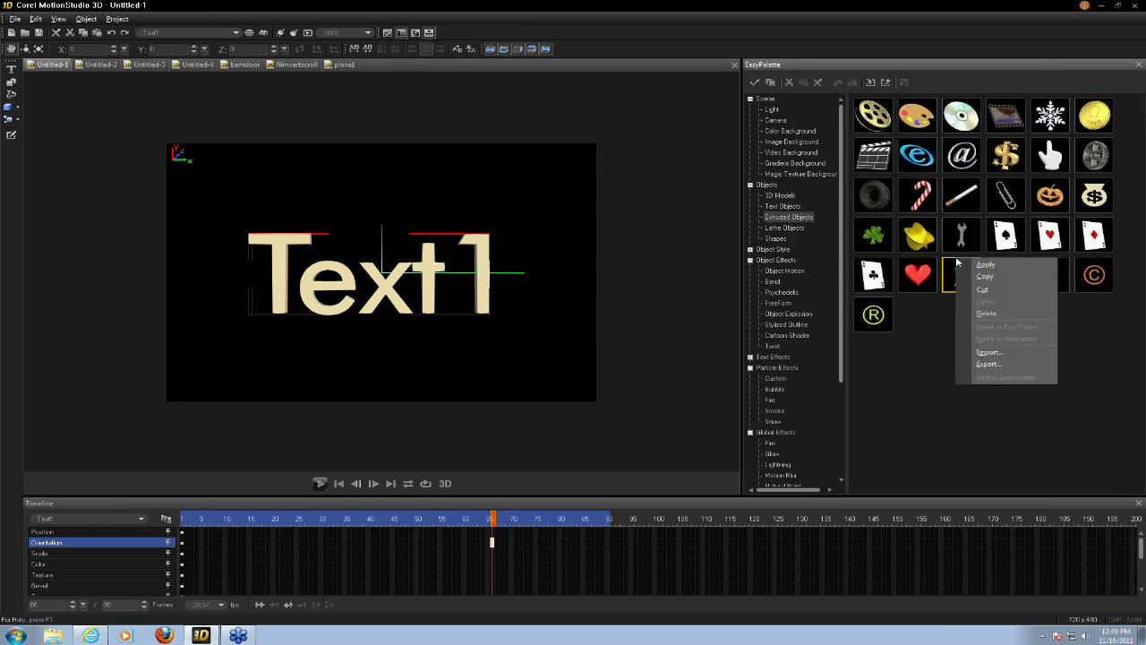
left_click(916, 342)
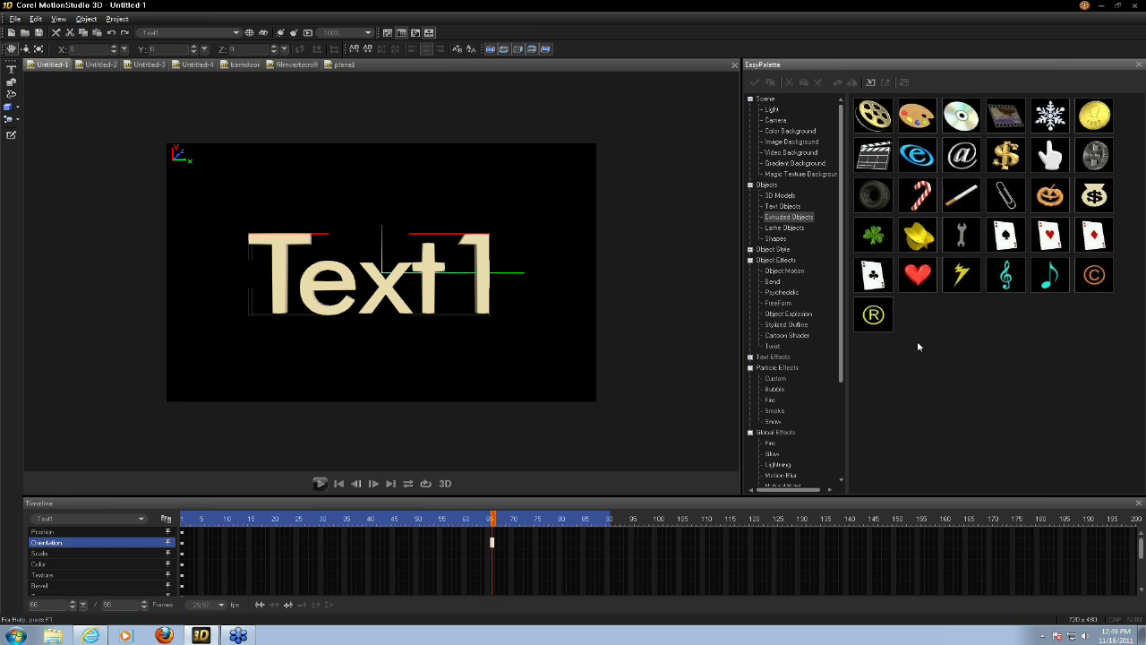
left_click(781, 239)
left_click(961, 195)
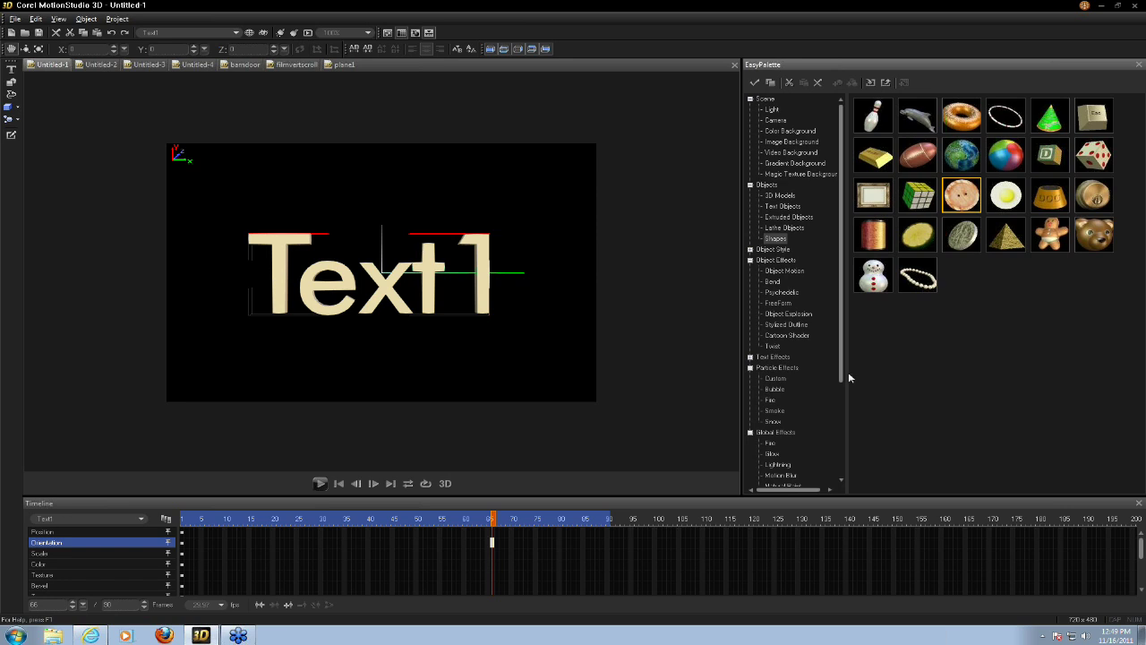
left_click(770, 208)
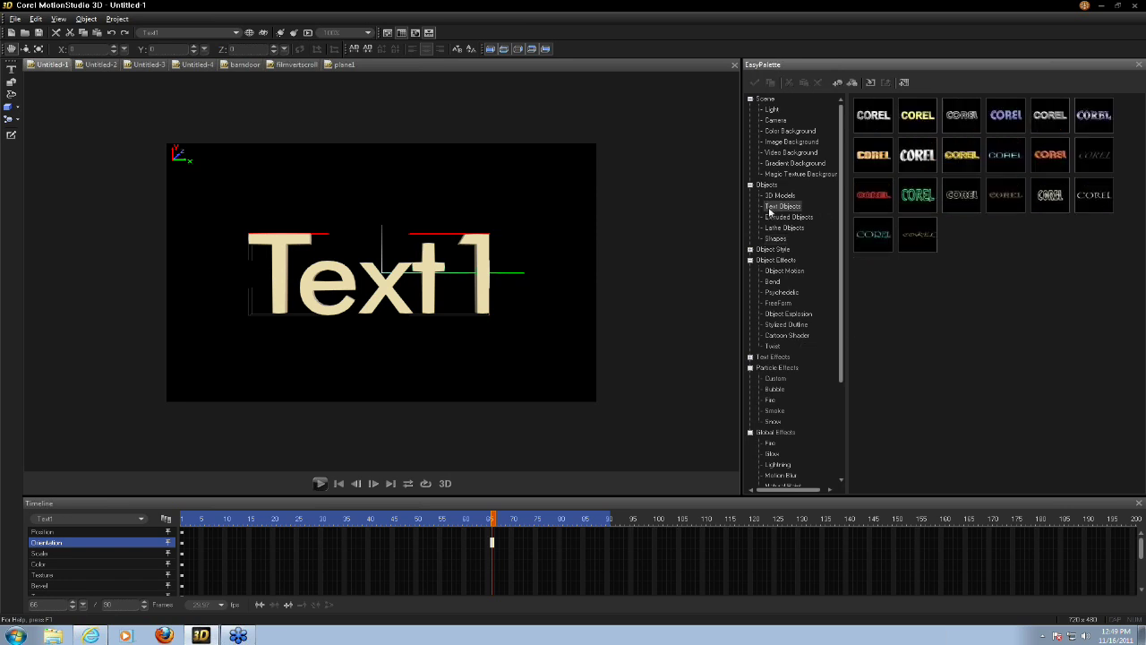
left_click(772, 228)
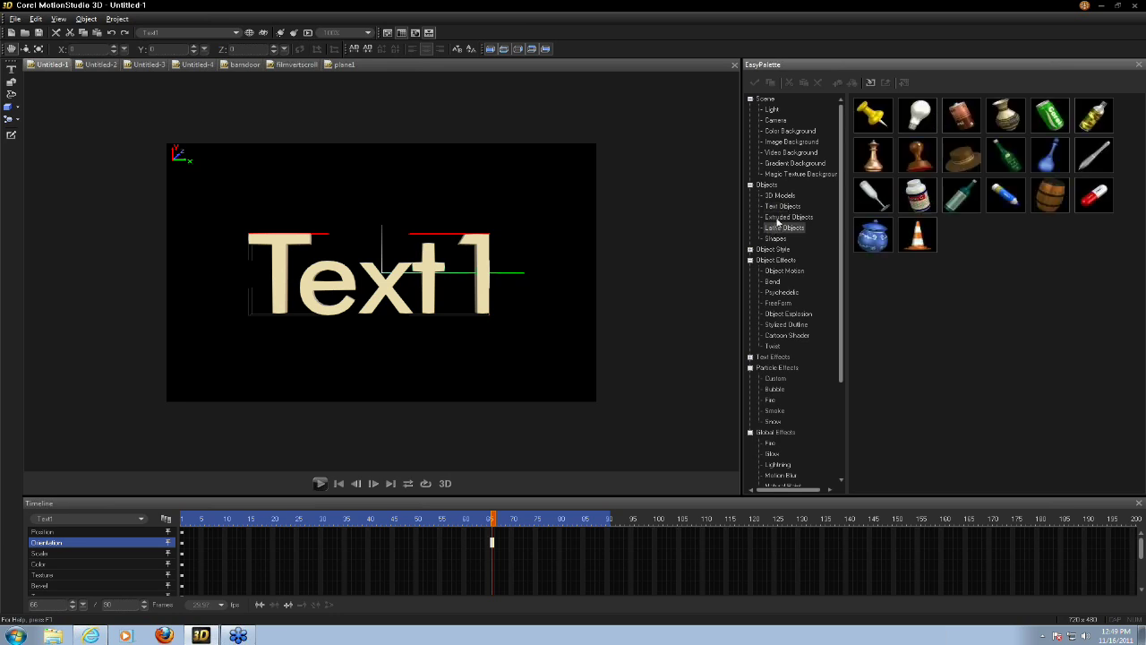
left_click(779, 217)
left_click(777, 239)
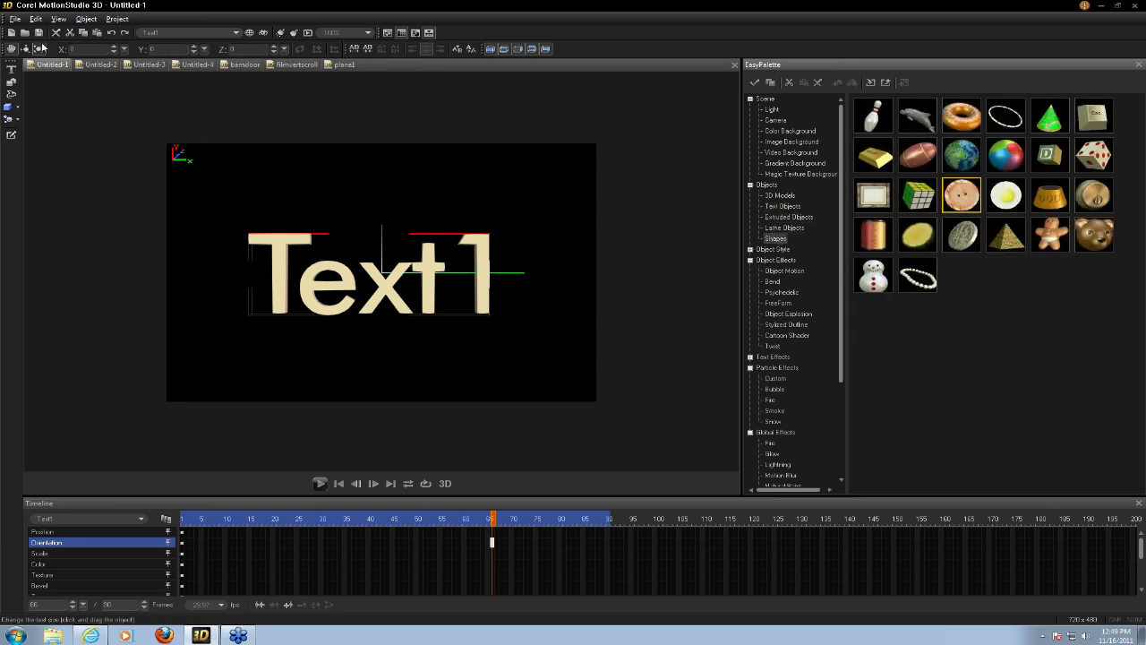
Delete the Text1 object and create a lathe object from three flat ellipses staggered on one side of the Y axis
left_click(56, 32)
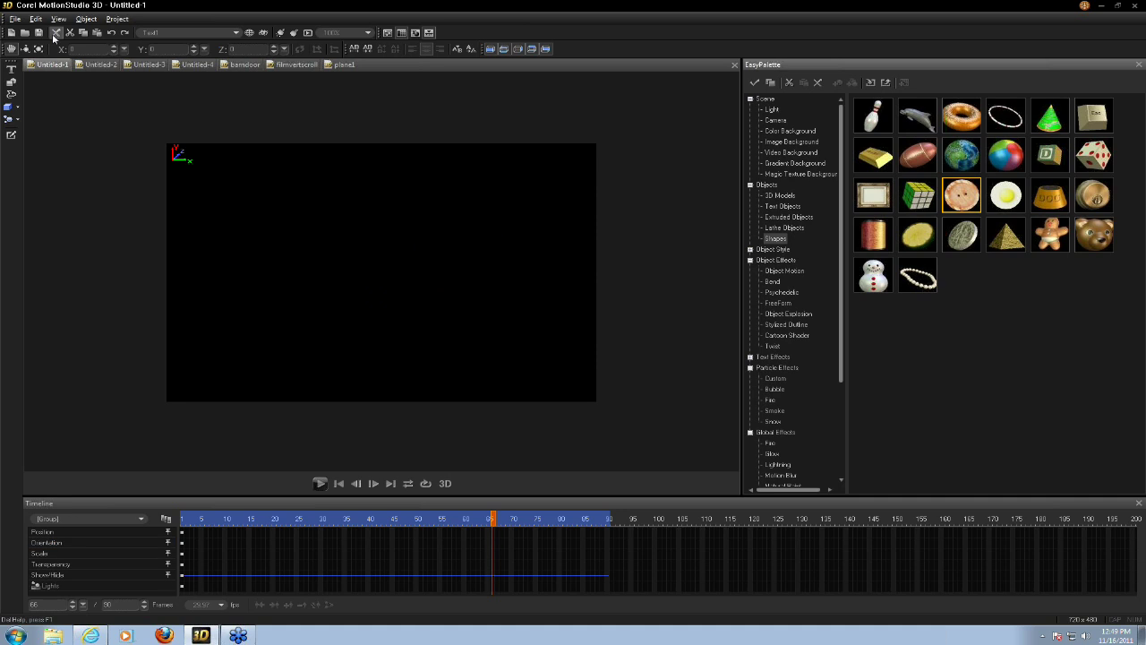
left_click(12, 93)
left_click_drag(289, 230, 391, 252)
left_click_drag(355, 296, 438, 314)
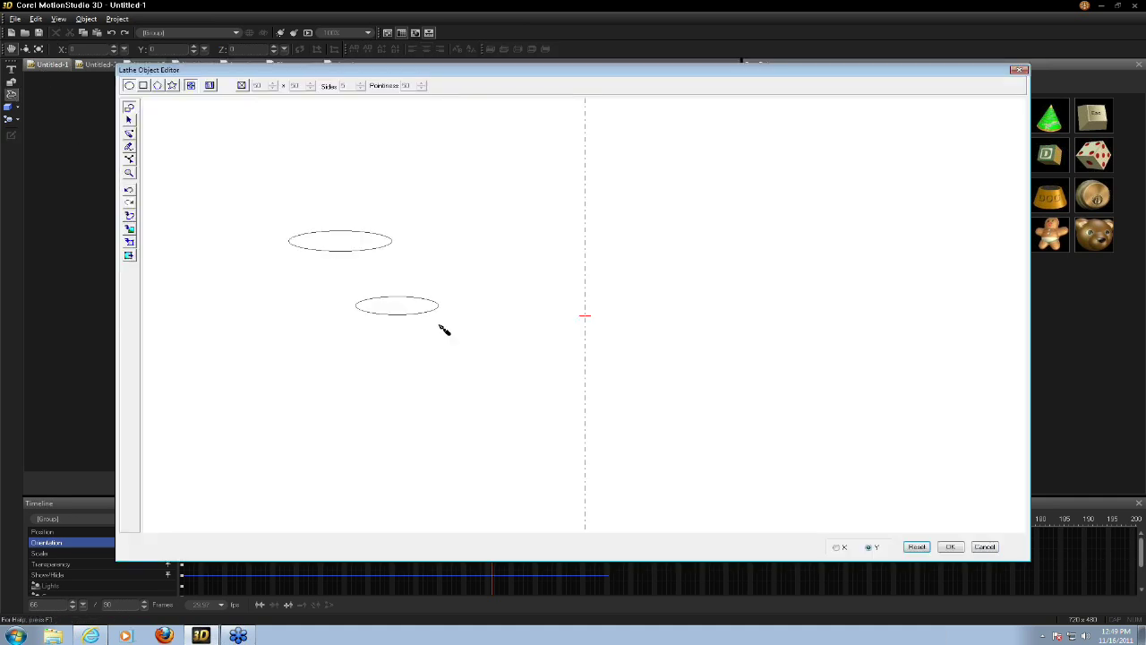
left_click_drag(383, 354, 476, 380)
left_click(951, 547)
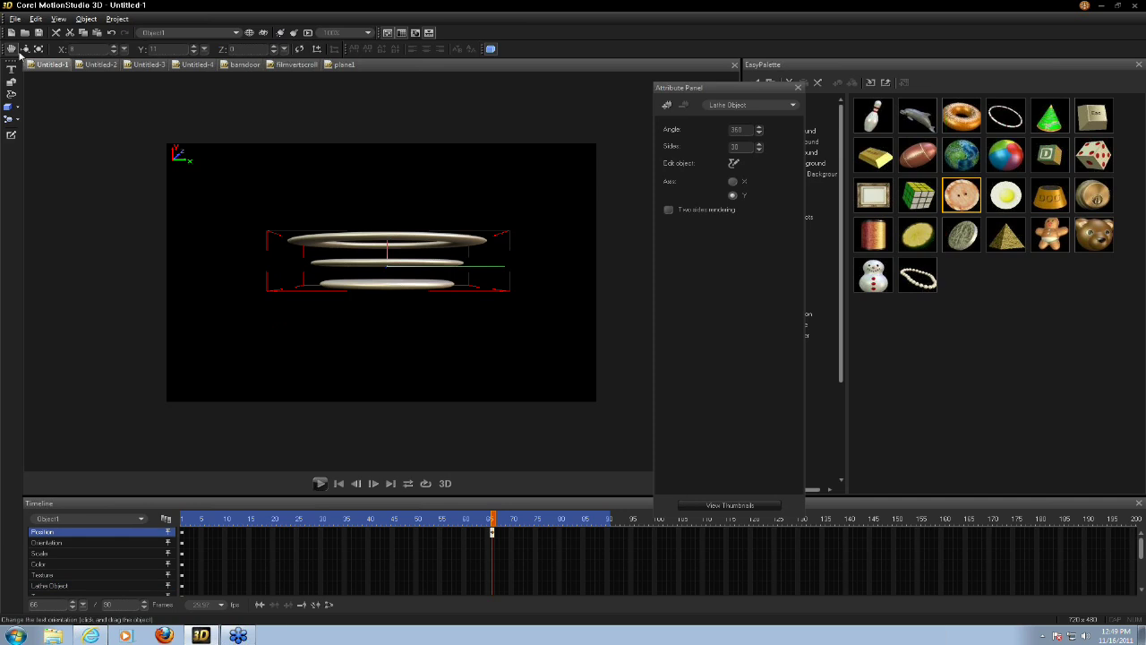
Tilt the lathe object at frame 66 to expose its rings, enable two sides rendering, and set its angle to 265
left_click(25, 49)
left_click_drag(367, 248, 543, 253)
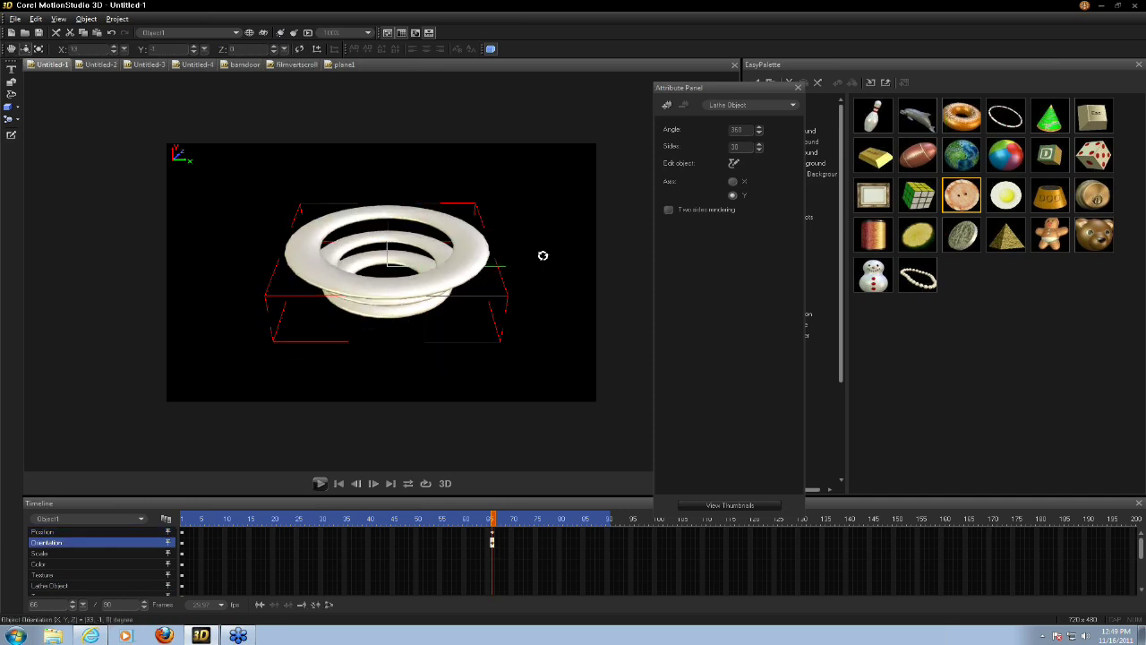
left_click(668, 210)
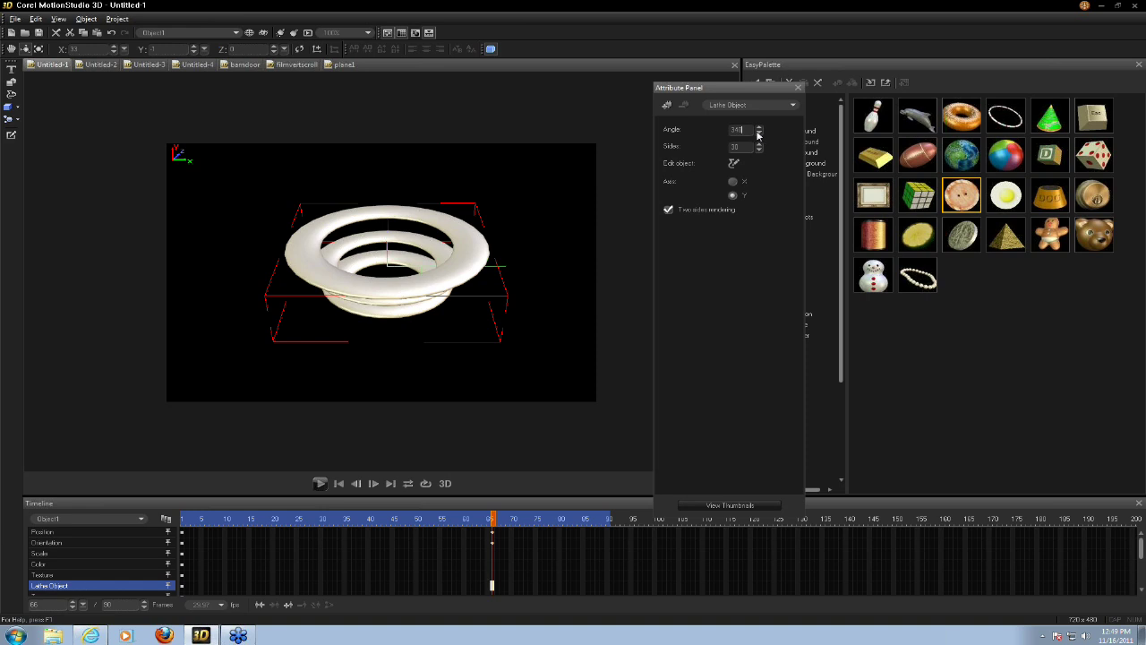
left_click(758, 138)
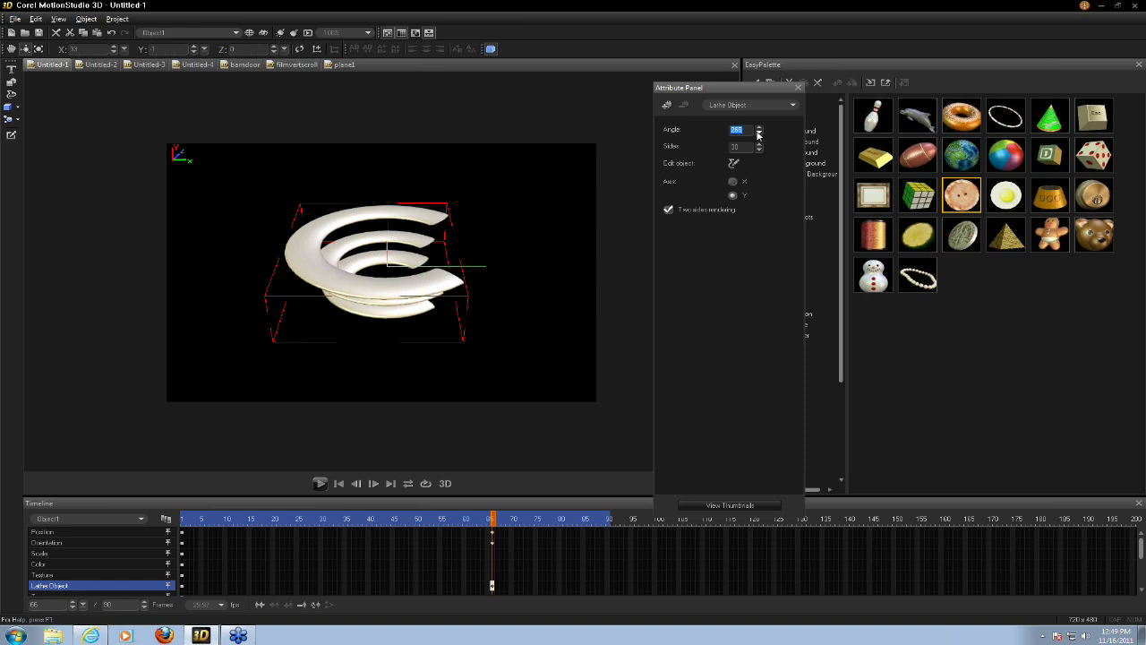
At frame 15, rotate the lathe object to a steeper orientation and set its lathe angle to 1
left_click_drag(455, 317, 443, 282)
left_click(250, 526)
left_click(742, 90)
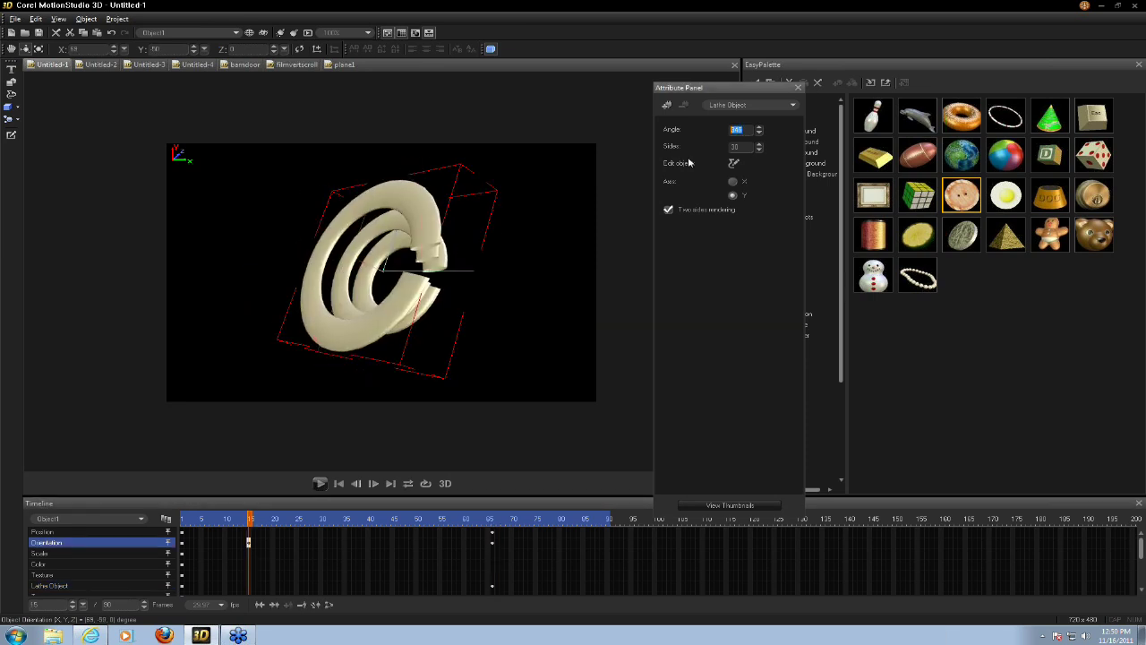
type("1")
key("Return")
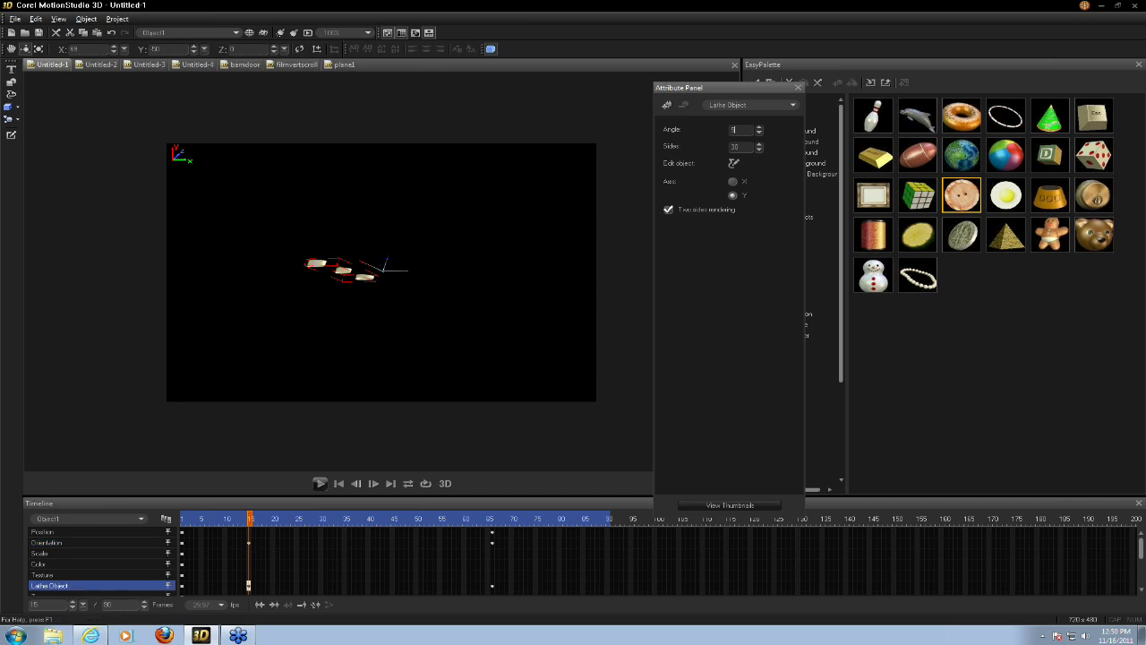
Play the lathe object's animation from the first frame and stop it at frame 66
left_click(338, 484)
left_click(319, 483)
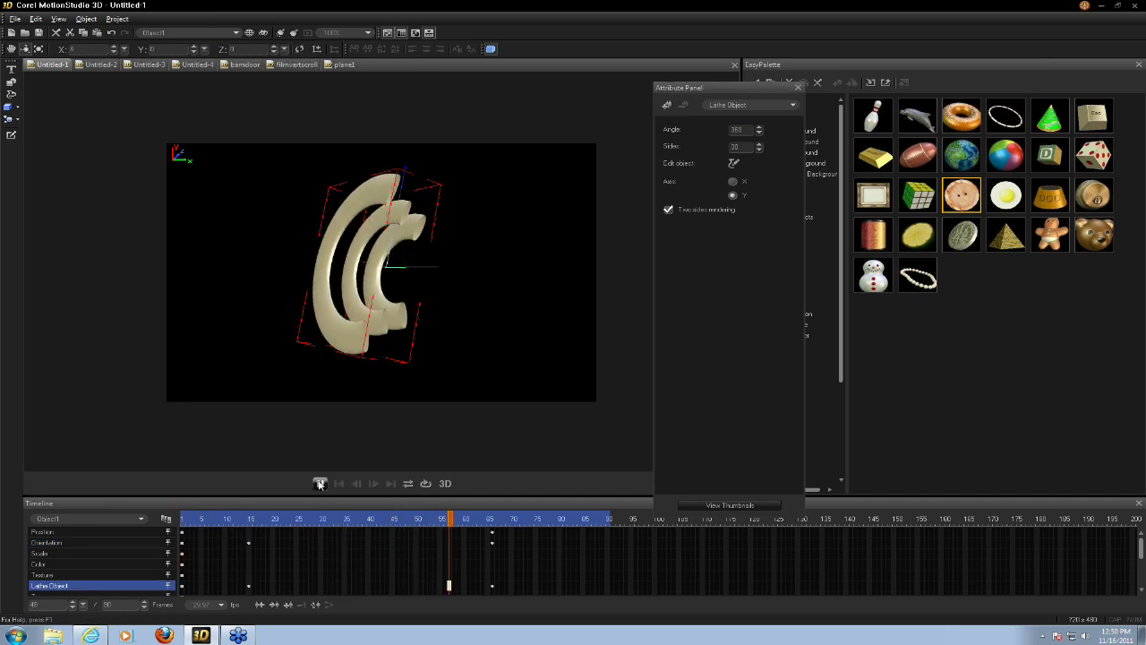
left_click(320, 483)
left_click(492, 519)
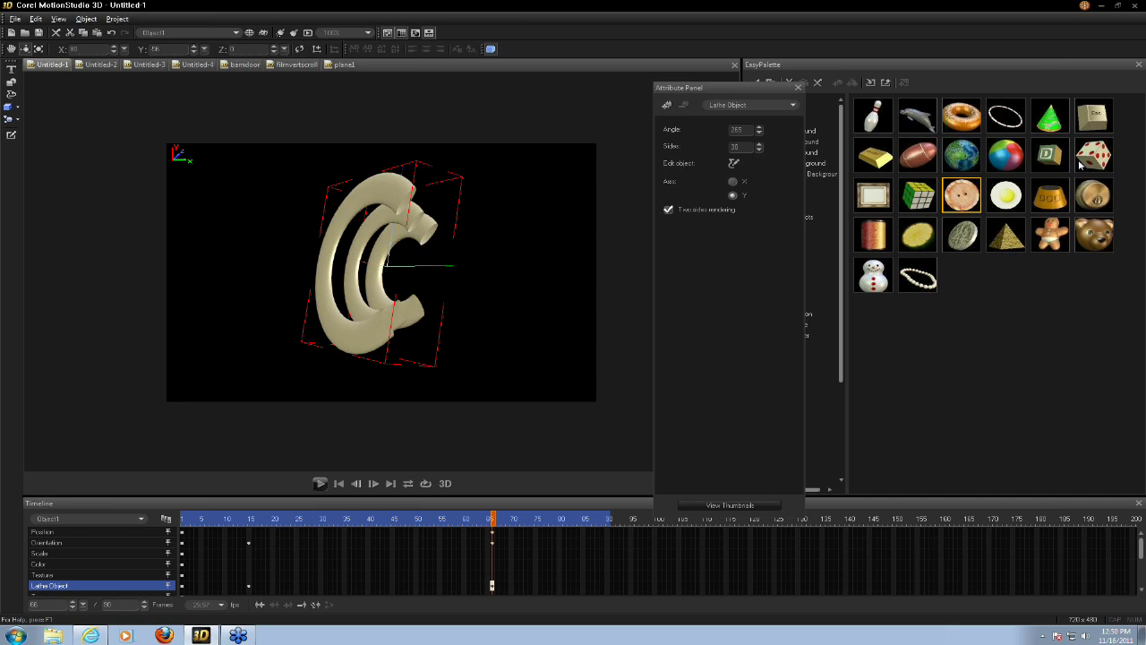
Dock the Attribute Panel and replace the lathe object with the soccer ball from the 3D Models library
double_click(715, 86)
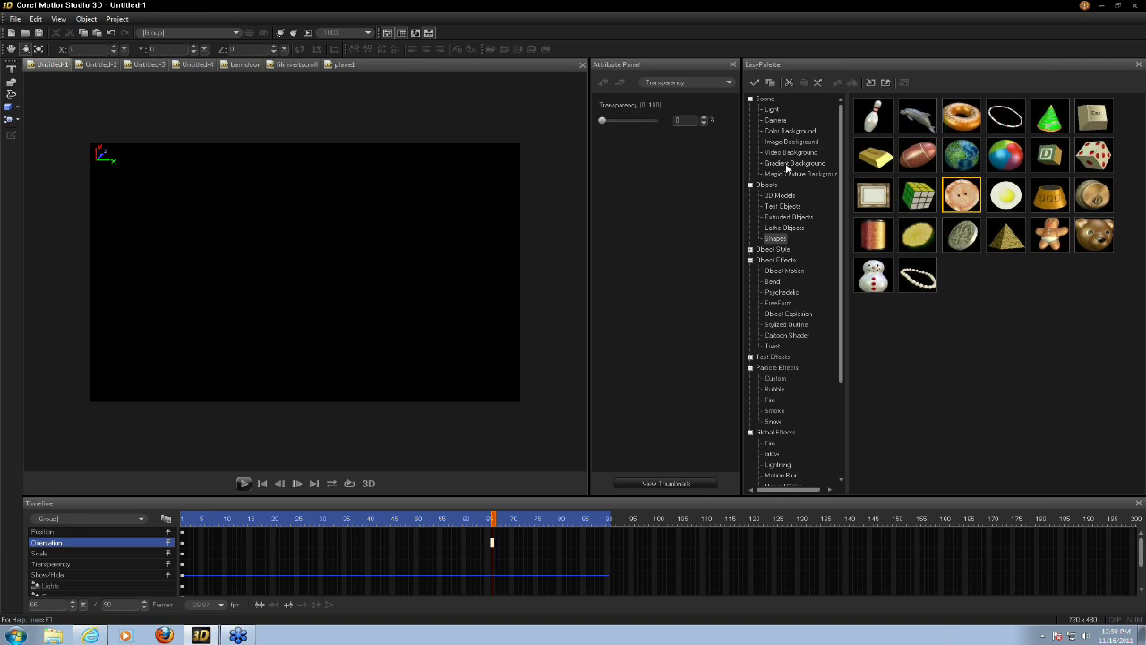
left_click(780, 195)
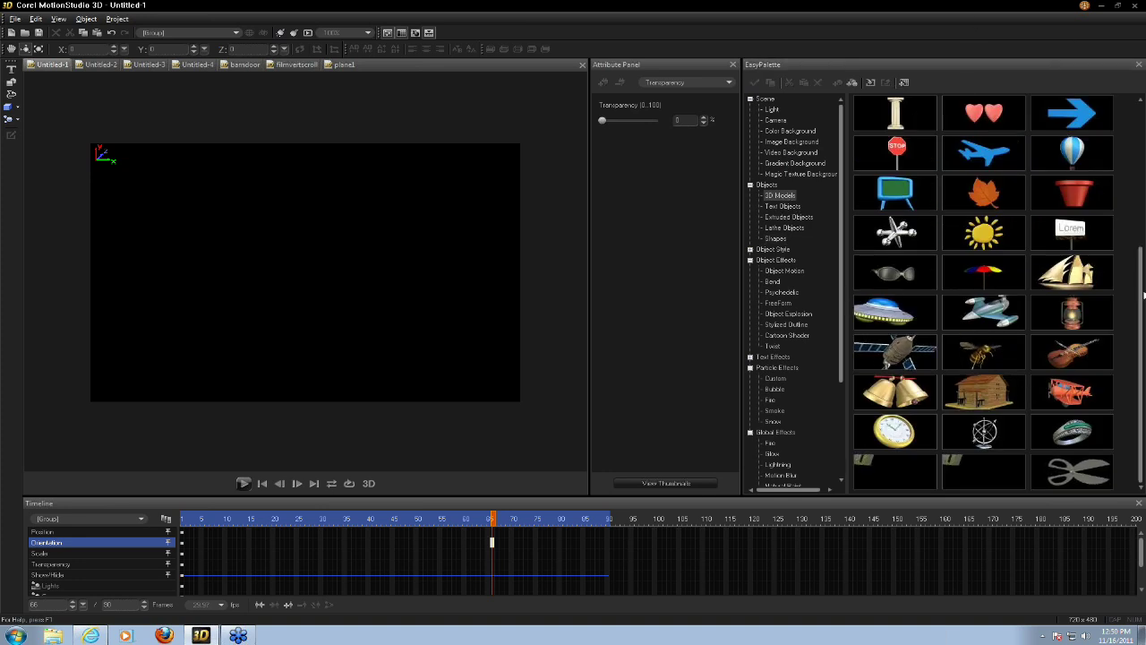
left_click_drag(1142, 294, 1138, 137)
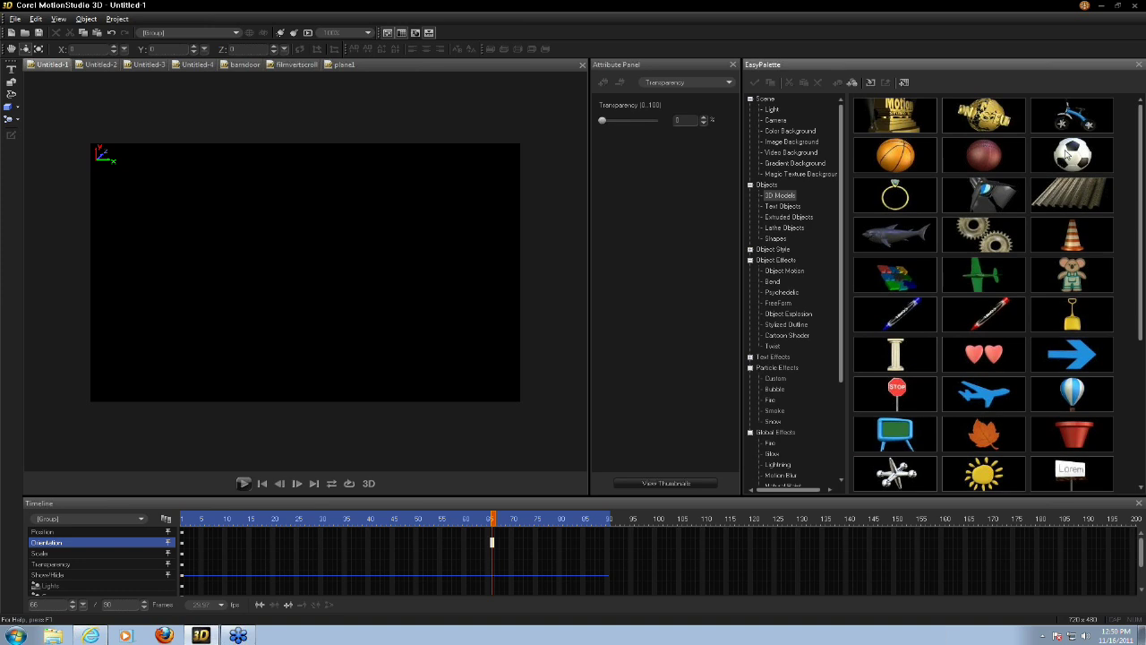
left_click_drag(1072, 154, 303, 471)
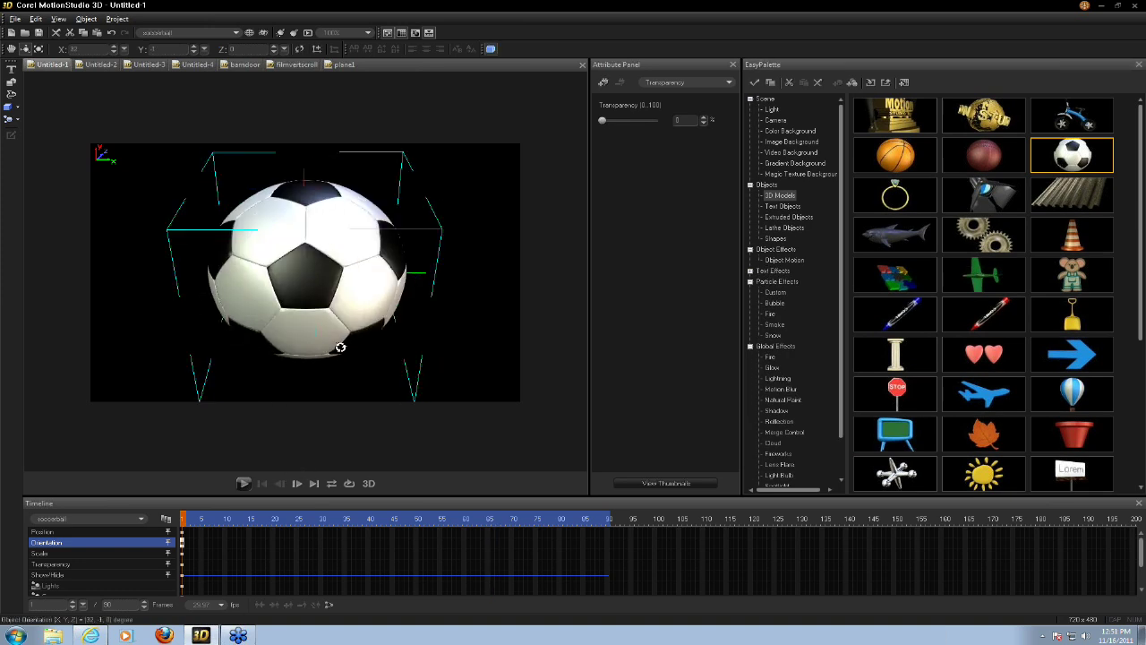
Scale the soccer ball down uniformly to roughly a third of its size and switch to moving the object
left_click(38, 48)
left_click_drag(379, 260, 156, 156)
left_click(12, 48)
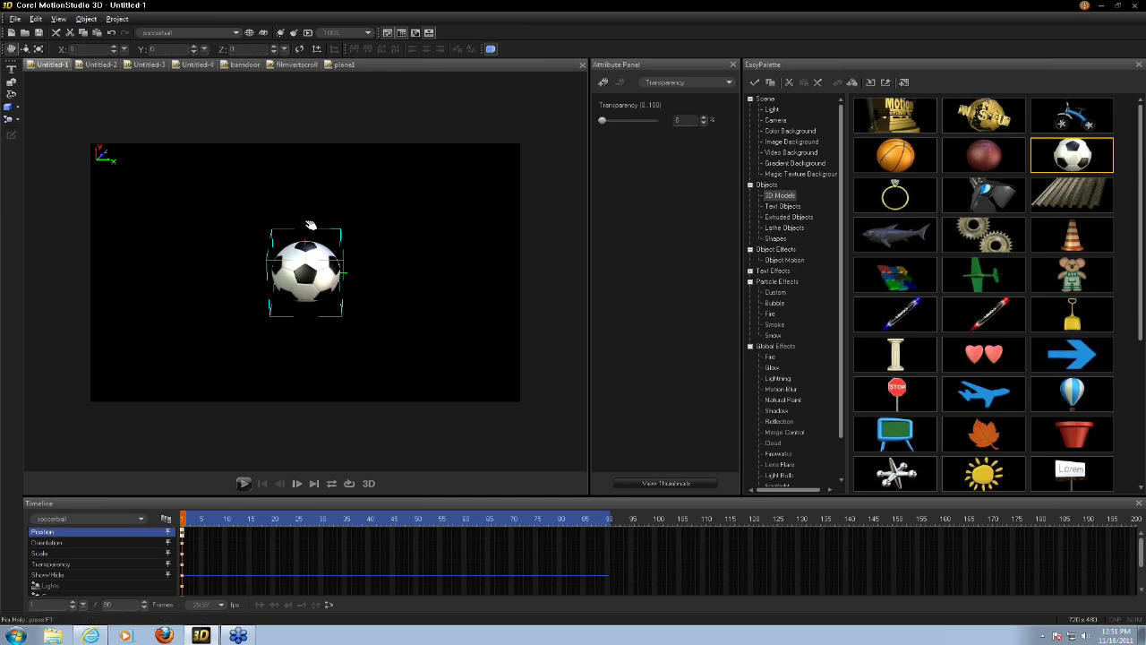
Keyframe the ball's position off the left edge at frame 1, low in the scene at frame 22, off the upper right at frame 50, and preview
left_click_drag(322, 279, 474, 243)
left_click(285, 521)
left_click(417, 519)
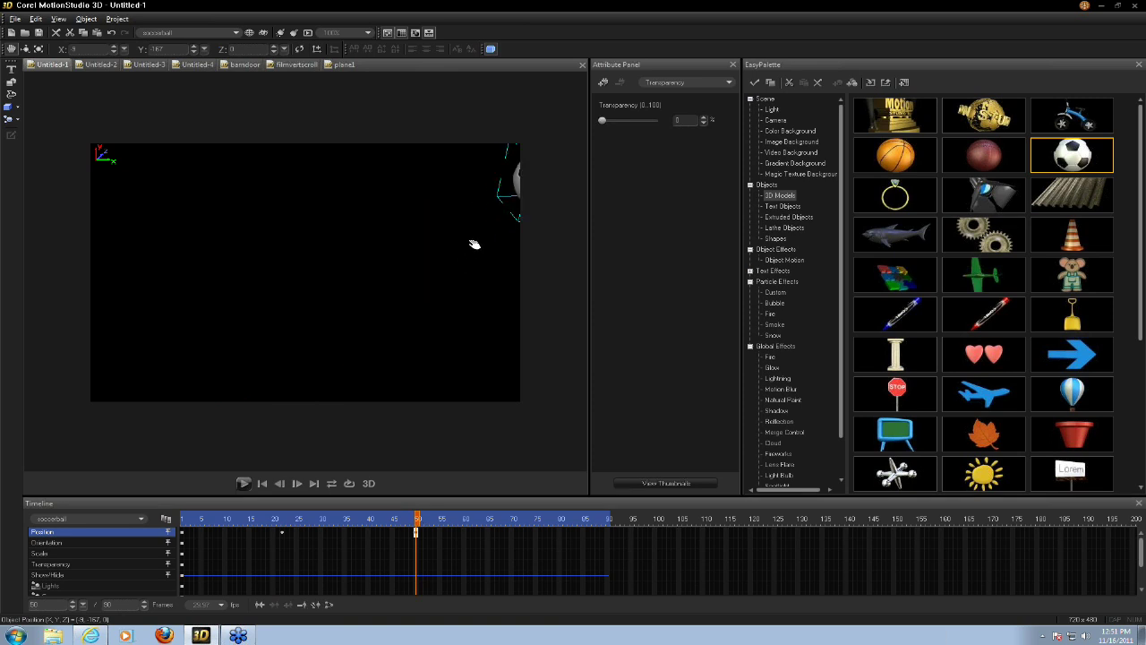
left_click(242, 484)
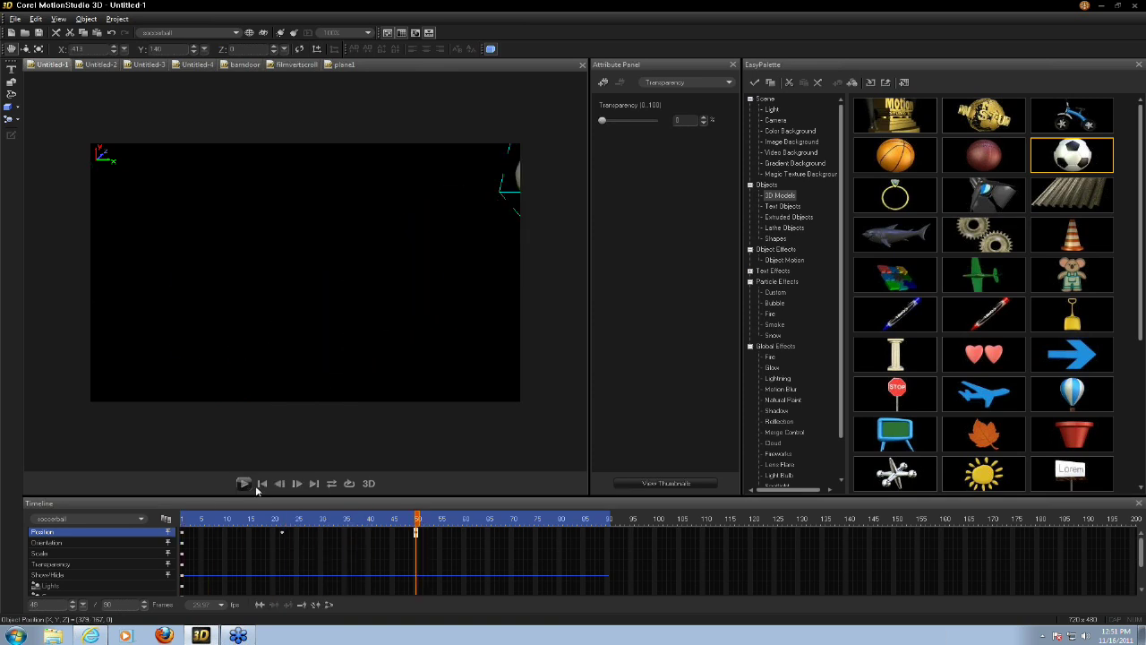
left_click(261, 484)
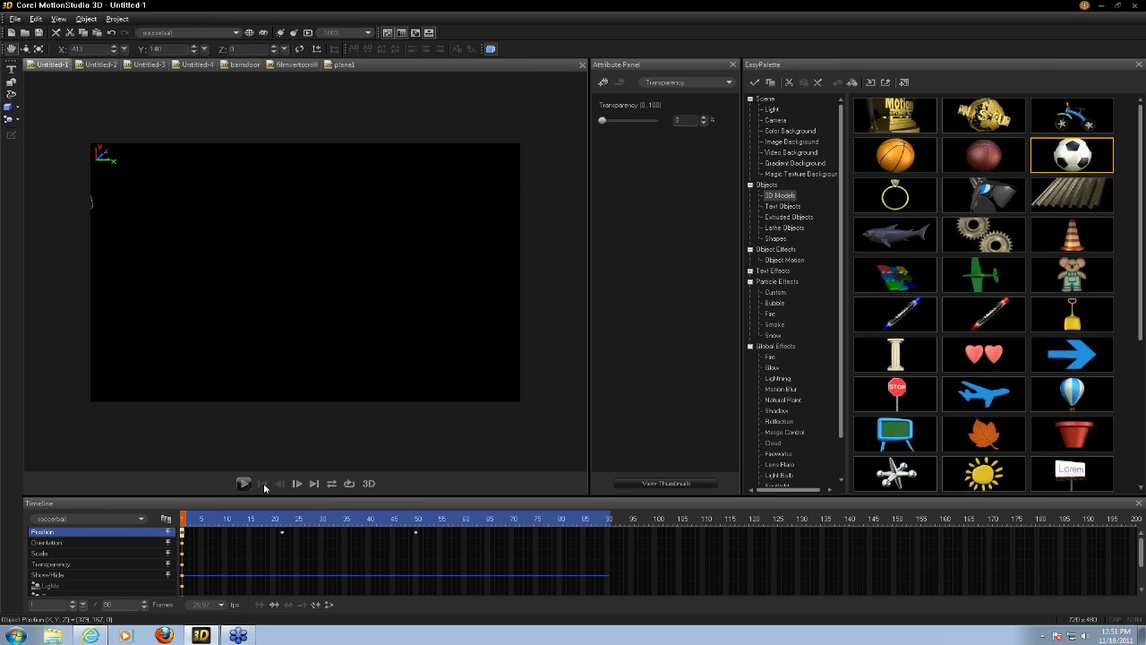
Apply the orange trailing-flame preset from the global Fire effects to the soccer ball and play the animation
left_click(268, 528)
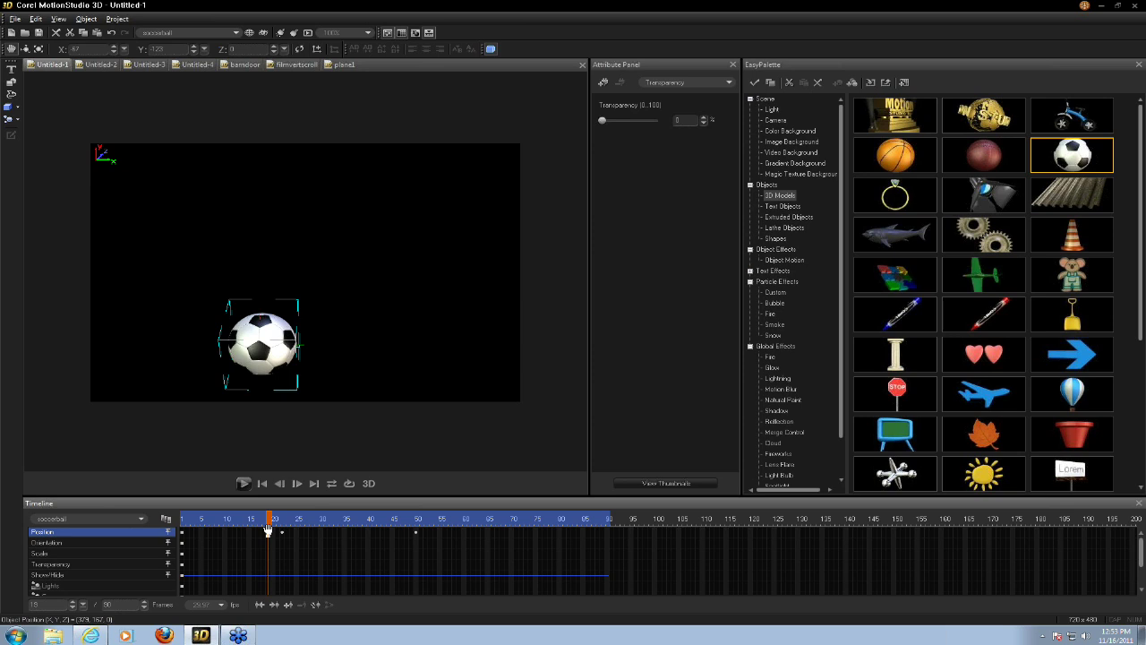
left_click(769, 357)
double_click(895, 195)
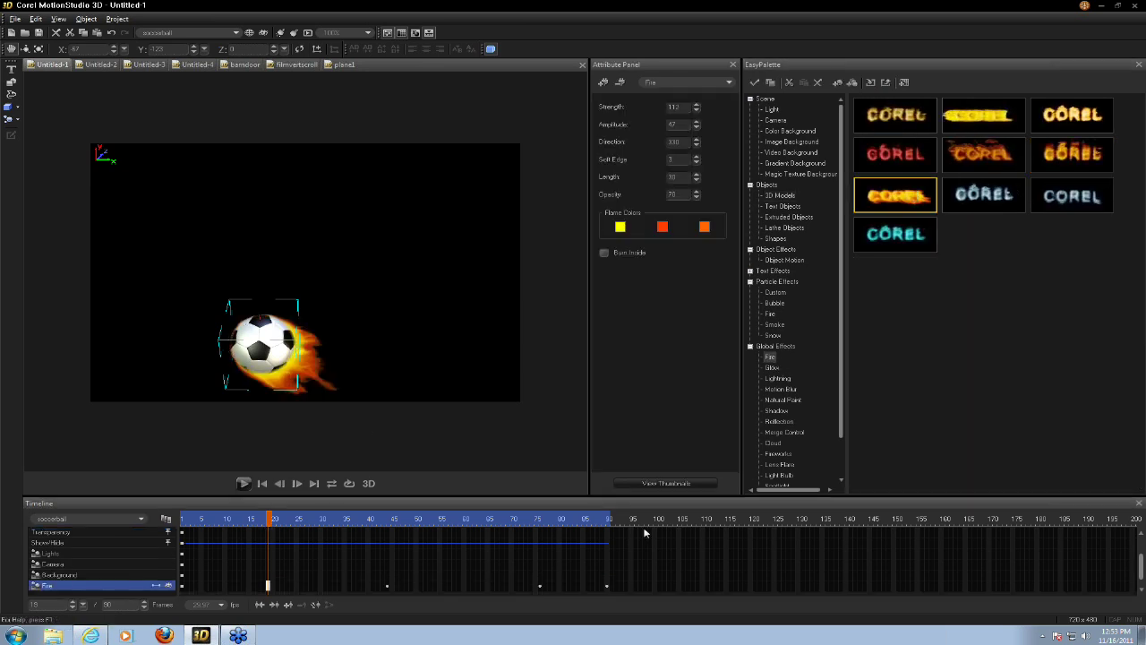
left_click(243, 484)
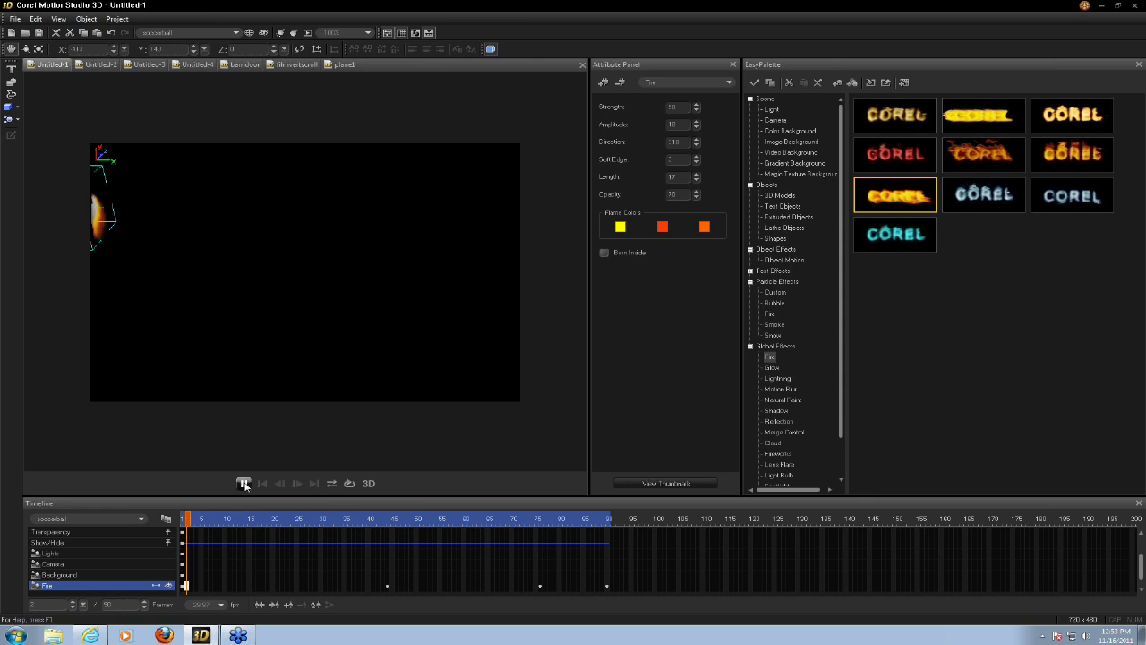